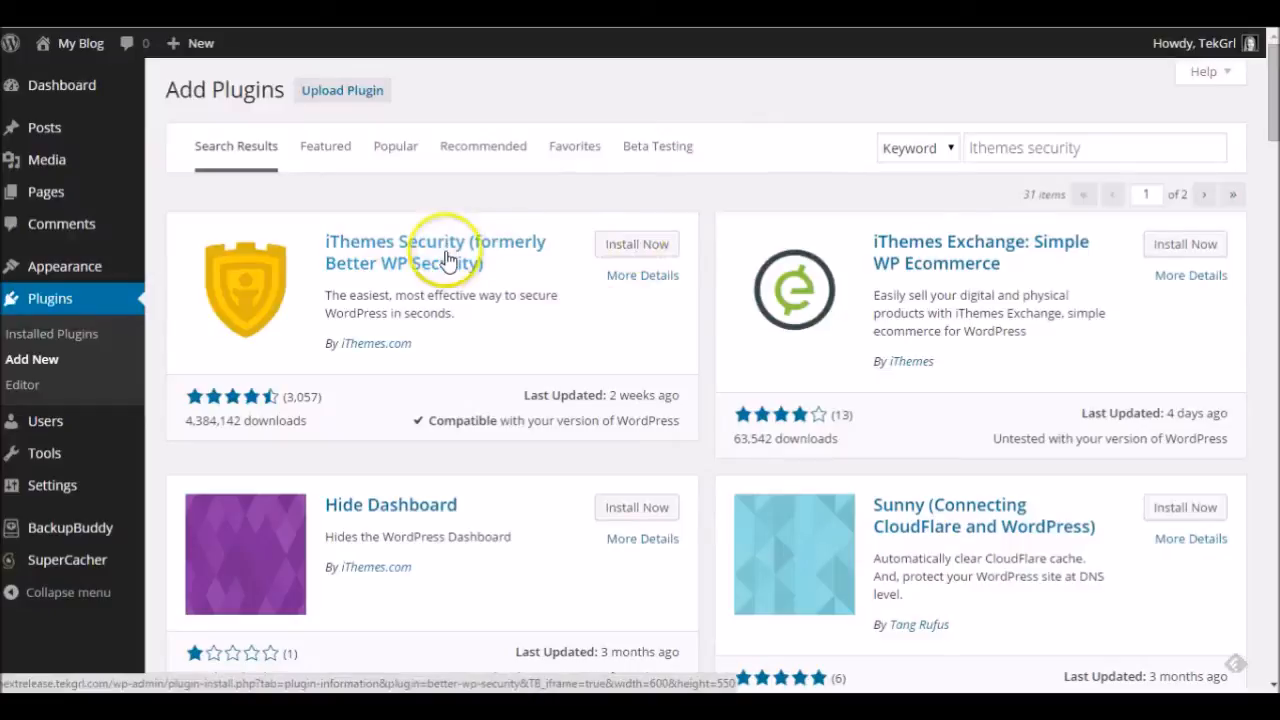
Step: Install the iThemes Security (formerly Better WP Security) plugin from the search results and activate it
left_click(622, 247)
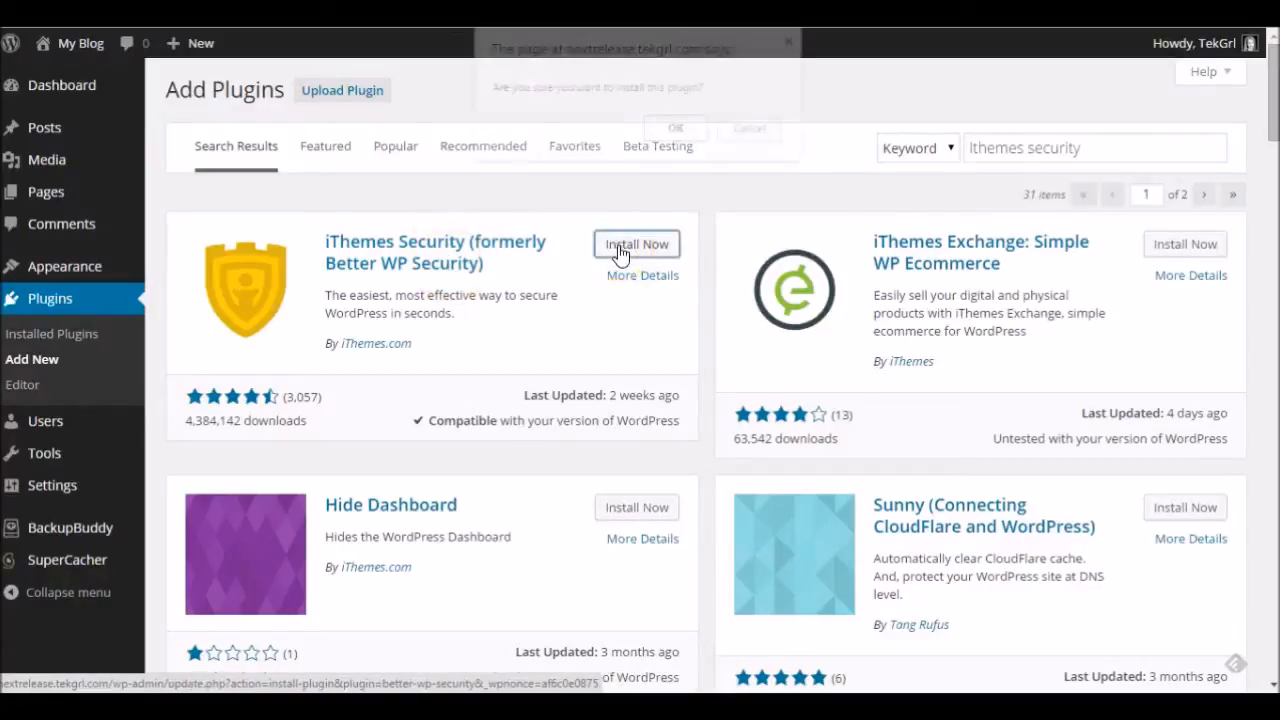
left_click(676, 127)
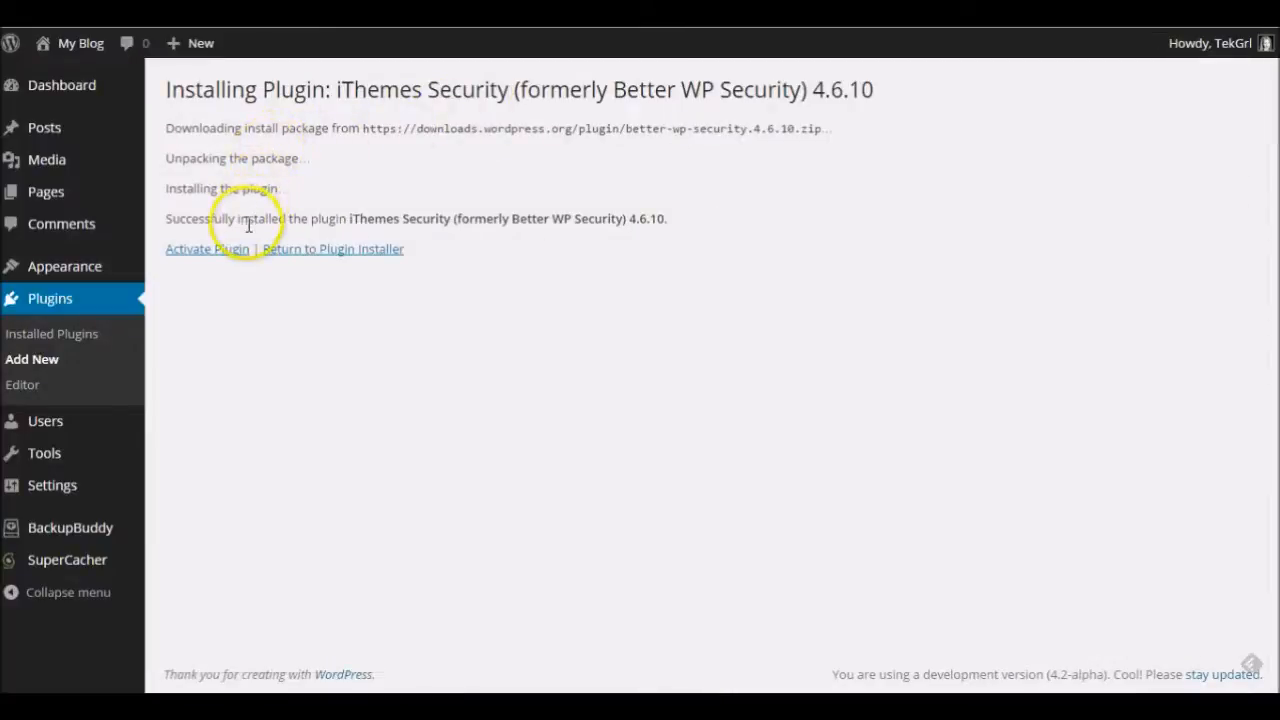
left_click(203, 252)
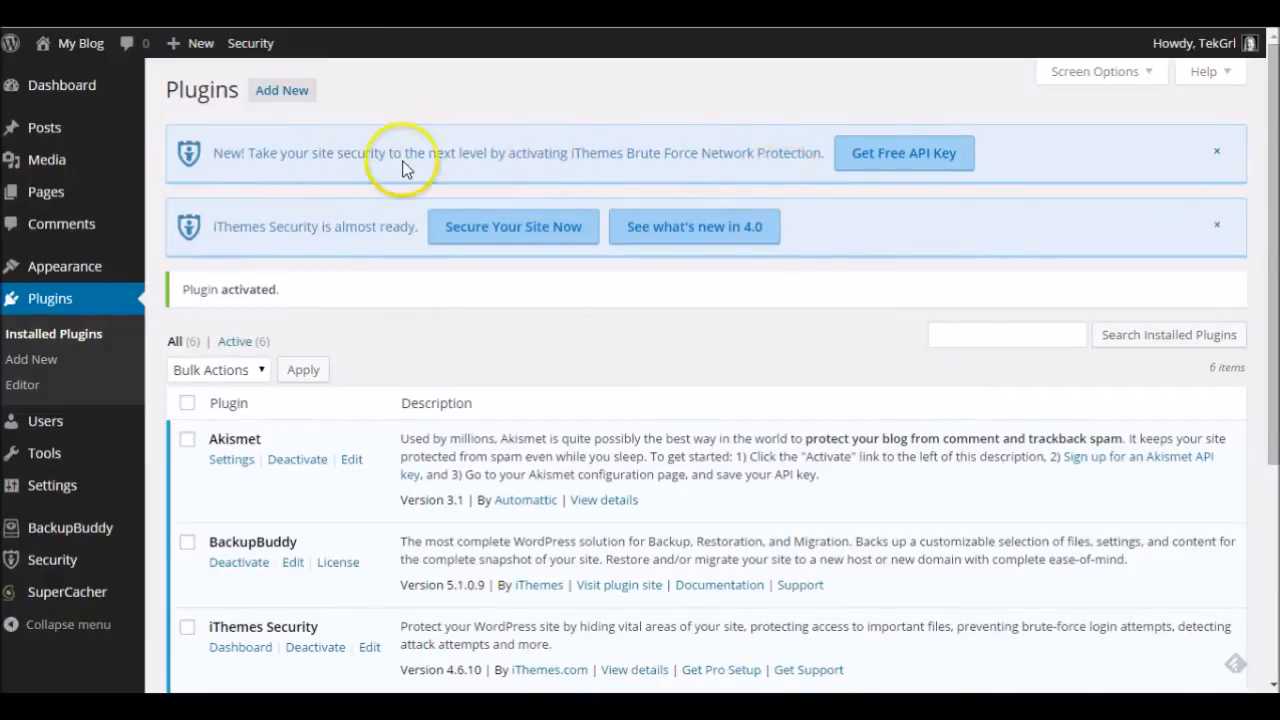
Step: Start securing the site with iThemes Security and dismiss the Important First Steps dialog
left_click(506, 240)
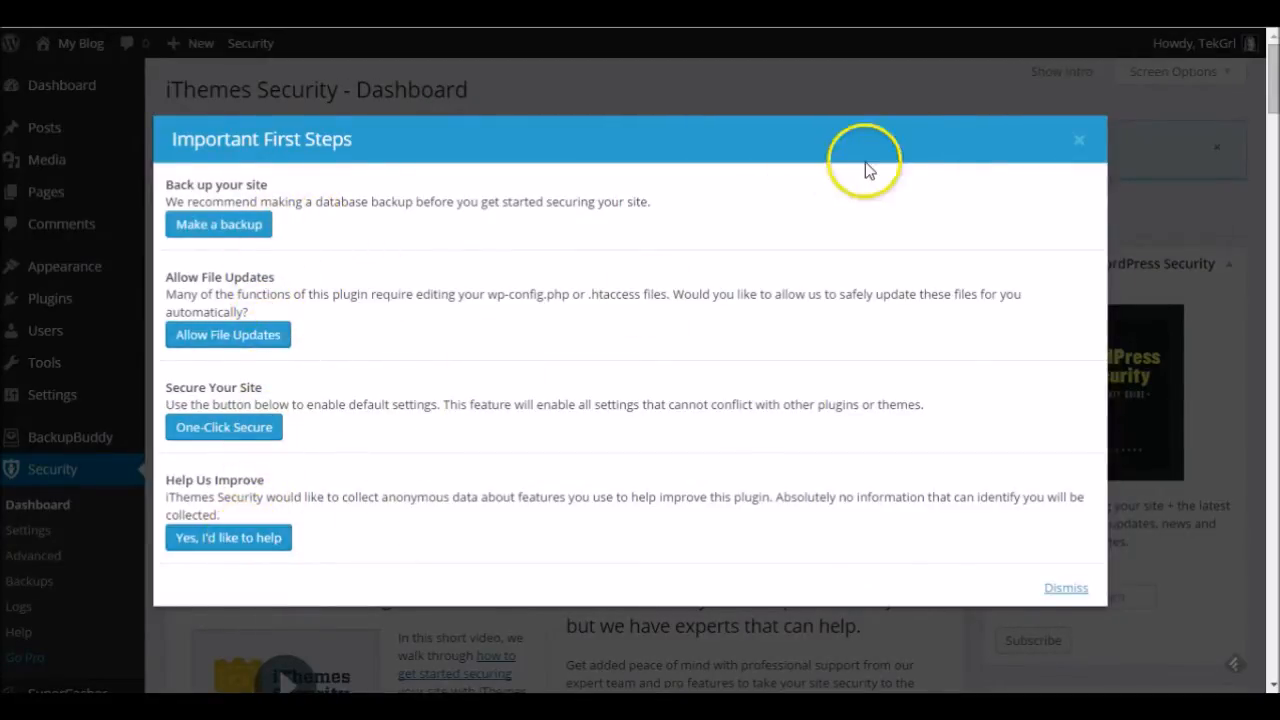
left_click(1078, 139)
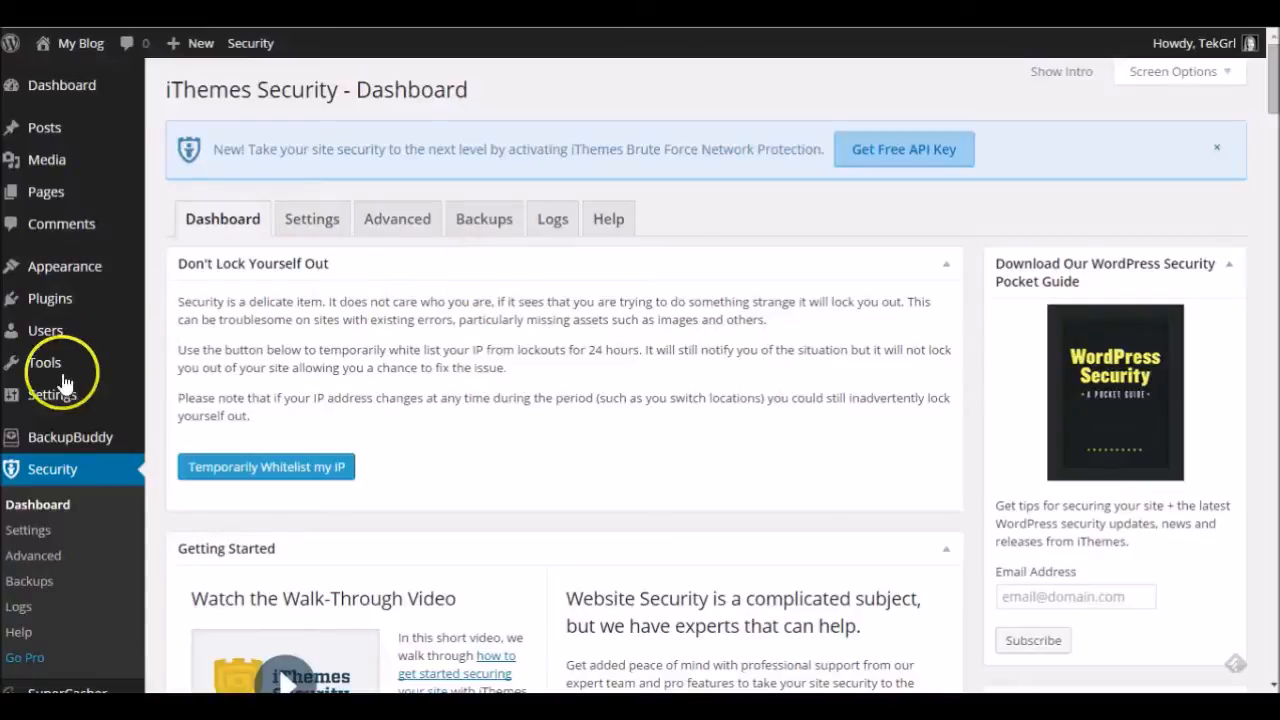
Step: Run a Complete Backup of the site with BackupBuddy, skipping its setup wizard
mouse_move(63, 428)
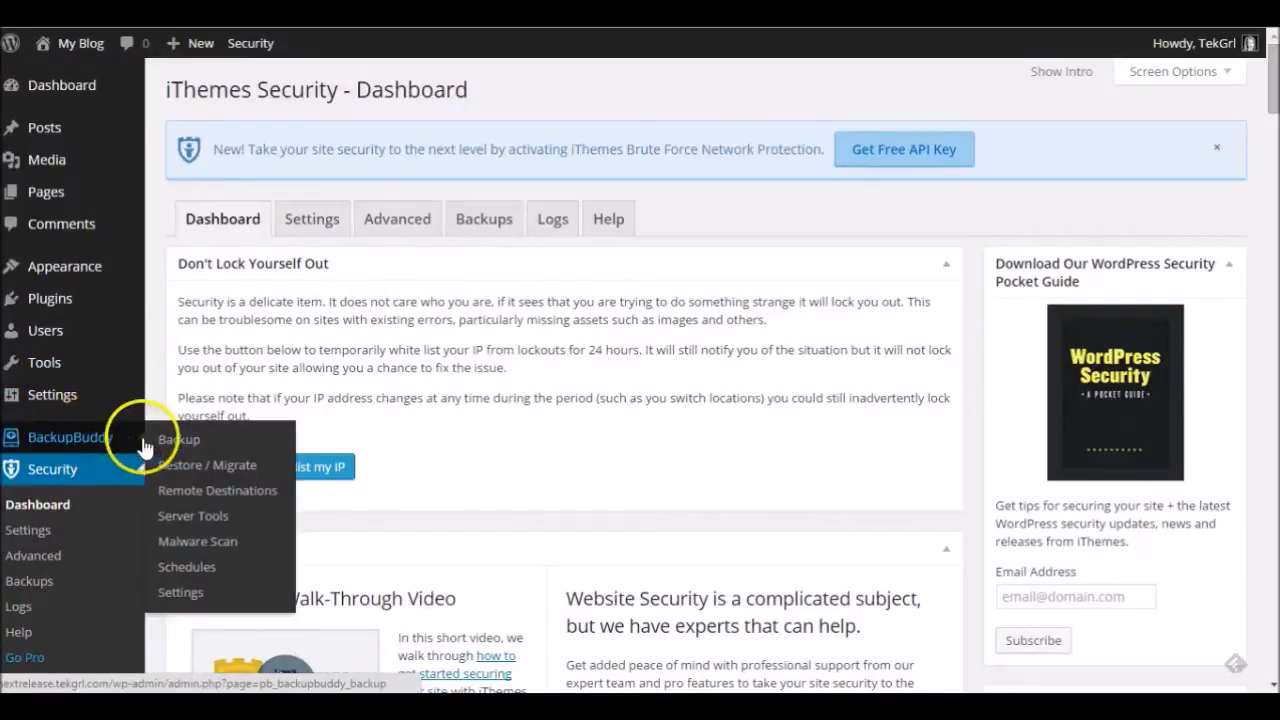
left_click(190, 441)
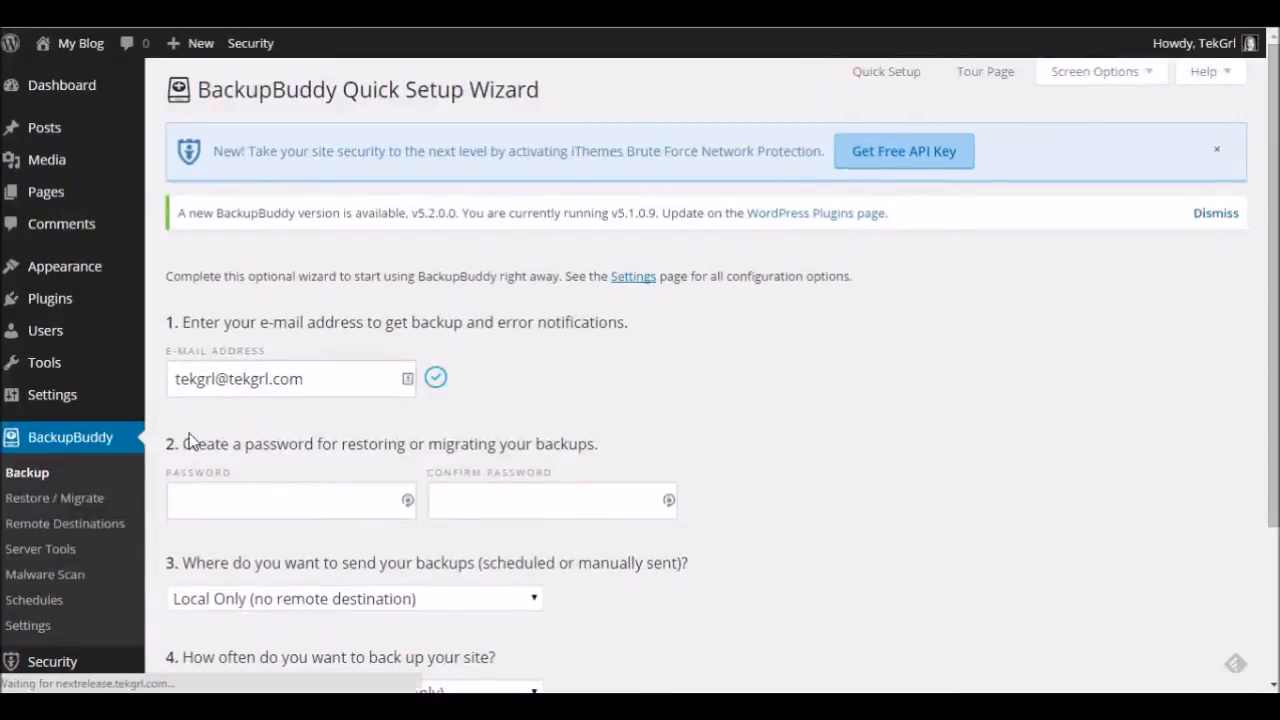
scroll(285, 449, "down", 2)
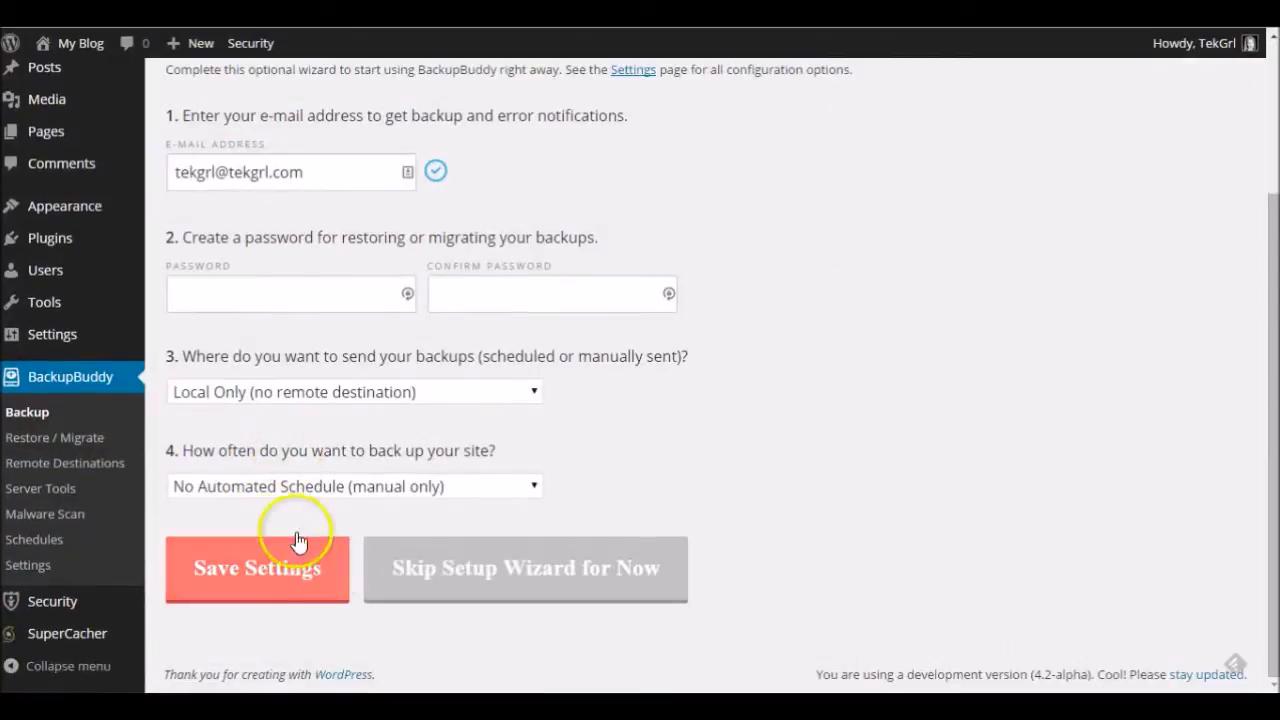
left_click(462, 586)
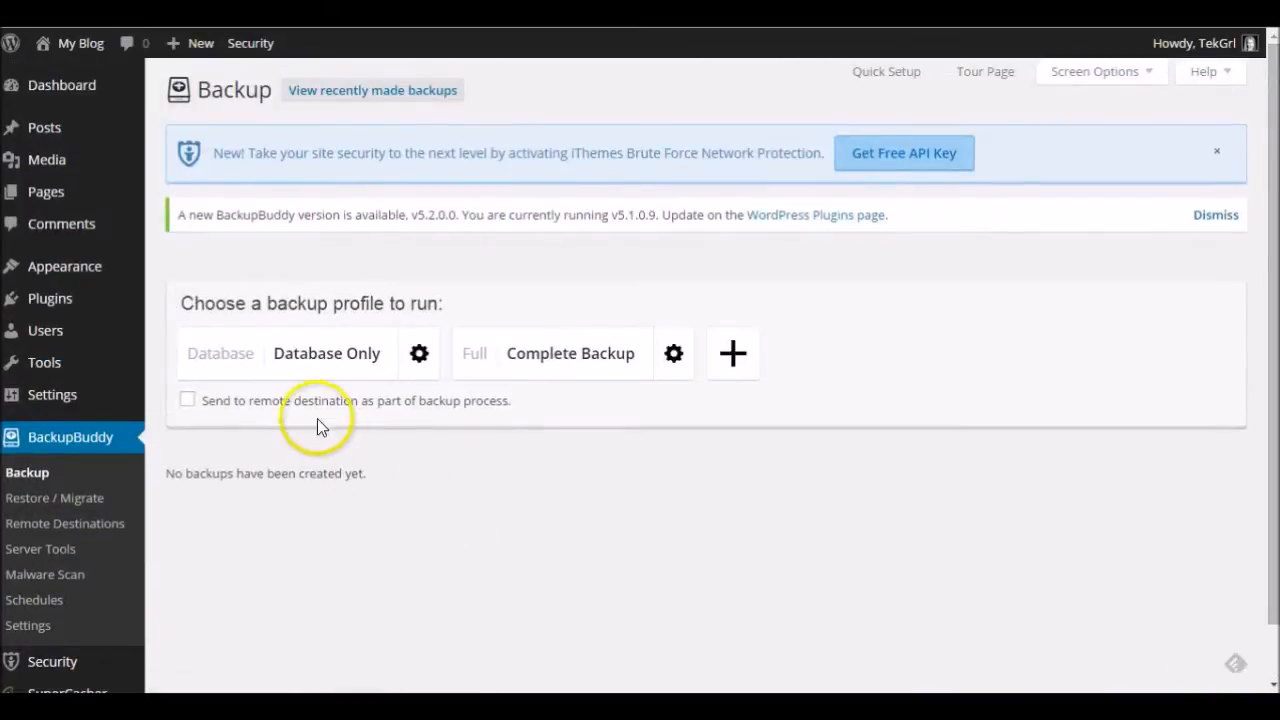
left_click(590, 366)
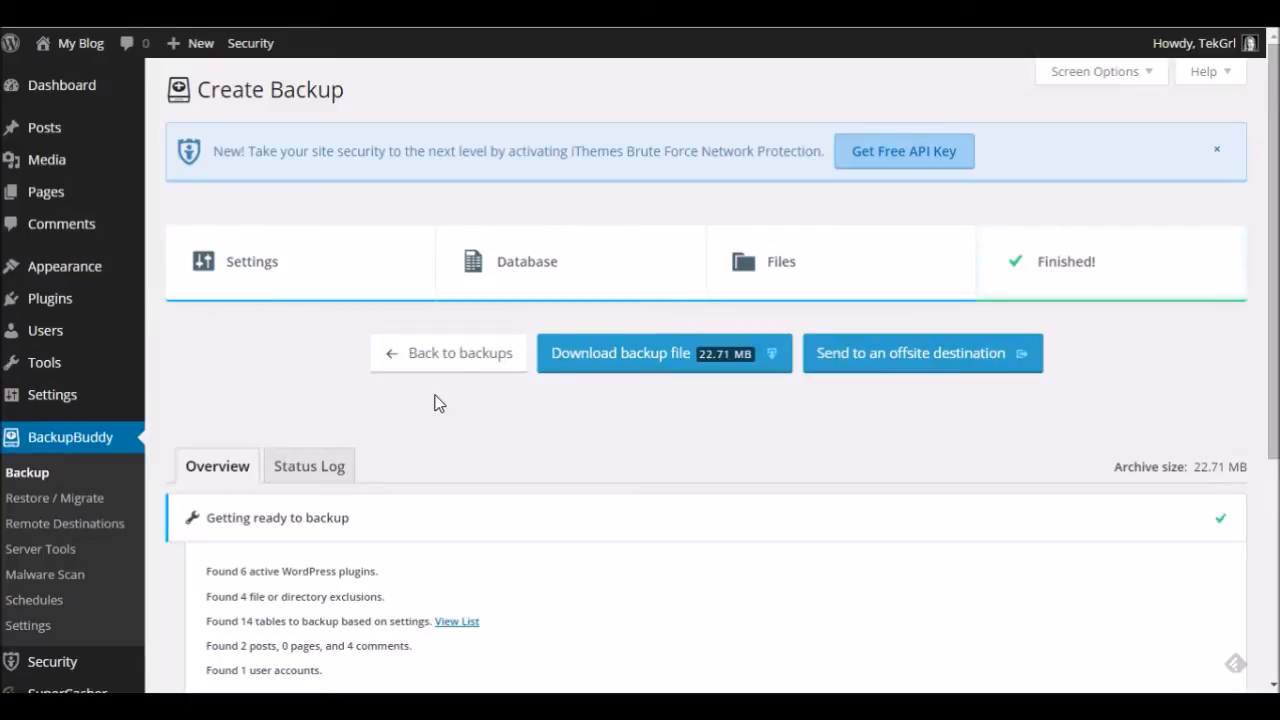
Step: Temporarily whitelist the current IP address from the iThemes Security dashboard
scroll(449, 471, "down", 3)
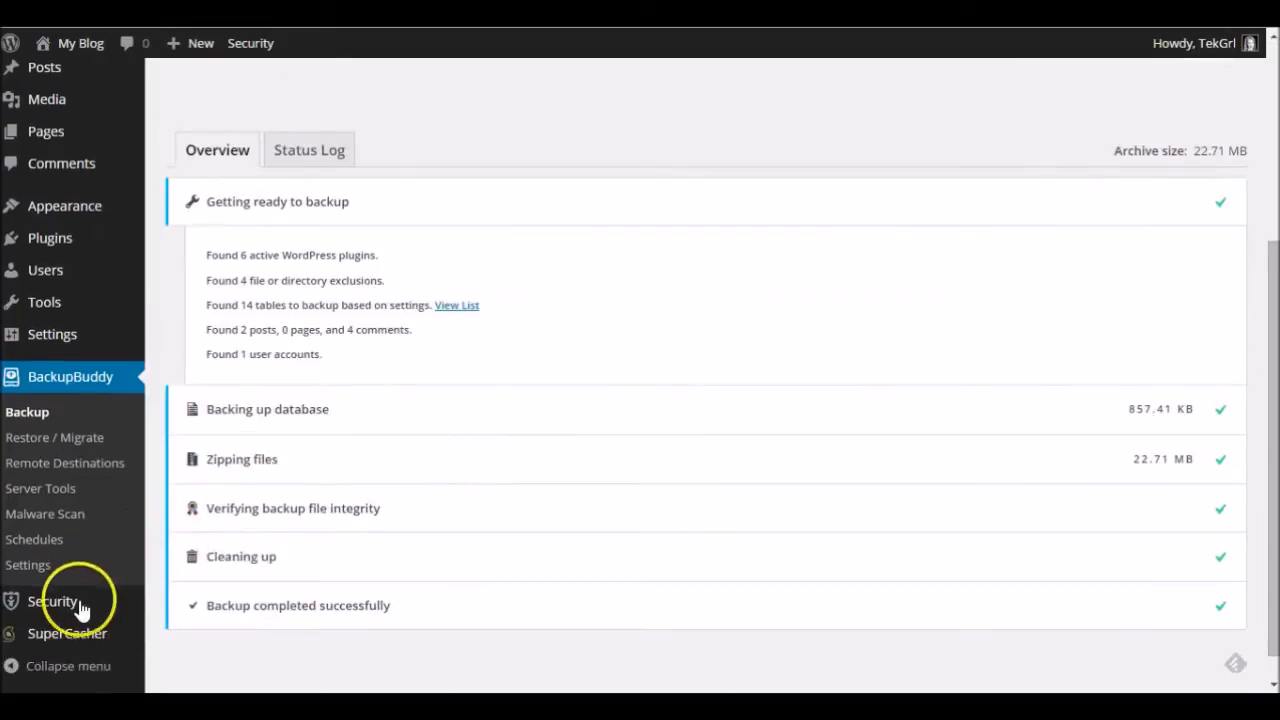
mouse_move(66, 604)
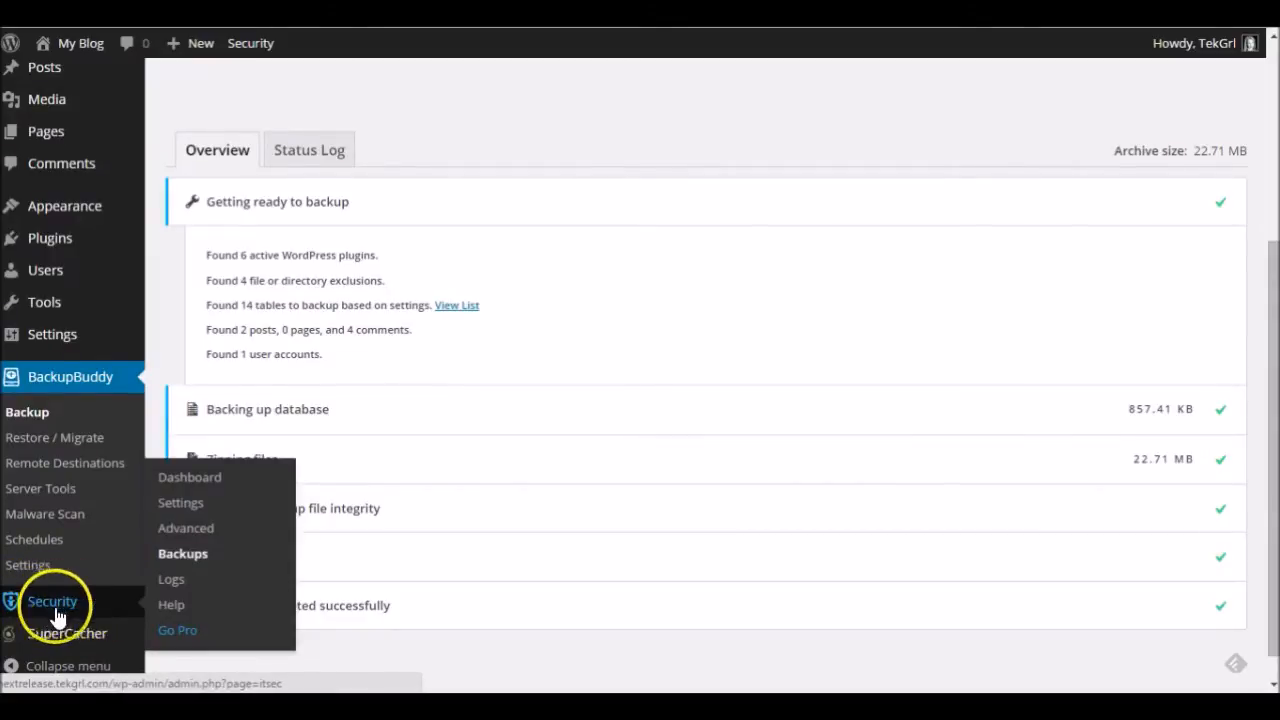
left_click(201, 478)
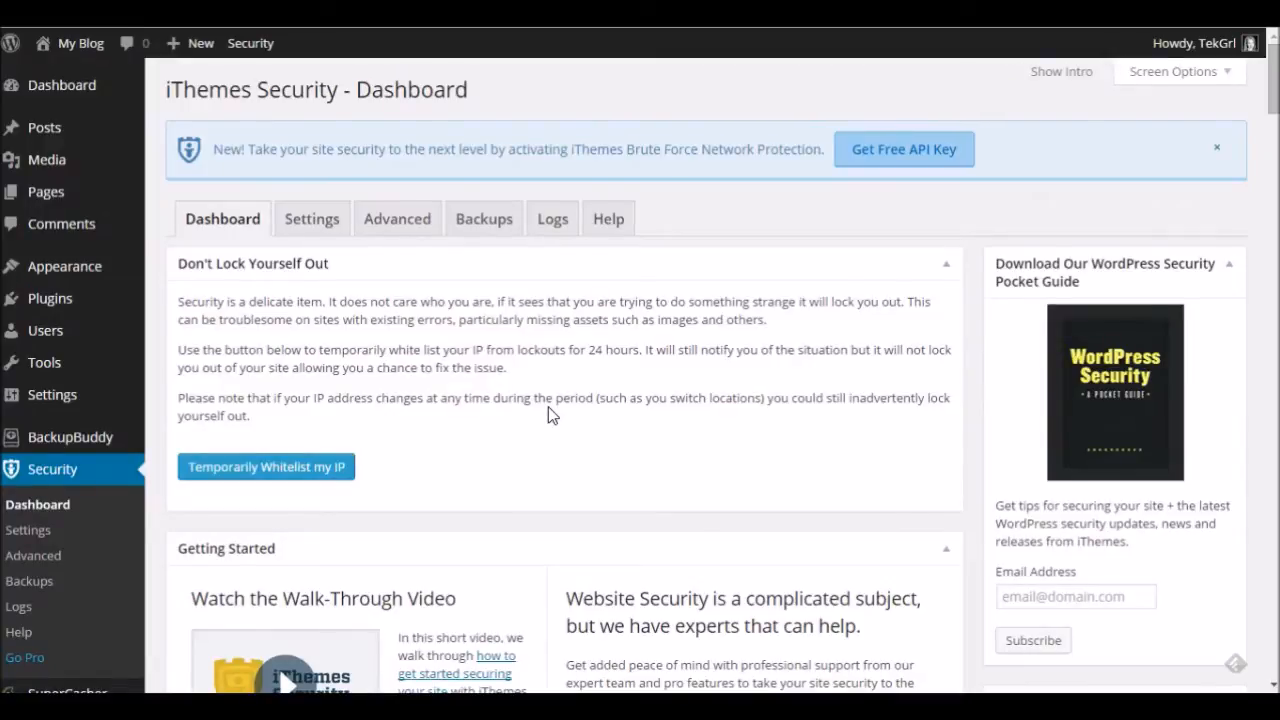
scroll(548, 407, "down", 1)
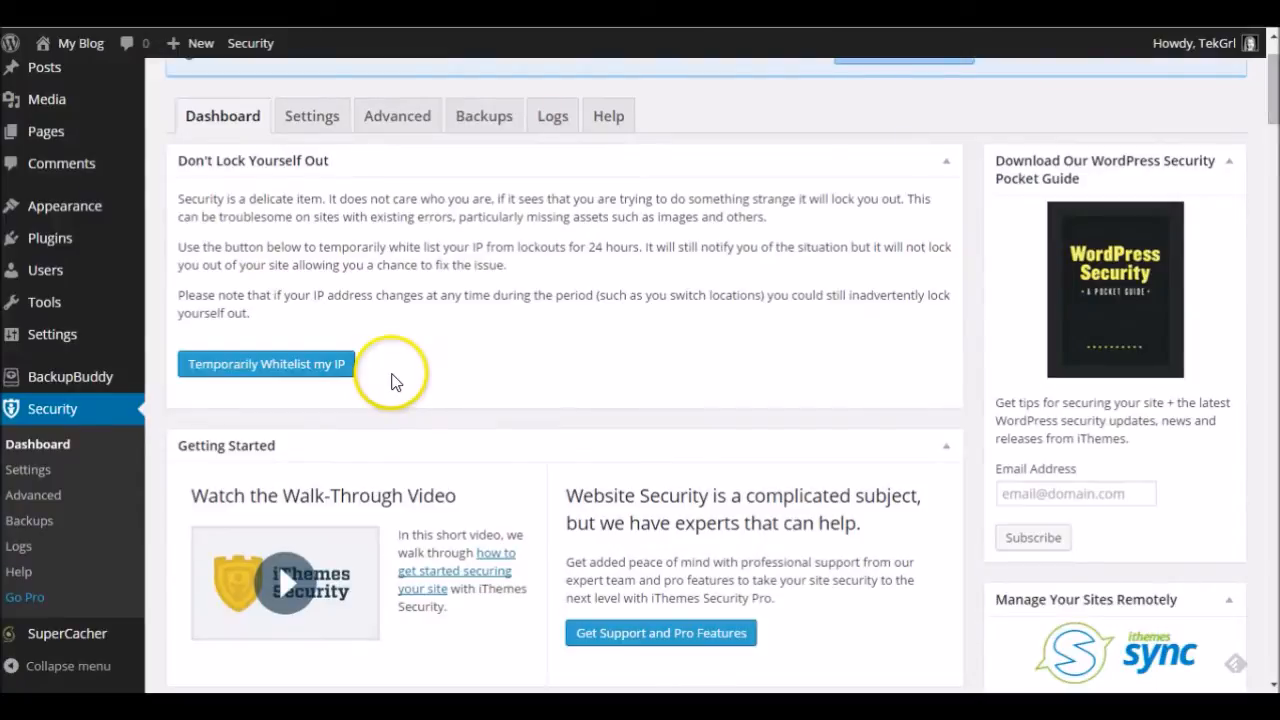
left_click(303, 372)
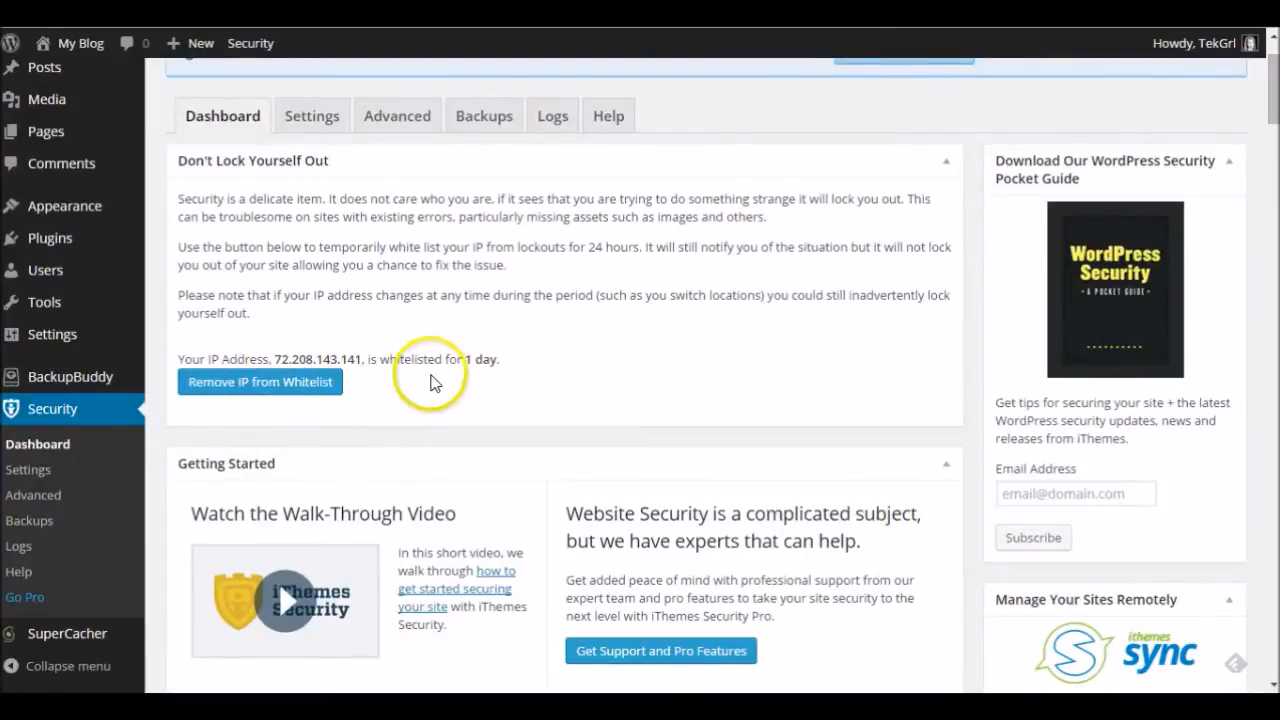
Step: Collapse the Don't Lock Yourself Out and Getting Started sections on the security dashboard
left_click(947, 168)
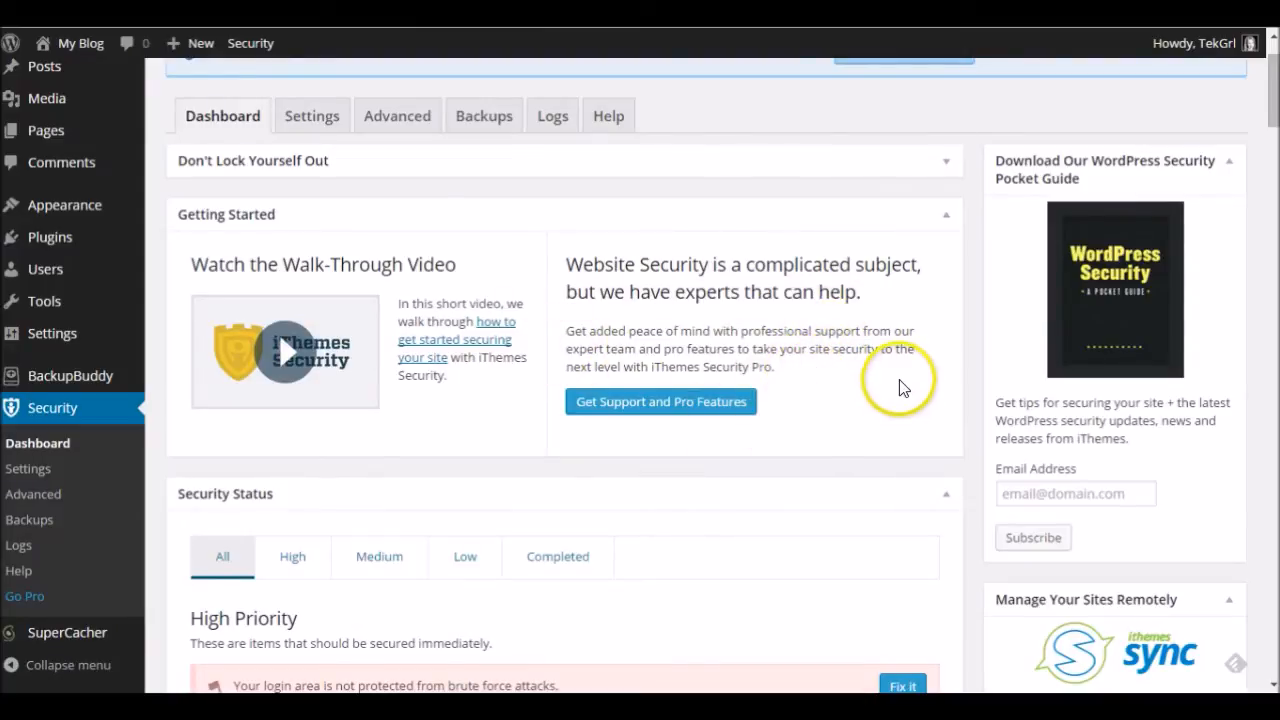
scroll(902, 374, "down", 2)
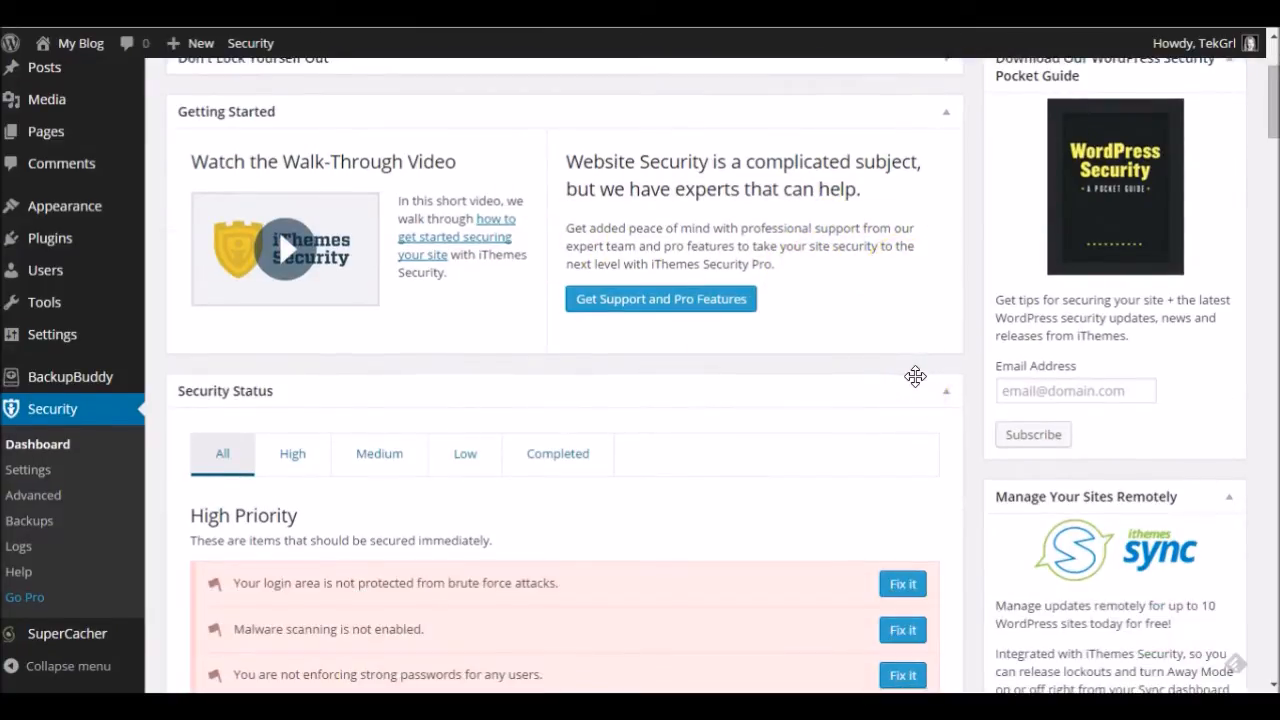
left_click(945, 115)
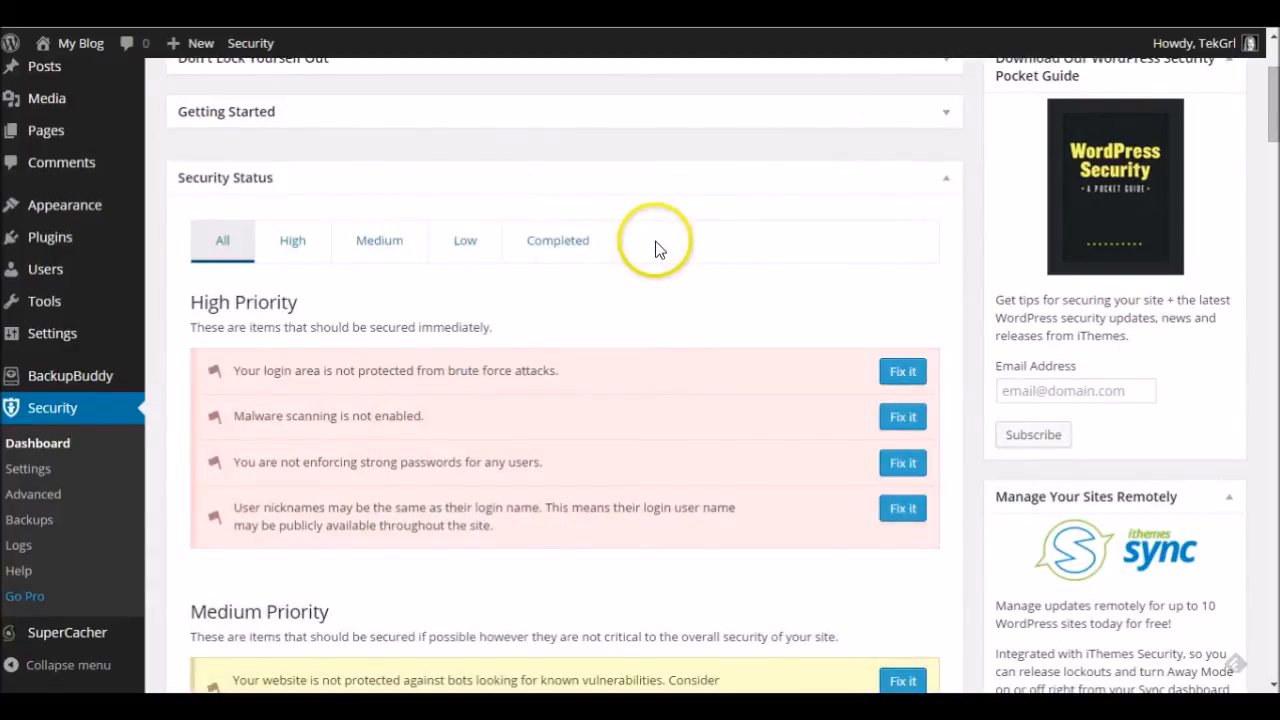
Step: Open the fix for the unprotected login area in Security Status and enable local brute force protection
scroll(648, 260, "down", 2)
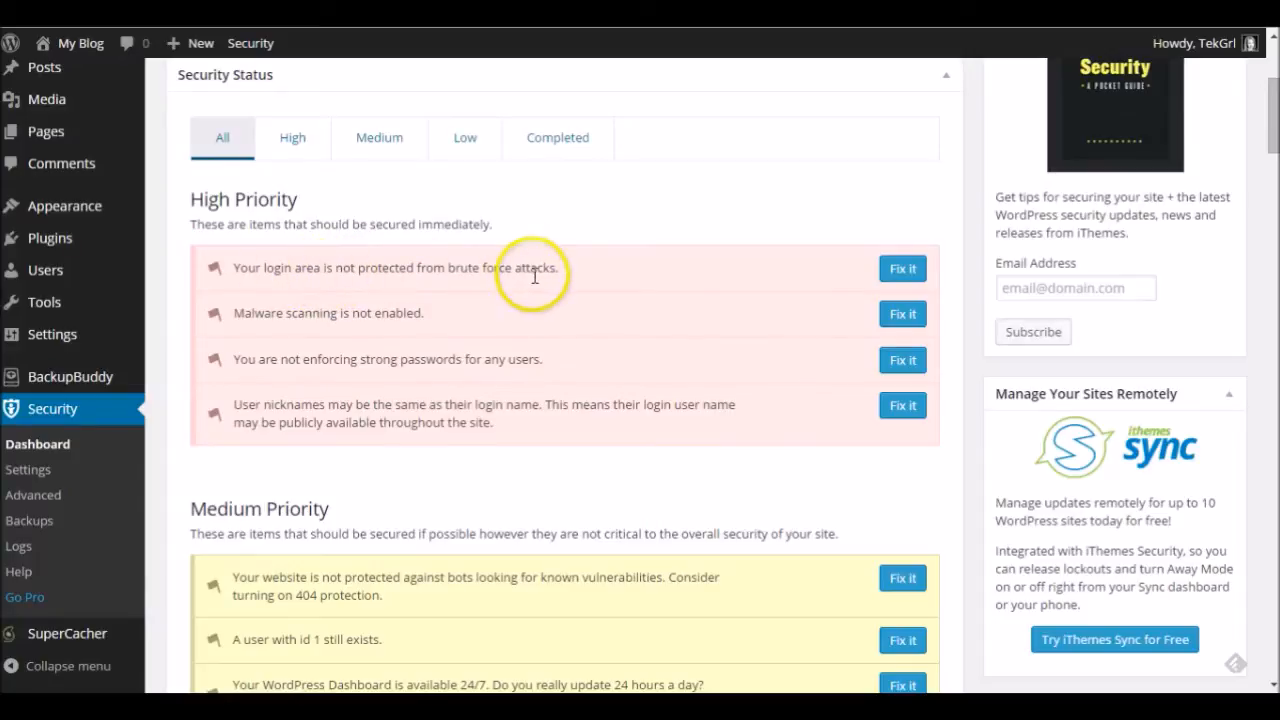
left_click(905, 271)
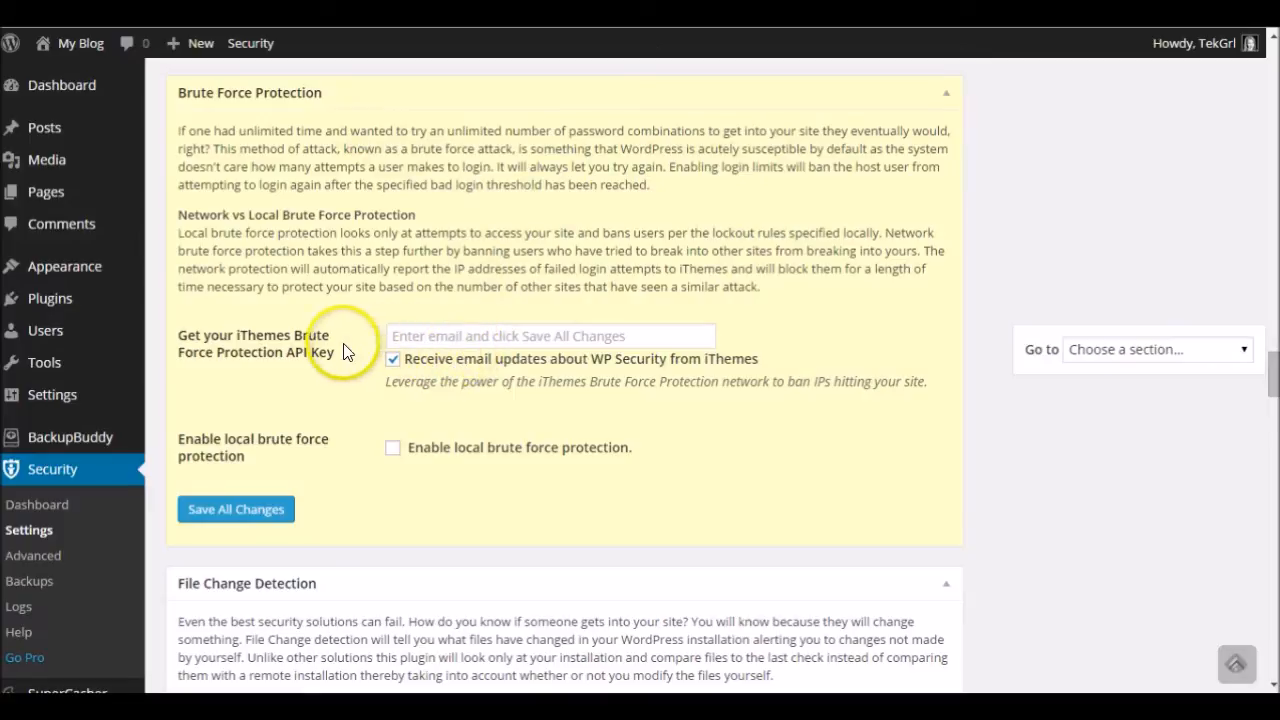
left_click(393, 448)
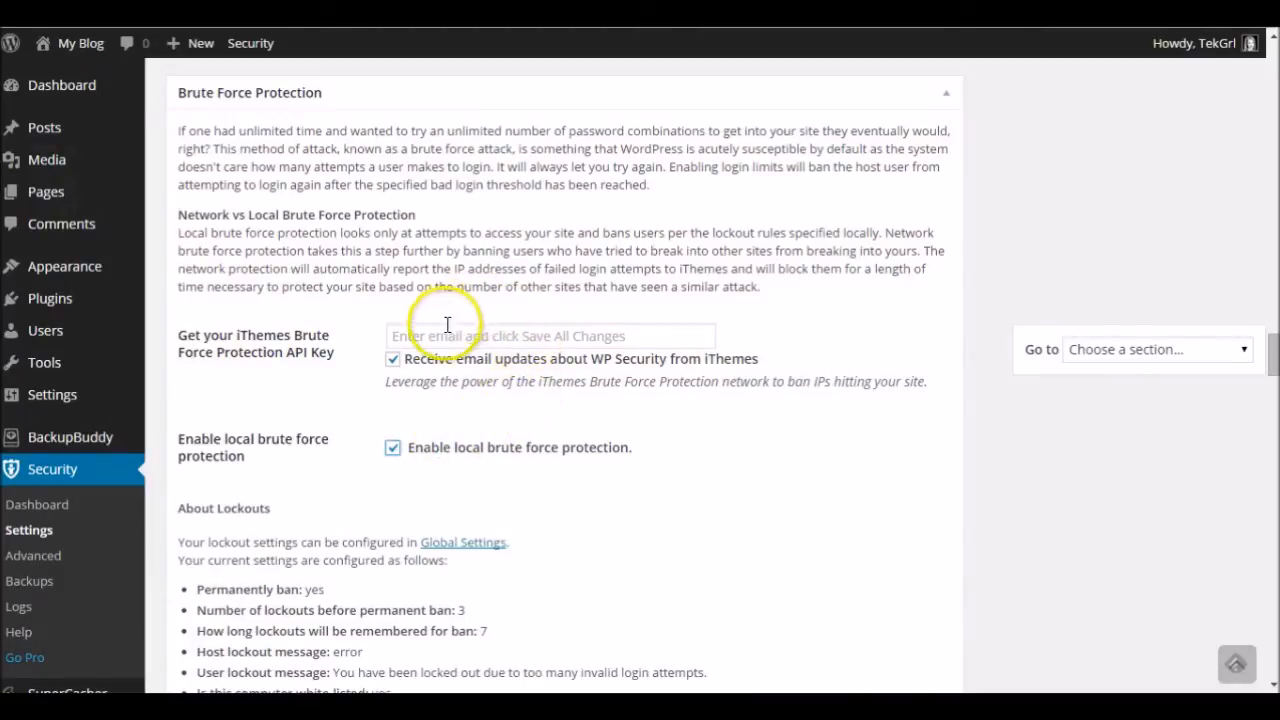
Step: Opt out of iThemes email updates and fill in the e-mail address for requesting the Brute Force Protection API key
left_click(393, 359)
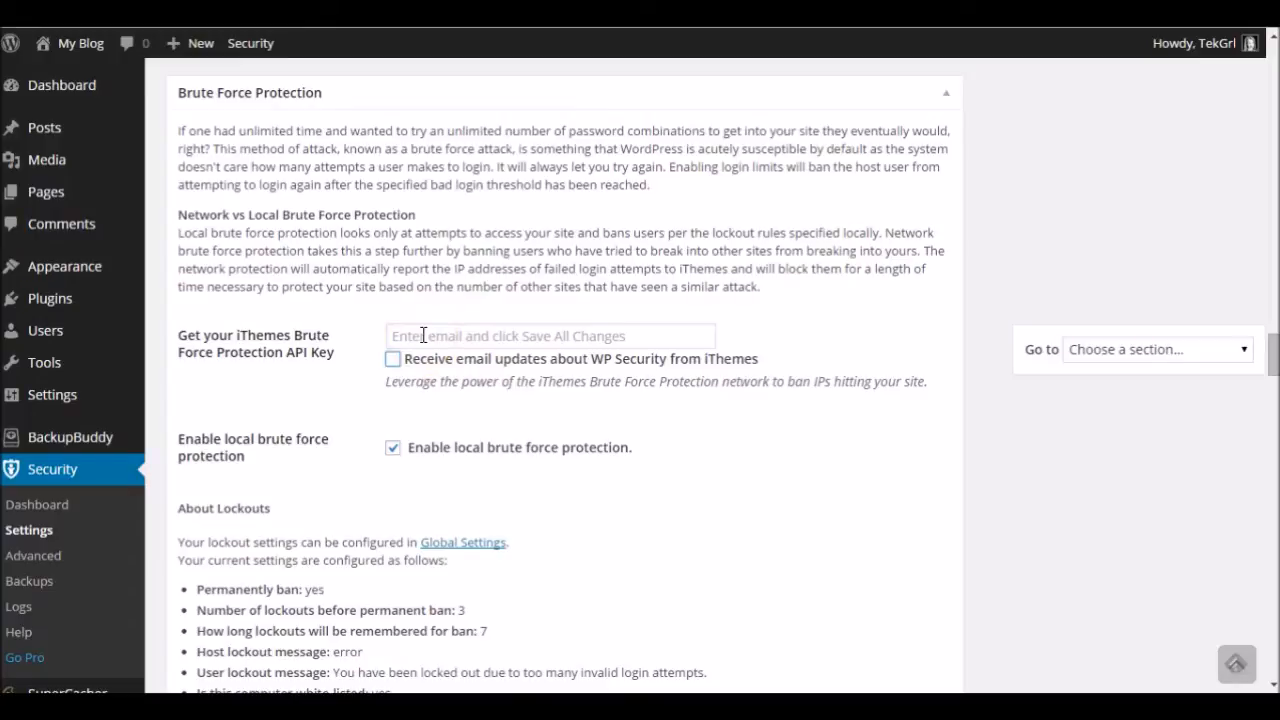
left_click(423, 335)
type("tek")
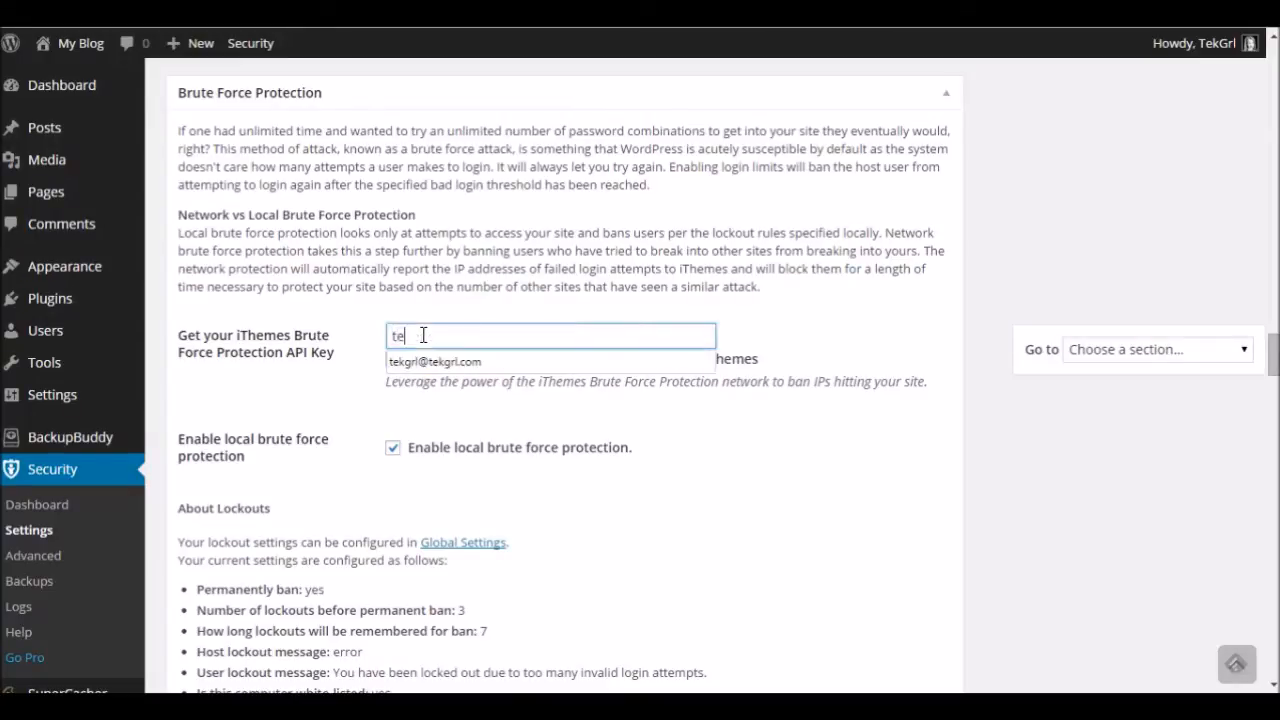
left_click(455, 361)
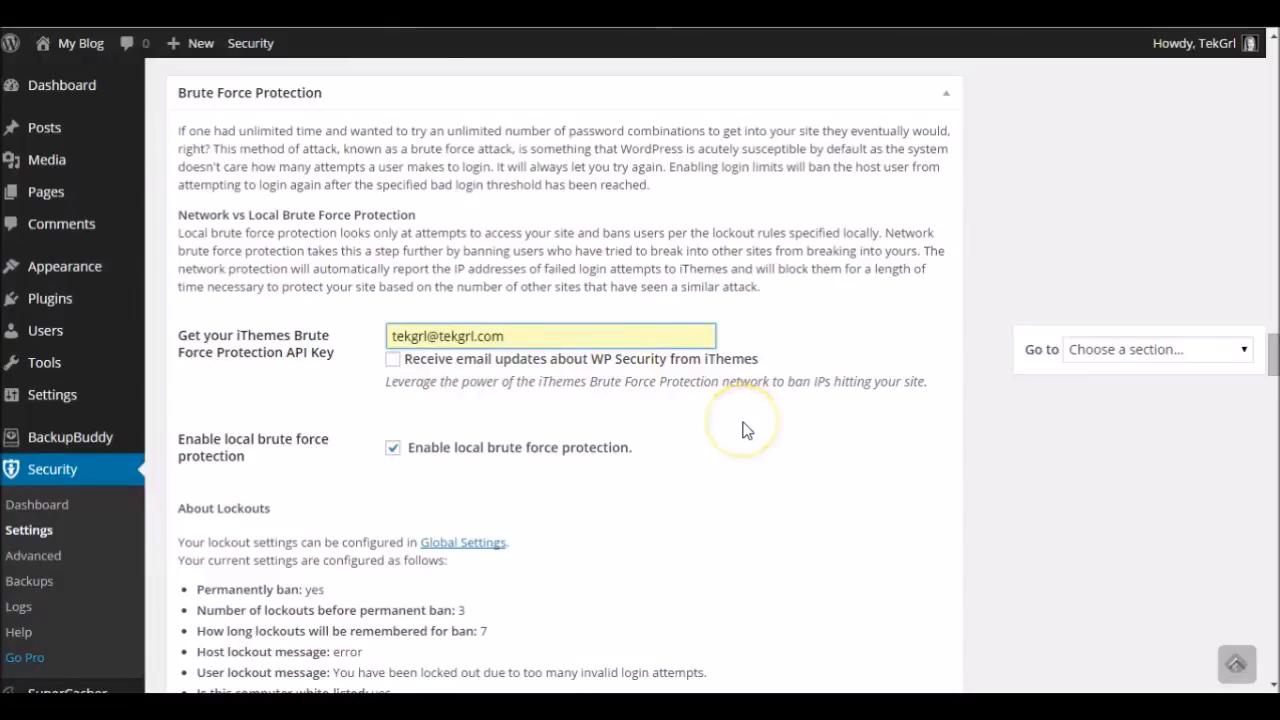
Step: Enable the immediate ban of hosts that attempt to log in as "admin" and save all changes
scroll(743, 429, "down", 1)
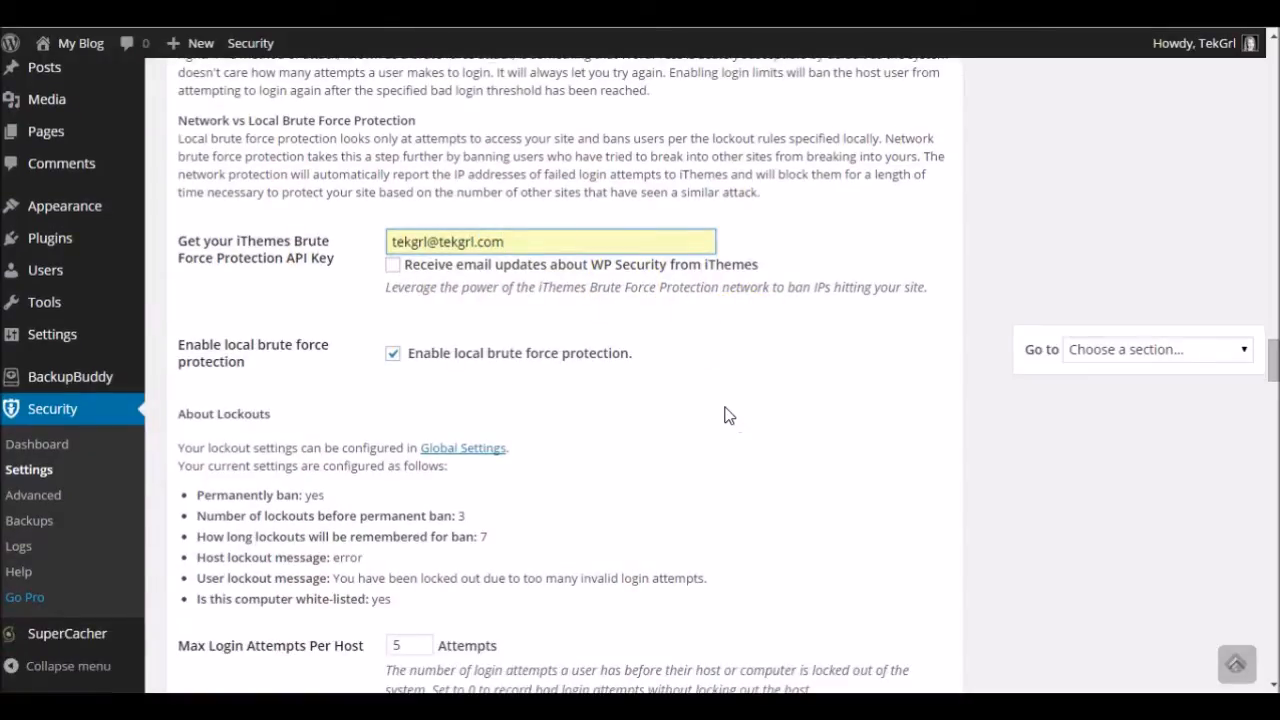
scroll(729, 415, "down", 1)
scroll(722, 397, "down", 1)
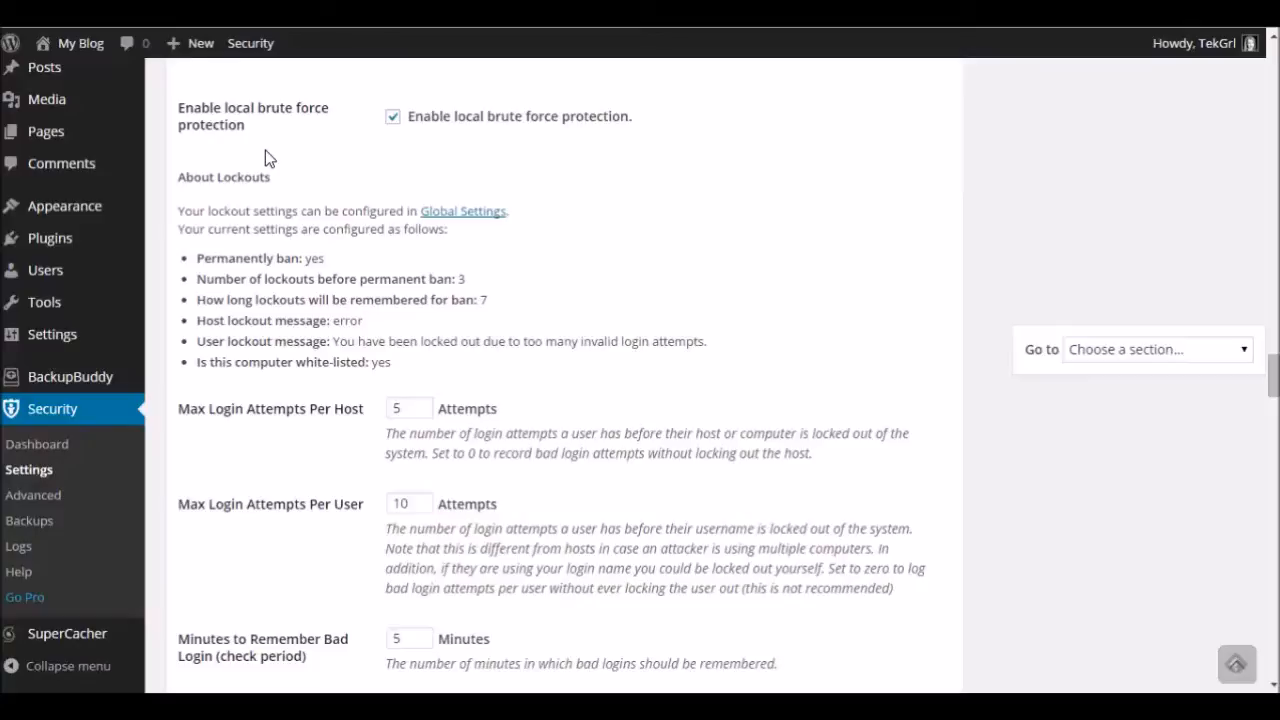
scroll(410, 275, "down", 1)
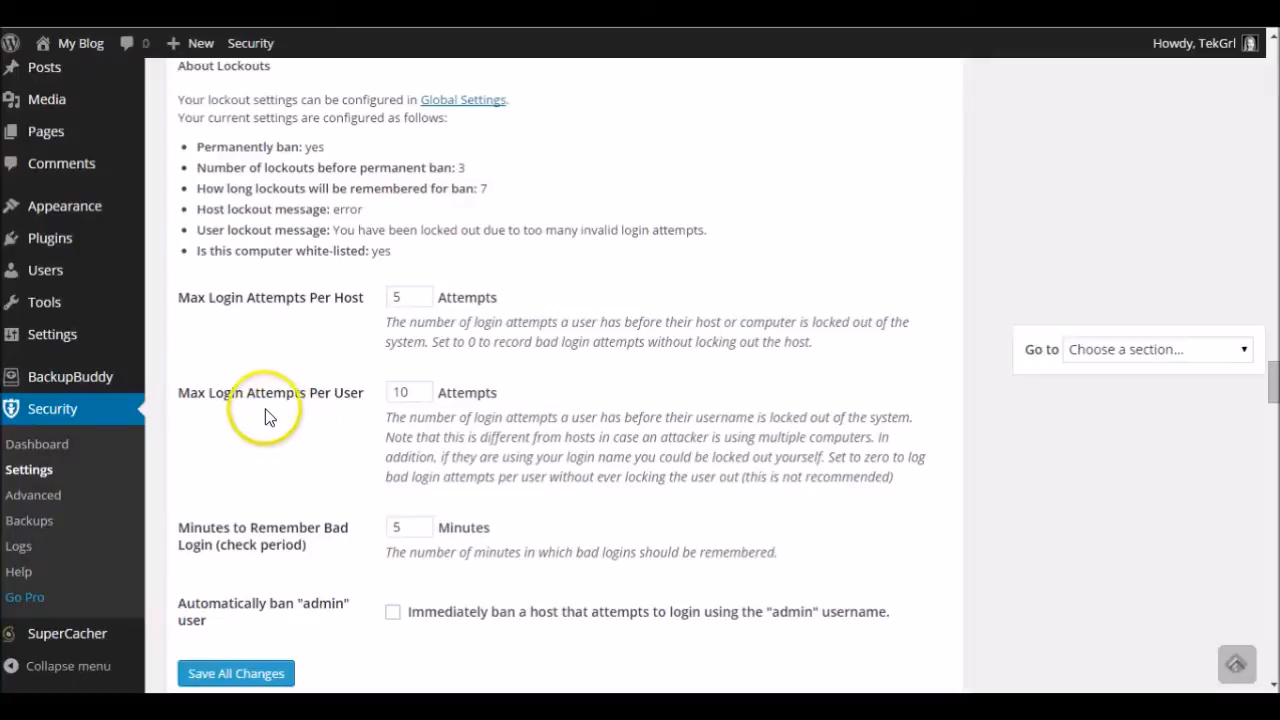
scroll(503, 457, "down", 2)
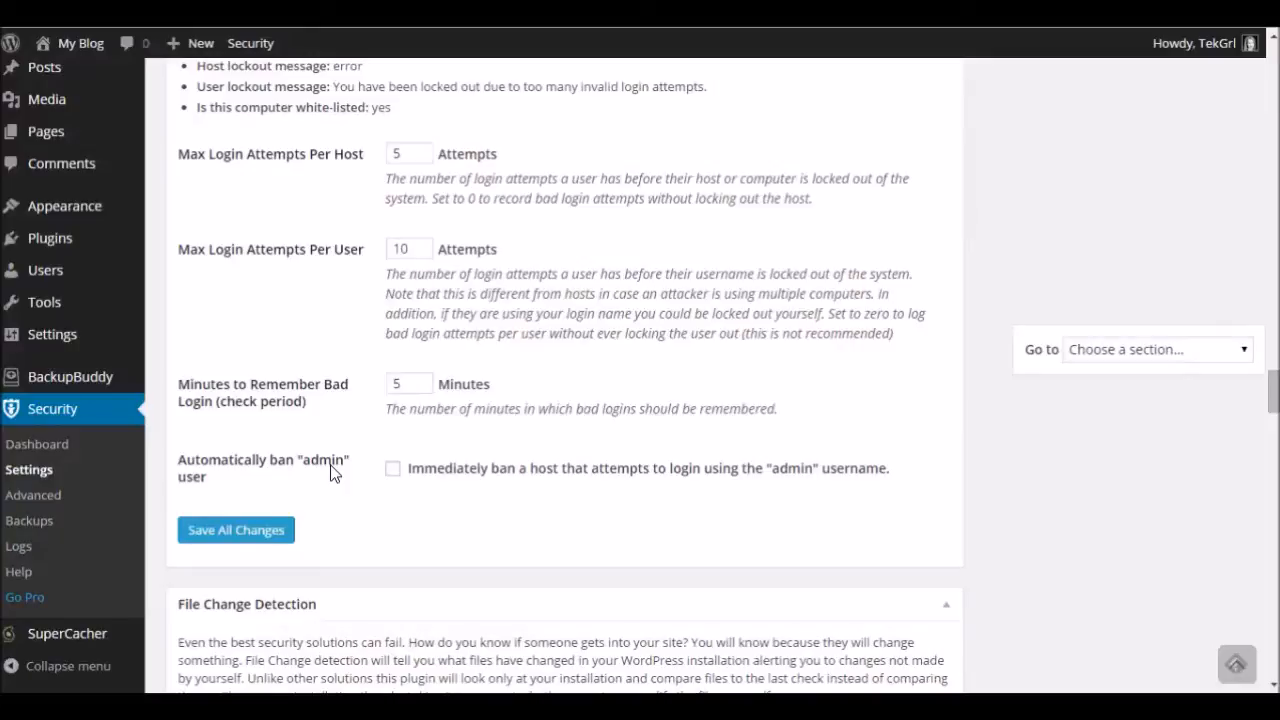
left_click(392, 472)
left_click(271, 536)
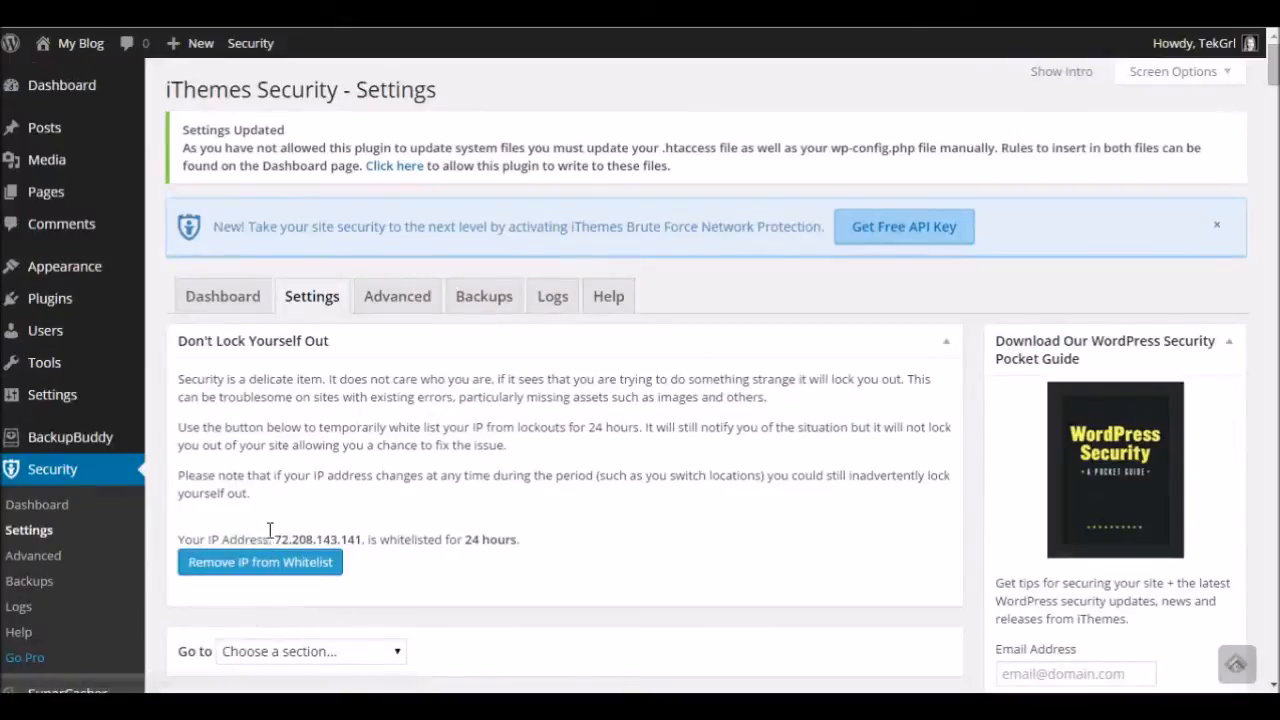
Step: Return to the iThemes Security dashboard and review the remaining Security Status items, filtering by High priority
left_click(479, 490)
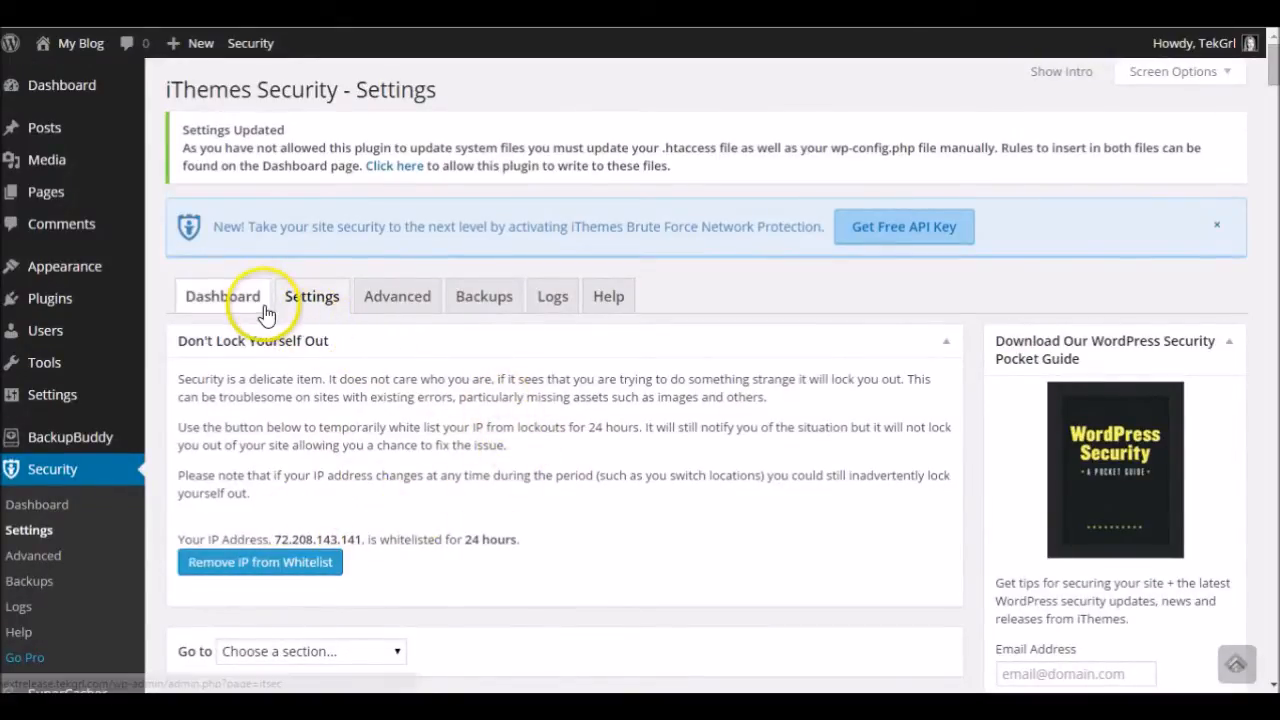
left_click(225, 298)
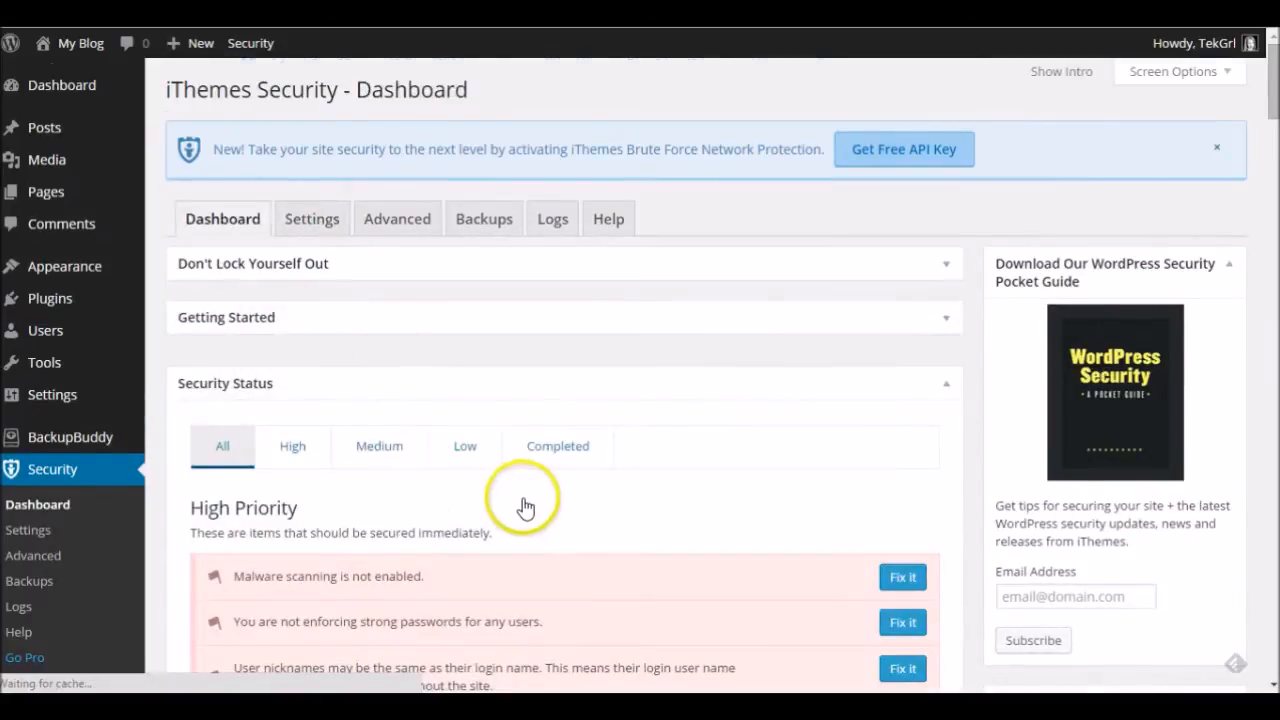
scroll(525, 507, "down", 2)
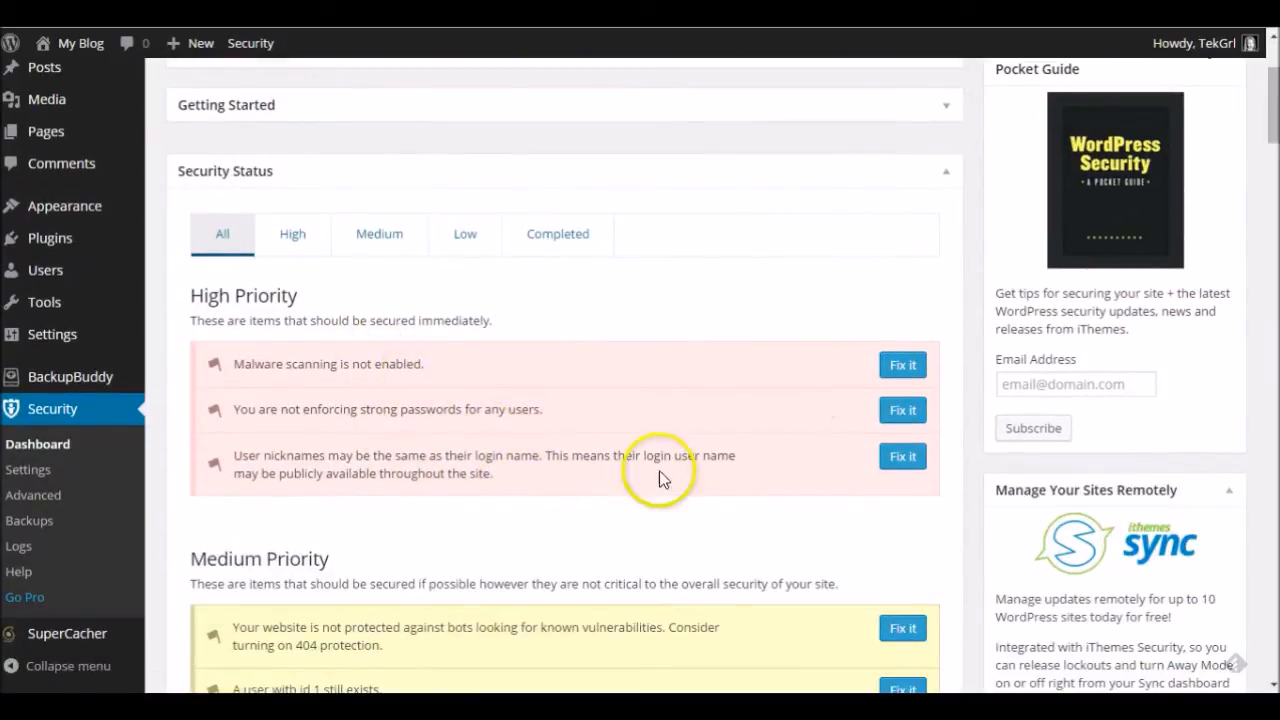
scroll(450, 540, "down", 3)
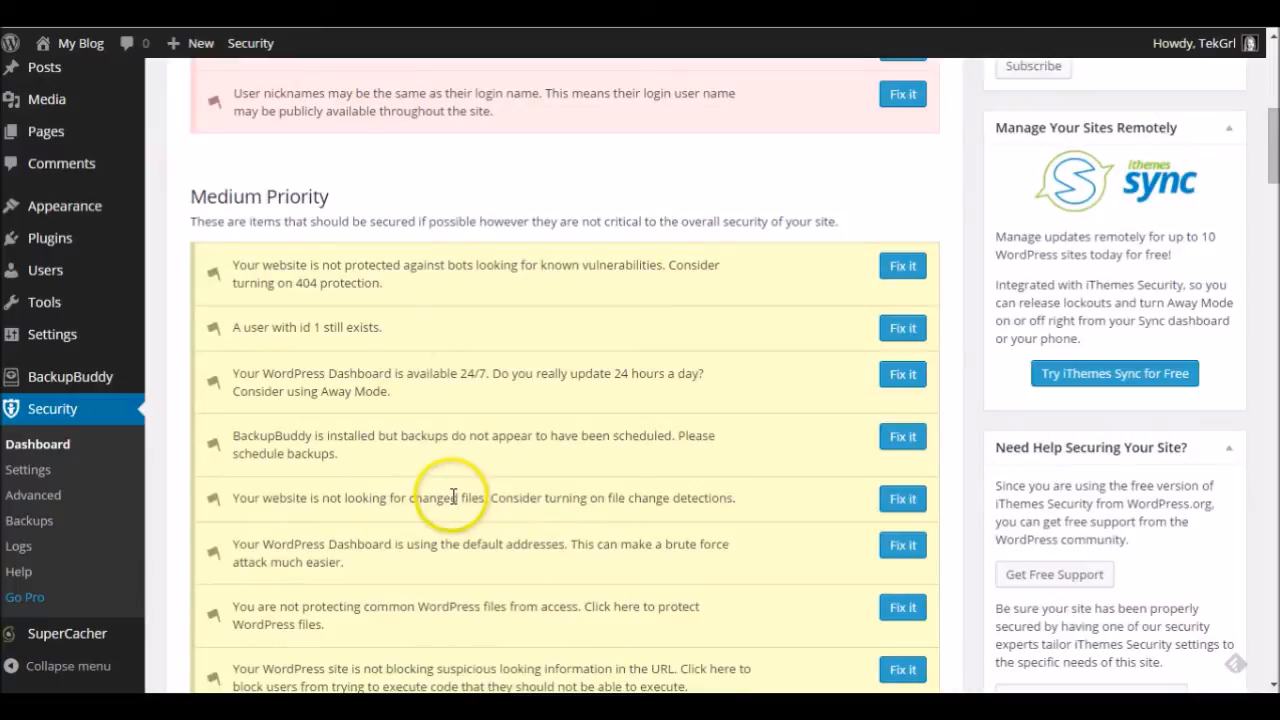
scroll(452, 495, "up", 4)
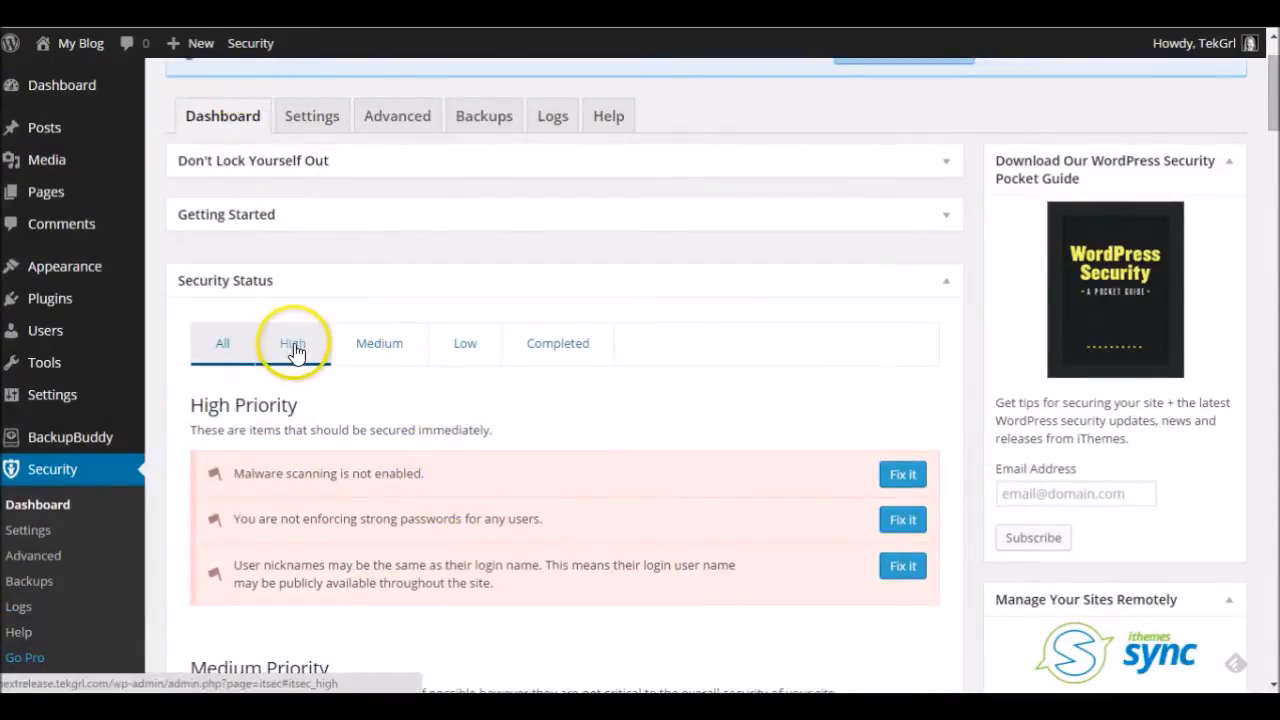
left_click(293, 345)
Step: Open the iThemes Security settings and allow the plugin to write to wp-config.php and .htaccess under Global Settings
mouse_move(73, 47)
left_click(313, 116)
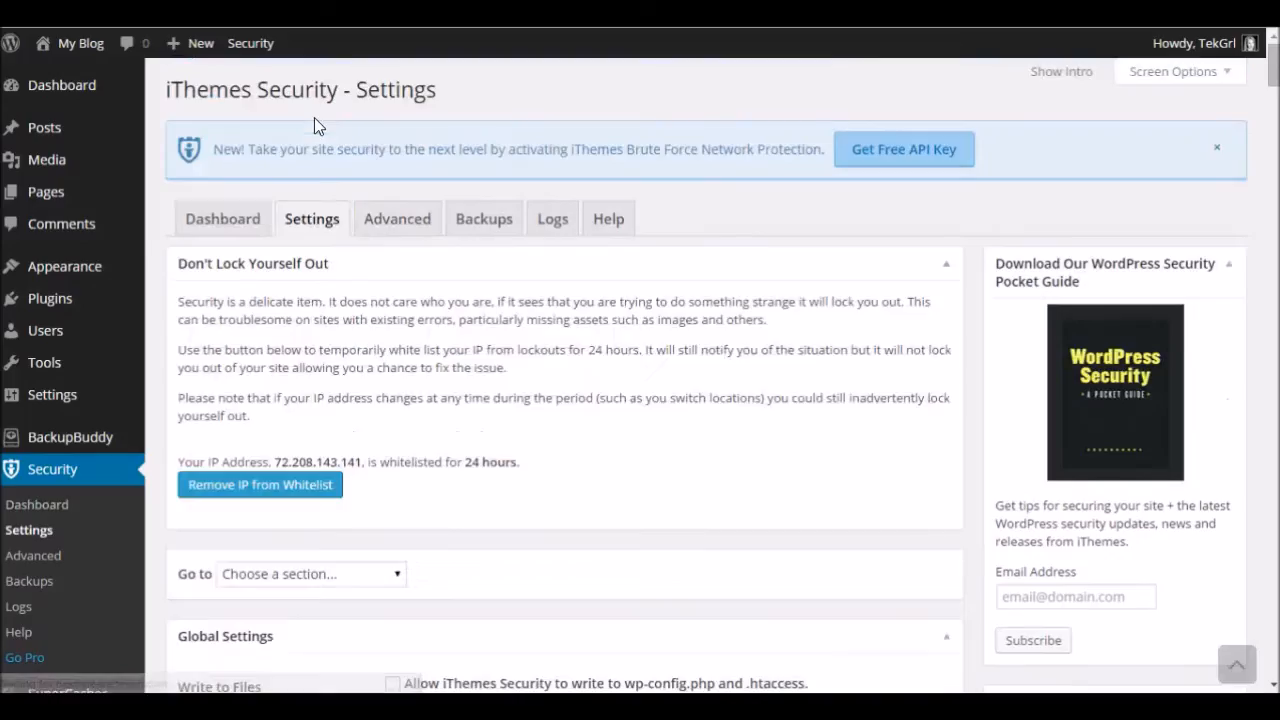
scroll(634, 384, "down", 1)
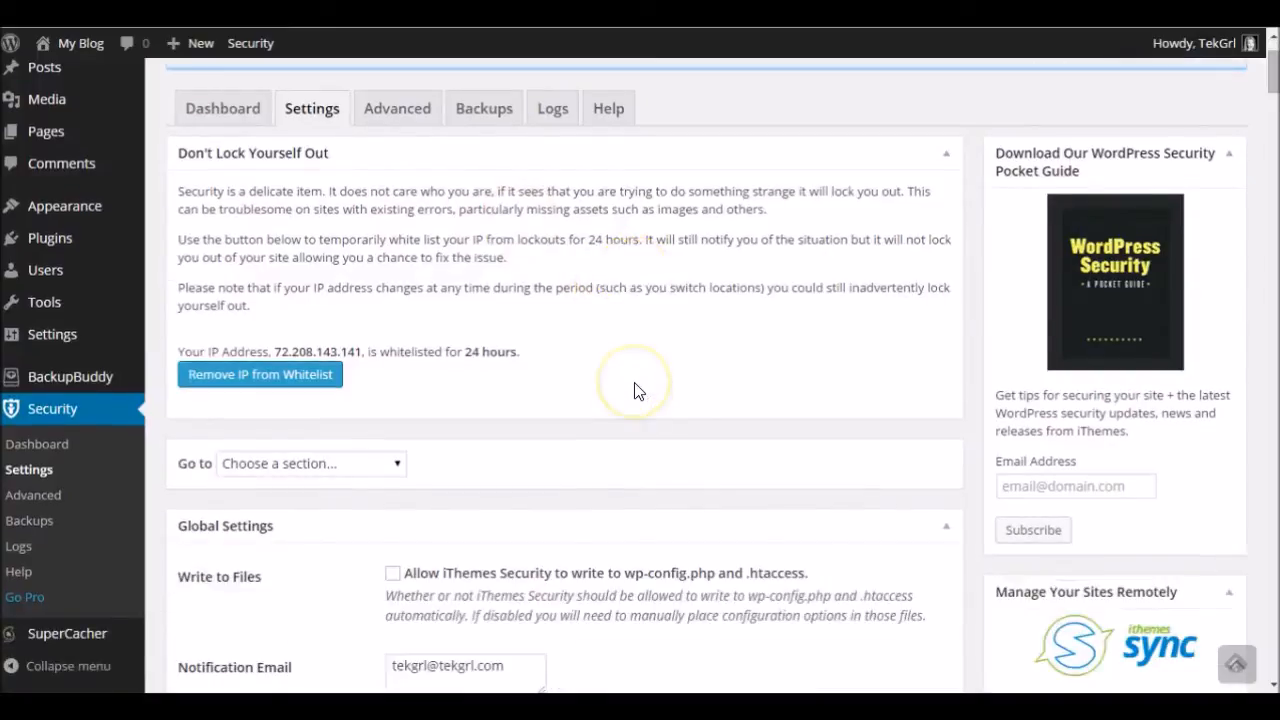
scroll(634, 384, "down", 1)
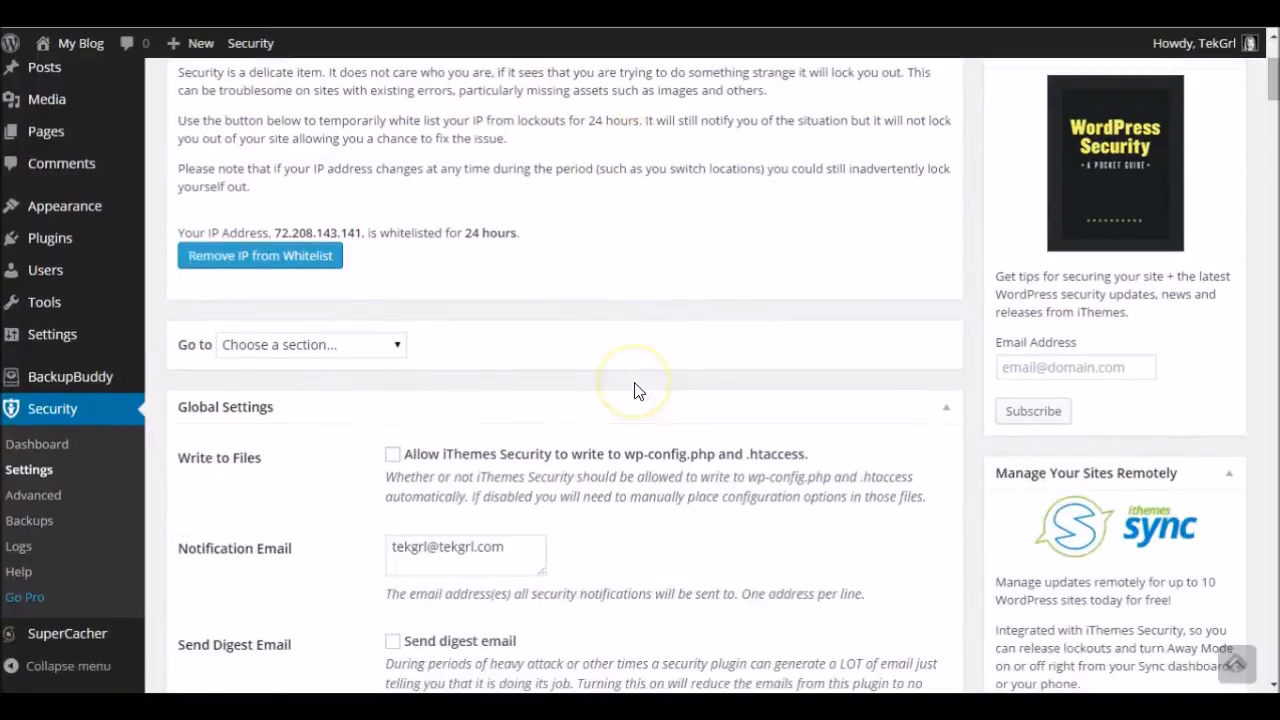
left_click(310, 352)
left_click(549, 313)
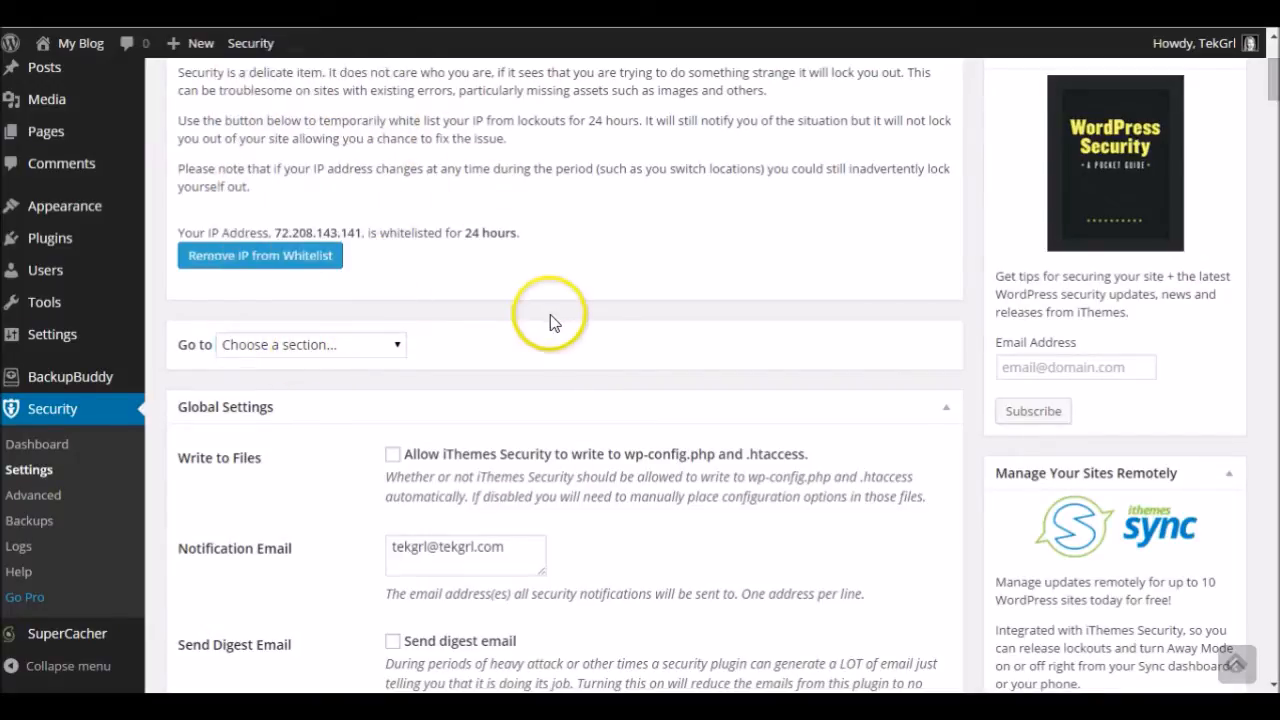
scroll(652, 338, "down", 2)
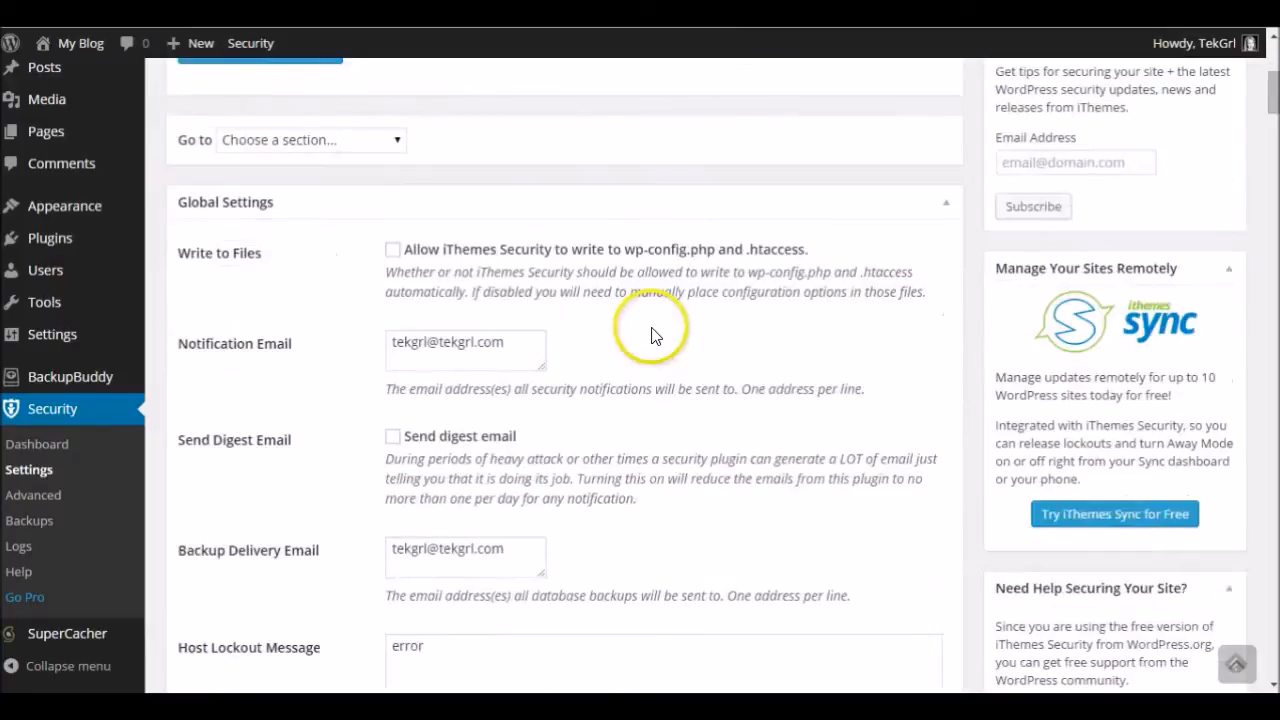
scroll(652, 335, "down", 1)
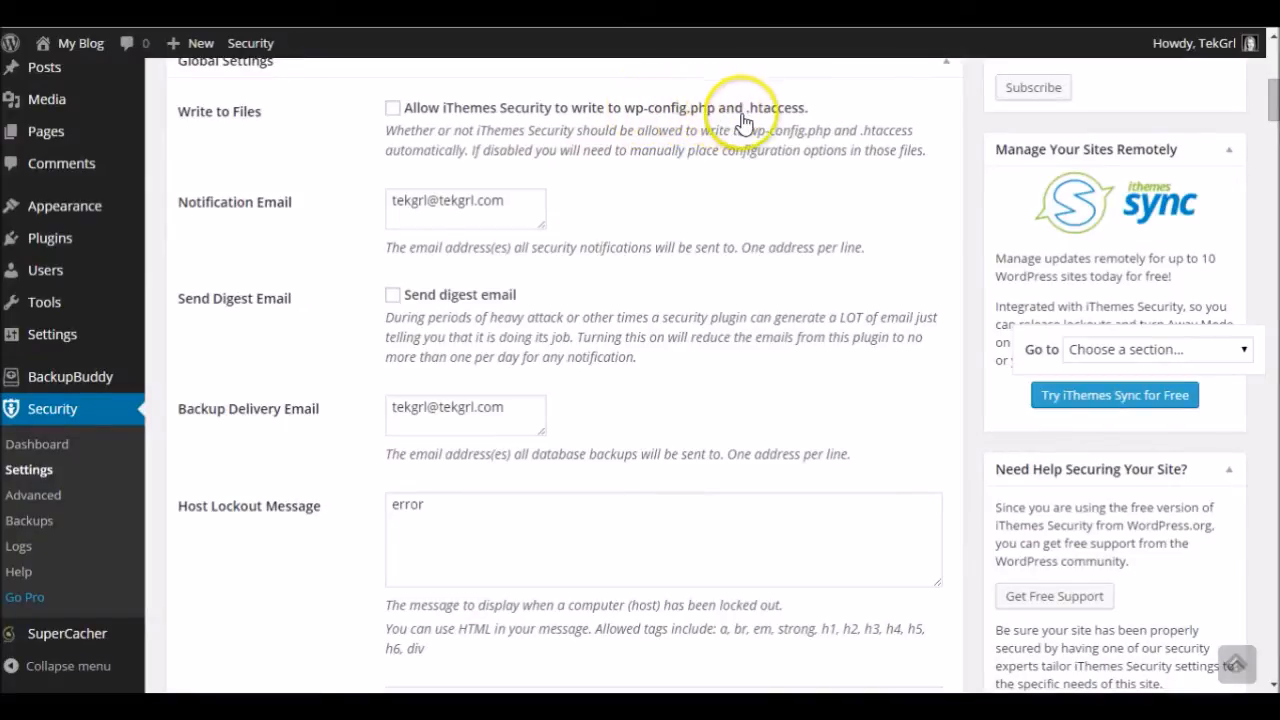
left_click(393, 110)
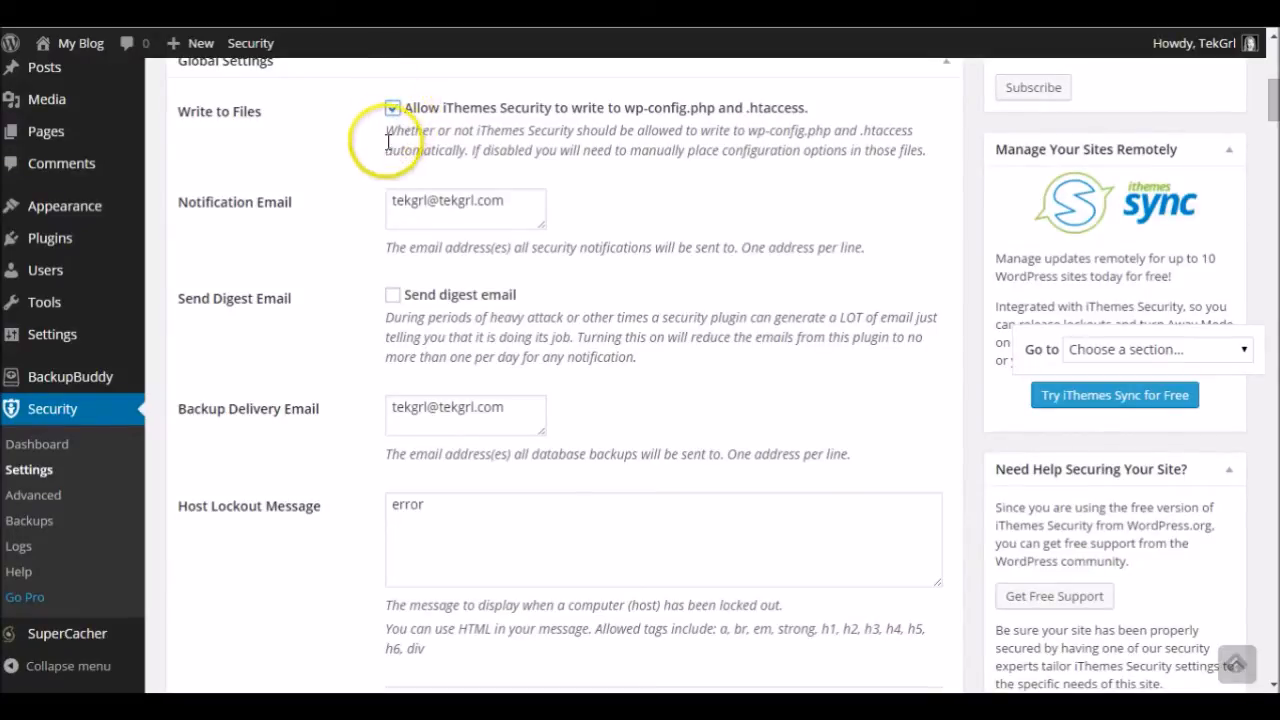
Step: Review the notification, digest and backup delivery e-mail settings and the host, user and community lockout messages
left_click_drag(521, 203, 400, 210)
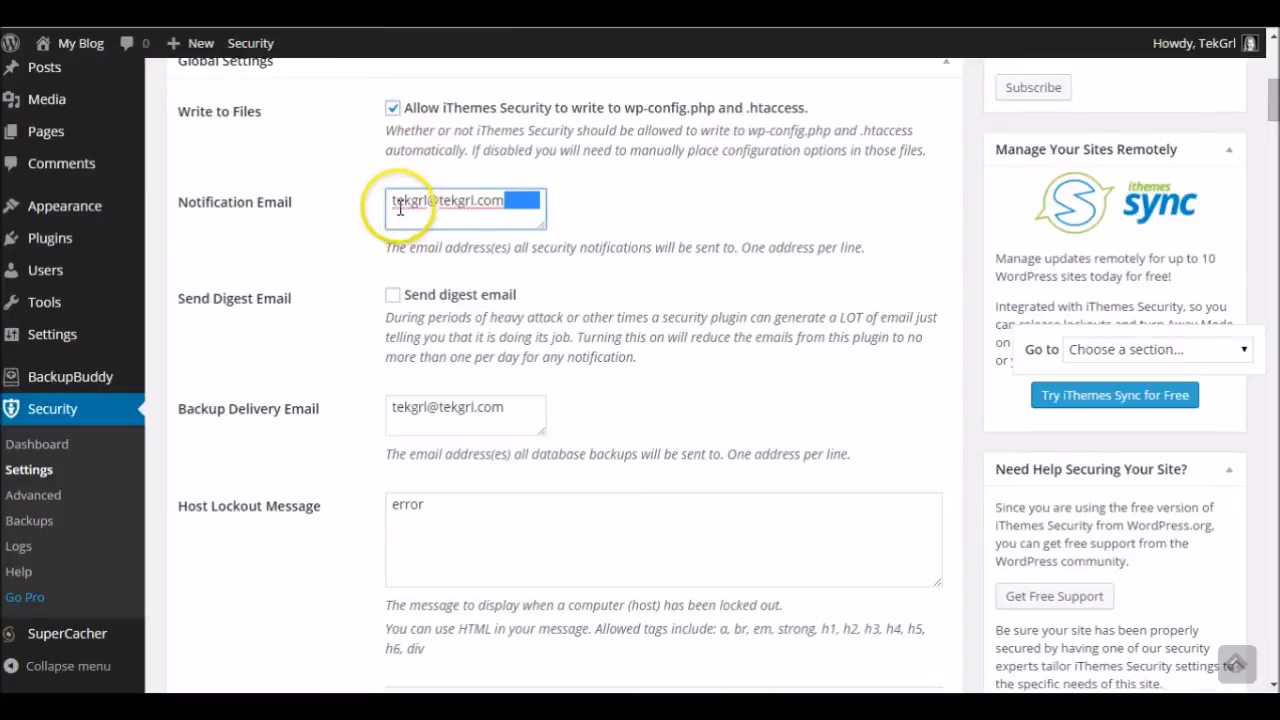
left_click(400, 207)
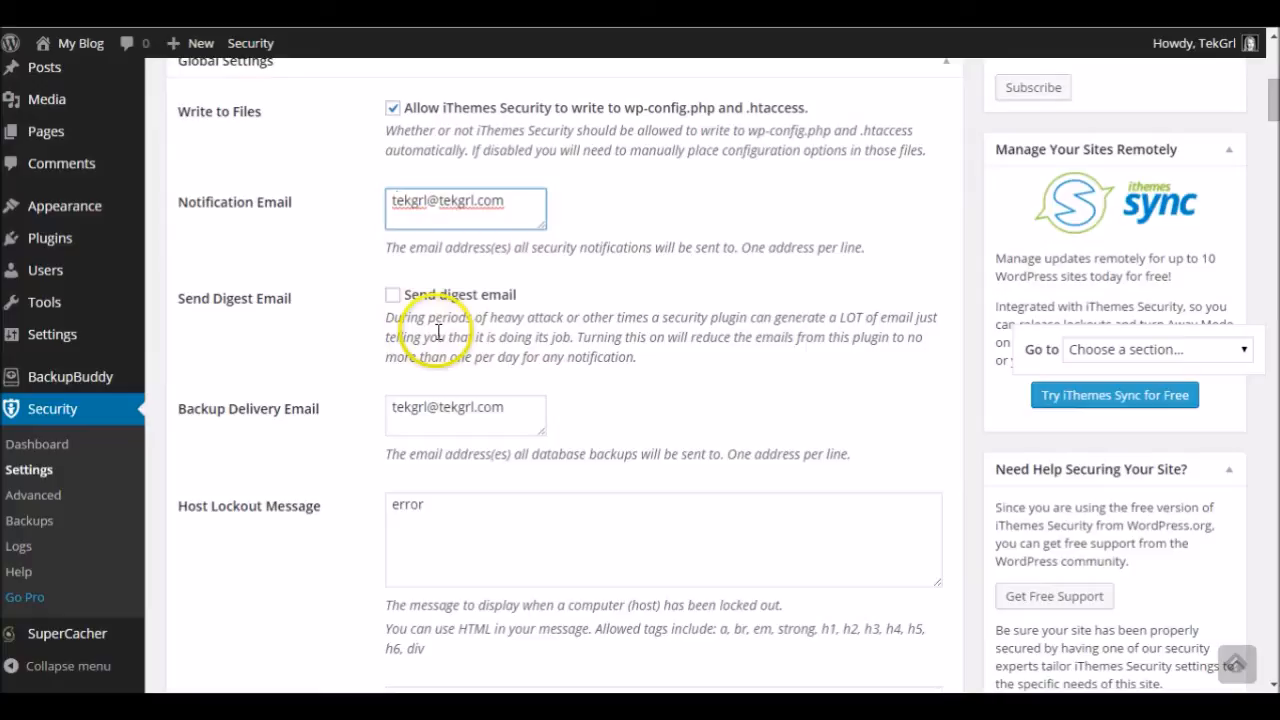
scroll(655, 378, "down", 1)
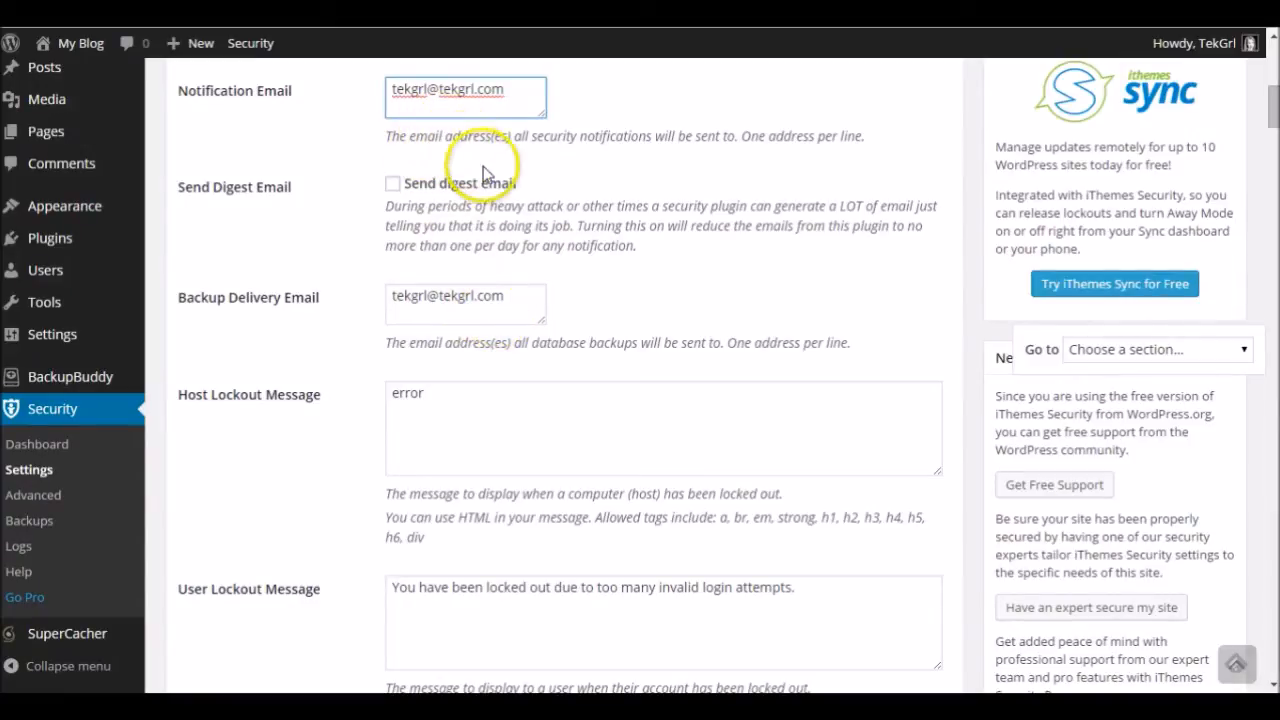
scroll(622, 322, "down", 2)
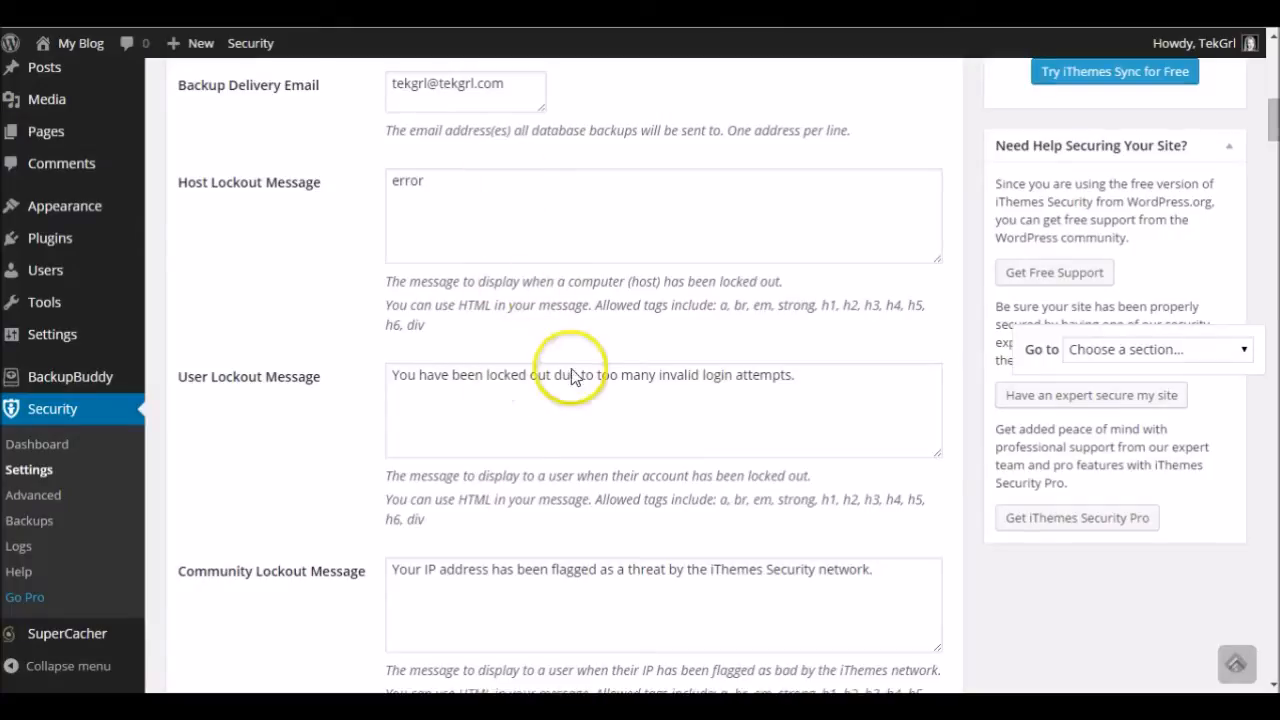
scroll(534, 392, "down", 3)
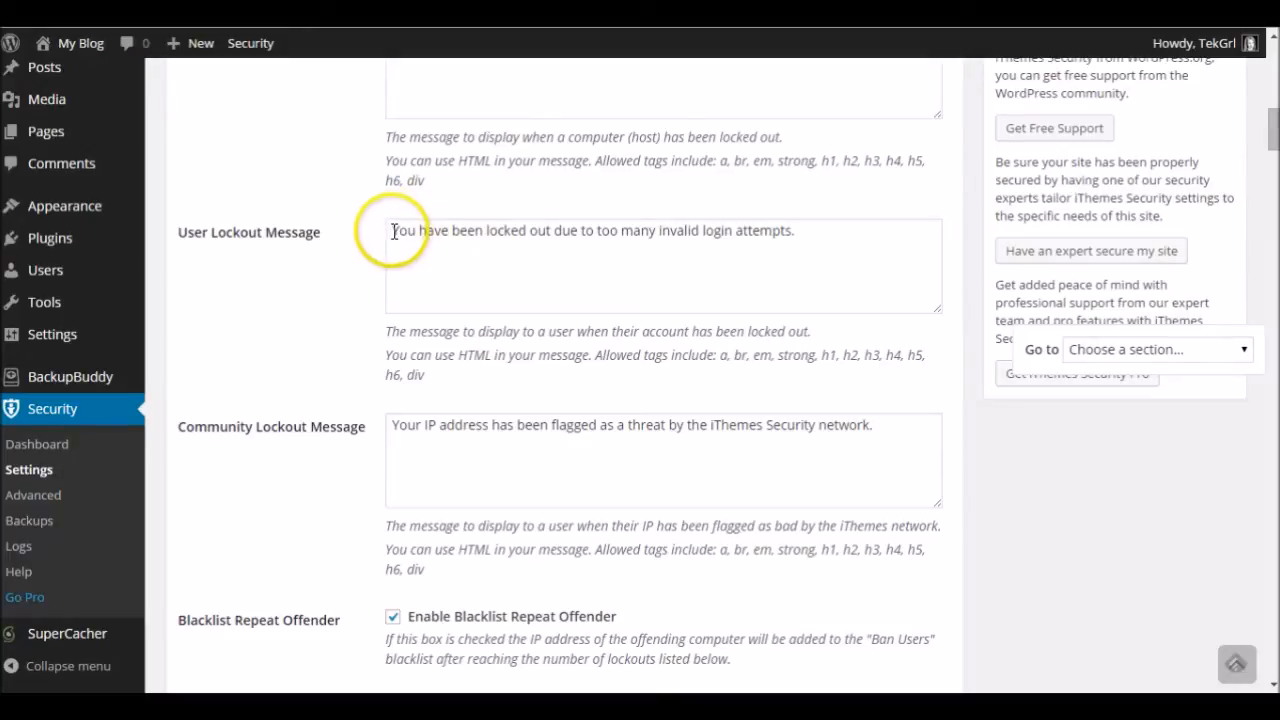
left_click_drag(391, 231, 748, 229)
left_click_drag(833, 237, 389, 234)
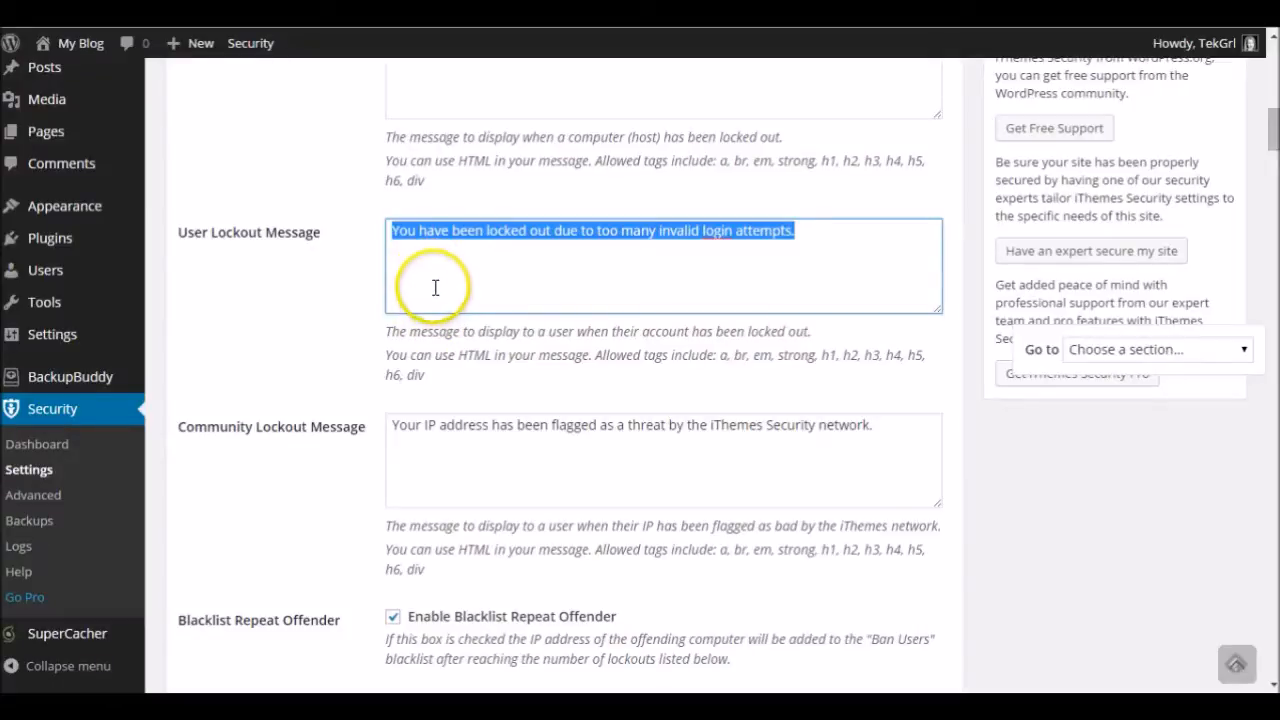
scroll(425, 367, "down", 2)
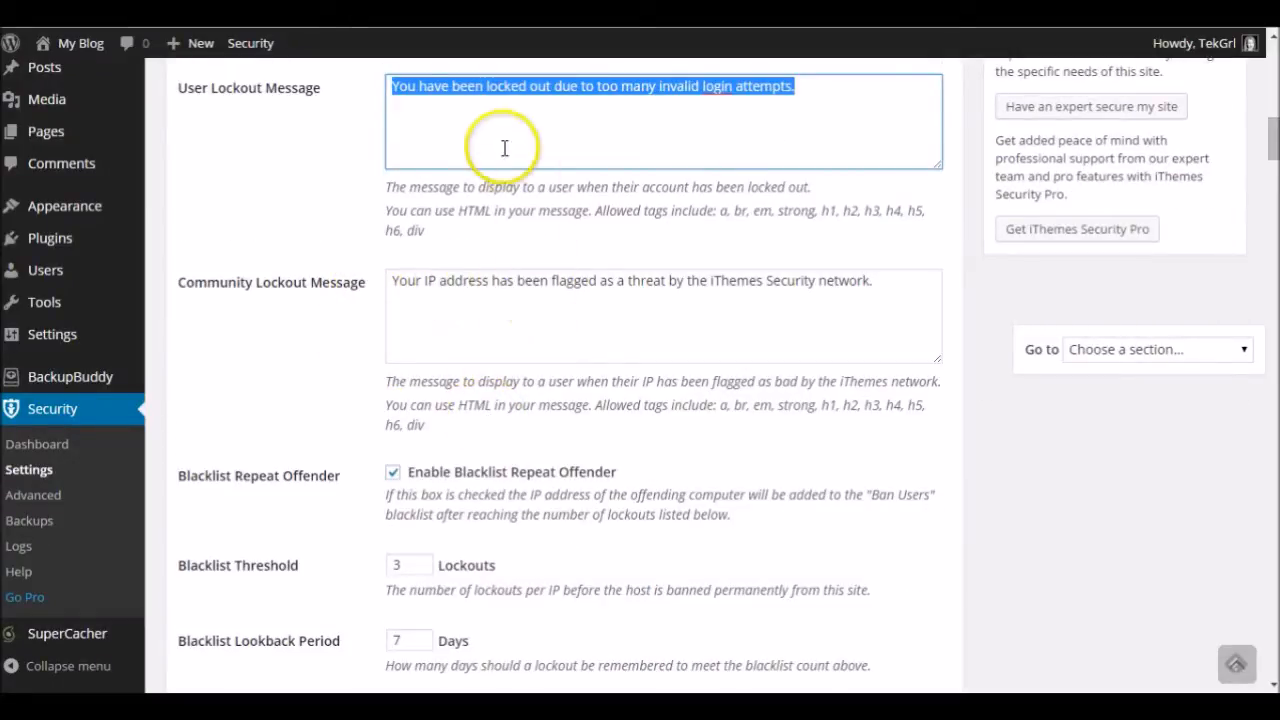
scroll(495, 190, "up", 3)
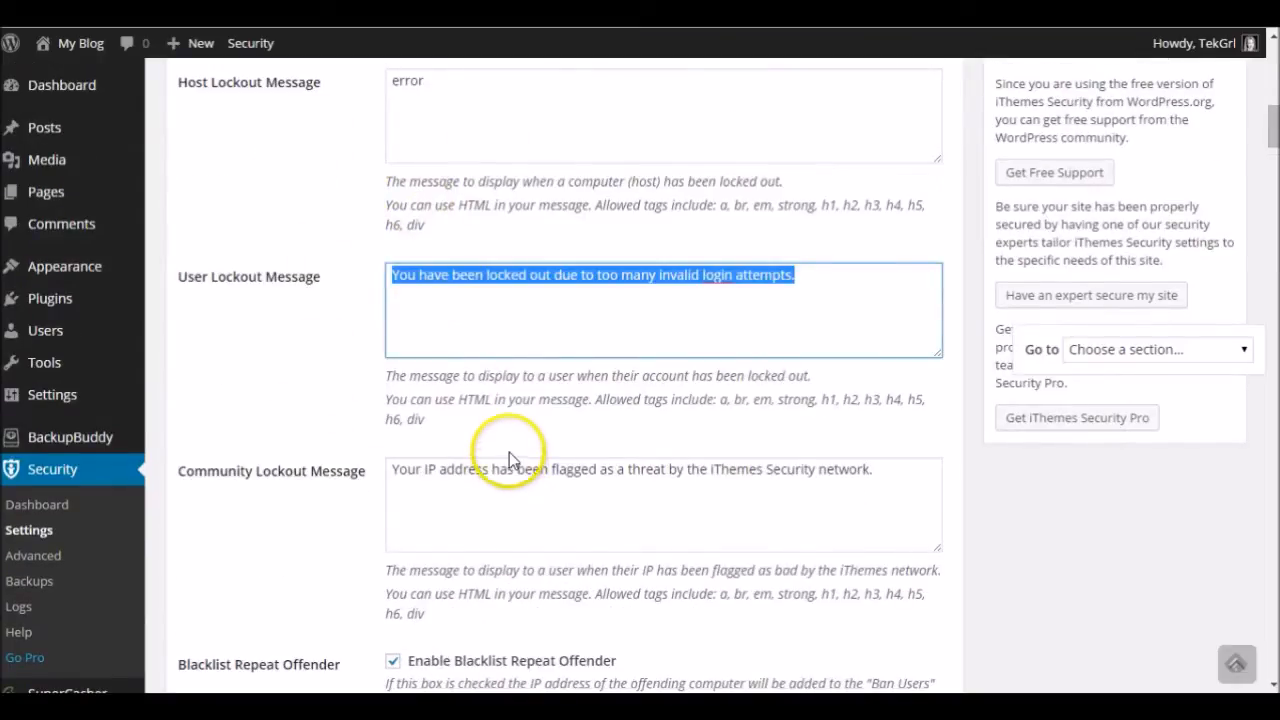
scroll(505, 450, "down", 3)
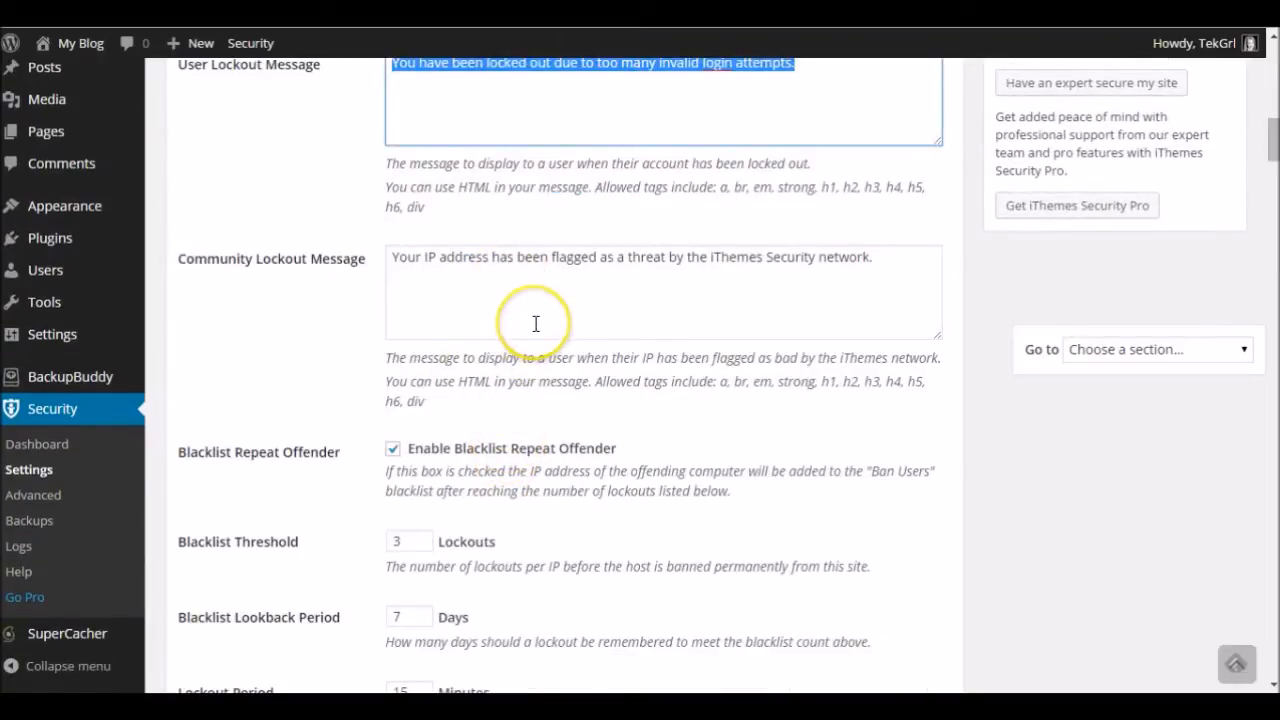
Step: Examine the blacklist threshold, lookback period, lockout period and the Lockout White List with its entry guidelines
scroll(536, 324, "down", 3)
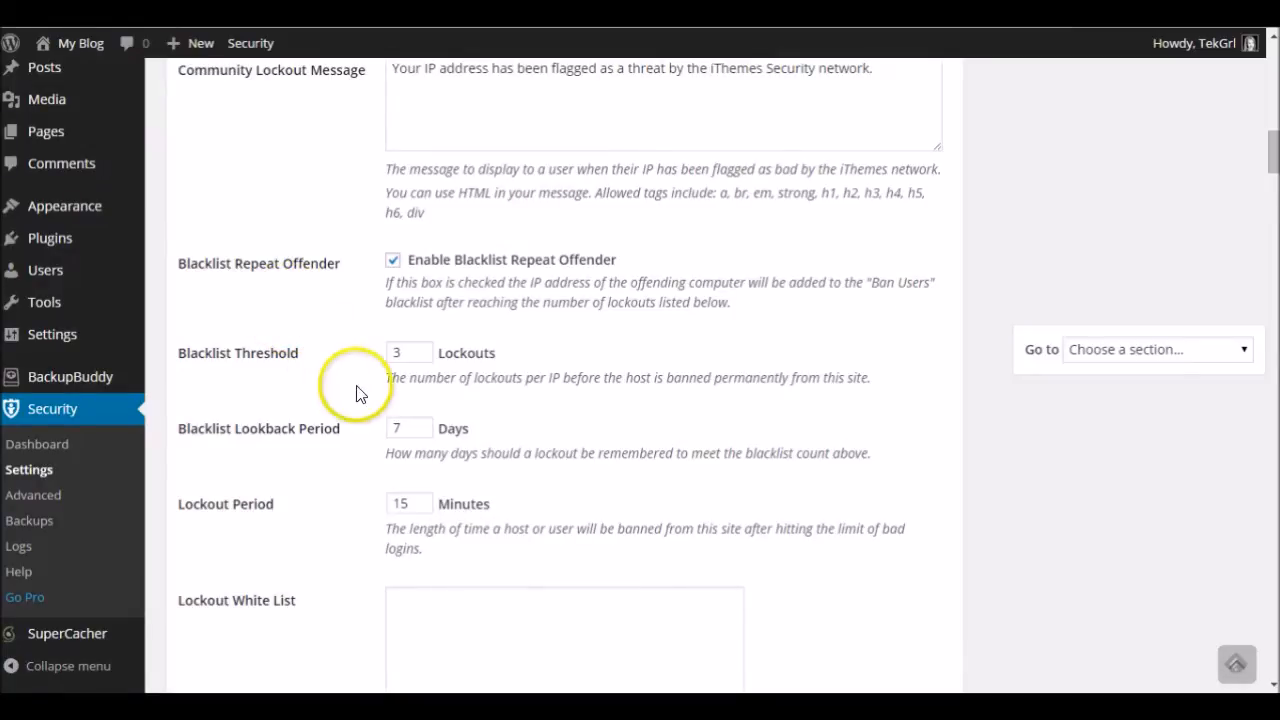
scroll(295, 360, "down", 1)
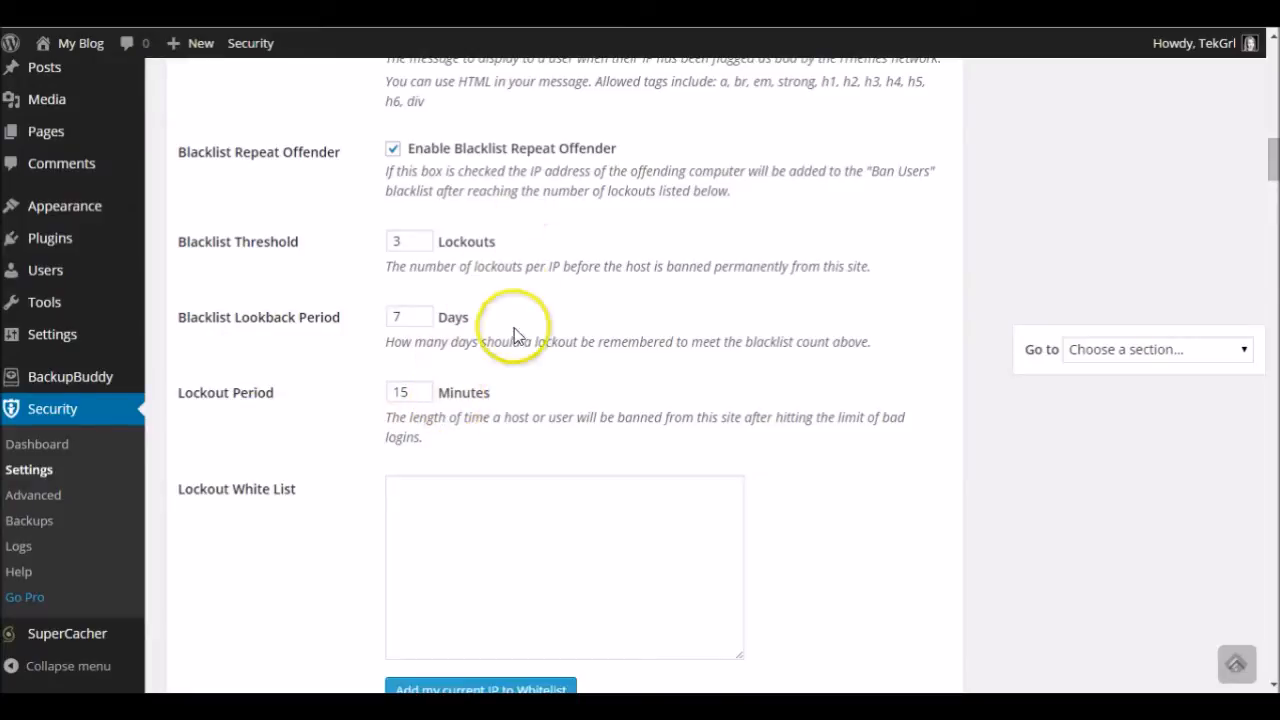
scroll(508, 385, "down", 1)
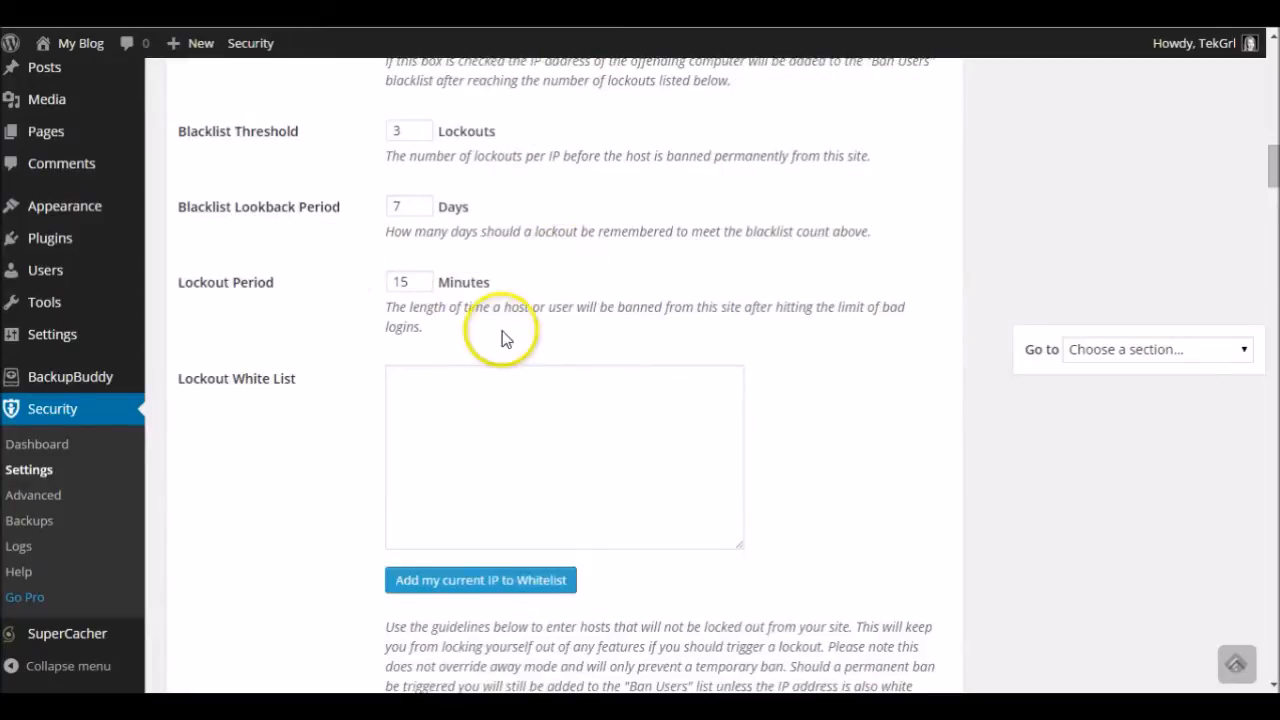
left_click(428, 387)
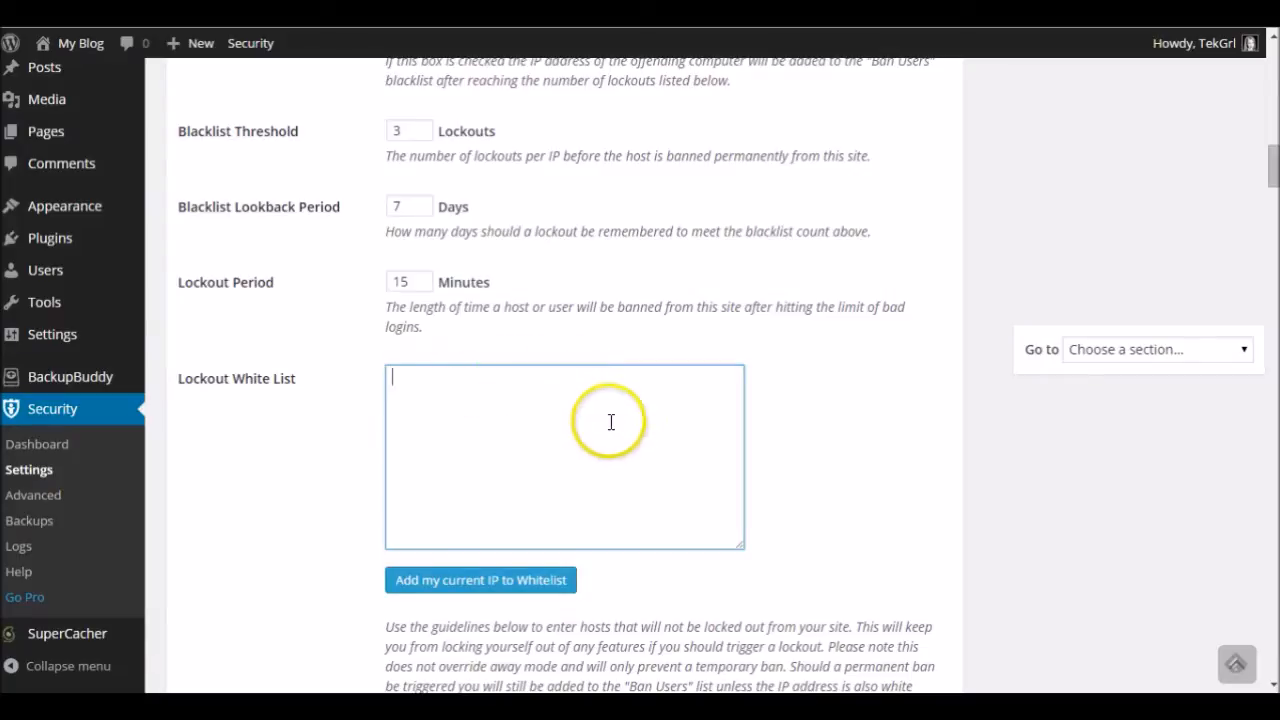
left_click(300, 559)
scroll(418, 531, "down", 1)
scroll(418, 531, "down", 1)
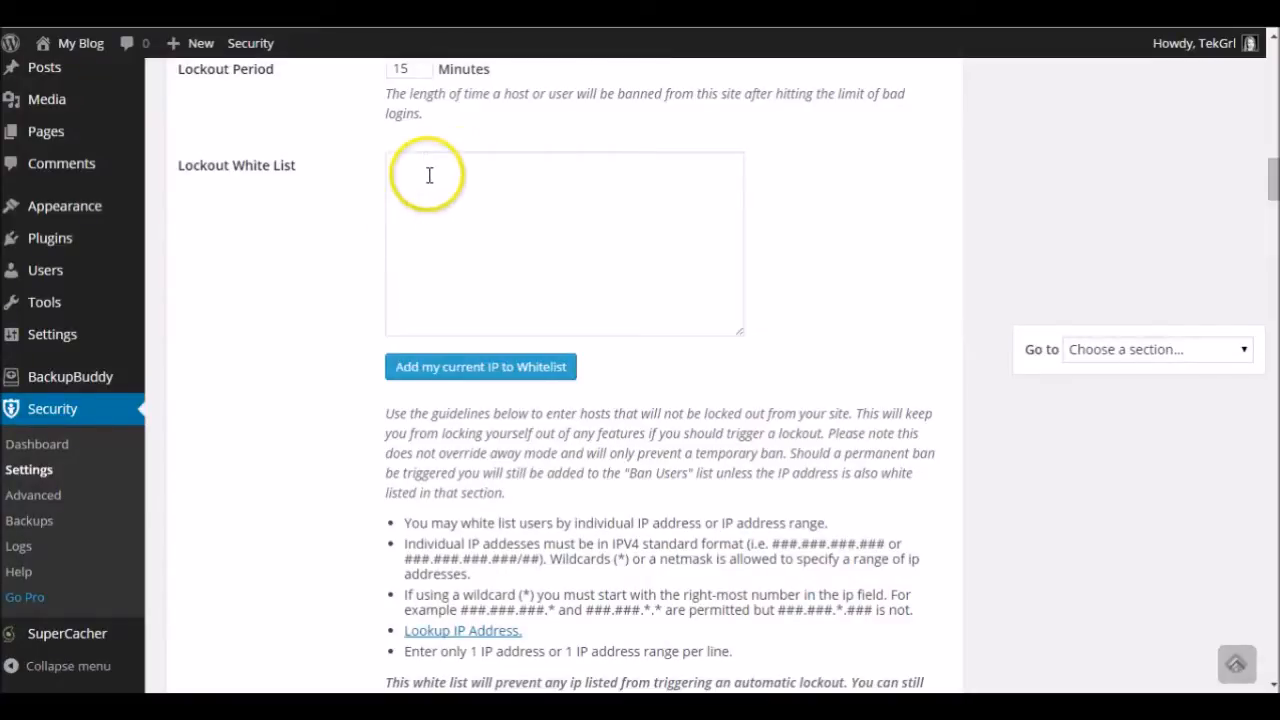
scroll(766, 433, "down", 3)
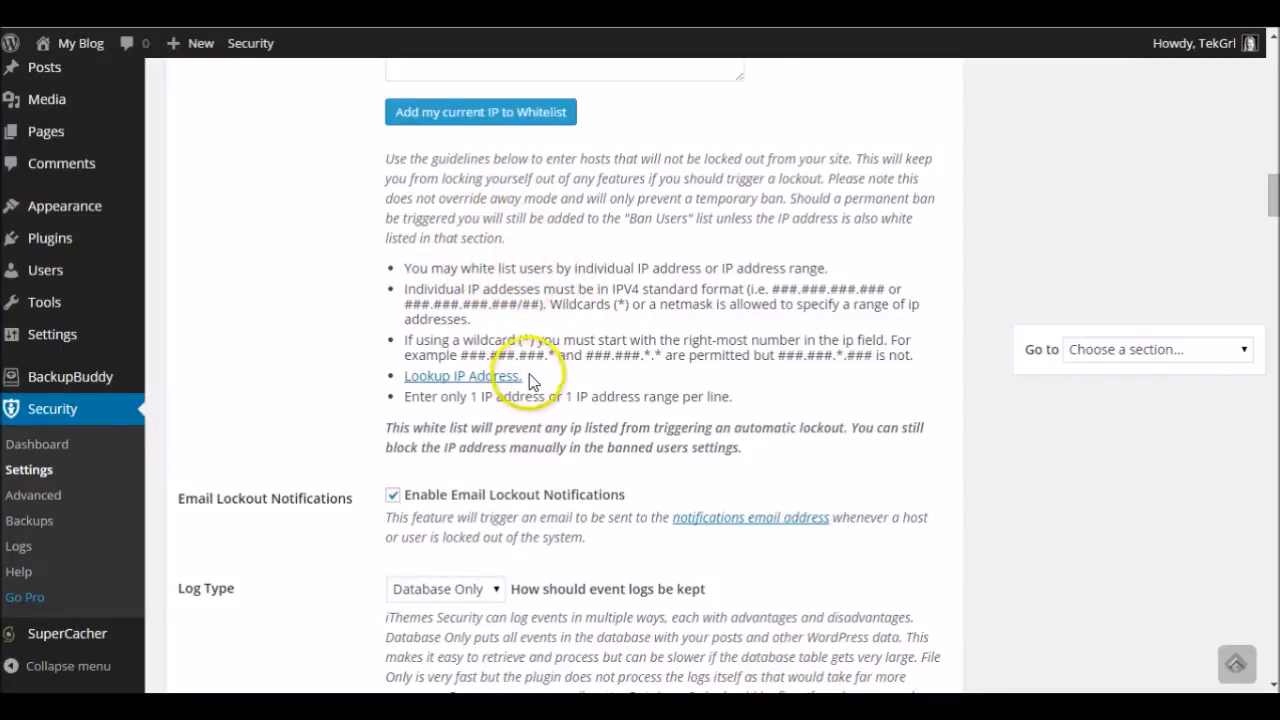
Step: Review the e-mail lockout notifications, log type, database log retention and log file path settings
scroll(528, 375, "down", 1)
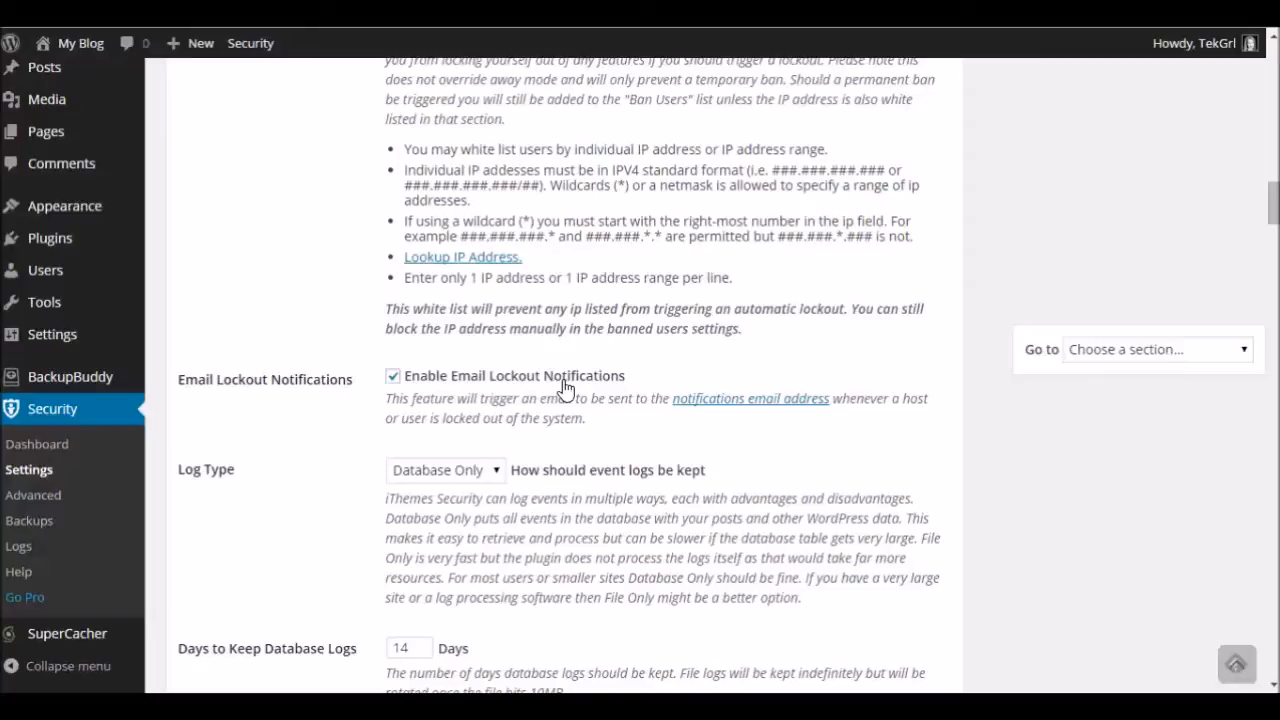
left_click(393, 377)
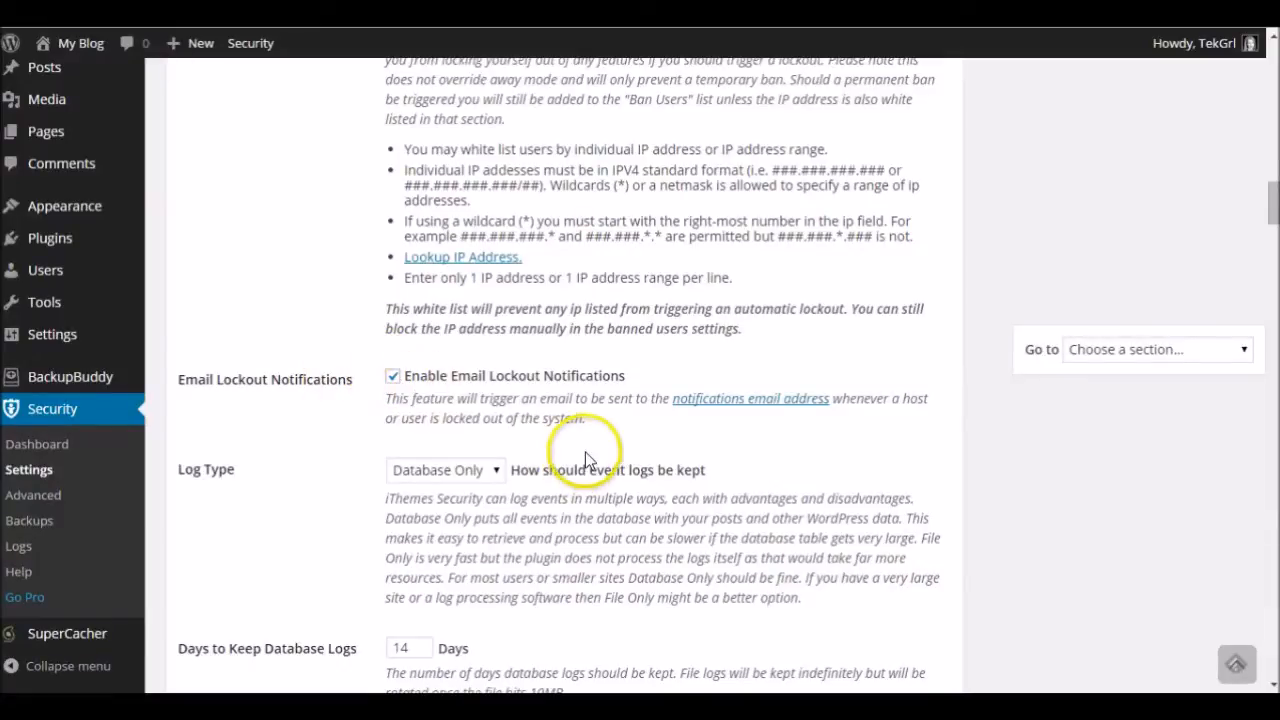
scroll(585, 458, "down", 3)
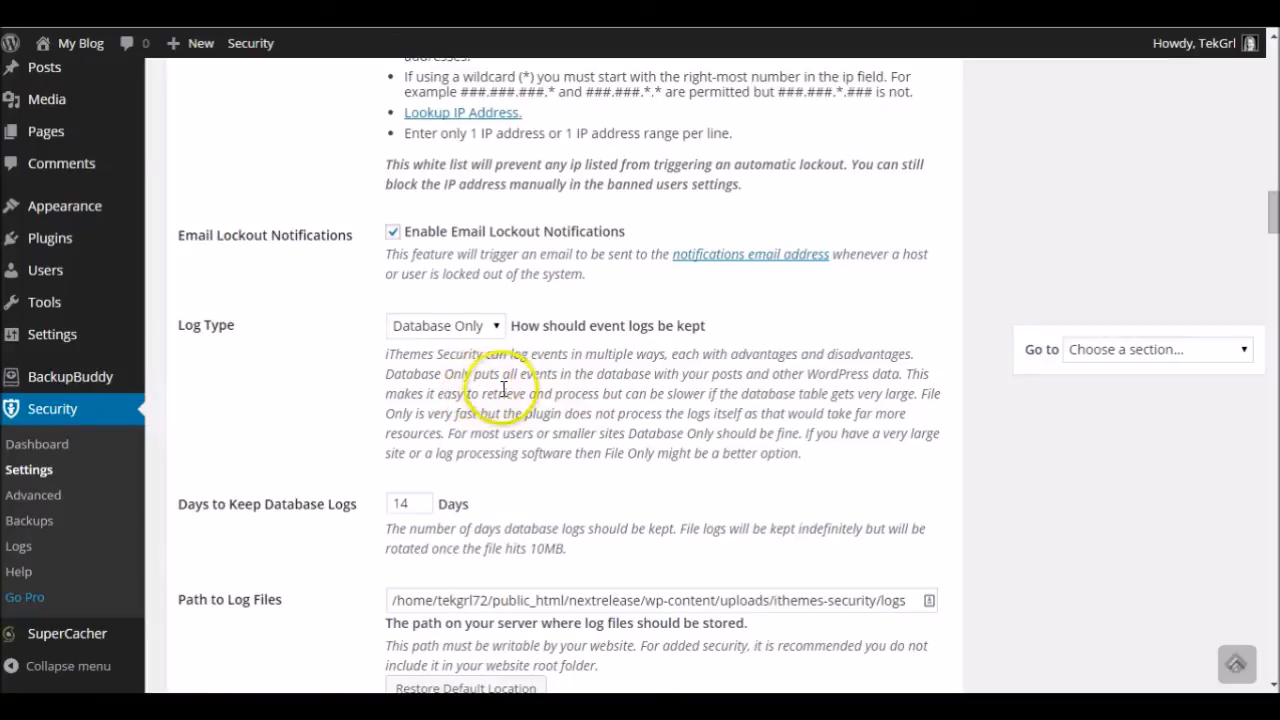
scroll(485, 385, "down", 2)
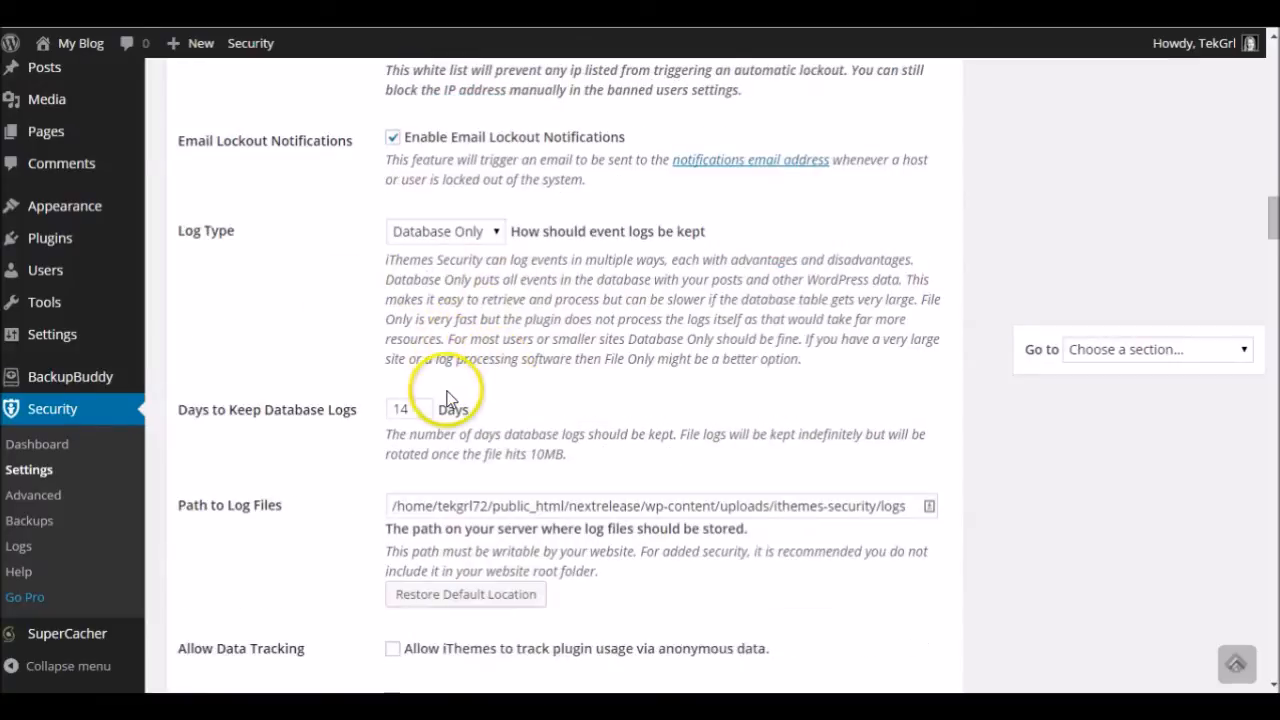
scroll(443, 400, "down", 2)
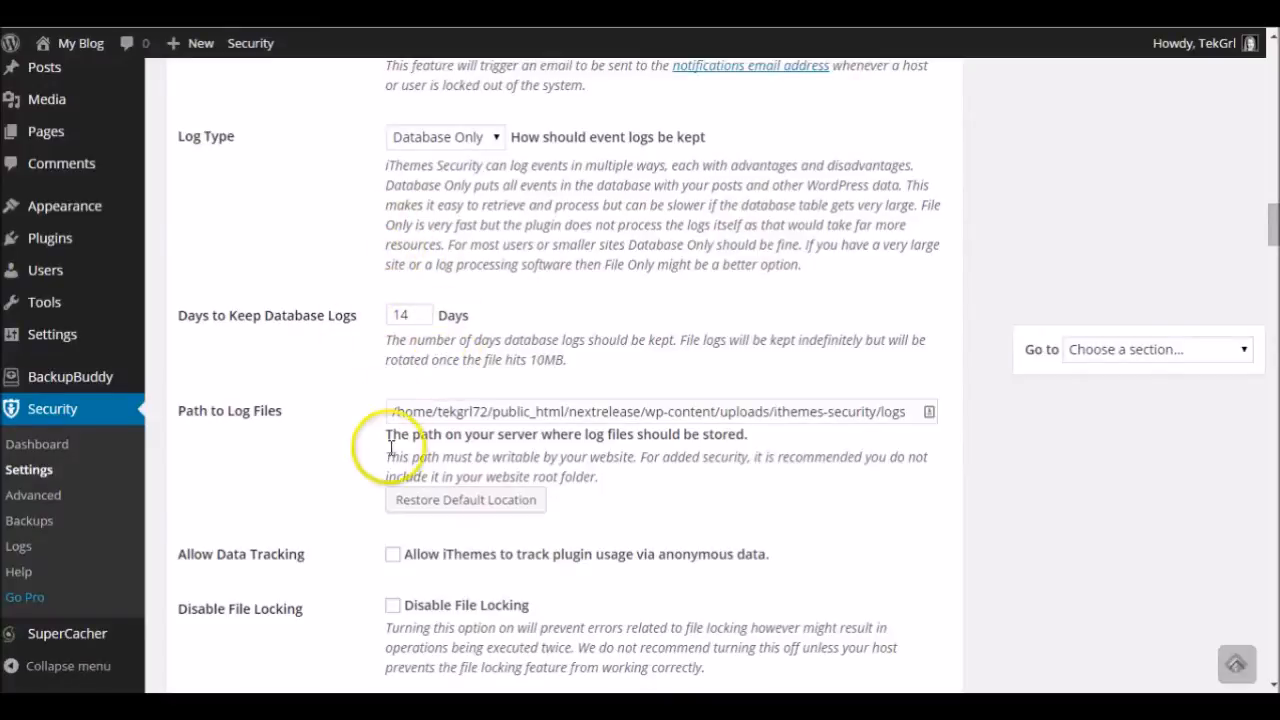
scroll(397, 467, "down", 2)
left_click(445, 293)
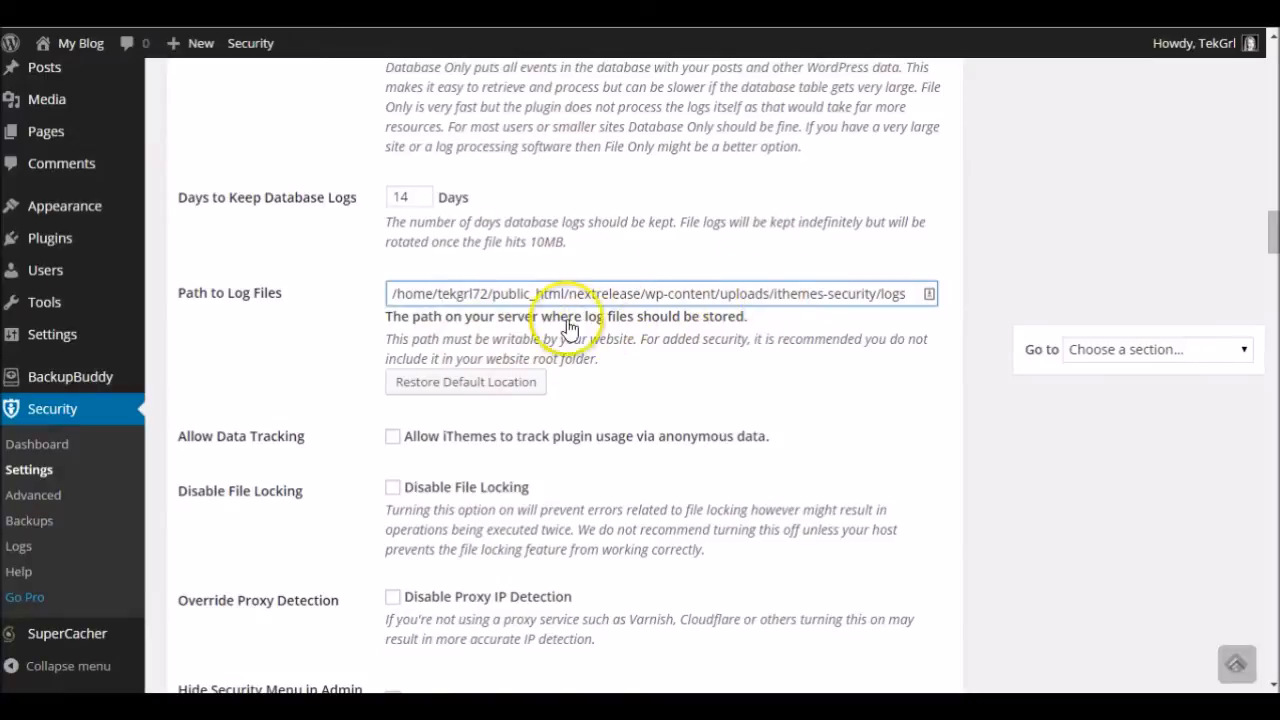
scroll(627, 415, "down", 2)
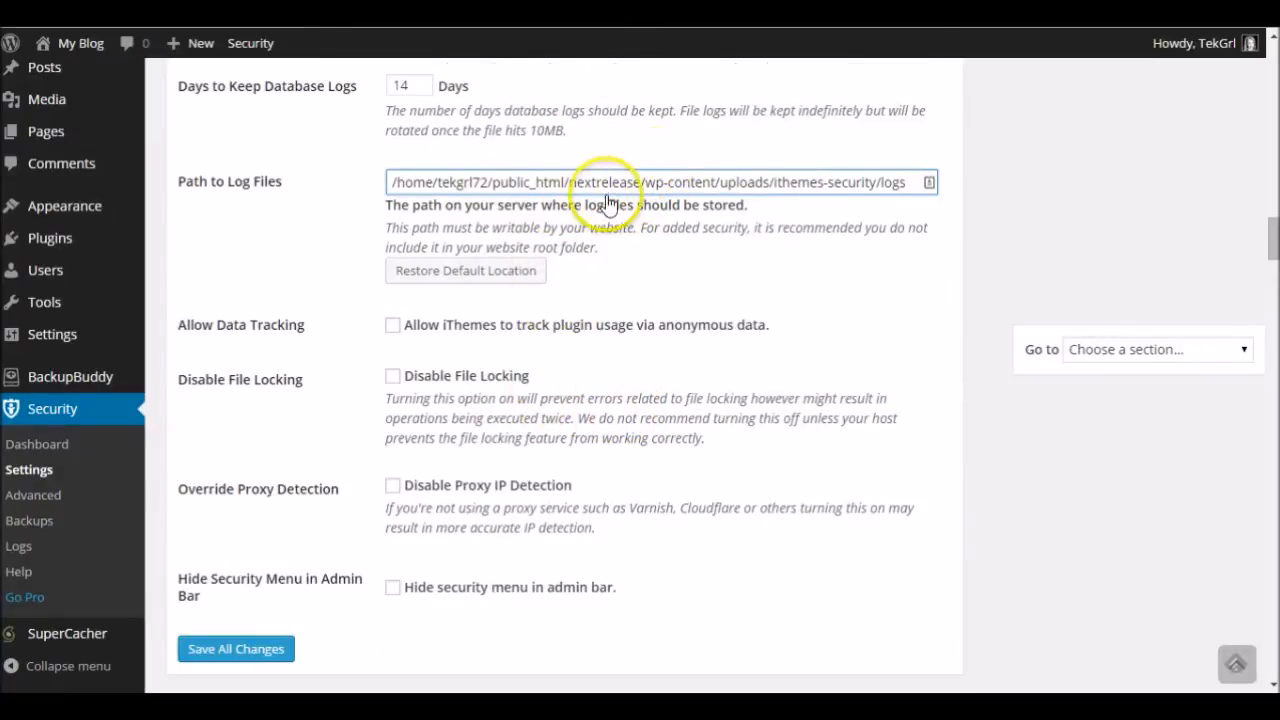
scroll(529, 309, "down", 2)
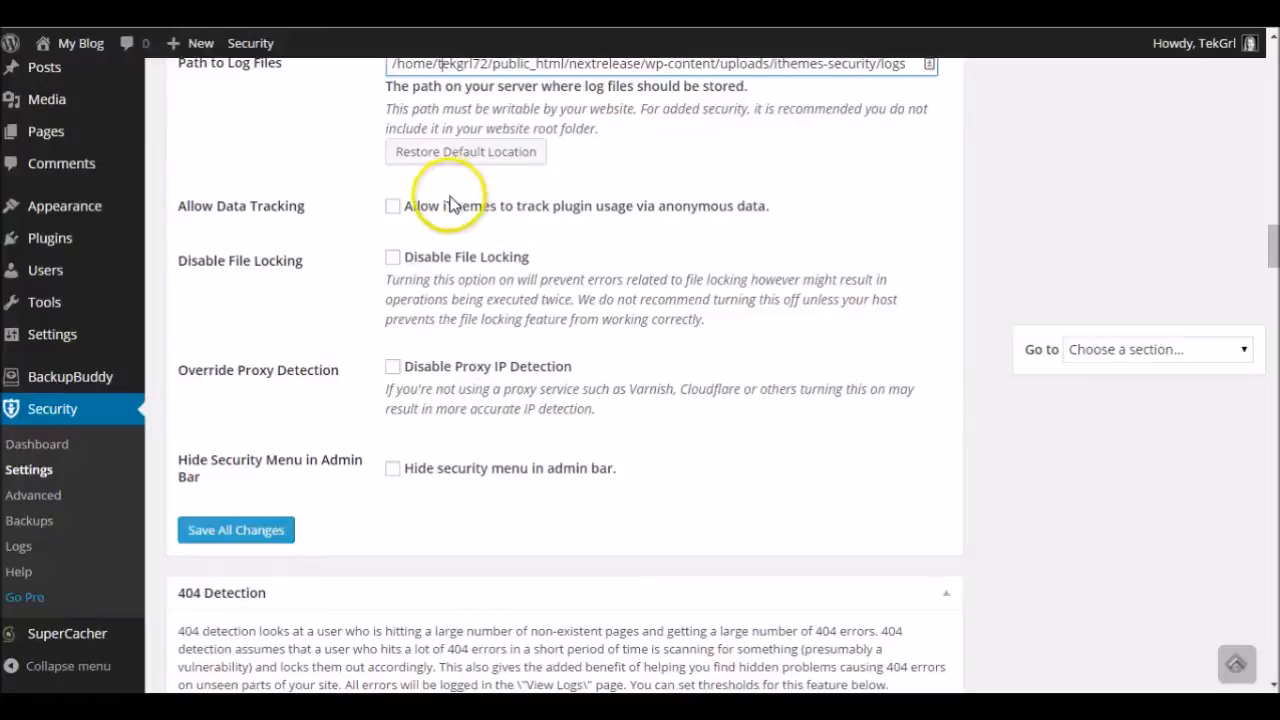
Step: Allow iThemes to track plugin usage via anonymous data and save all changes to the Global Settings
left_click(393, 207)
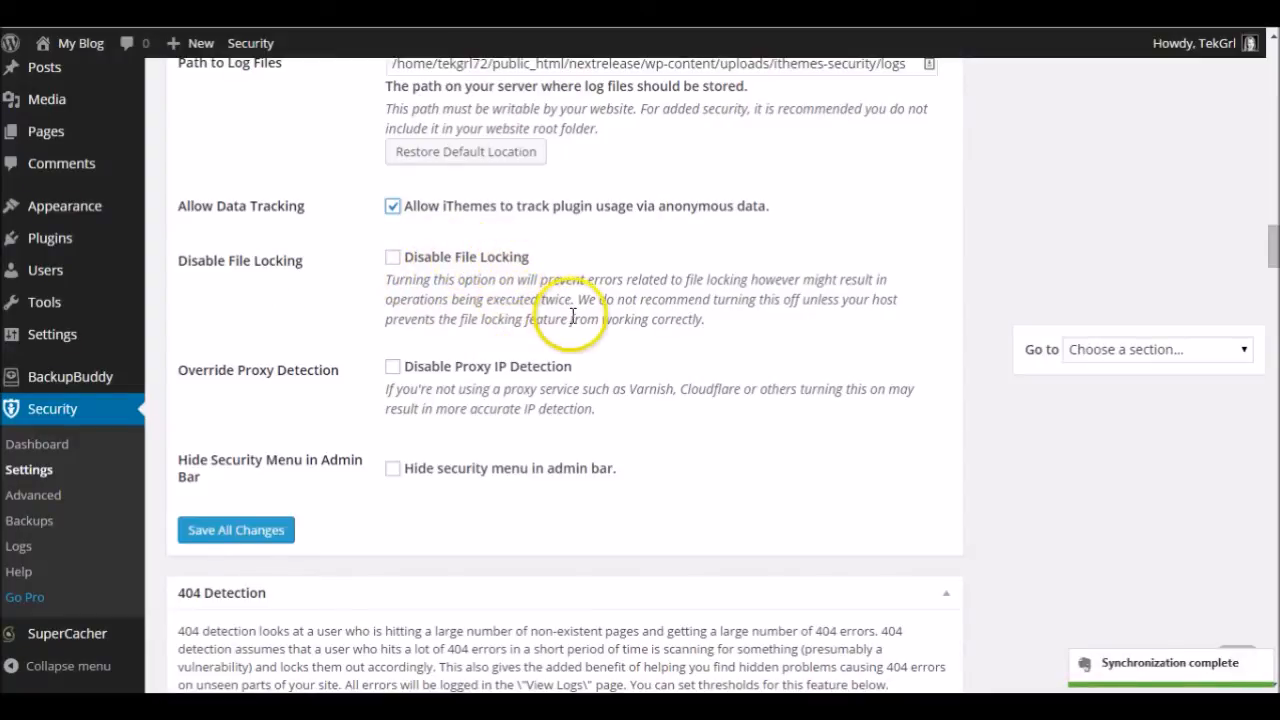
scroll(573, 316, "down", 1)
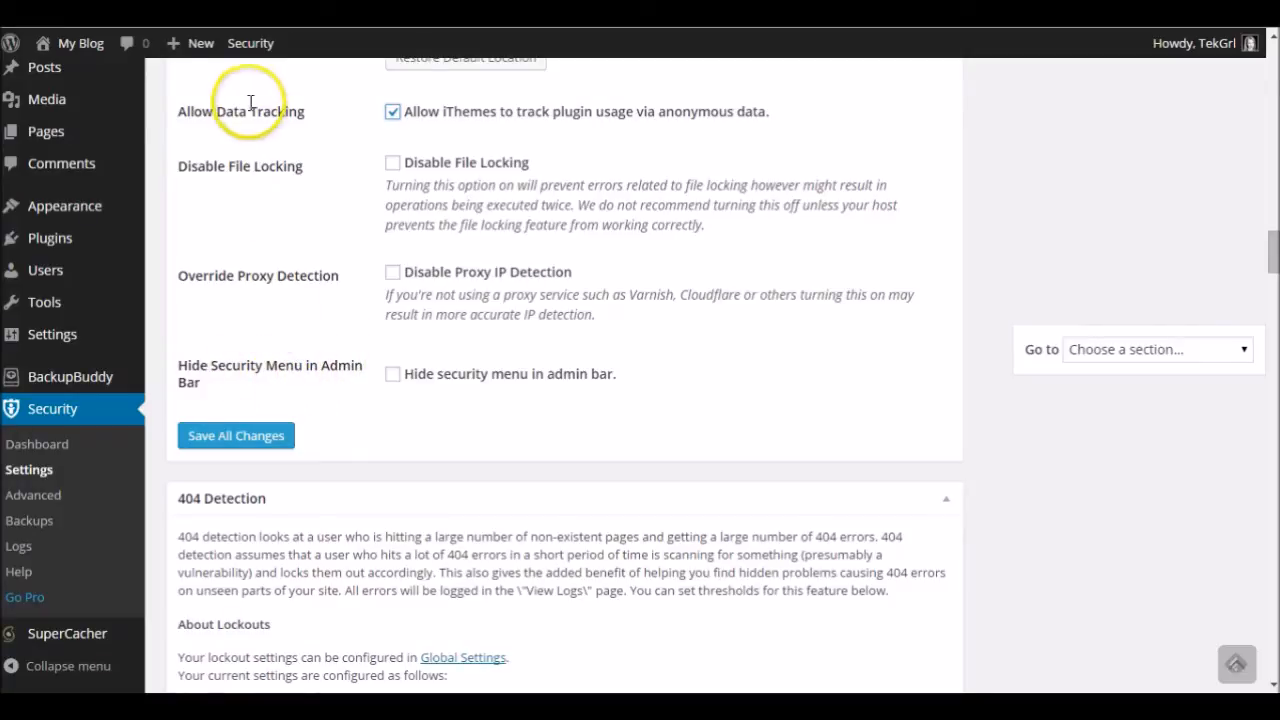
mouse_move(263, 45)
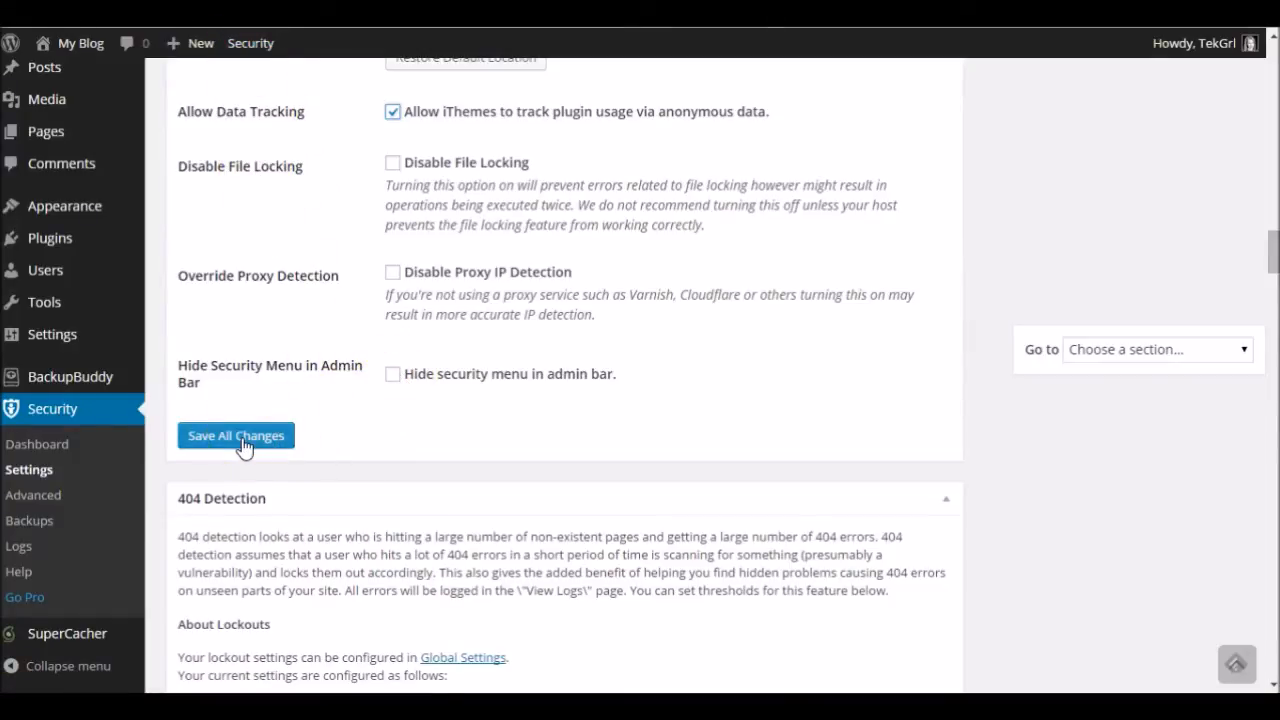
left_click(244, 444)
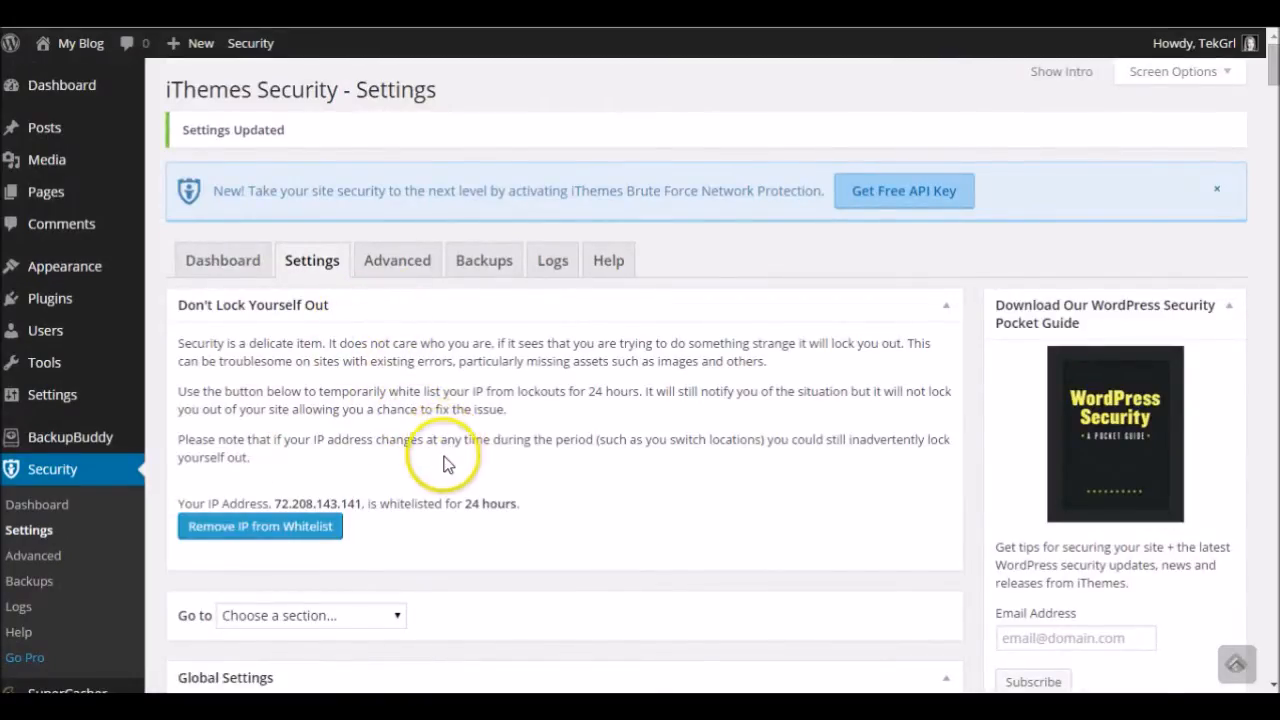
Step: Go to the 404 Detection section of the security settings and enable 404 detection
scroll(449, 457, "down", 1)
left_click(396, 525)
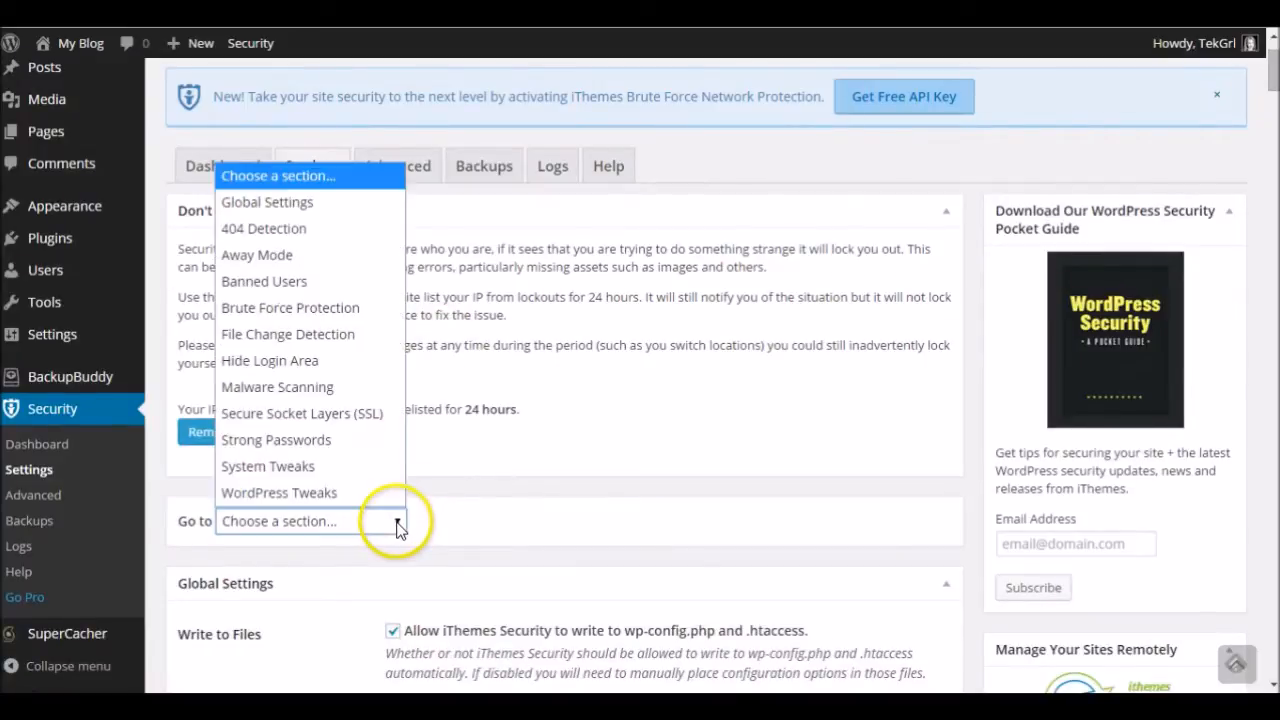
left_click(277, 228)
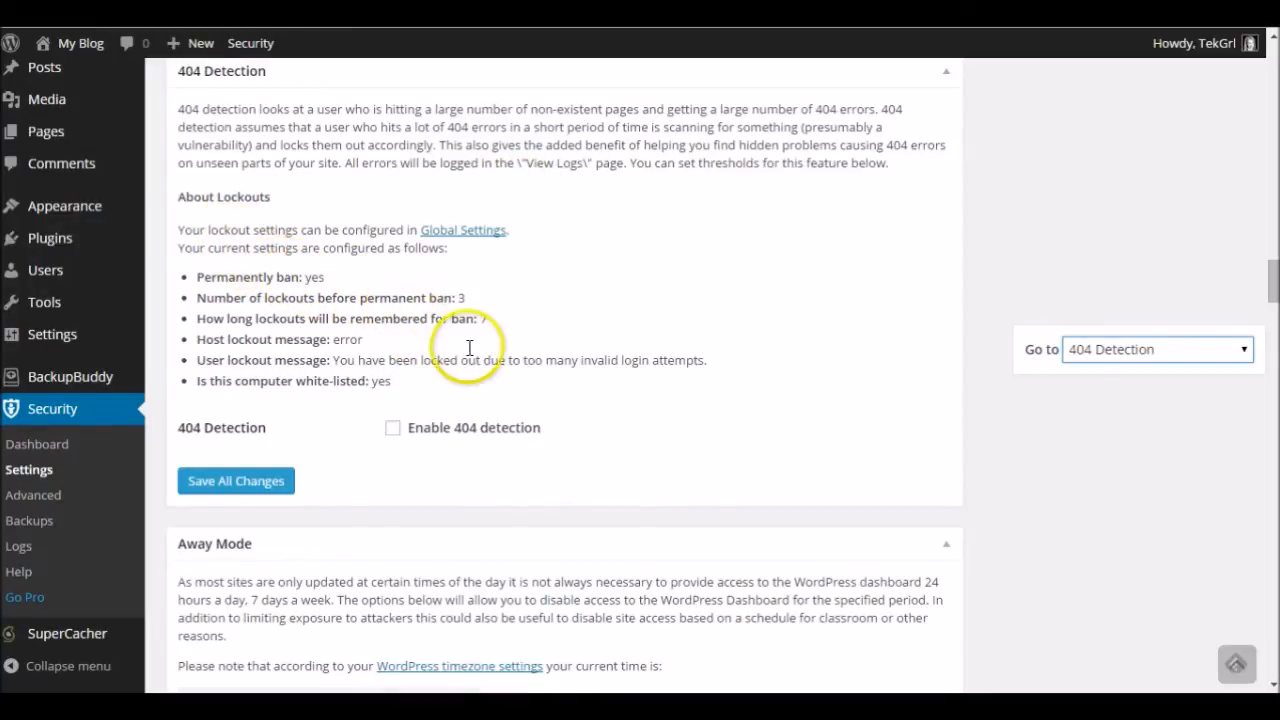
left_click(393, 430)
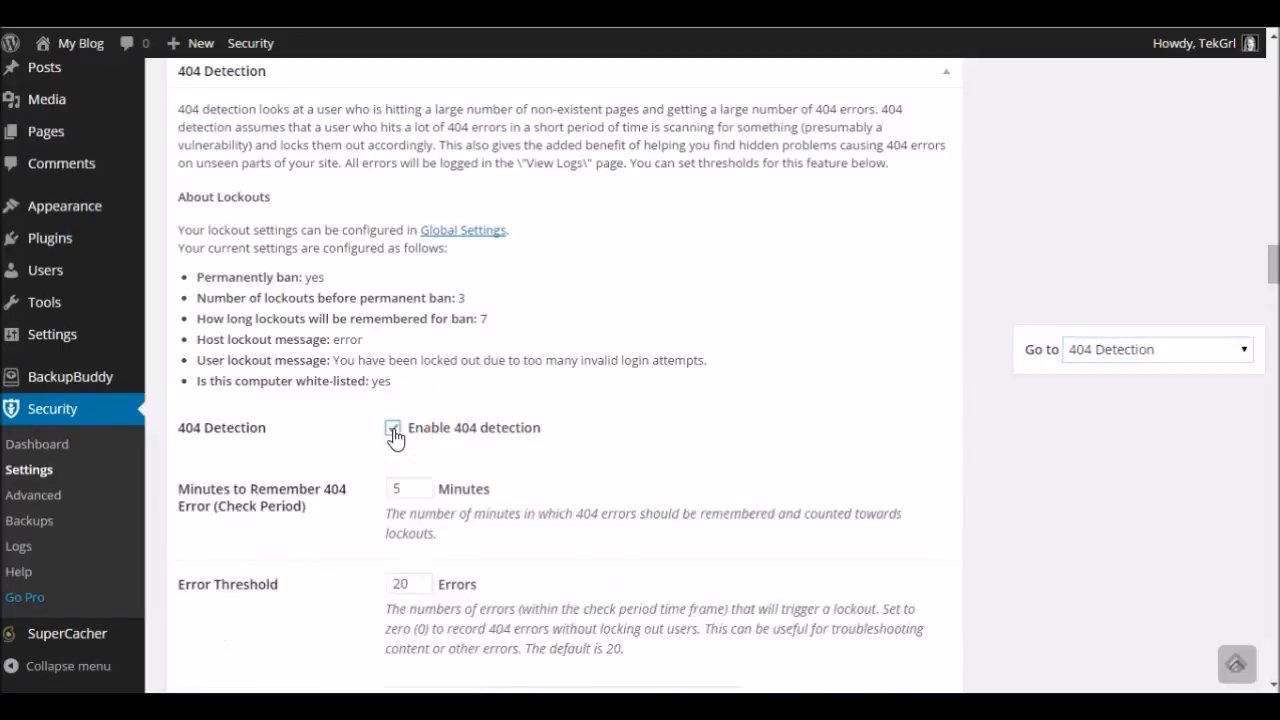
Step: Review the 404 check period, error threshold, file/folder white list and ignored file types
scroll(620, 454, "down", 2)
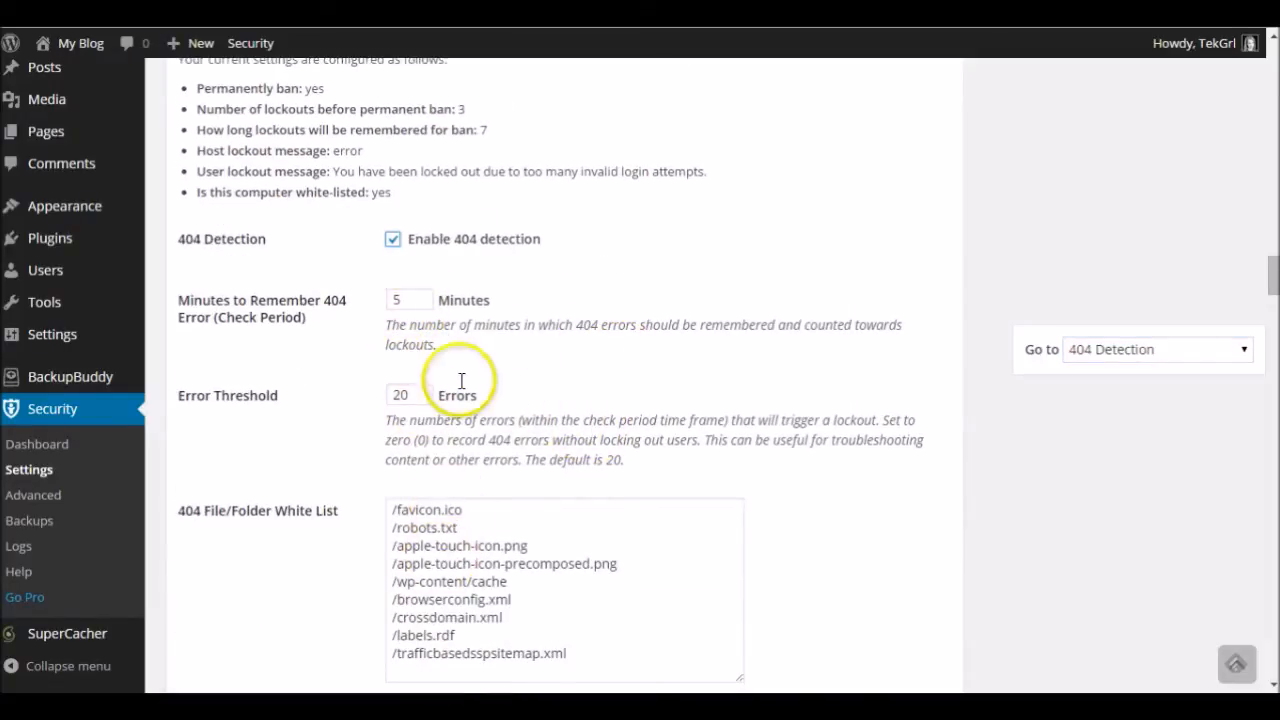
scroll(691, 463, "down", 1)
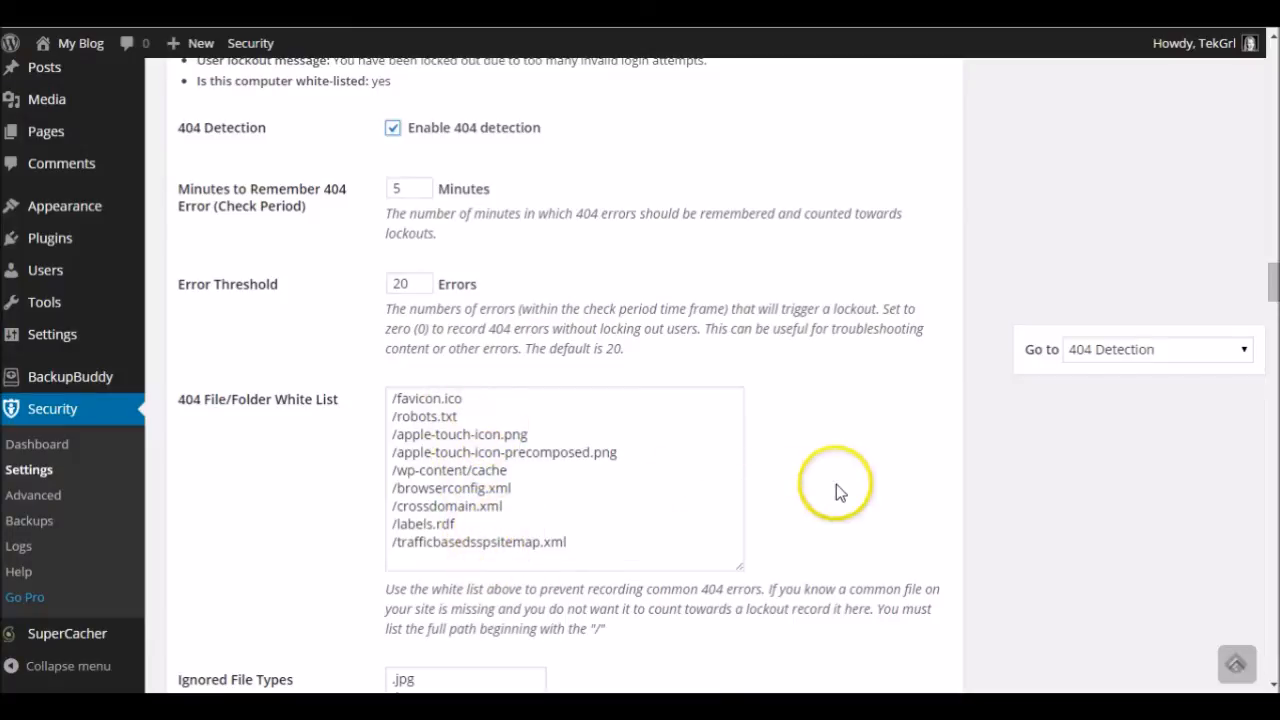
scroll(835, 484, "down", 1)
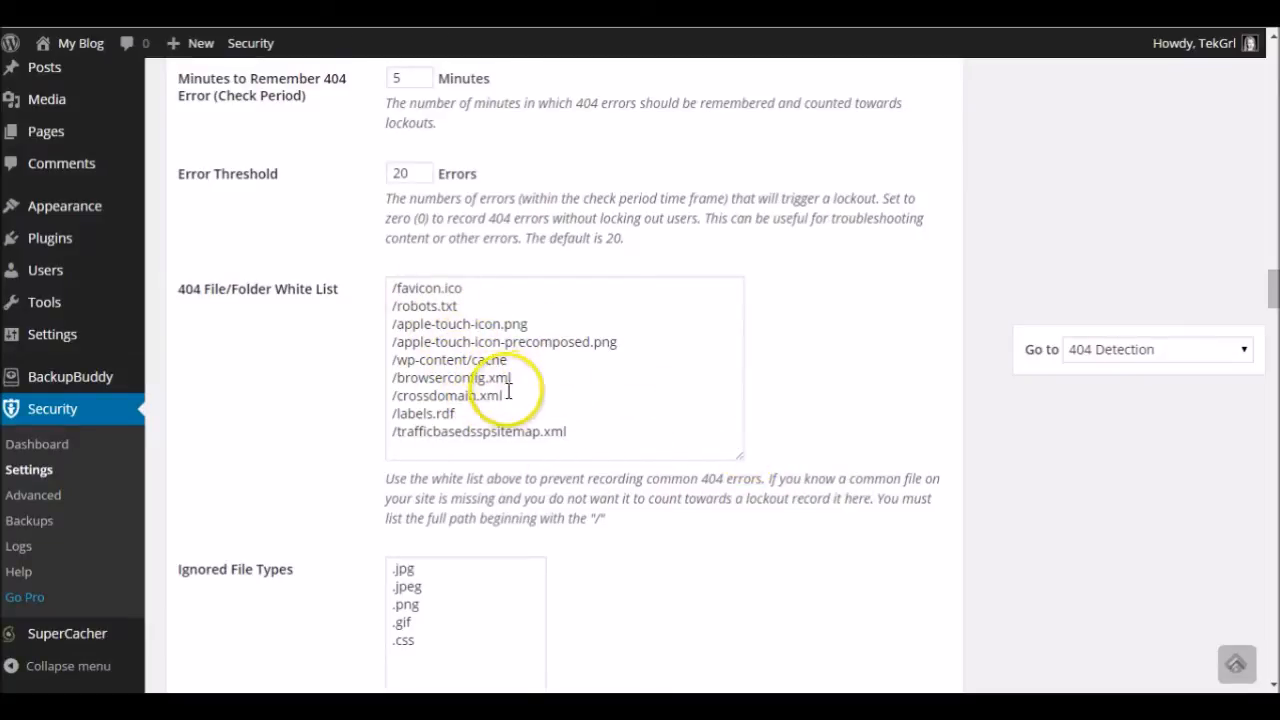
scroll(508, 393, "down", 3)
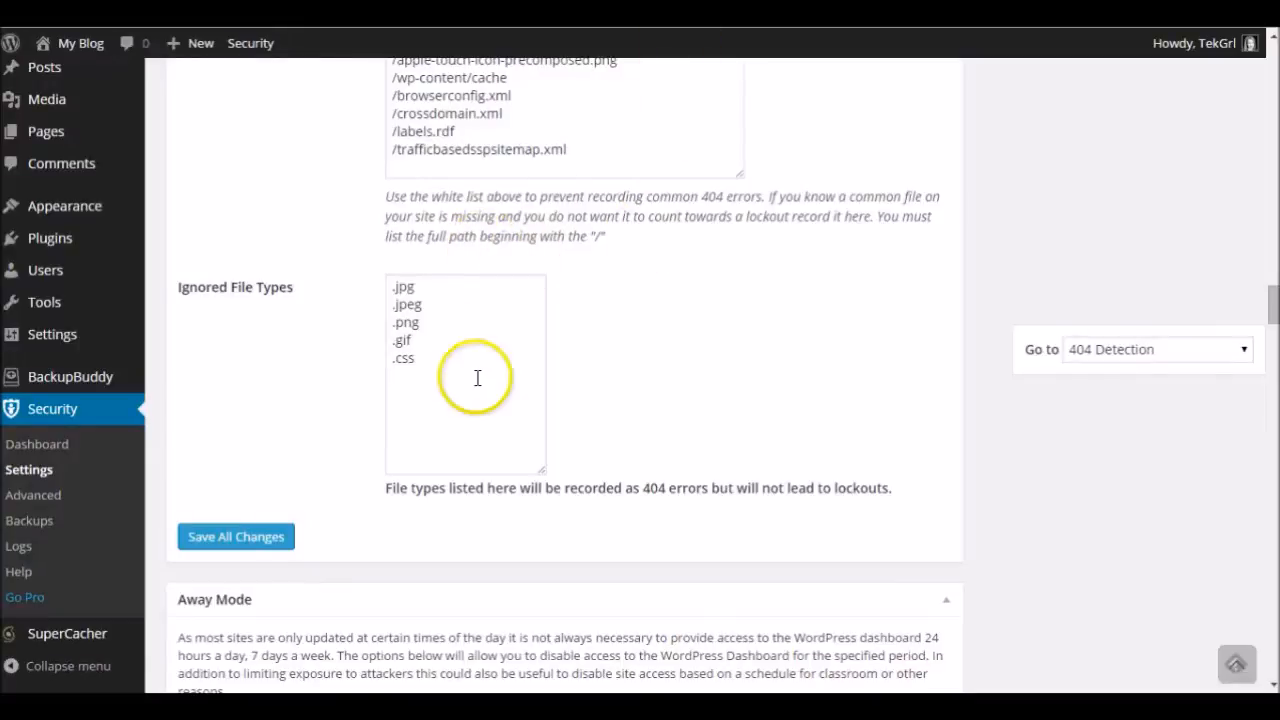
scroll(480, 351, "down", 1)
scroll(480, 349, "up", 6)
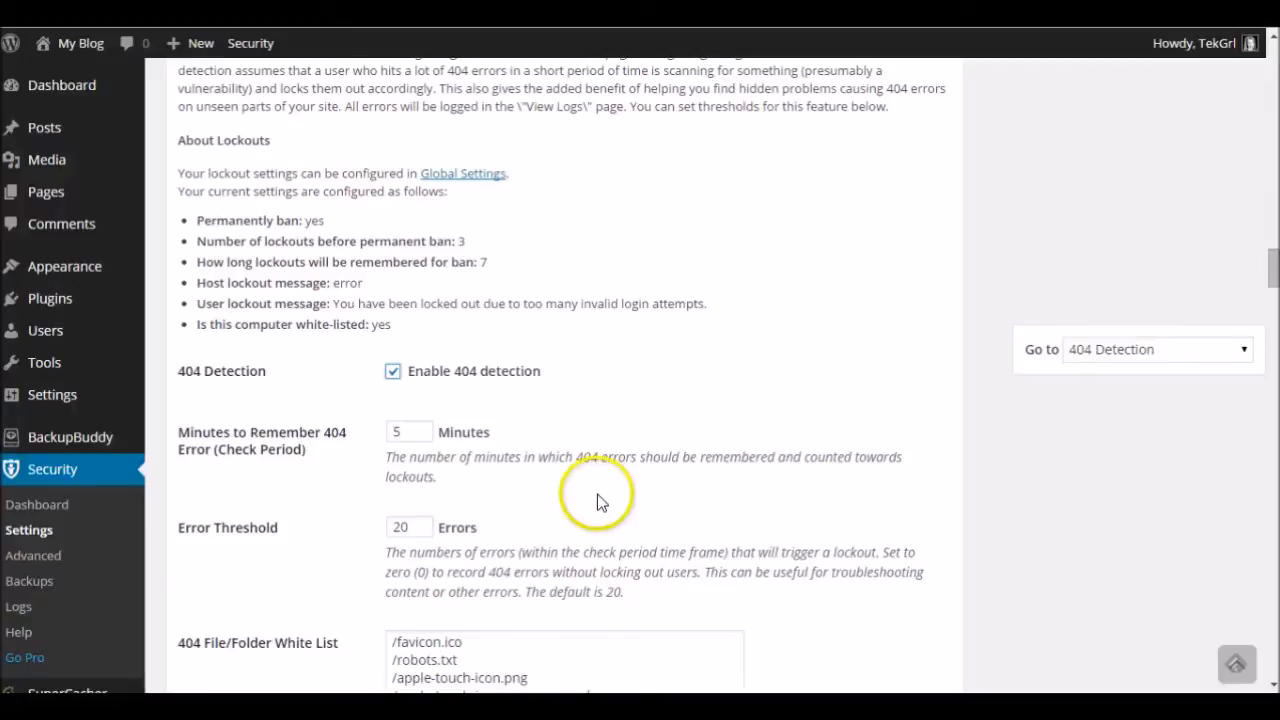
scroll(596, 494, "down", 6)
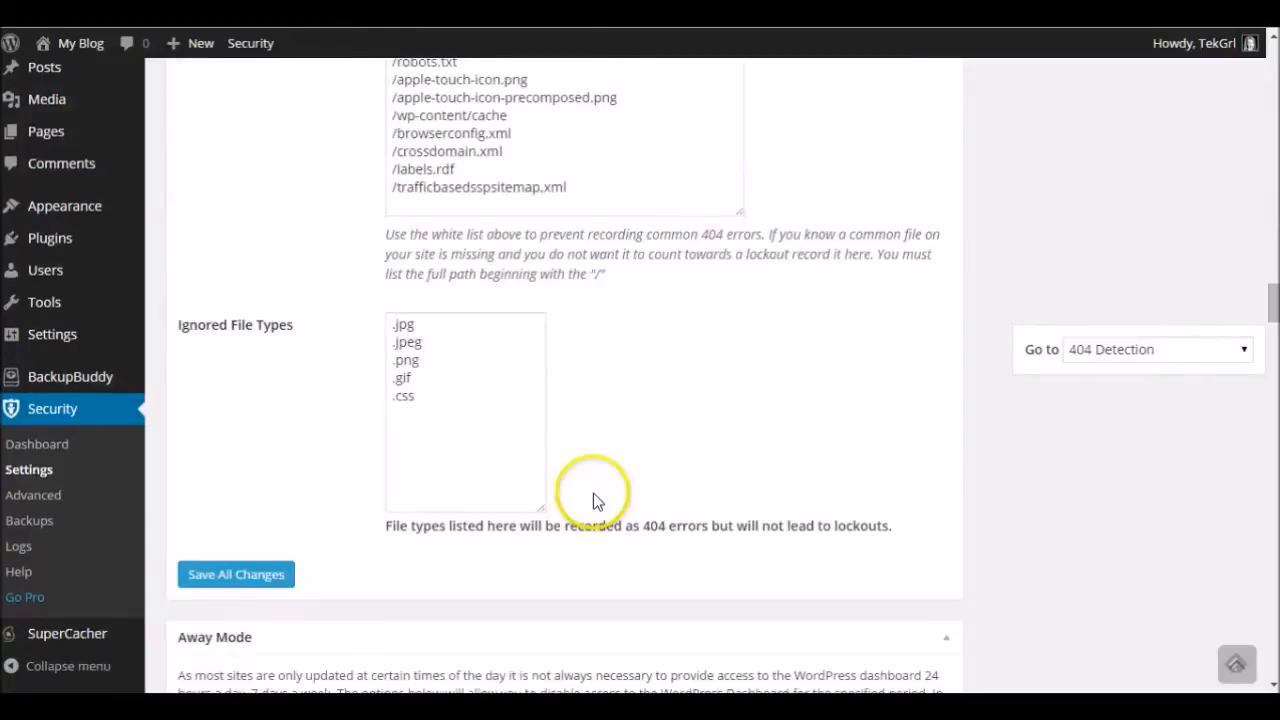
Step: Examine the Away Mode section, including its description, time zone note and enable option
scroll(593, 493, "down", 4)
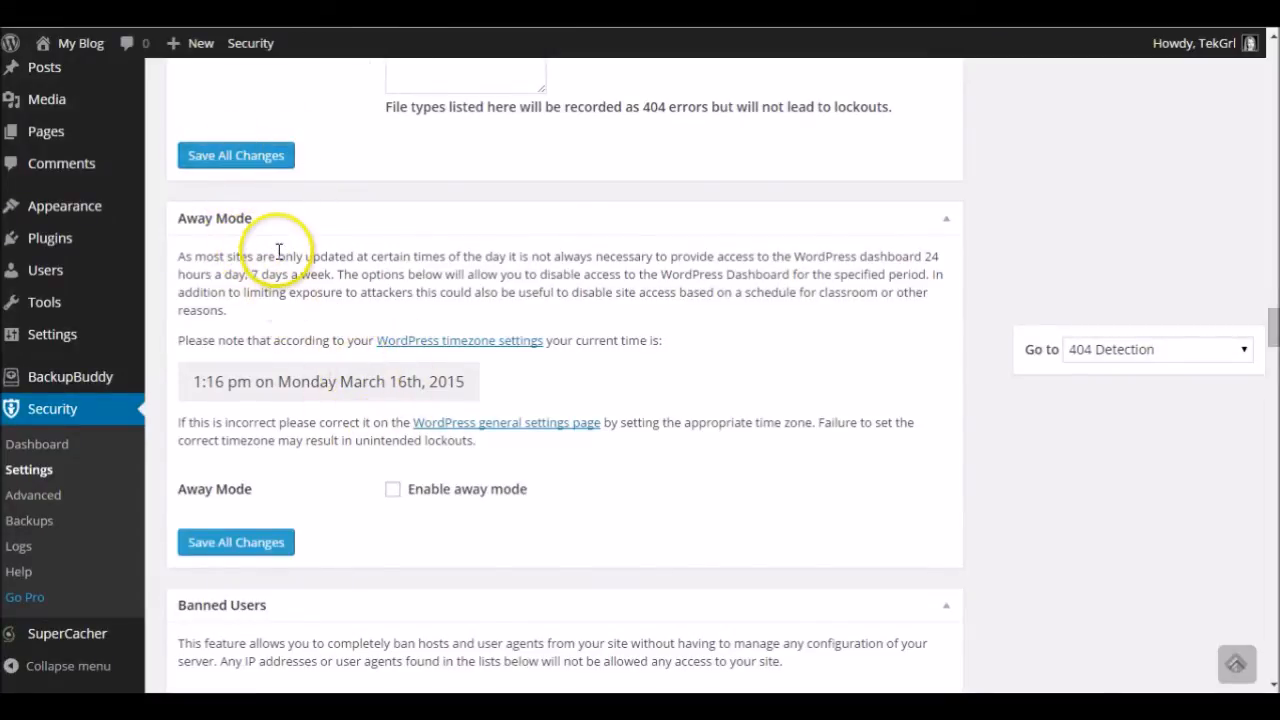
scroll(300, 255, "down", 1)
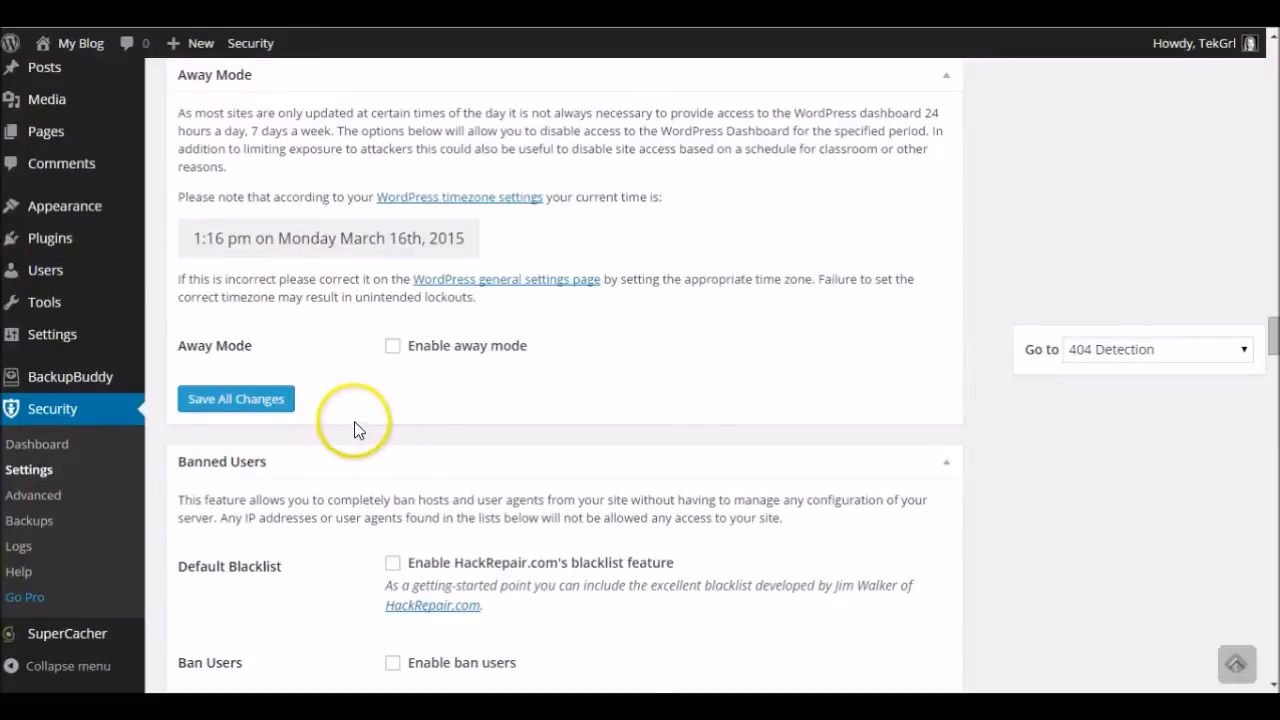
scroll(355, 420, "down", 2)
Step: Enable HackRepair.com's blacklist feature under Banned Users and preview the ban users options, leaving ban users off
scroll(355, 420, "down", 1)
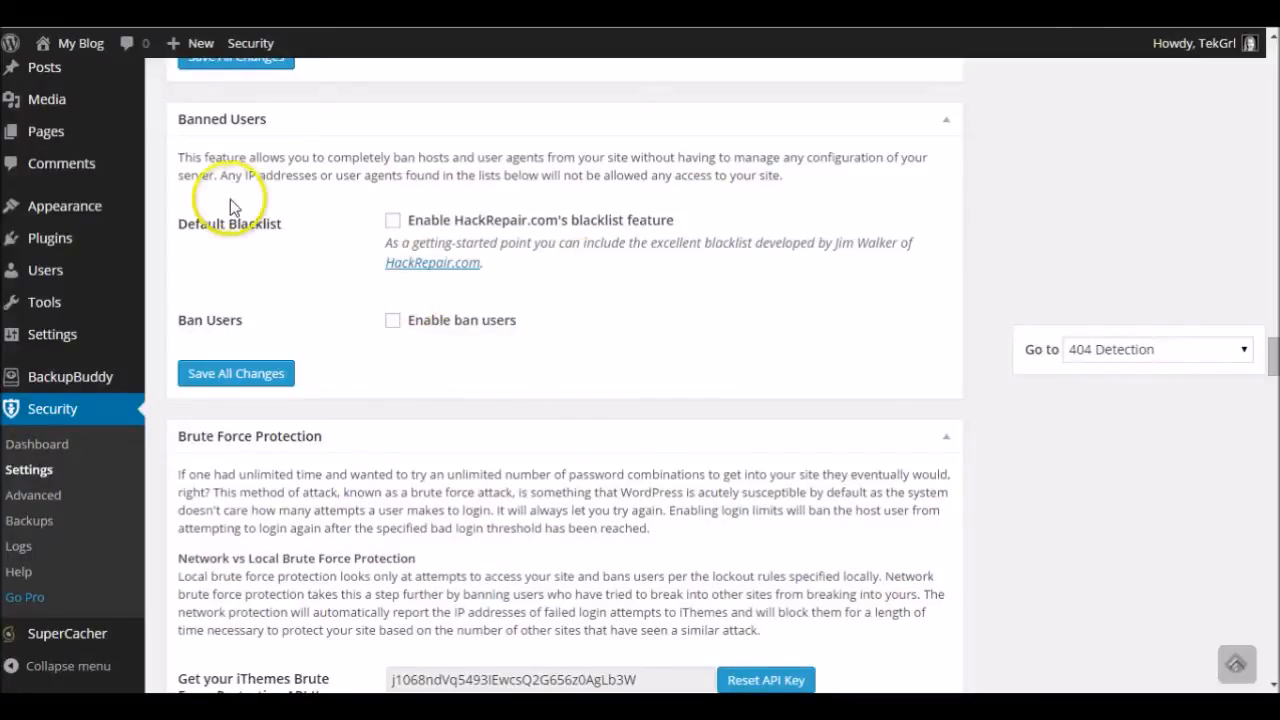
left_click(393, 222)
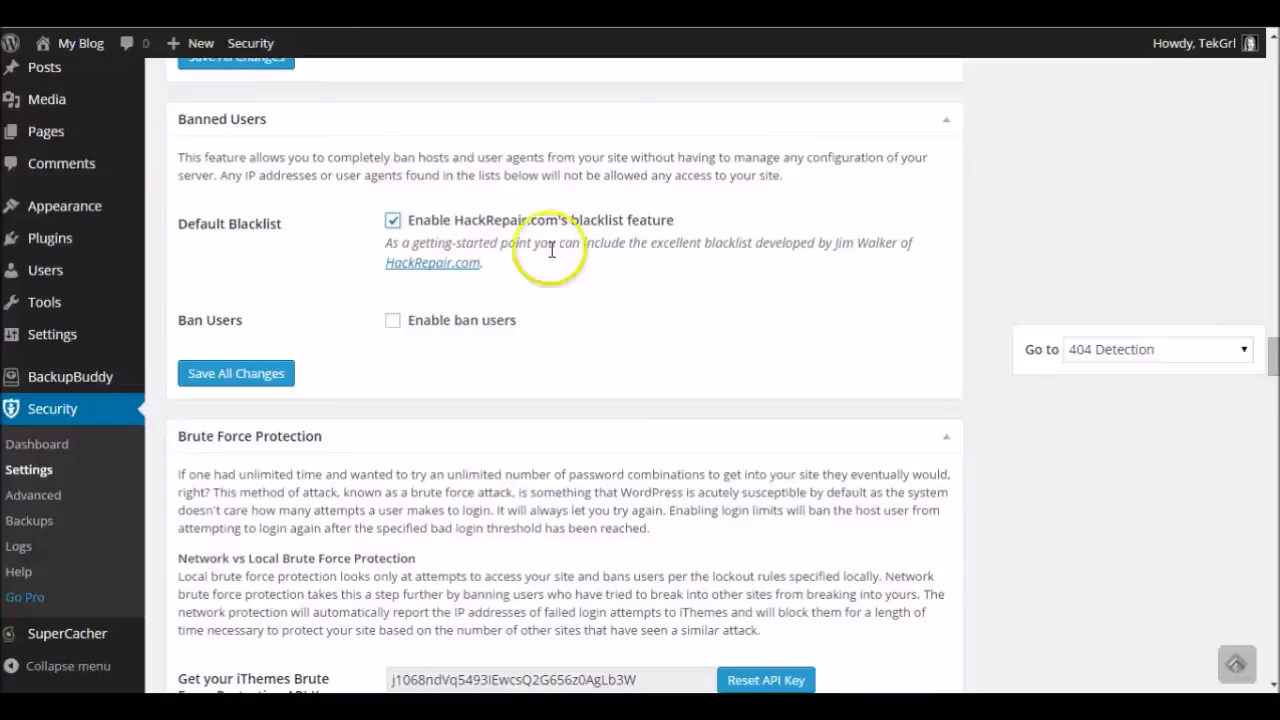
left_click(393, 321)
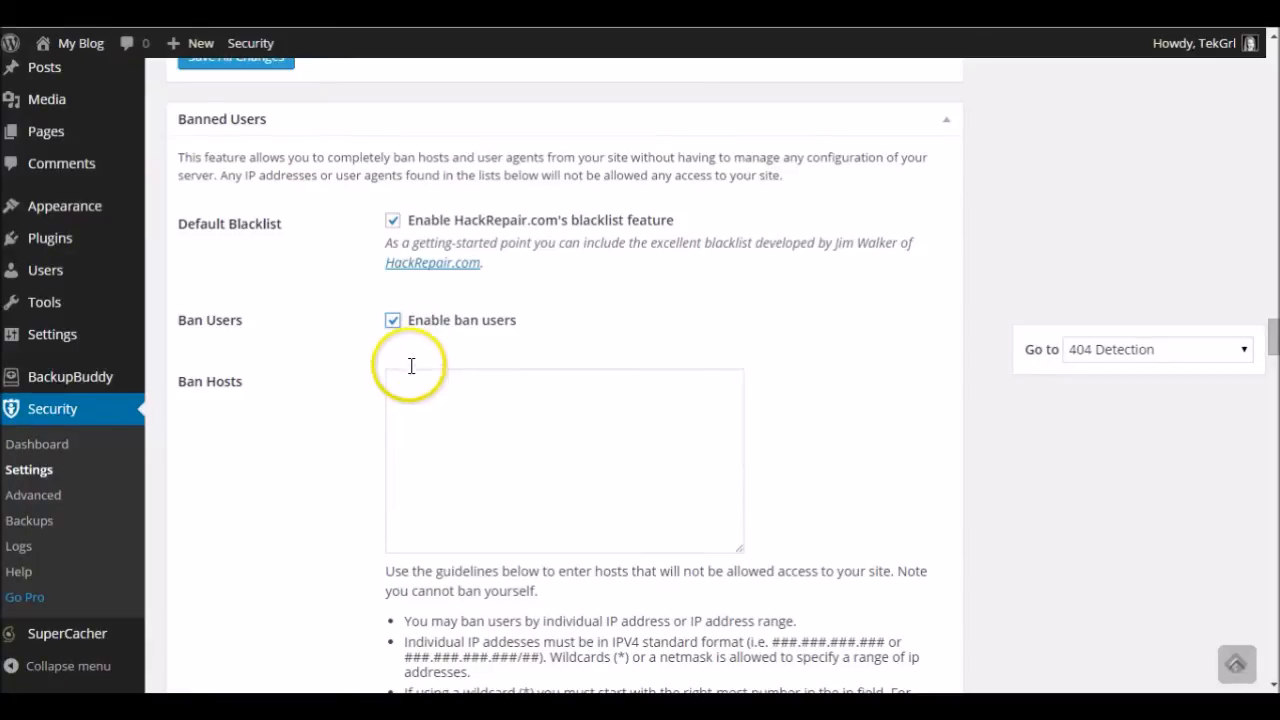
left_click(393, 321)
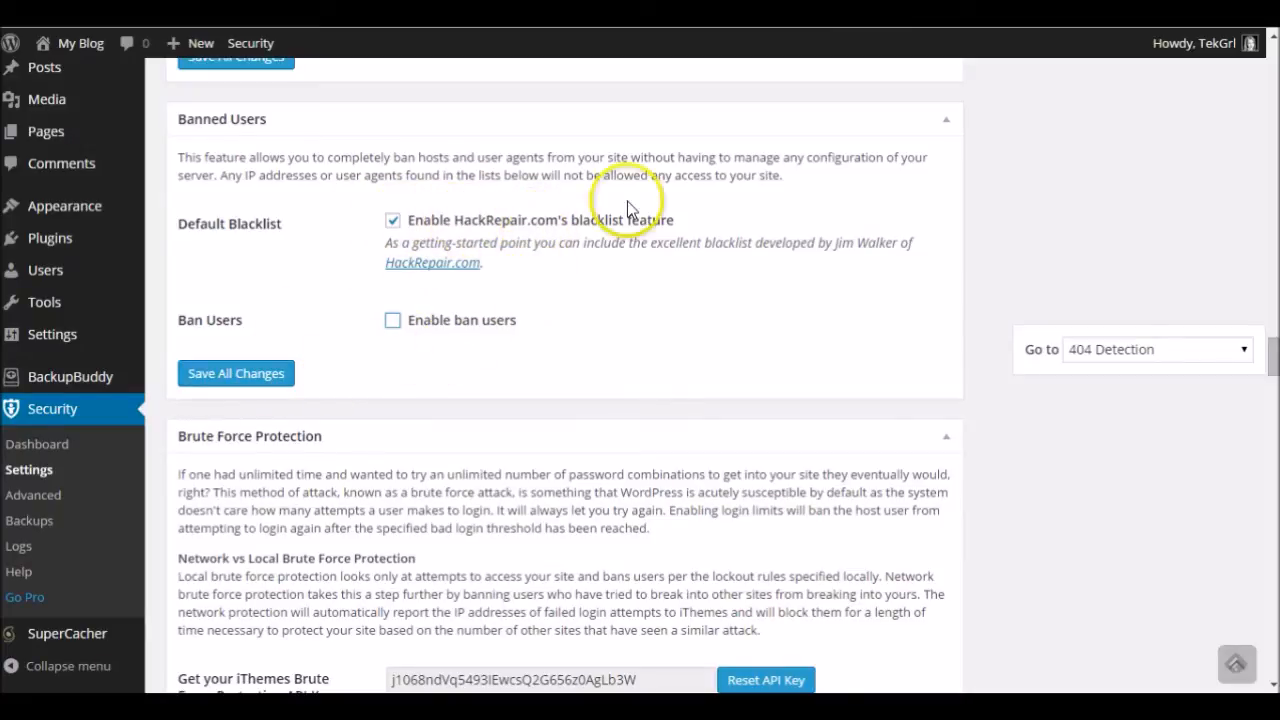
Step: Review the Brute Force Protection settings: network and local protection, login attempt limits, check period and automatic "admin" user ban
scroll(443, 330, "down", 1)
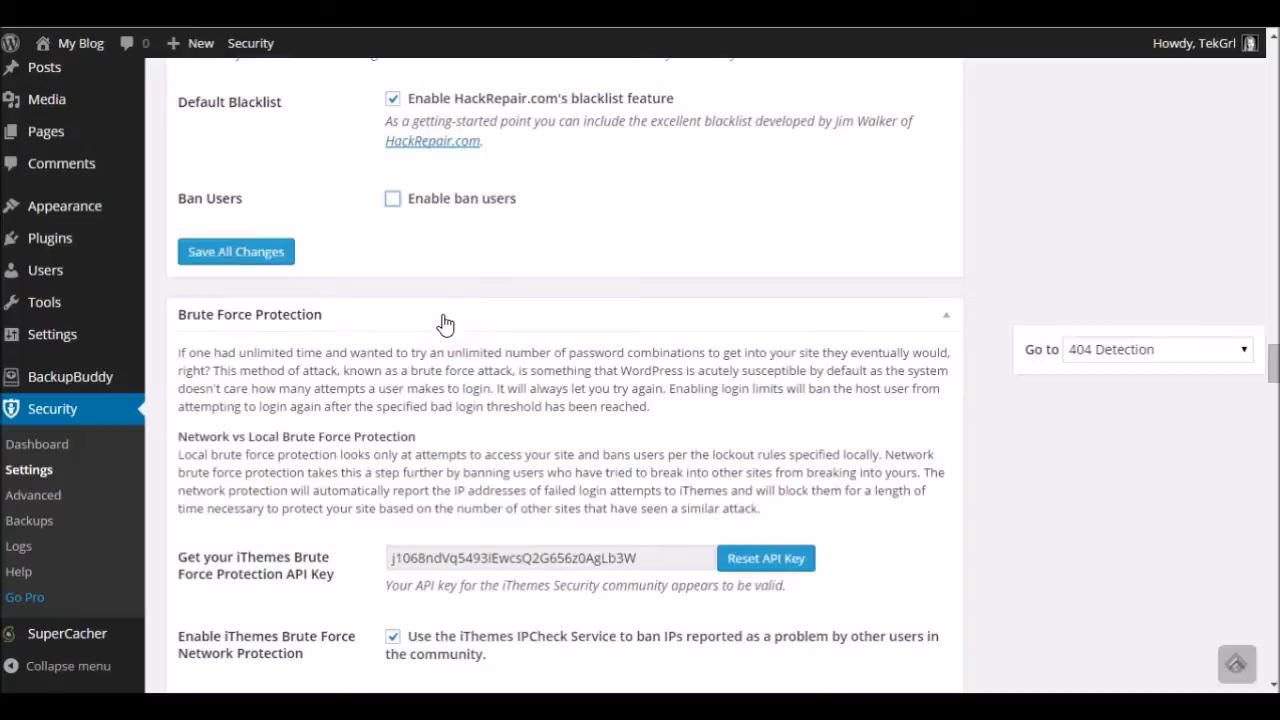
scroll(445, 325, "down", 2)
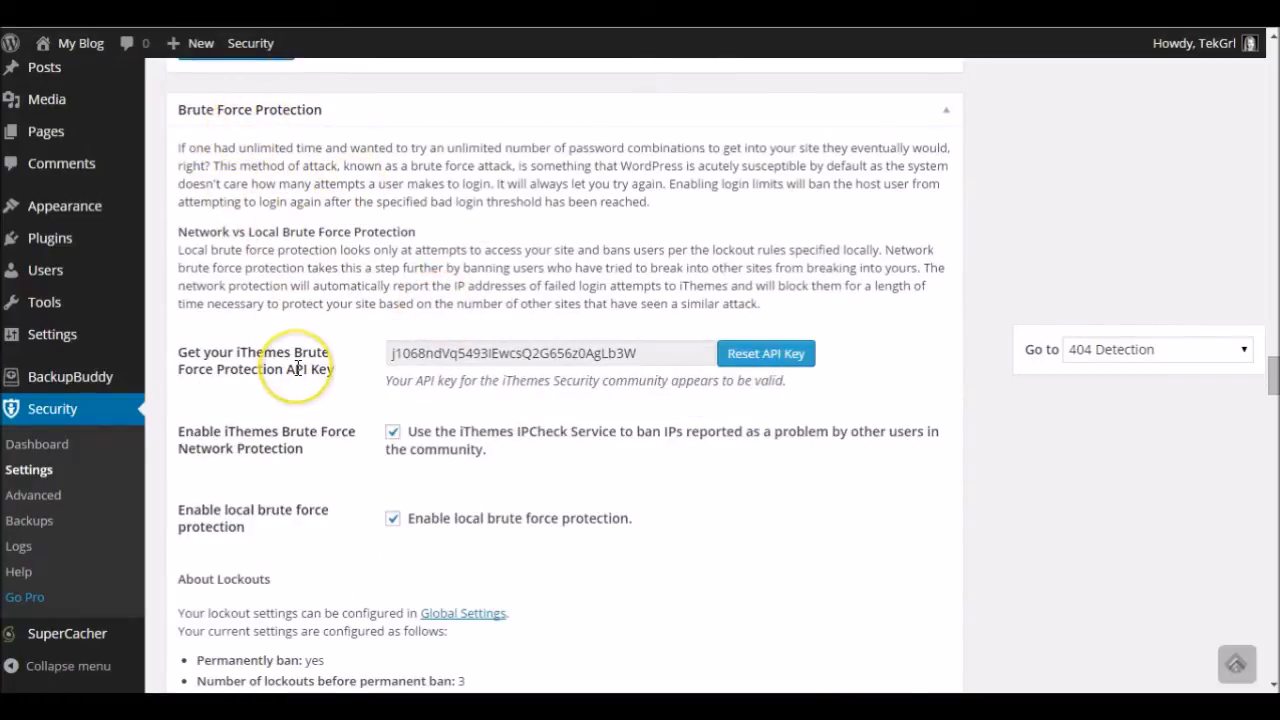
scroll(298, 368, "down", 1)
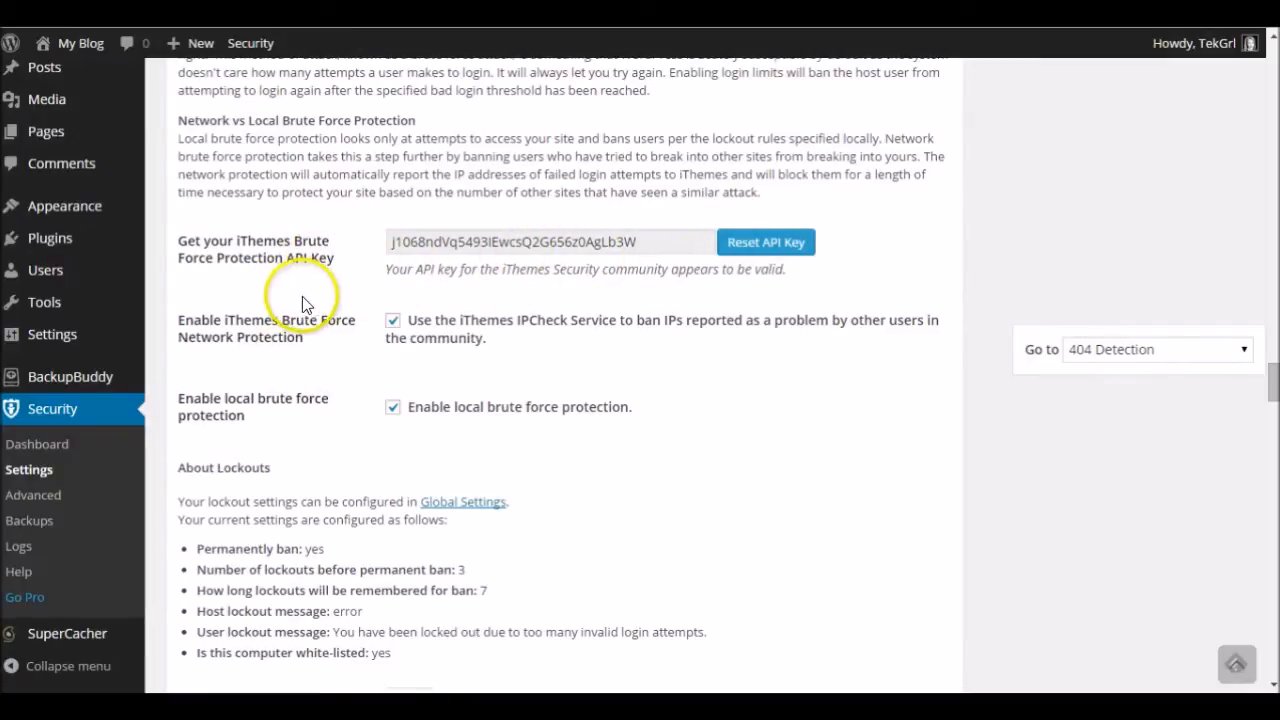
scroll(294, 300, "down", 7)
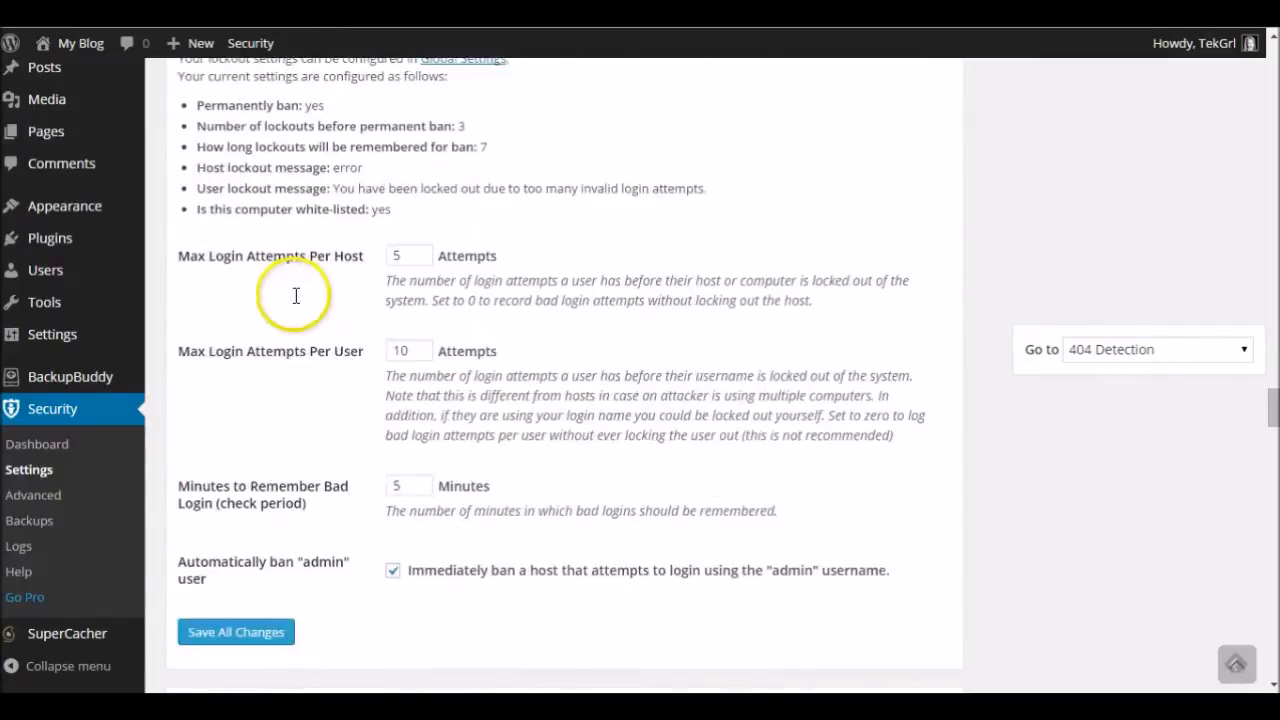
scroll(292, 350, "down", 1)
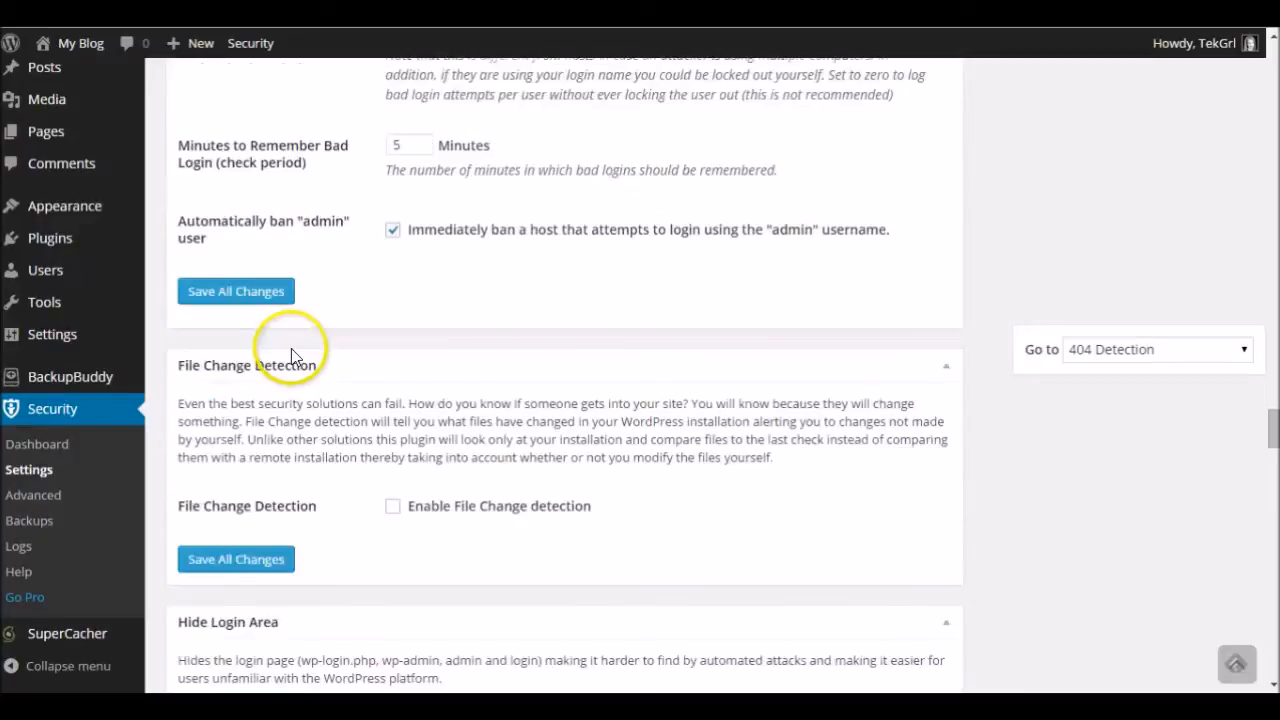
Step: Enable File Change detection in the File Change Detection section
scroll(294, 348, "down", 4)
scroll(265, 238, "up", 1)
scroll(265, 237, "up", 1)
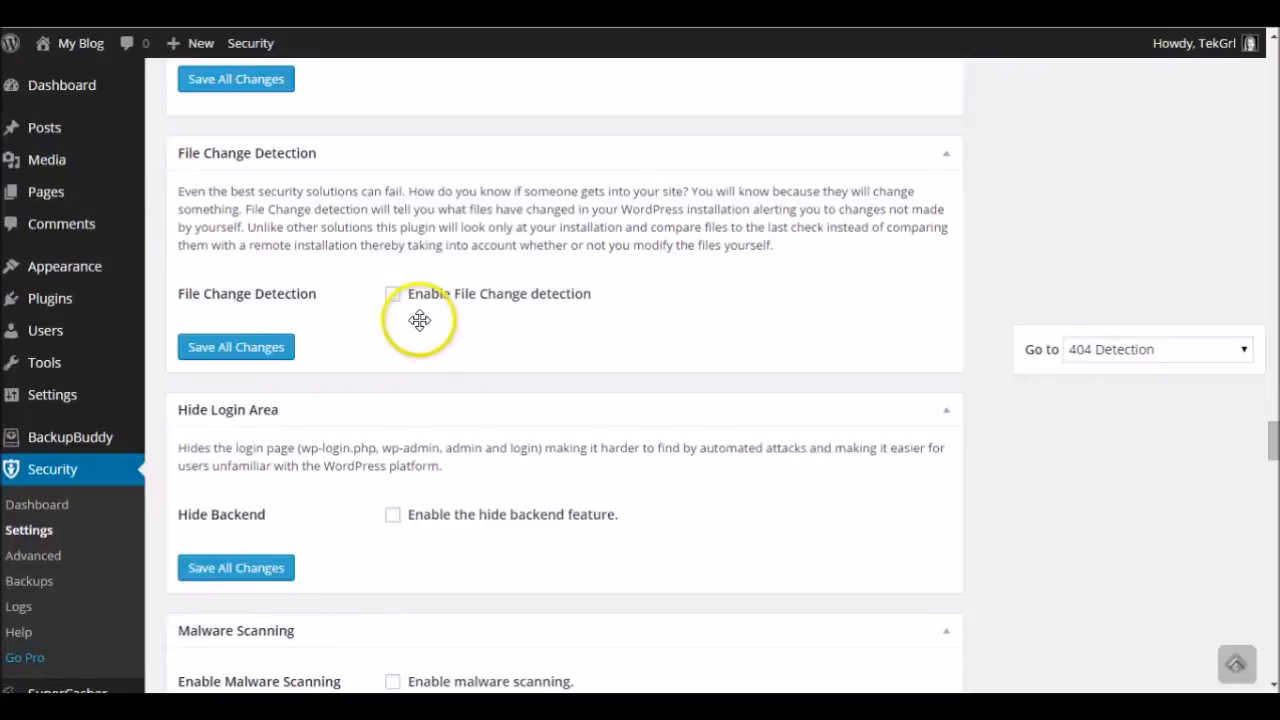
left_click(392, 295)
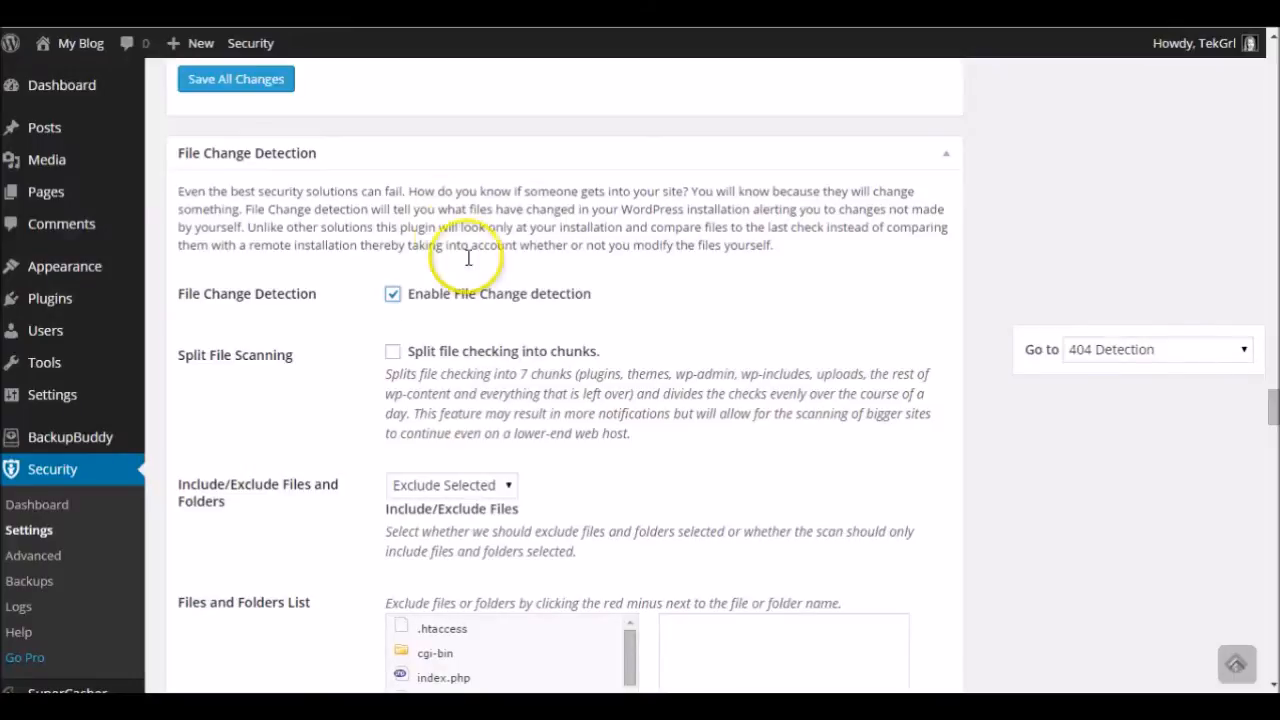
Step: Review split file scanning, the include/exclude file list, ignored file types, e-mail notifications and the admin warning for file changes
scroll(502, 430, "down", 2)
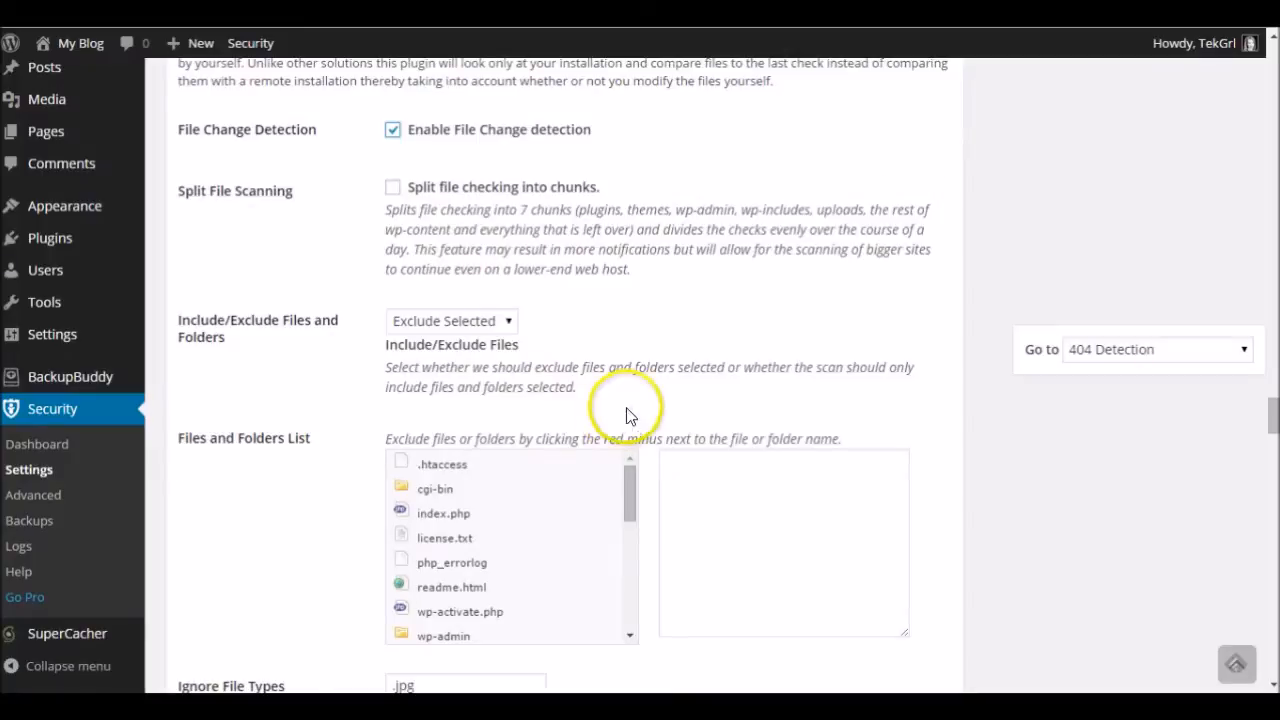
scroll(558, 372, "down", 1)
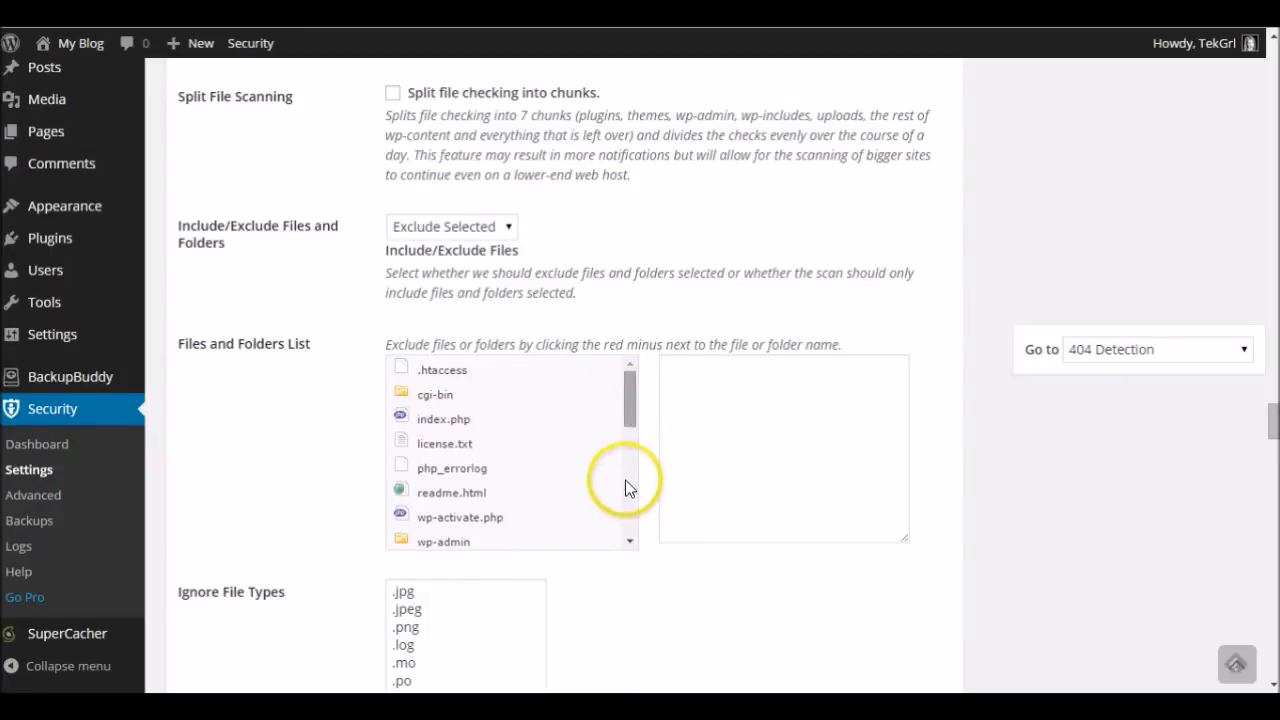
scroll(730, 480, "down", 3)
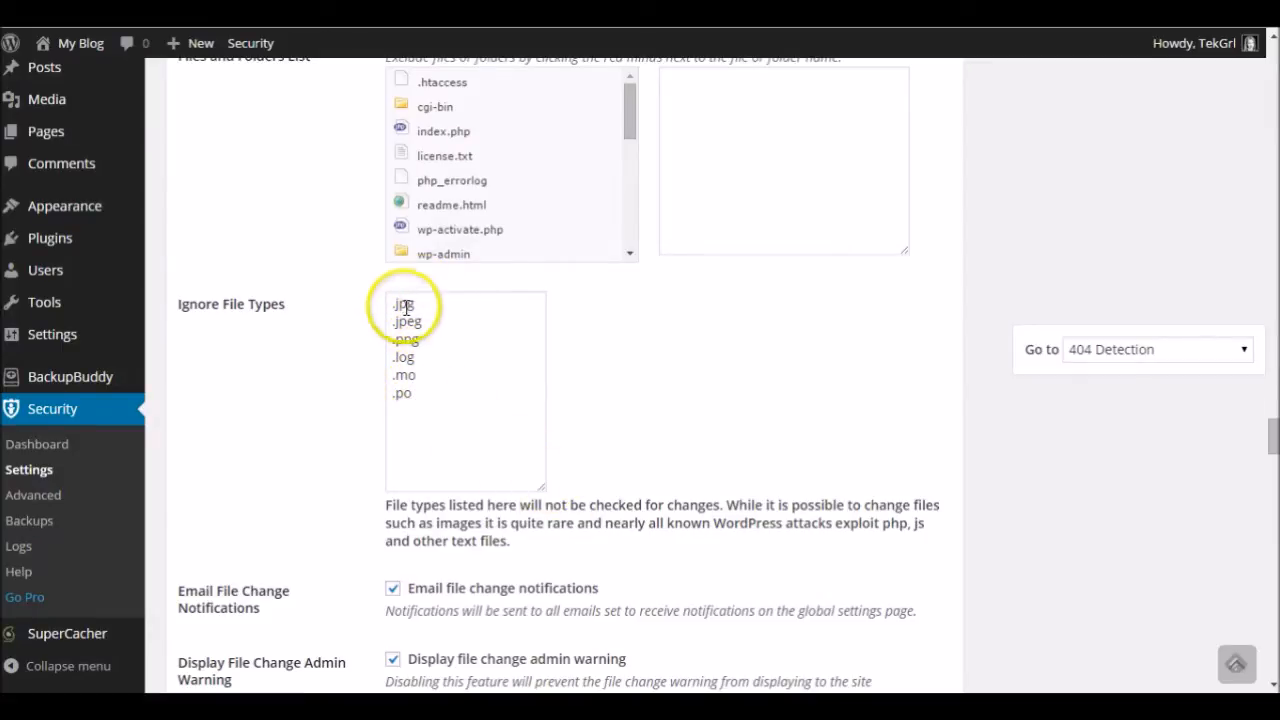
scroll(450, 400, "down", 1)
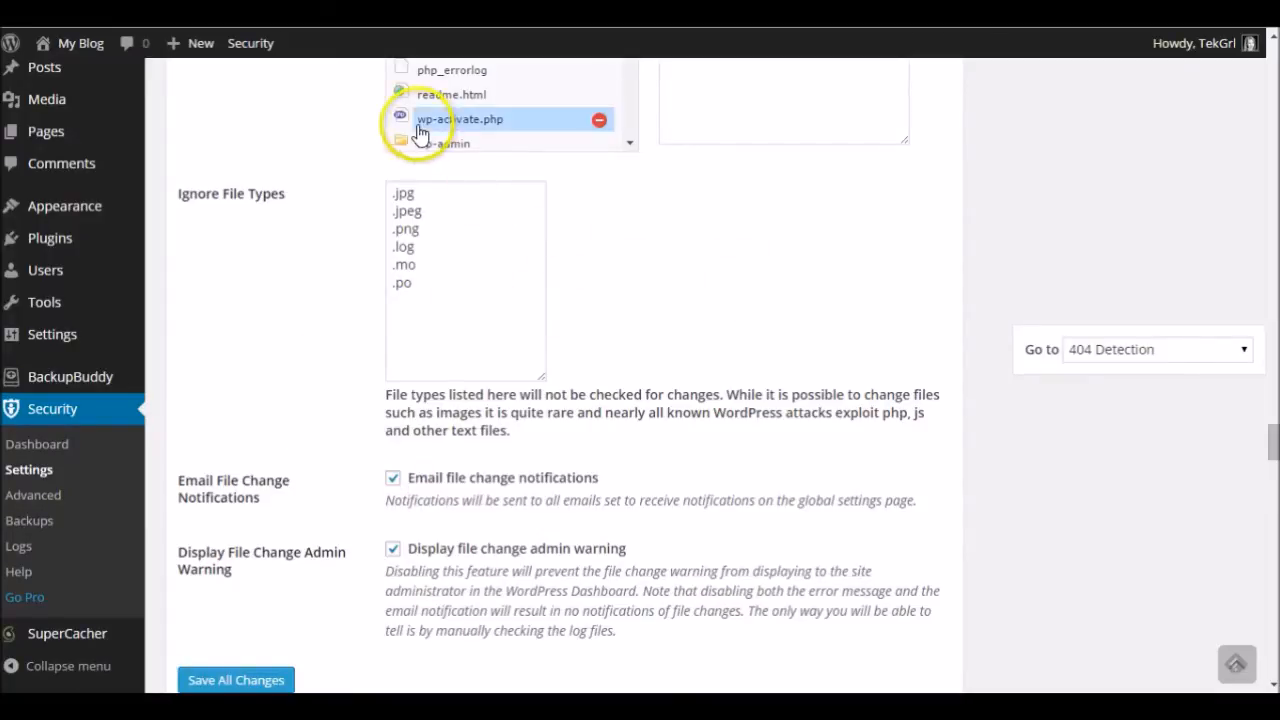
scroll(685, 461, "down", 3)
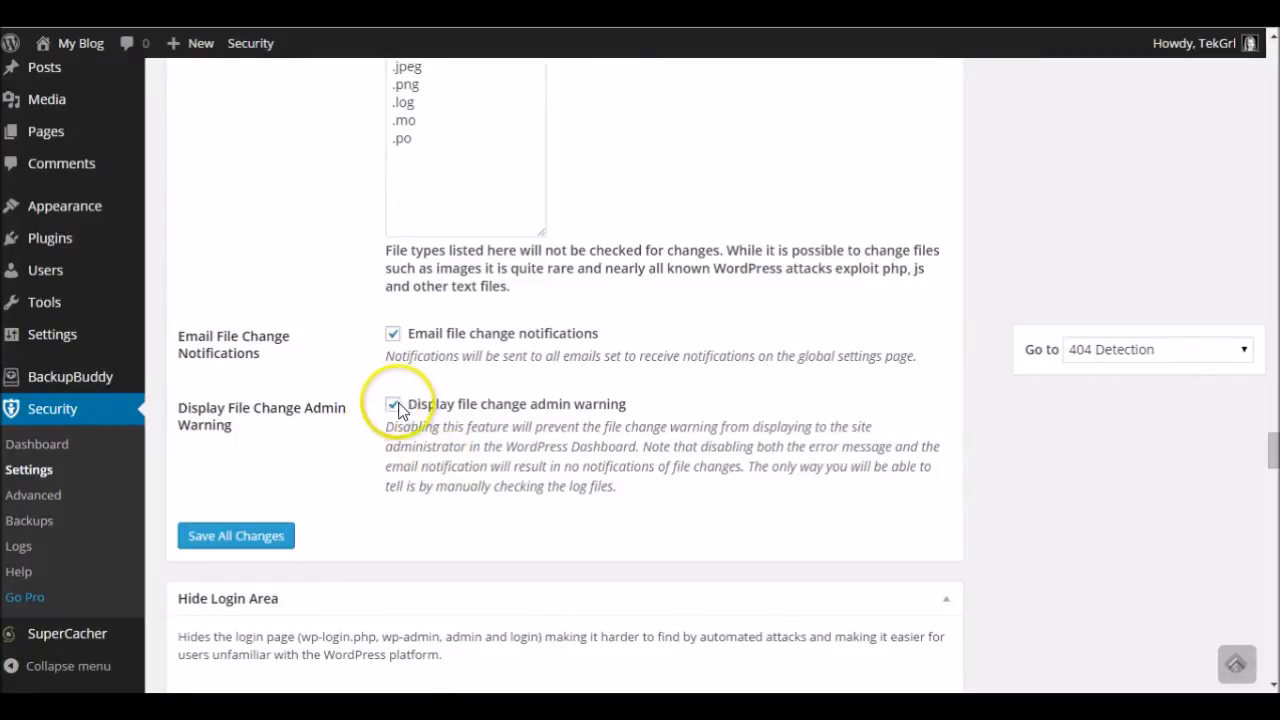
Step: Recheck the Files and Folders List for File Change Detection, including its further entries, and the notification options below it
scroll(503, 422, "up", 4)
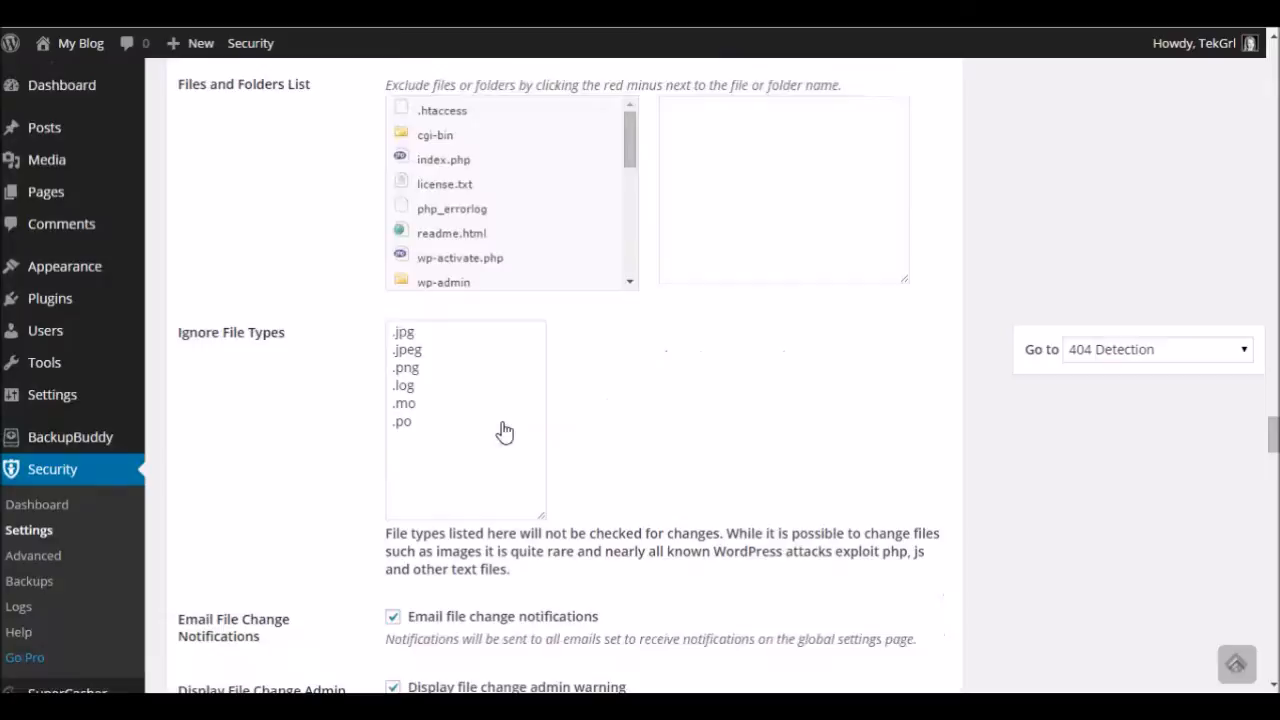
scroll(503, 422, "up", 1)
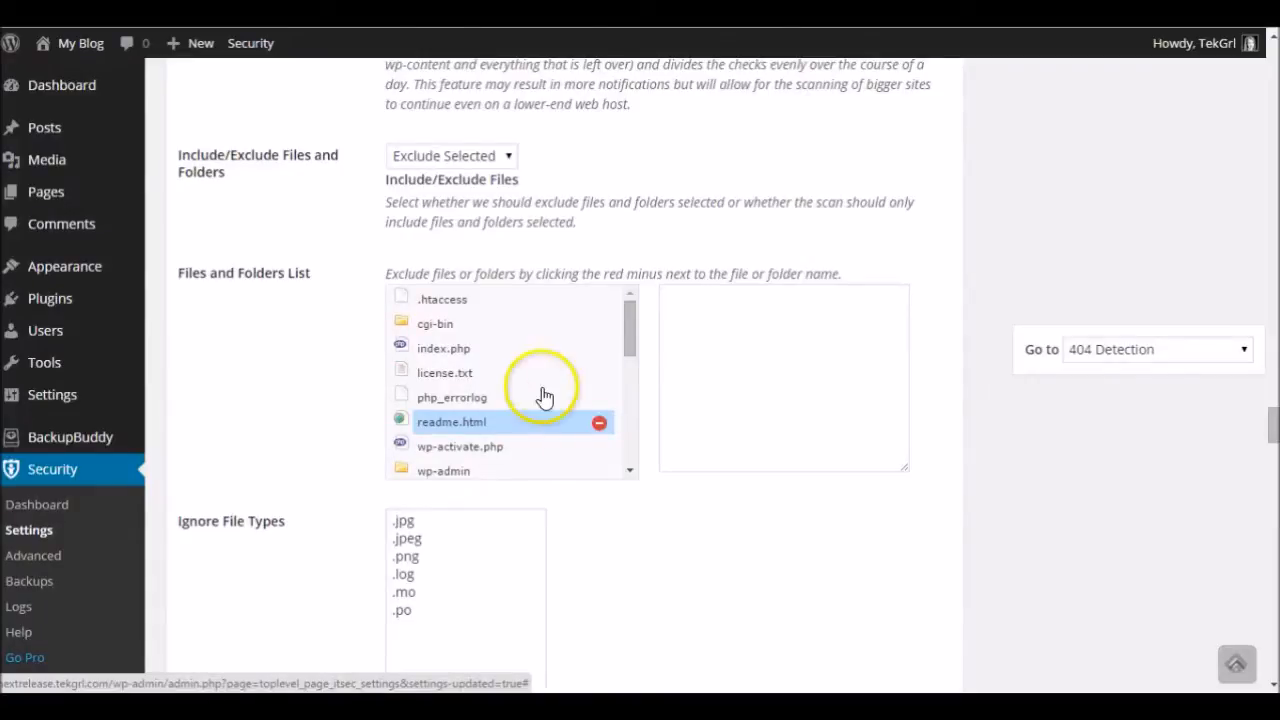
scroll(623, 337, "up", 2)
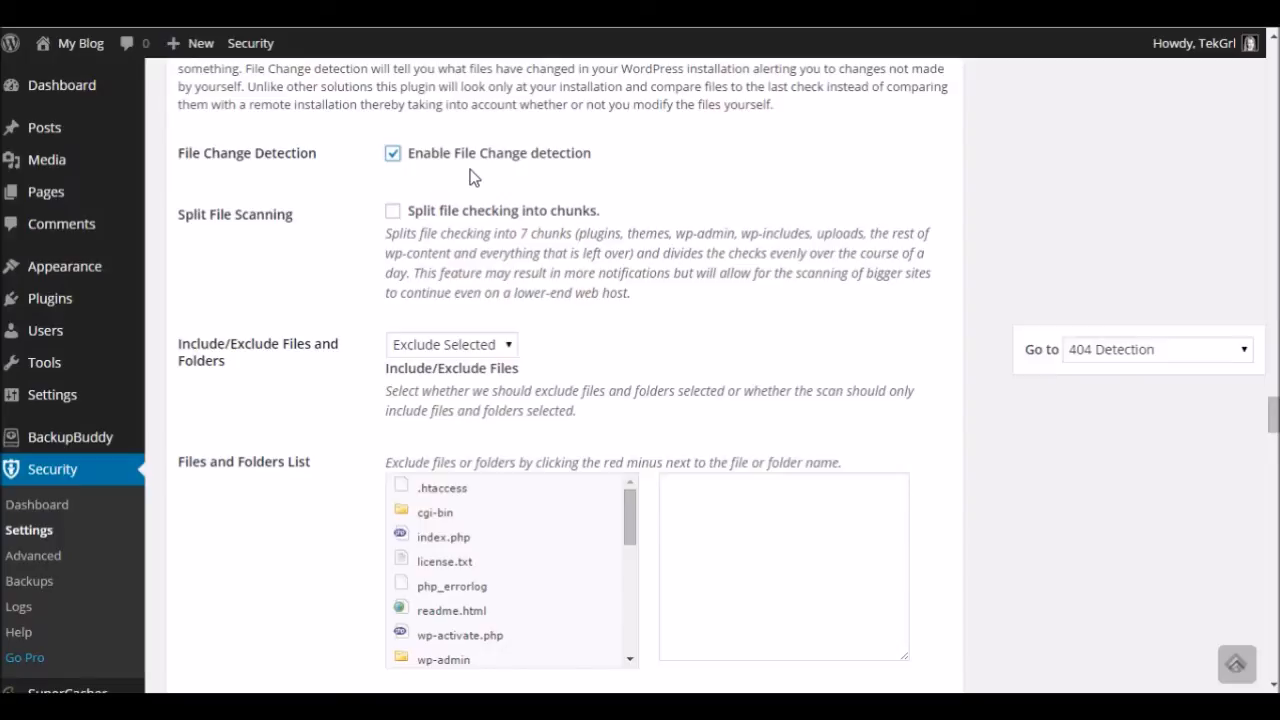
scroll(429, 518, "down", 3)
scroll(300, 511, "down", 5)
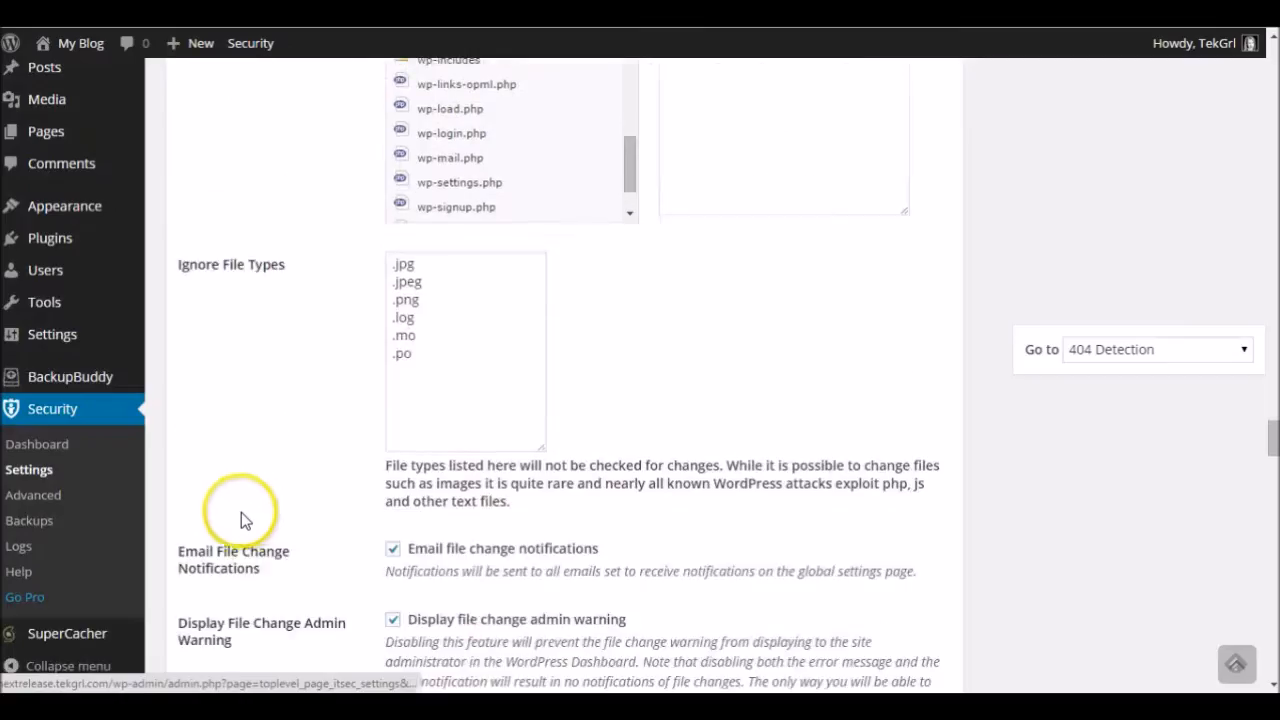
scroll(335, 492, "down", 3)
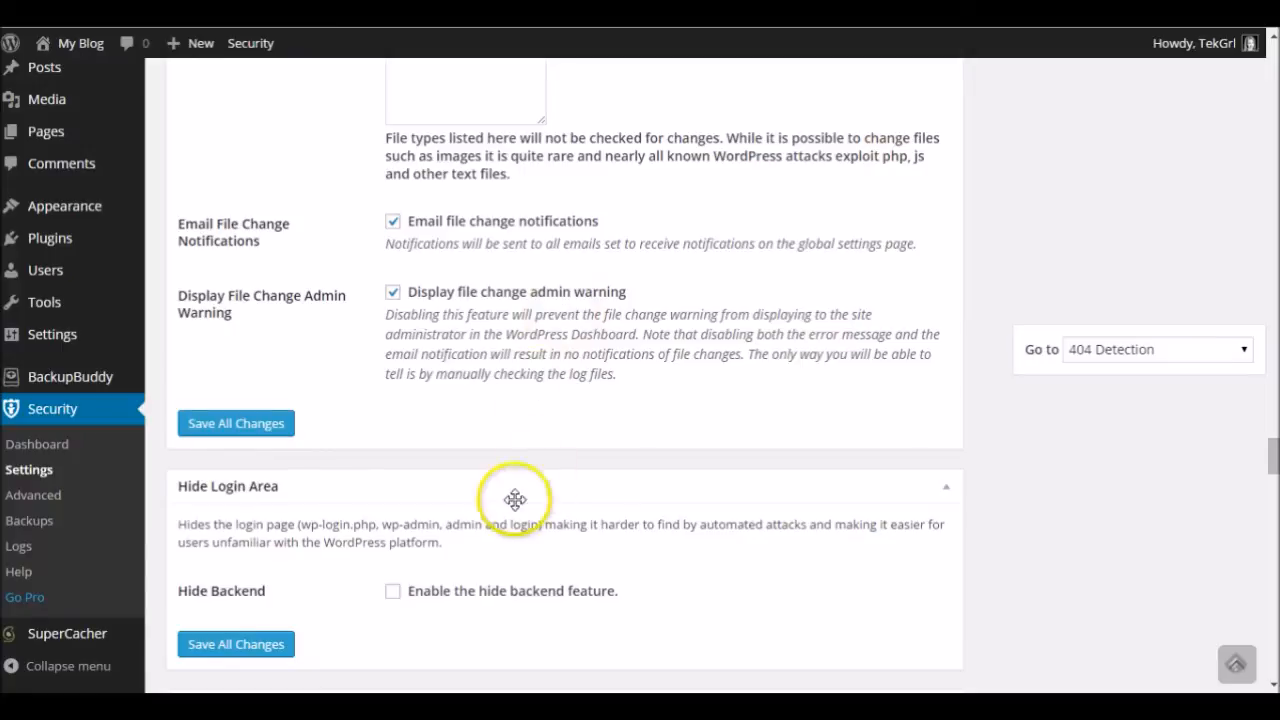
Step: Turn File Change detection off and back on to compare the section with and without its options
scroll(471, 466, "up", 6)
scroll(505, 430, "up", 3)
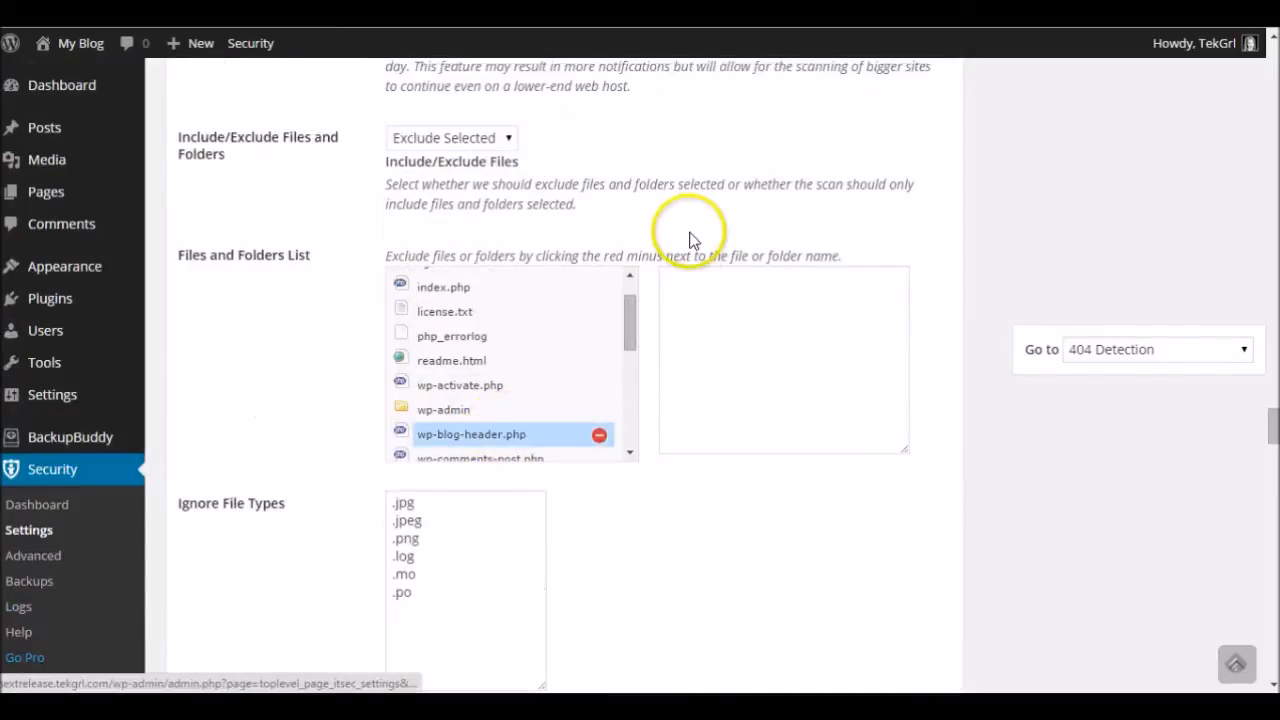
scroll(672, 240, "up", 3)
left_click(392, 234)
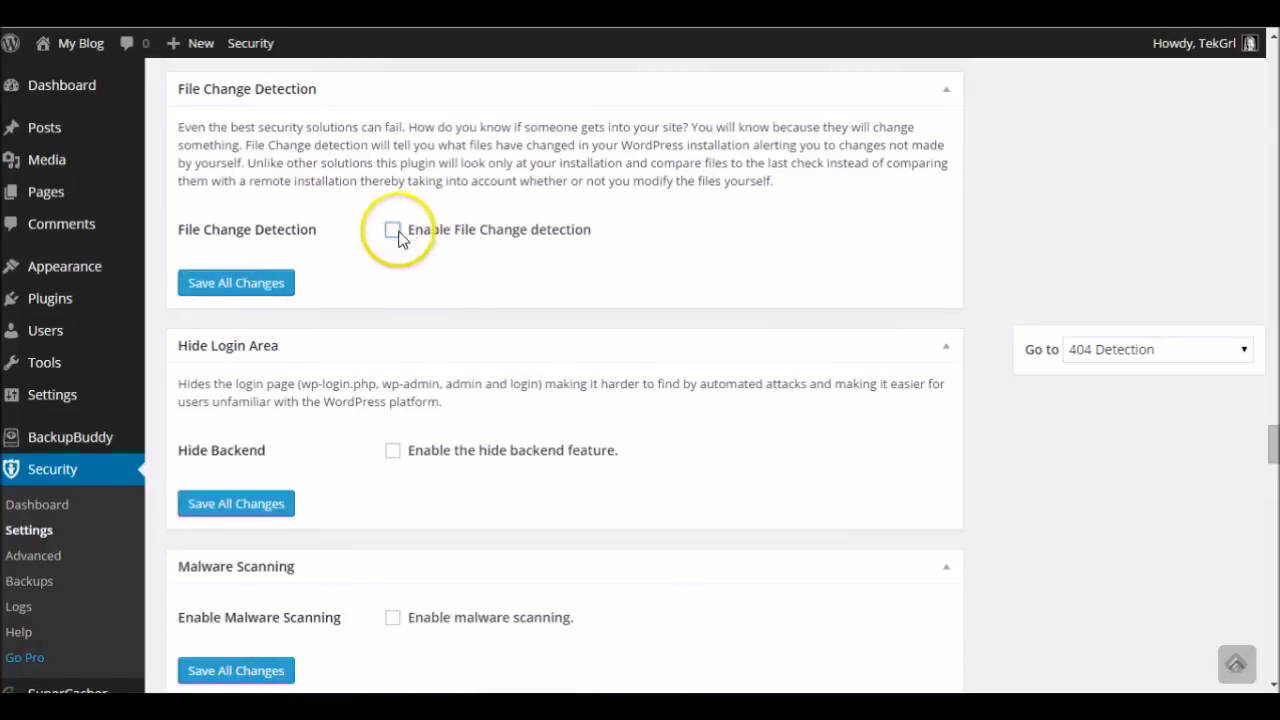
left_click(395, 233)
scroll(649, 401, "down", 2)
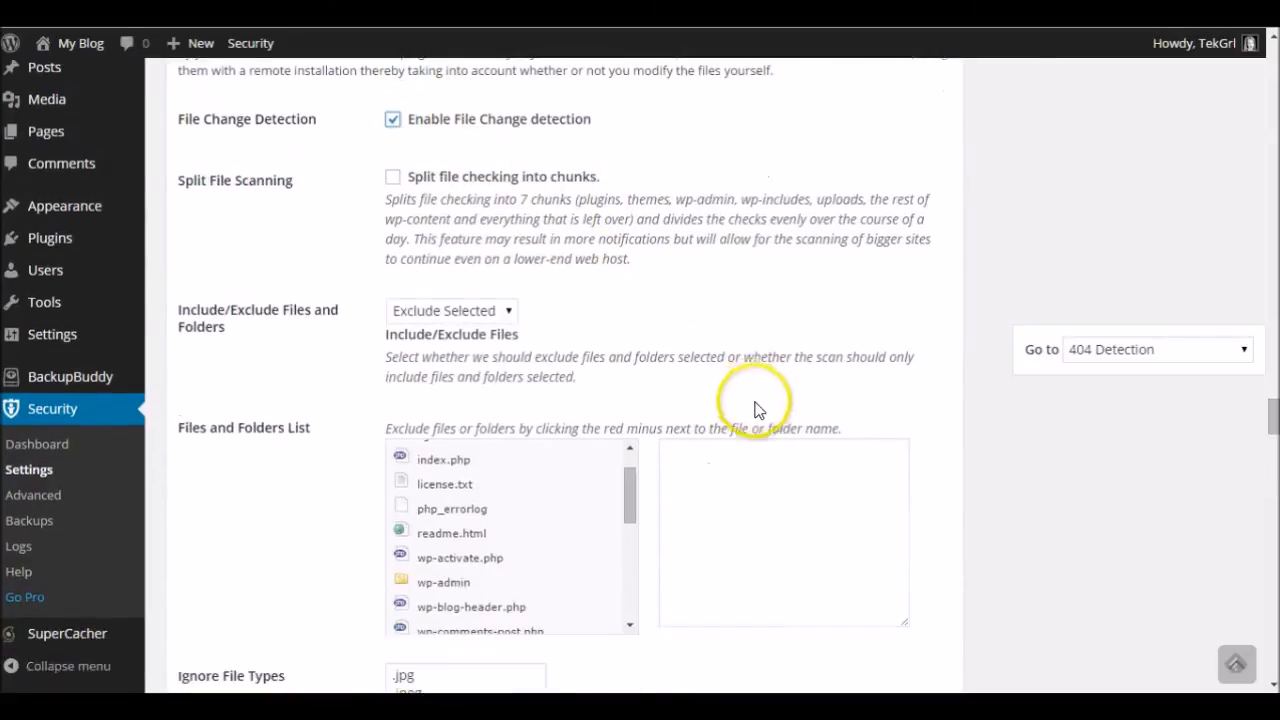
Step: Disable File Change detection in the File Change Detection section after going through its file list and notification options
left_click_drag(624, 374, 631, 347)
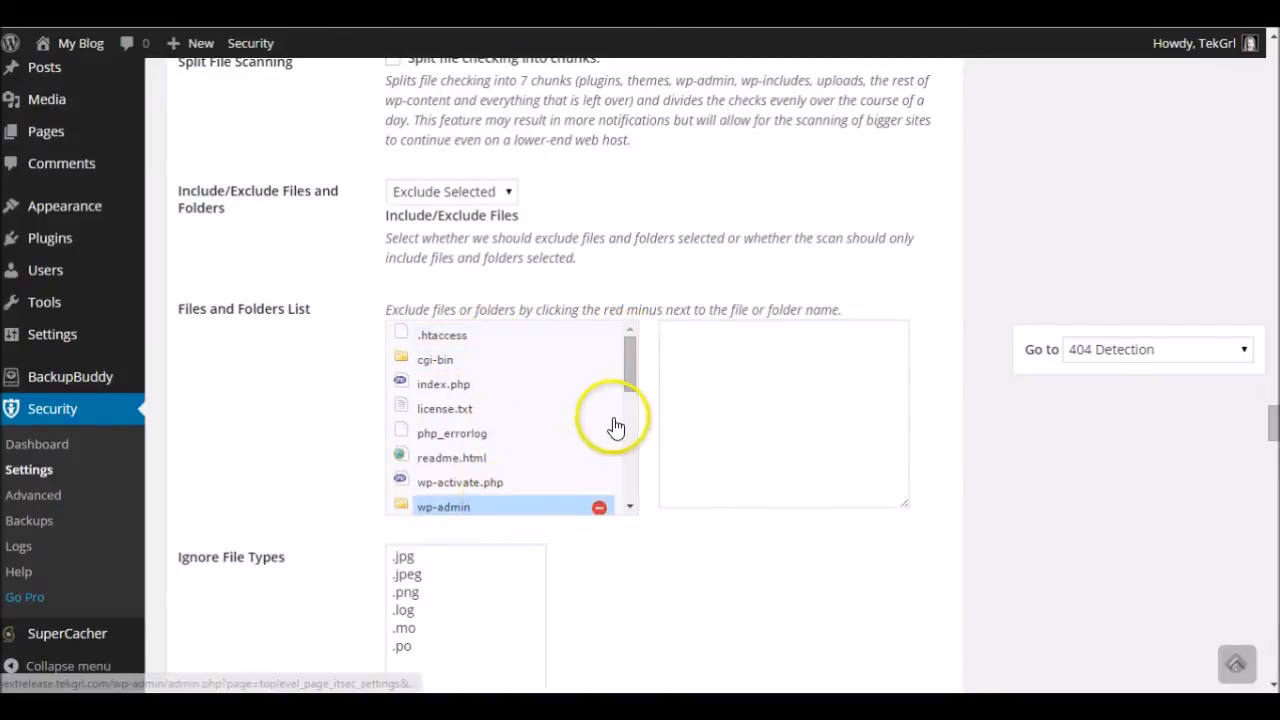
left_click_drag(633, 390, 660, 352)
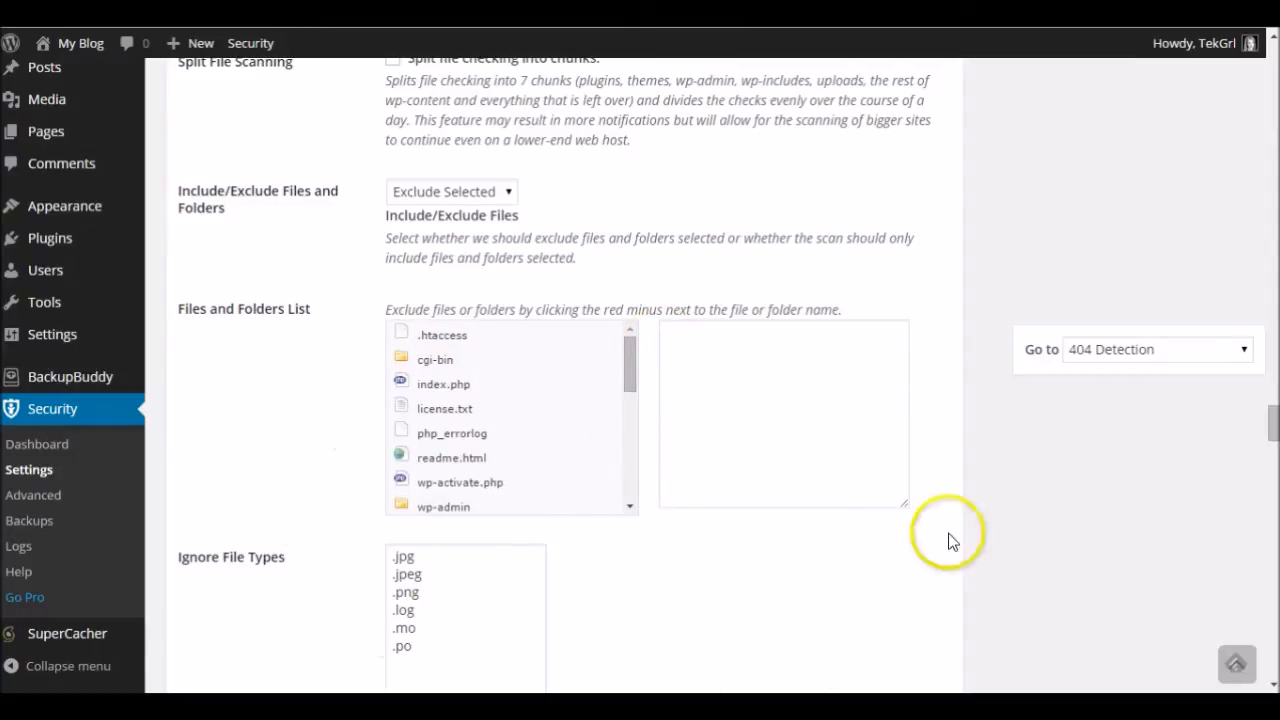
scroll(970, 535, "down", 3)
scroll(543, 440, "down", 4)
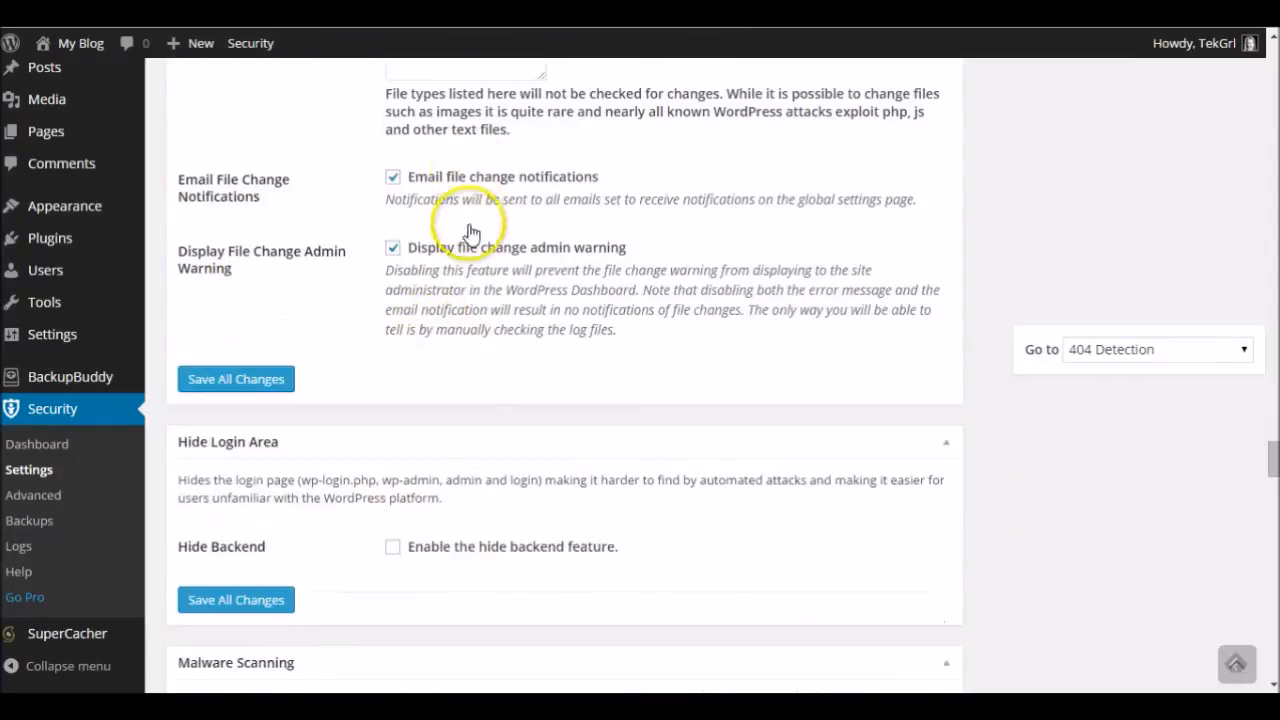
scroll(471, 226, "up", 10)
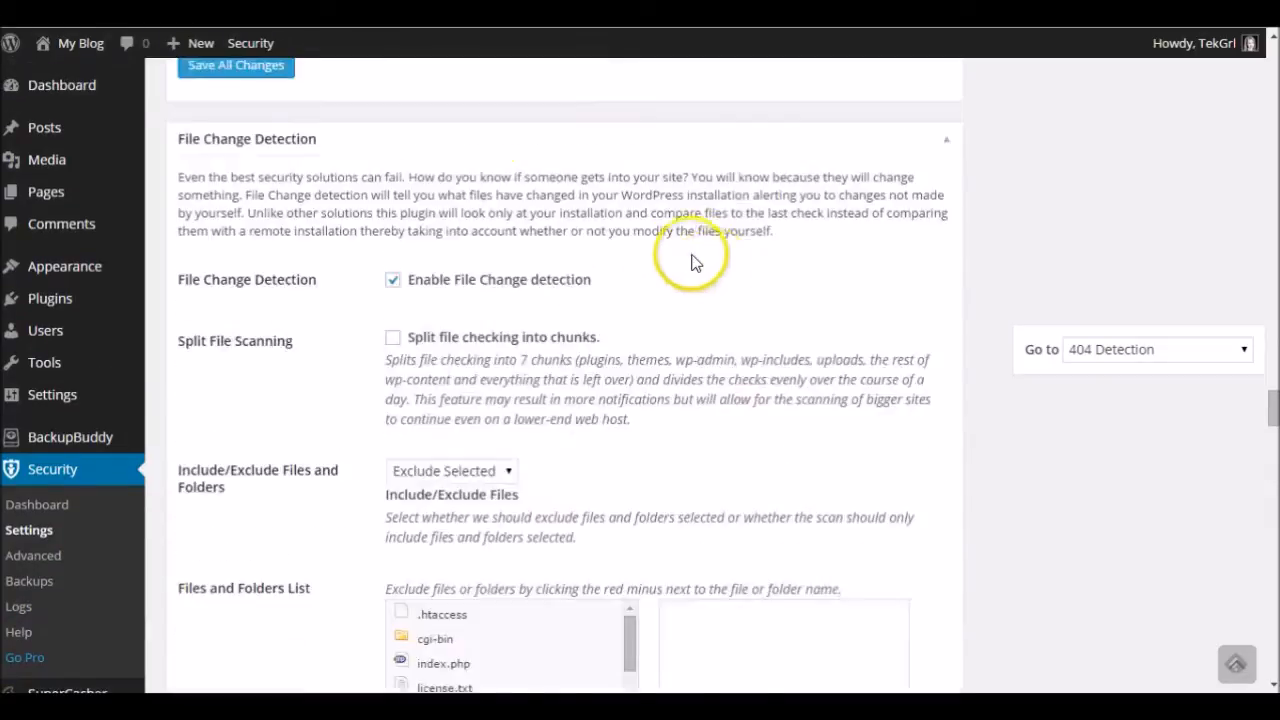
left_click(392, 374)
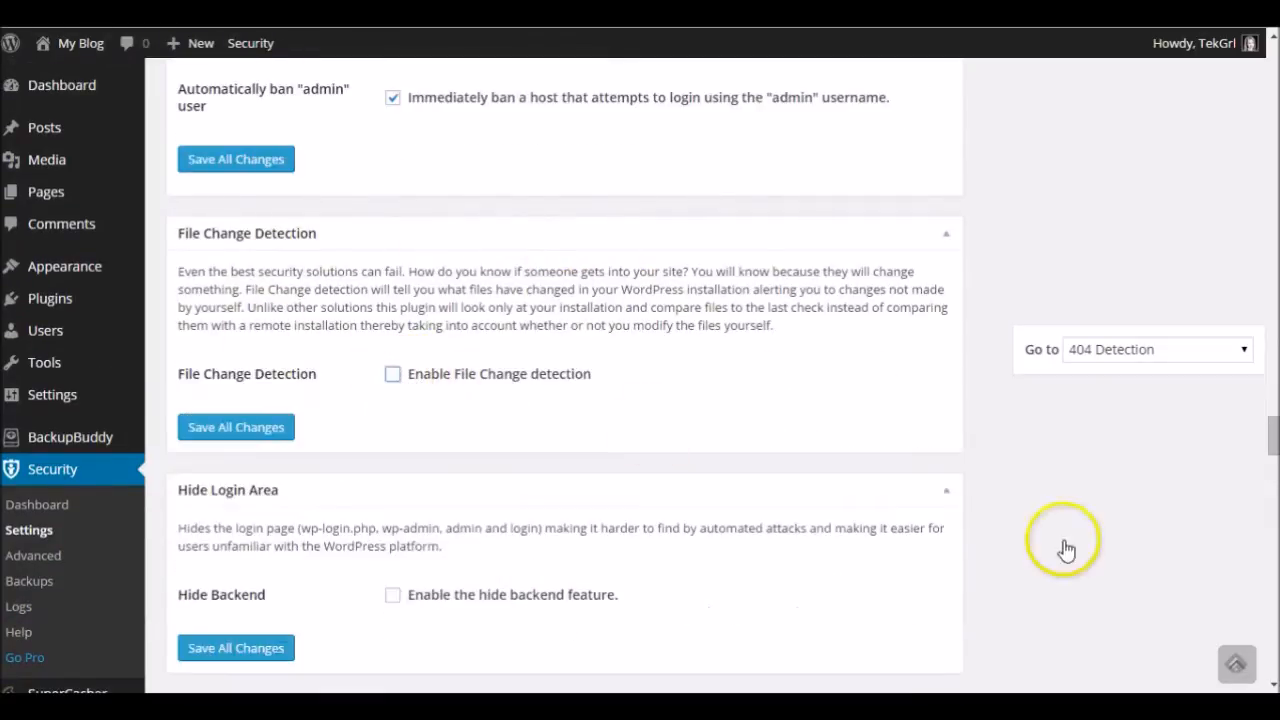
Step: Enable the hide backend feature in the Hide Login Area section and highlight the text of its login slug
scroll(980, 541, "down", 3)
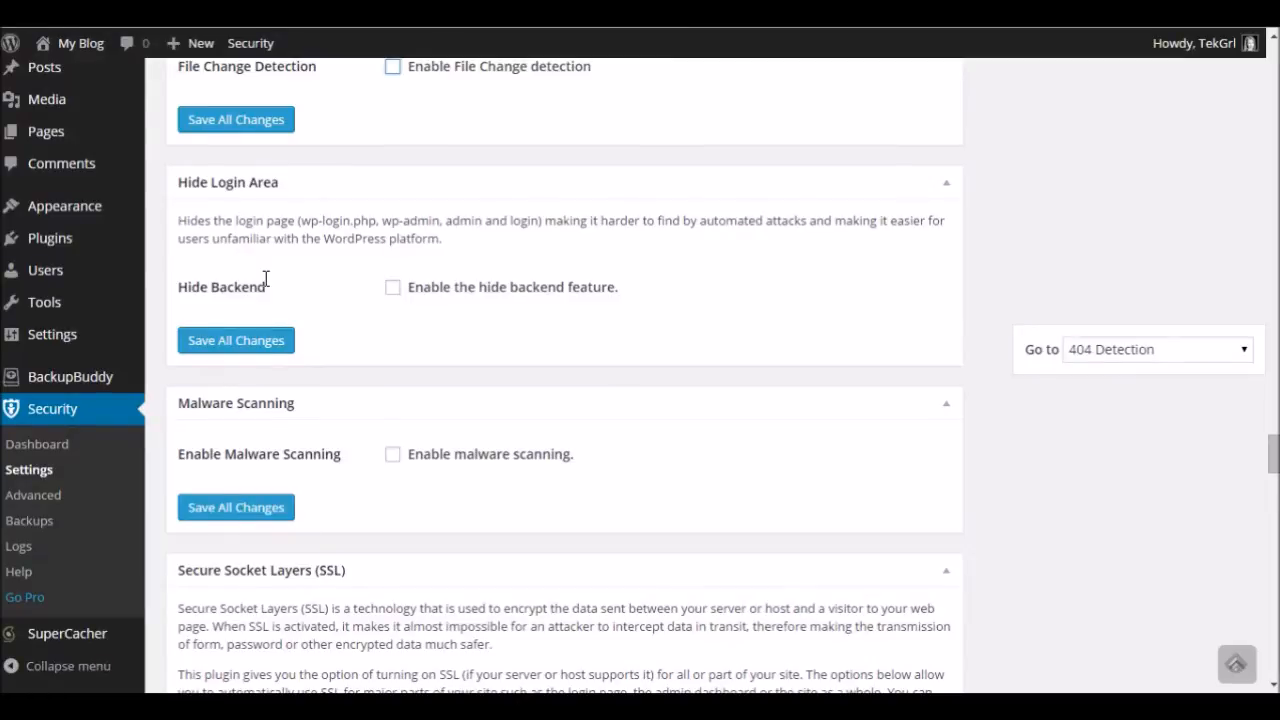
left_click(393, 292)
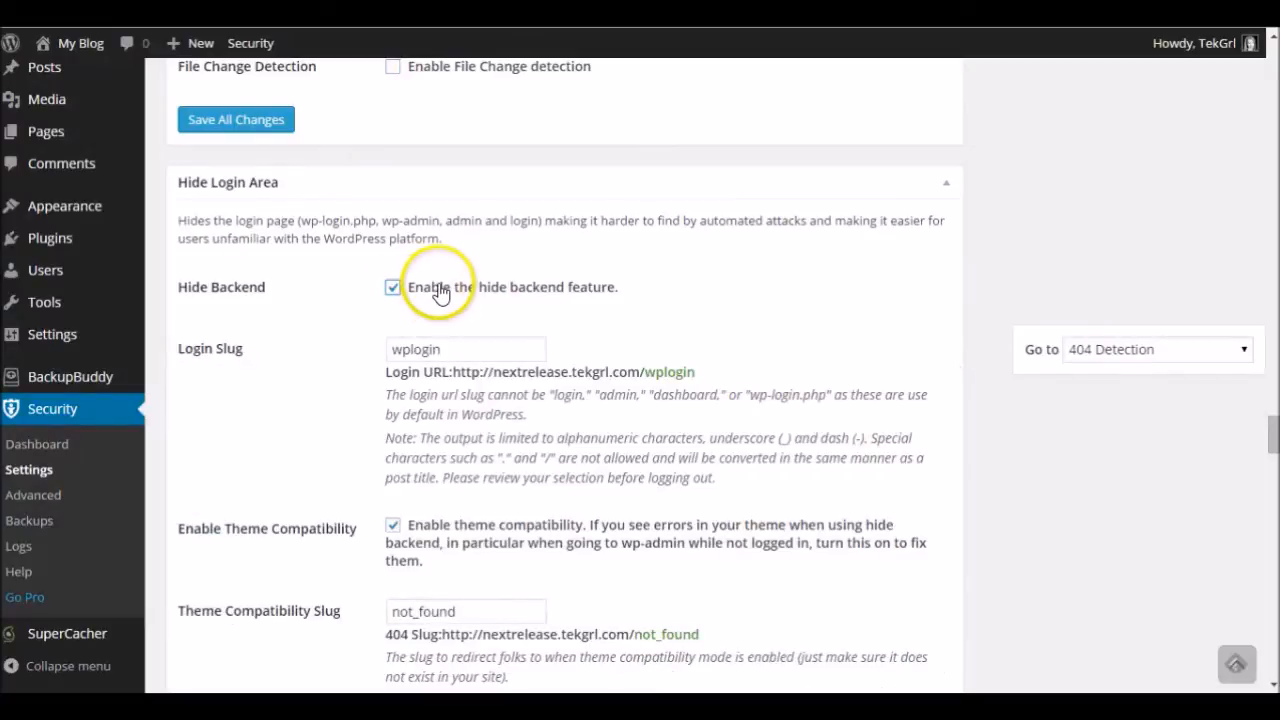
left_click(480, 349)
left_click_drag(480, 349, 375, 358)
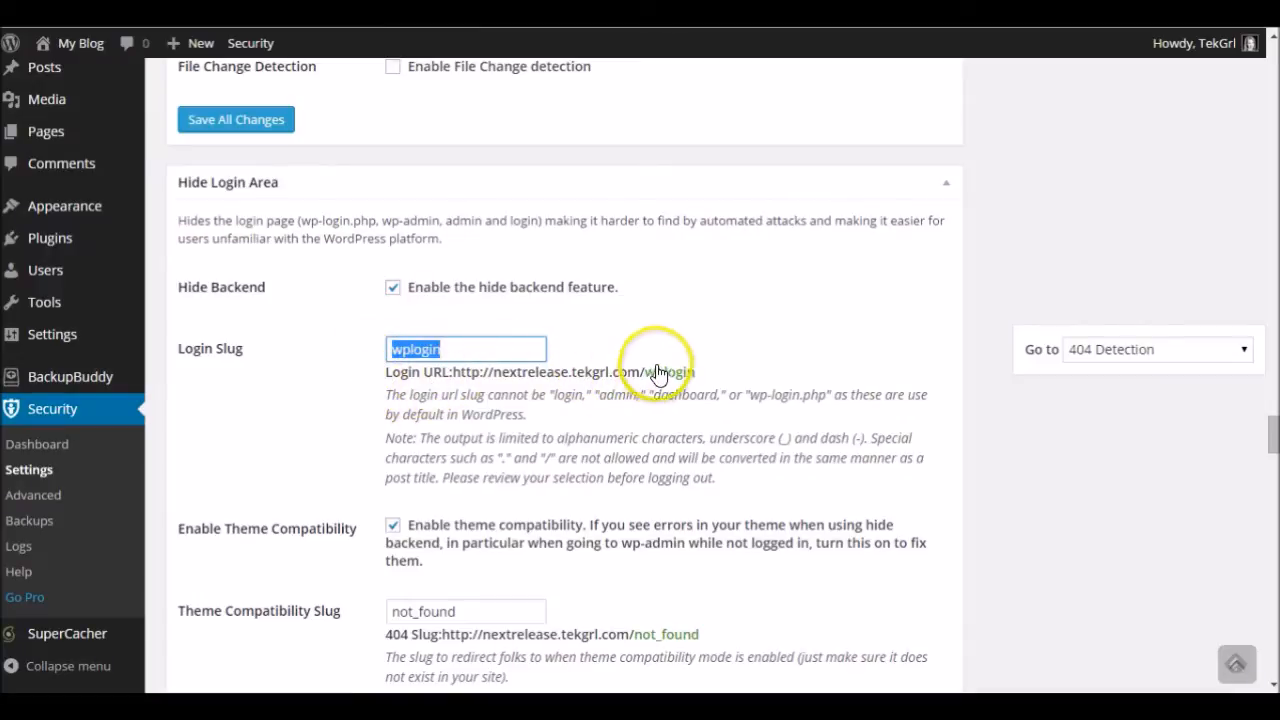
Step: Set the login slug to thisismyloginpage and compare it with the login URL shown below it
left_click(453, 349)
left_click_drag(453, 349, 369, 351)
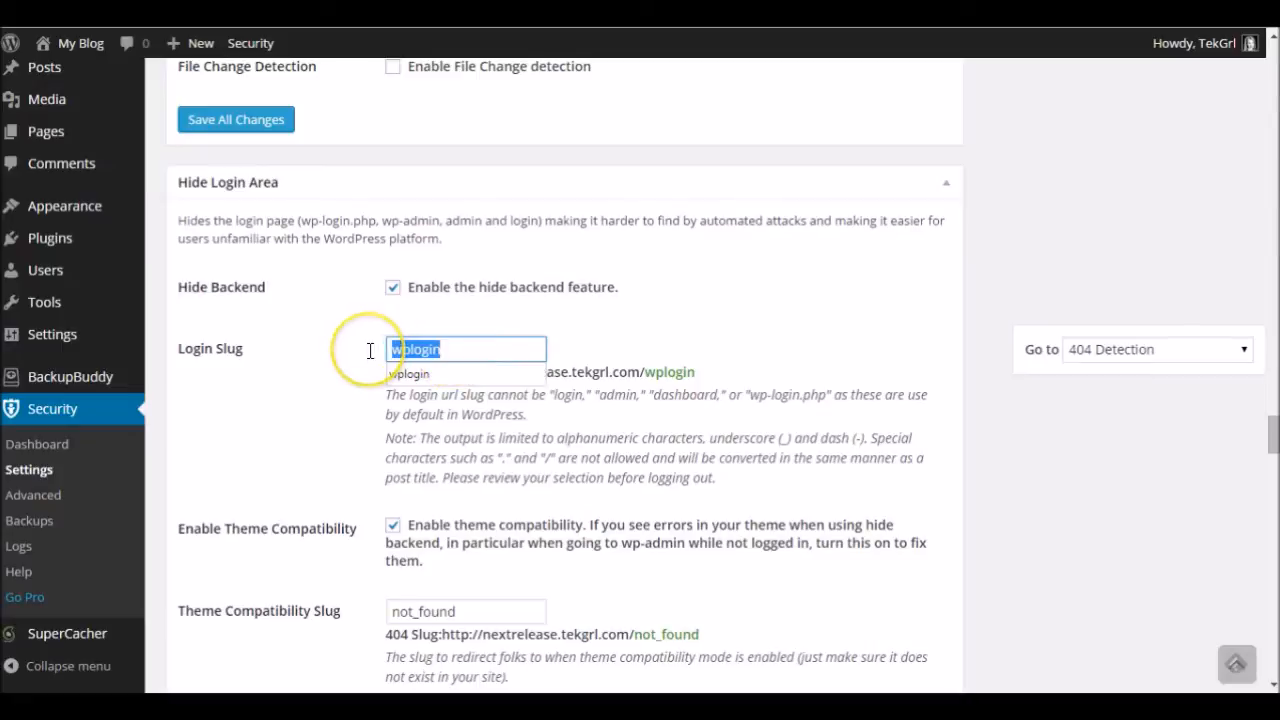
key("BackSpace")
type("this ismyloginpage")
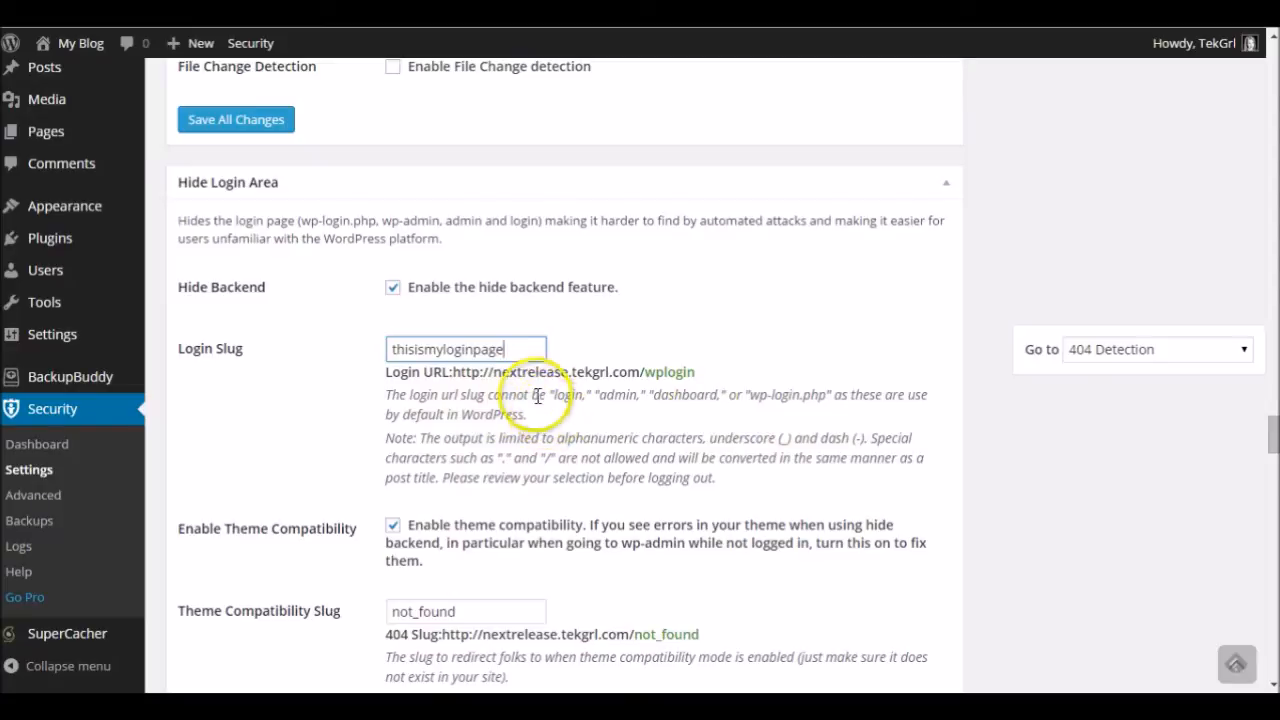
left_click_drag(505, 349, 395, 352)
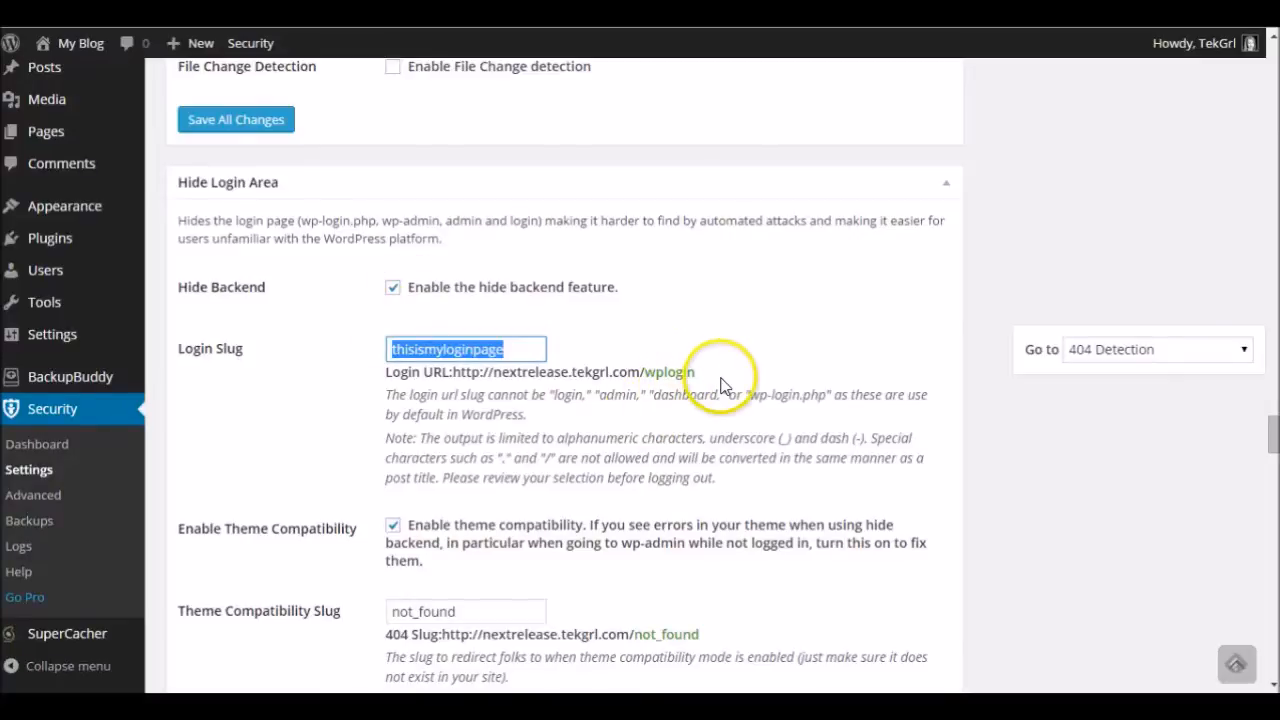
left_click_drag(706, 372, 380, 372)
left_click(648, 337)
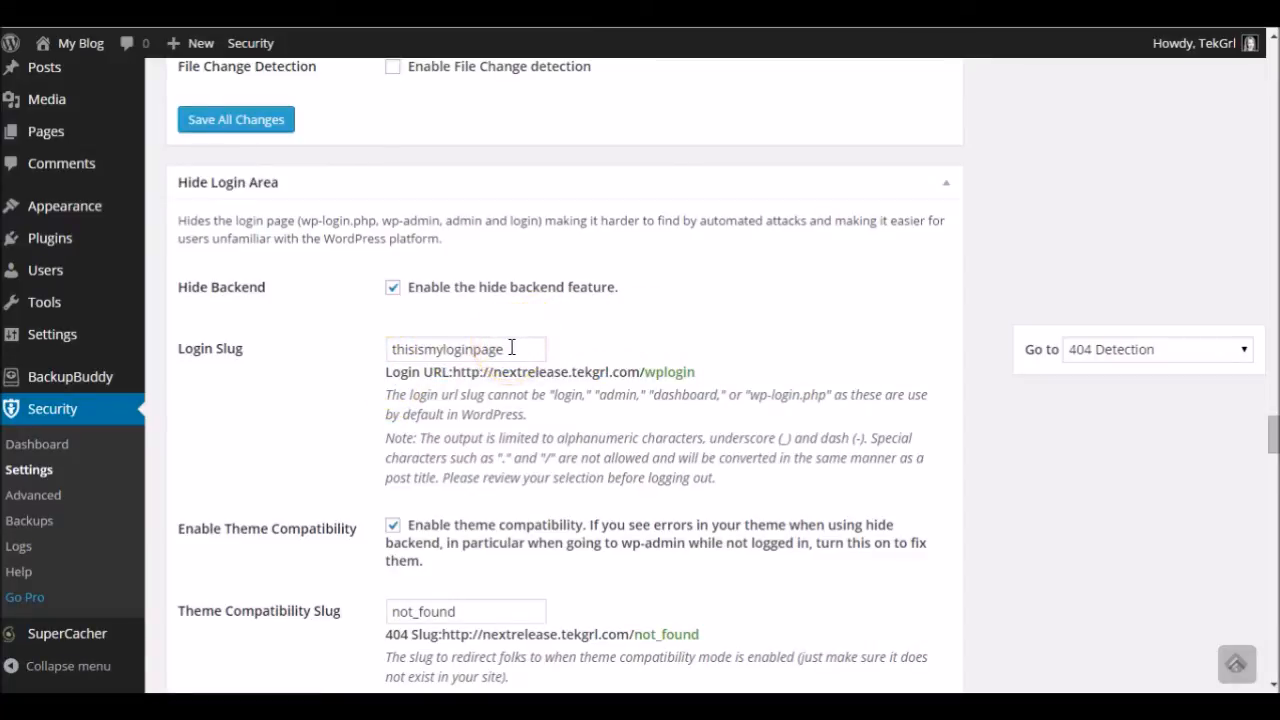
Step: Replace the login slug with login, and set it back to thisismyloginpage
left_click_drag(515, 348, 381, 349)
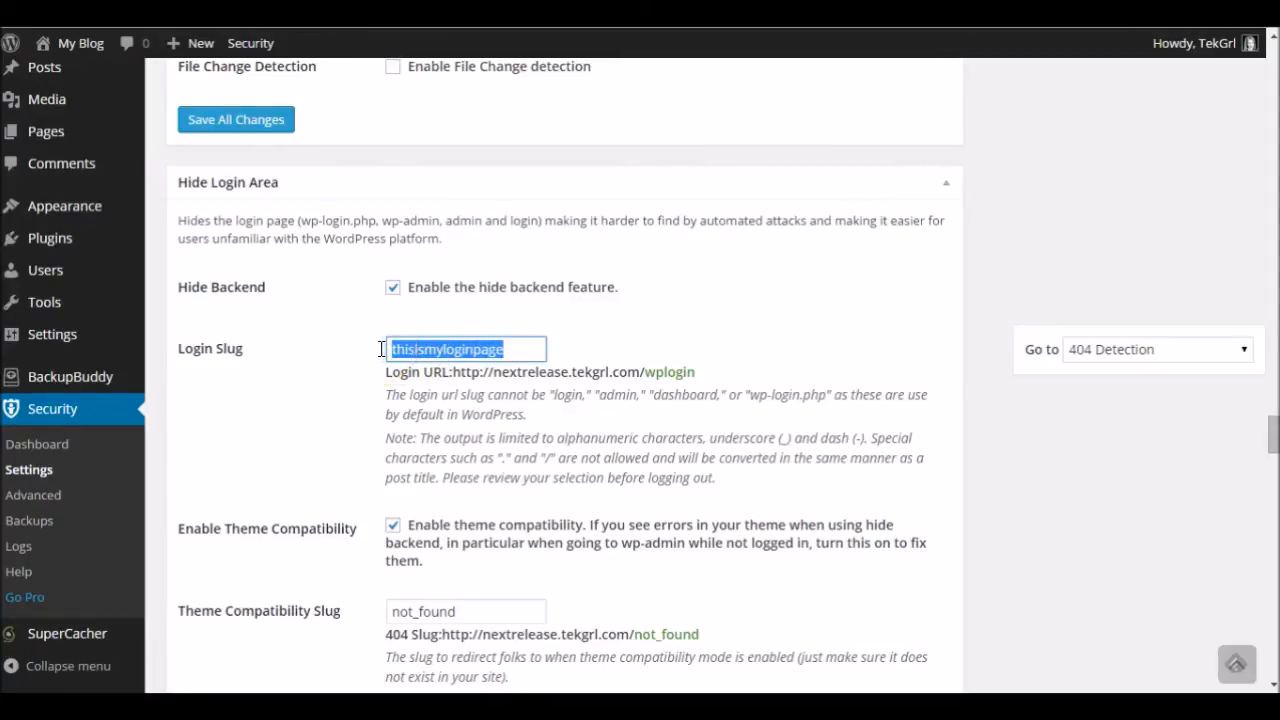
key("BackSpace")
type("login")
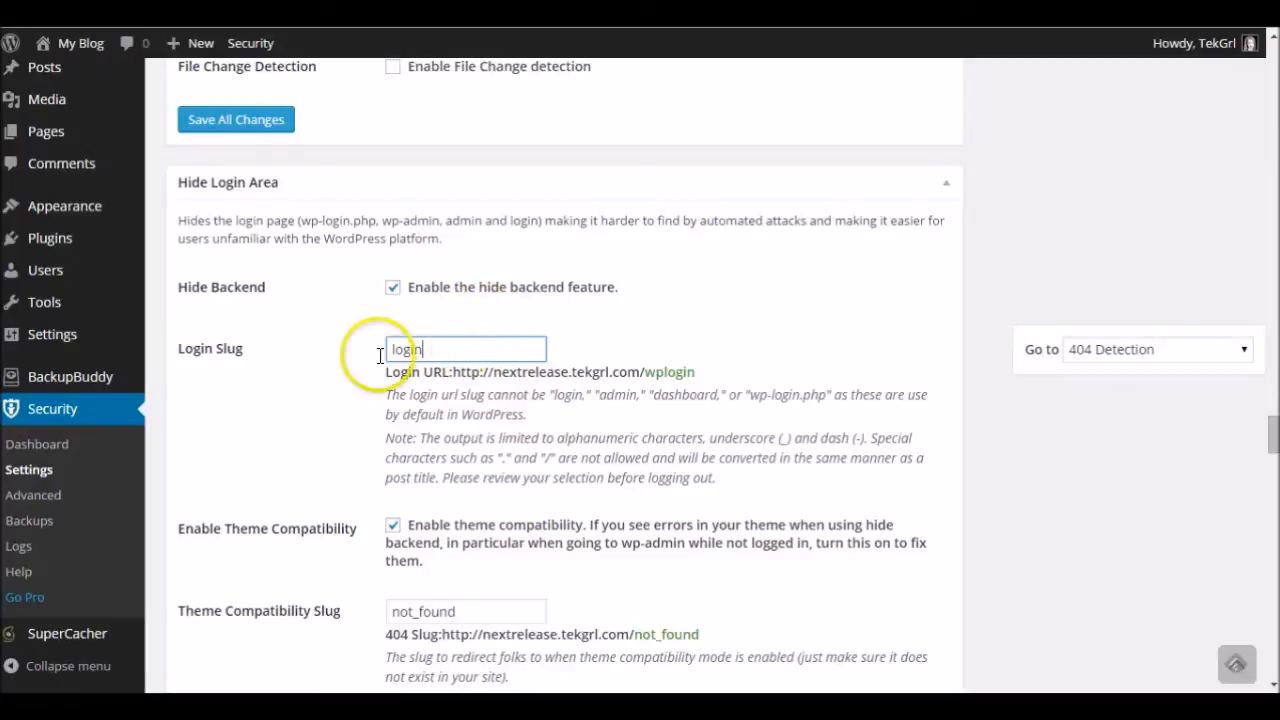
left_click_drag(451, 346, 344, 356)
type("this")
type("lo")
type("ismyloginpage")
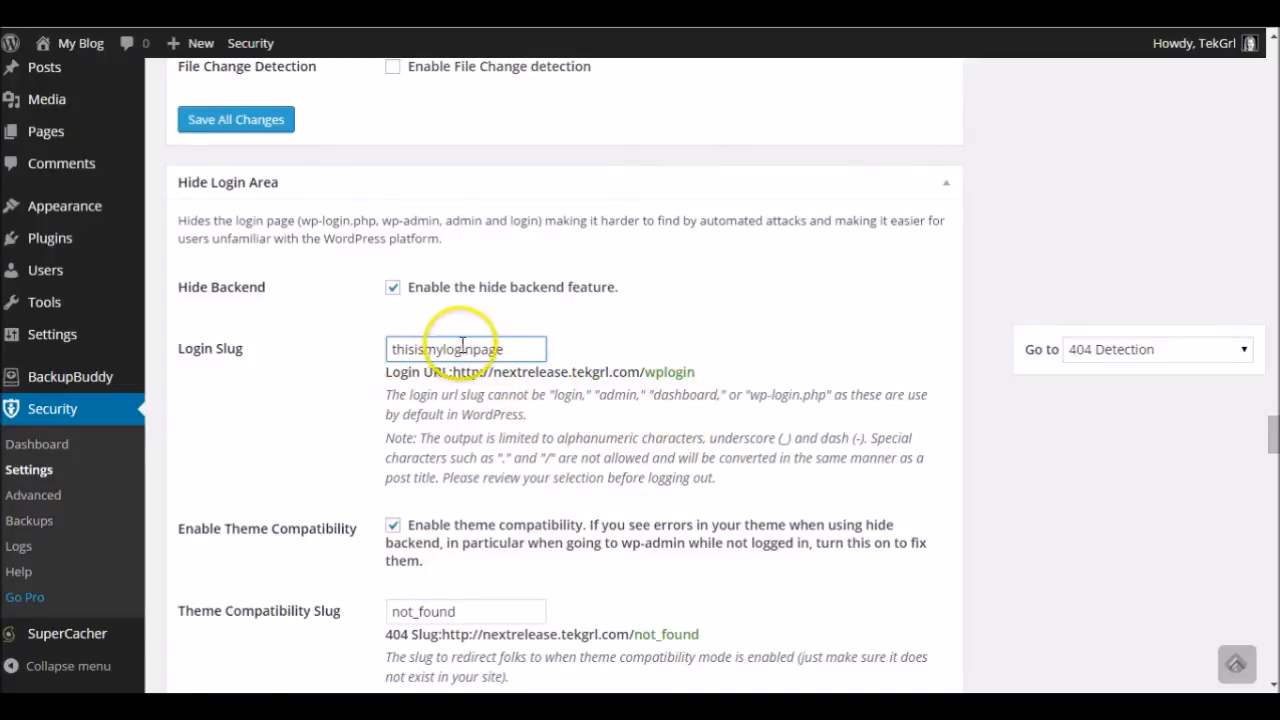
Step: Review the theme compatibility and custom login action options, and set the login slug to dashboardlogin
scroll(425, 410, "down", 2)
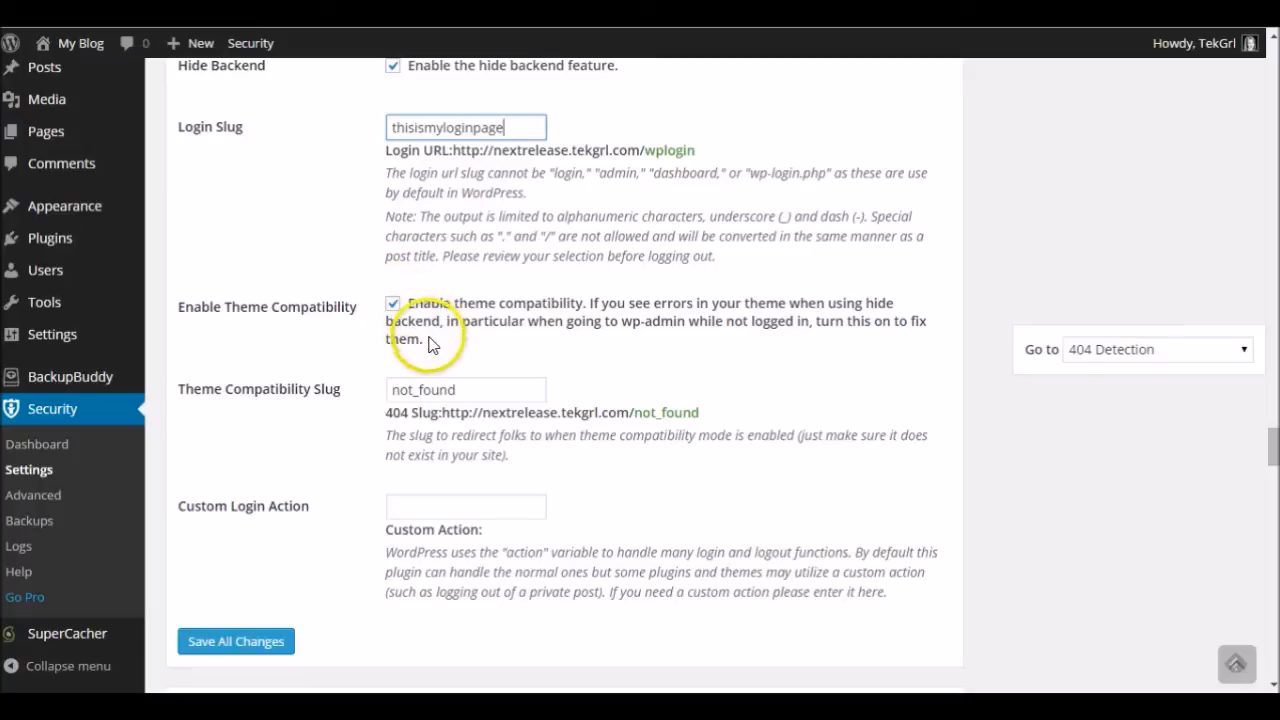
scroll(620, 383, "down", 1)
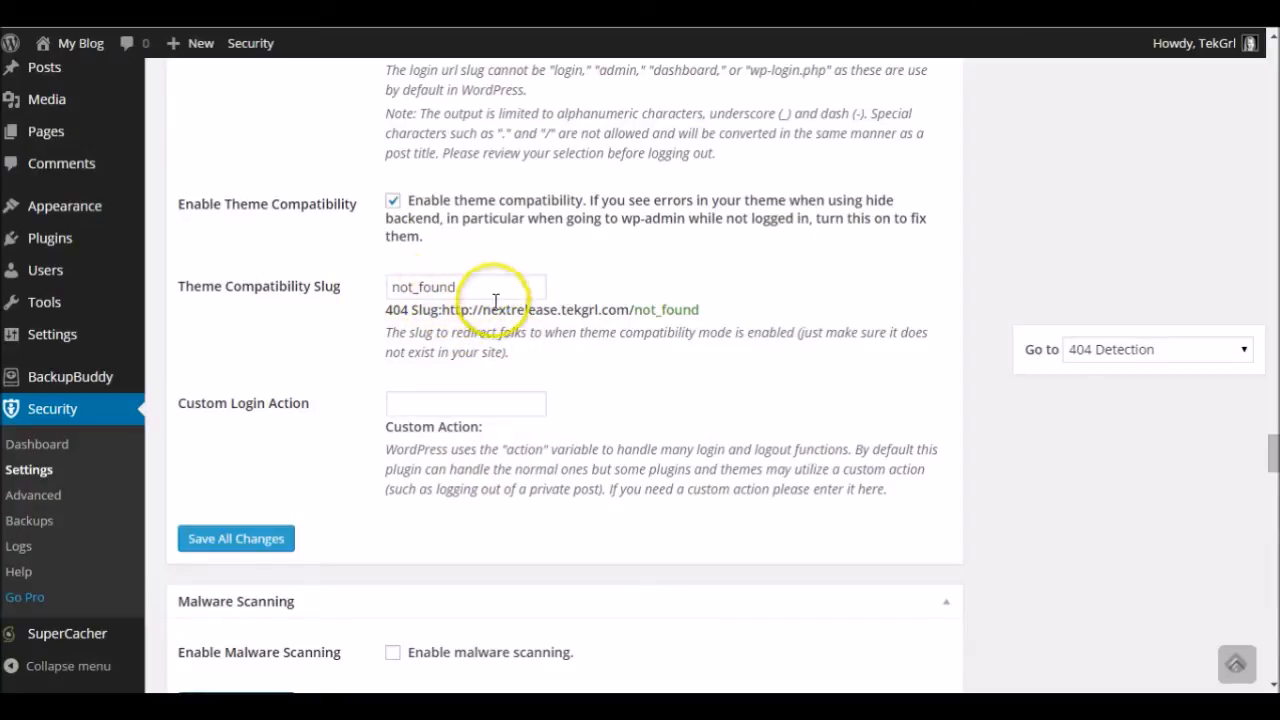
scroll(490, 315, "down", 1)
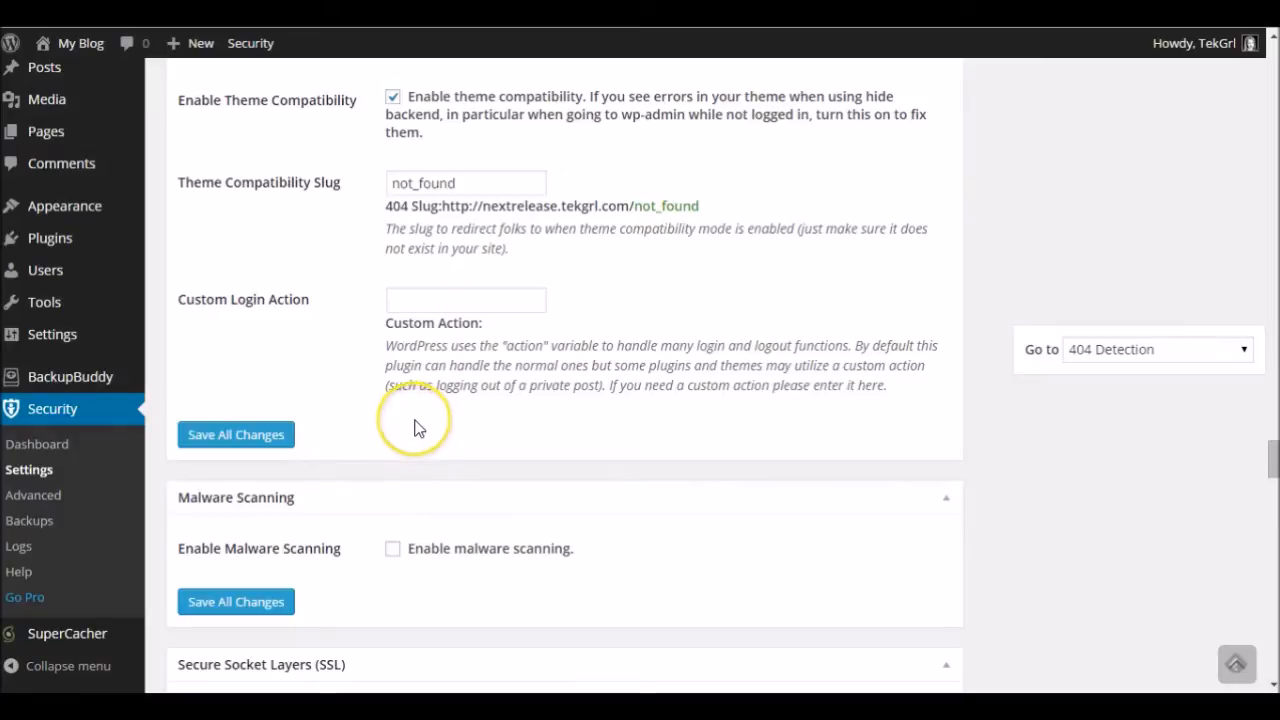
scroll(417, 432, "up", 3)
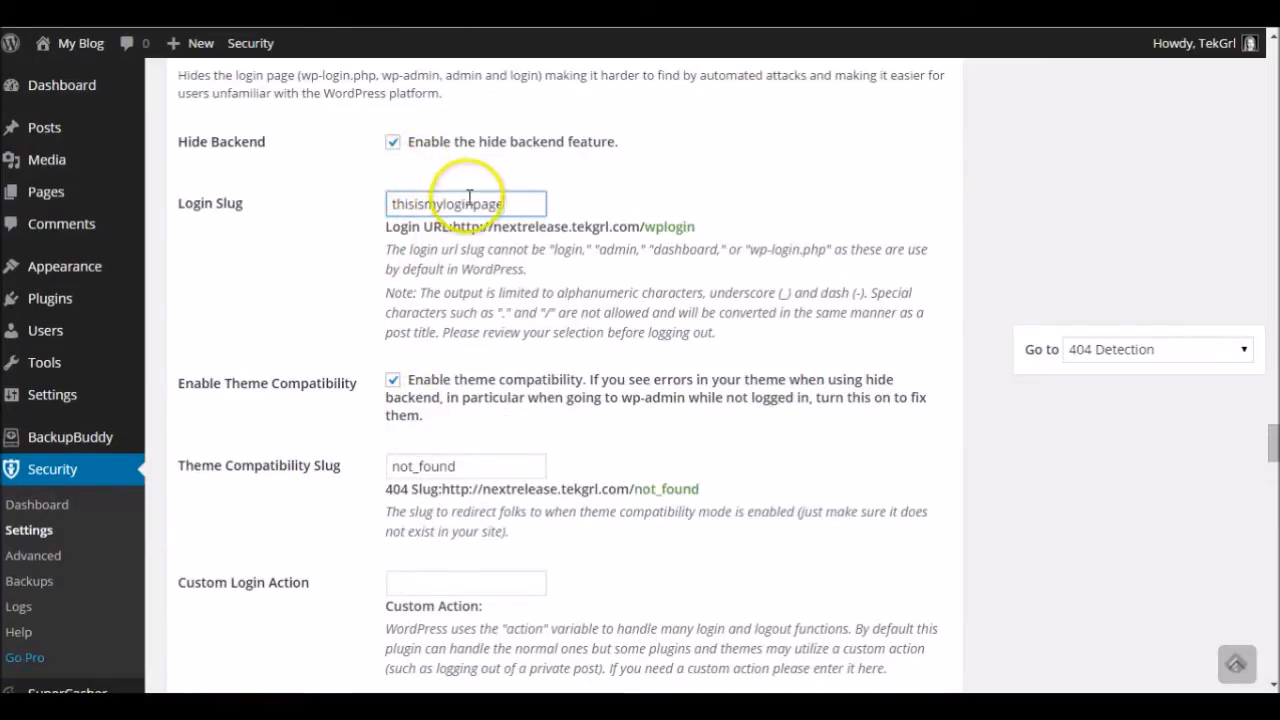
left_click_drag(502, 204, 328, 191)
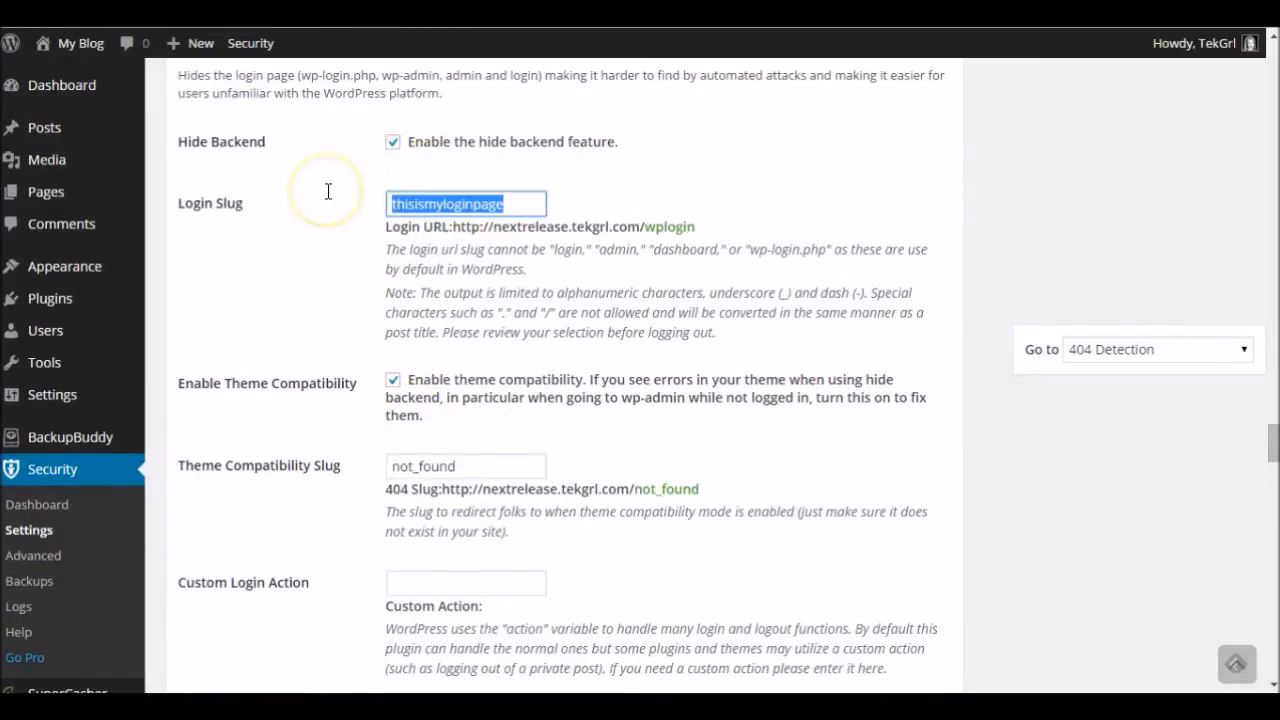
type("dashvo")
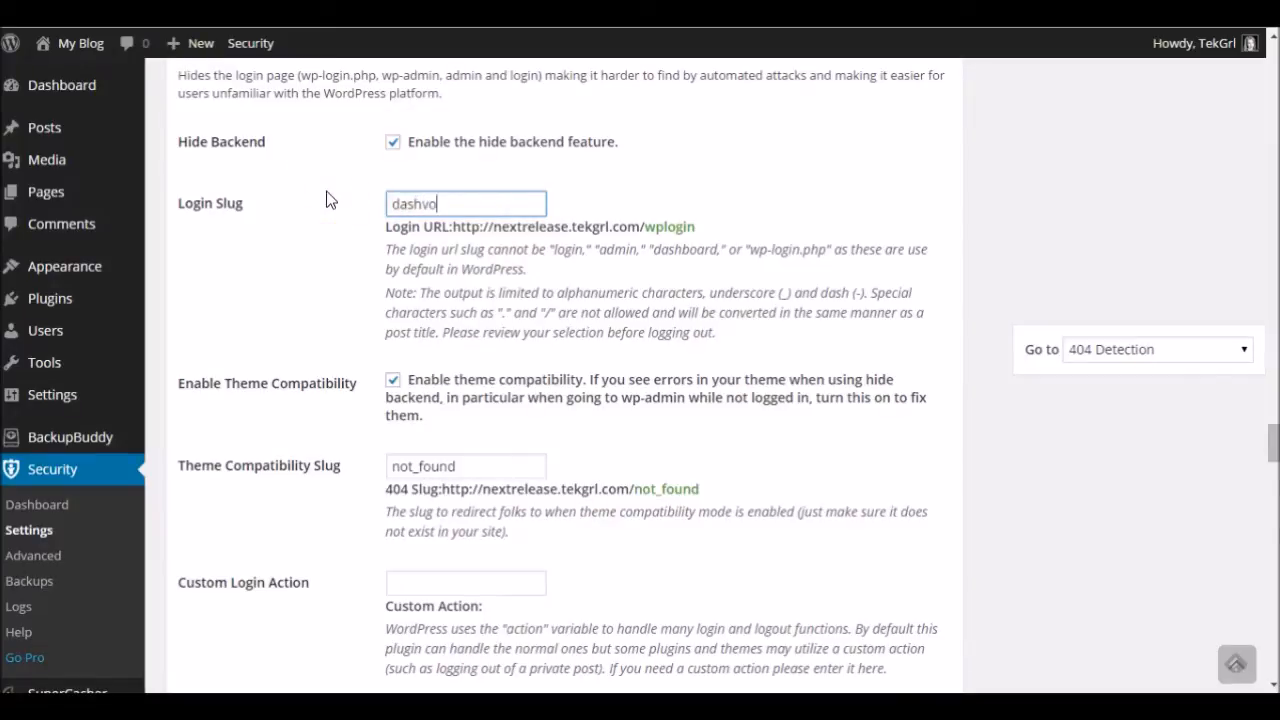
key("BackSpace")
key("BackSpace")
type("boardlogin")
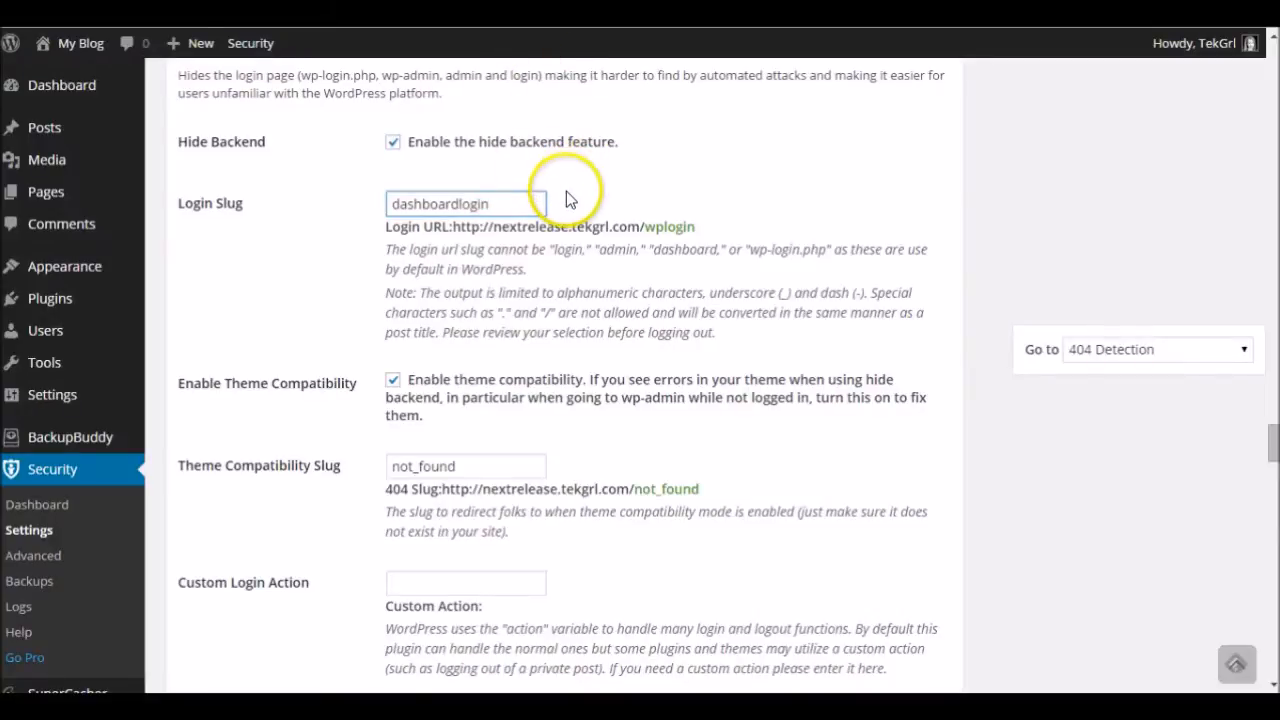
Step: Enable malware scanning in the Malware Scanning section
scroll(566, 199, "down", 4)
scroll(500, 380, "down", 1)
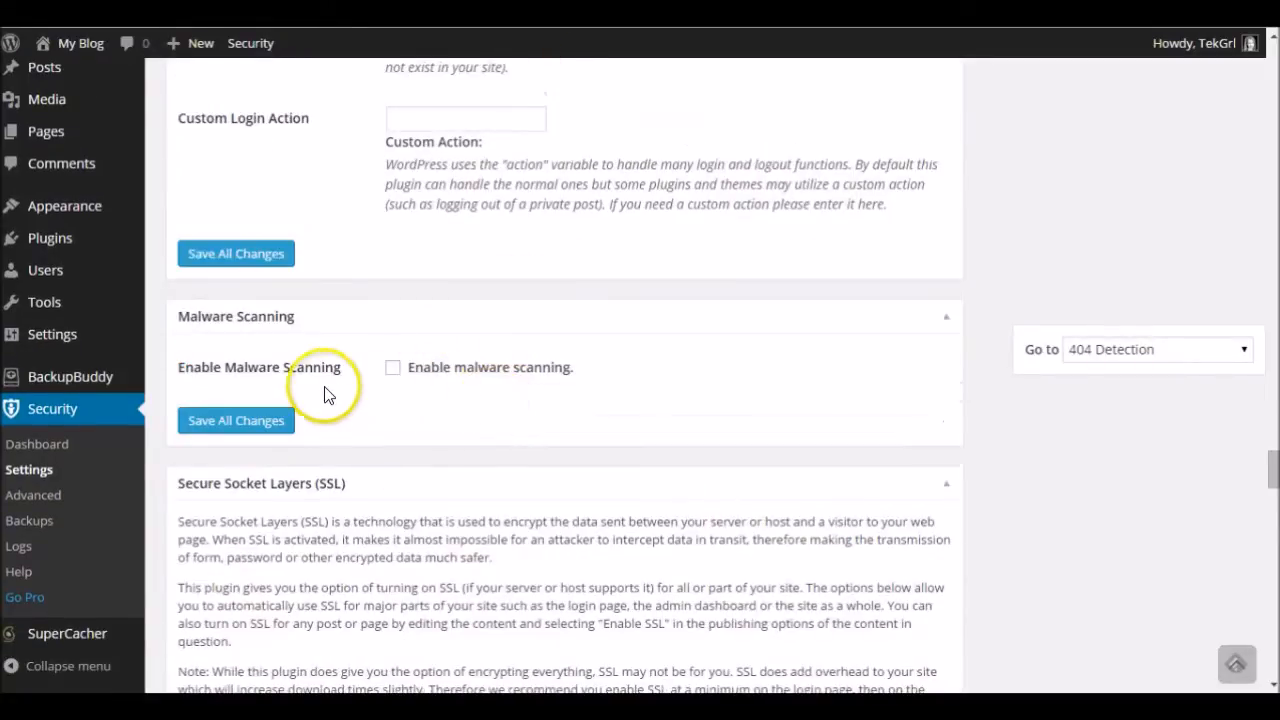
left_click(392, 369)
scroll(829, 362, "down", 1)
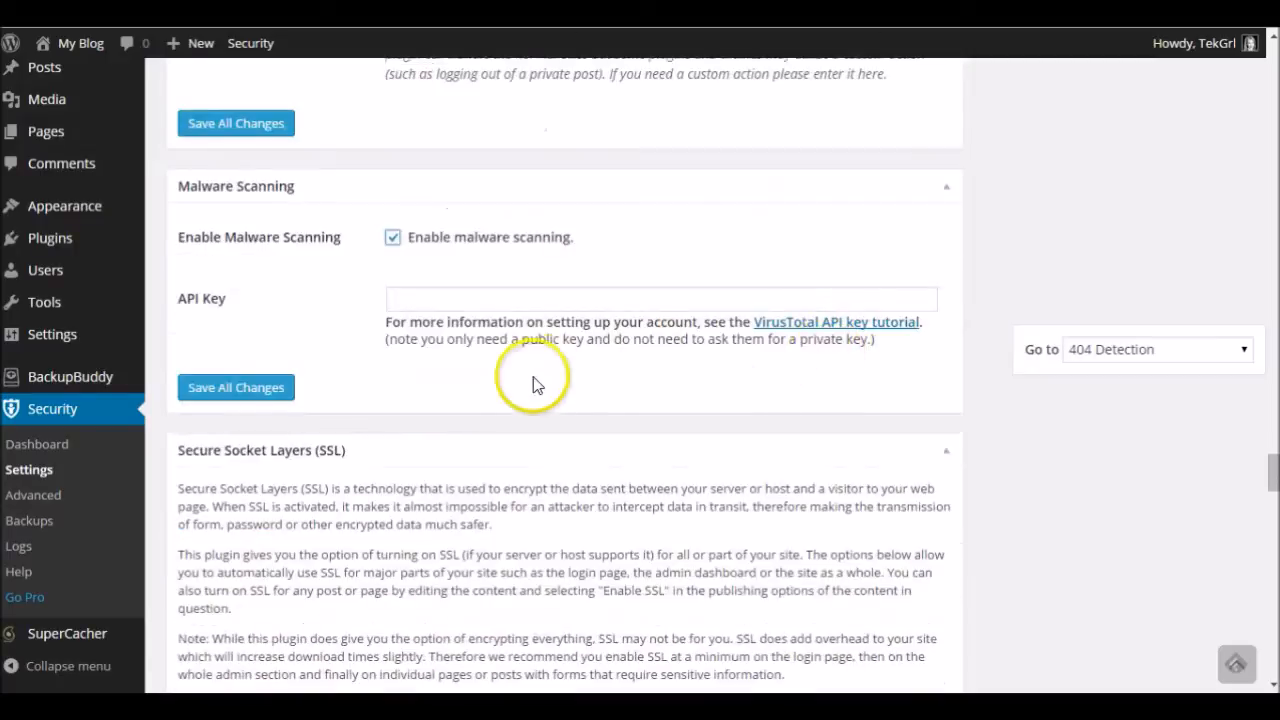
Step: Open the VirusTotal API key tutorial linked from the Malware Scanning section in a new browser tab
left_click(784, 326)
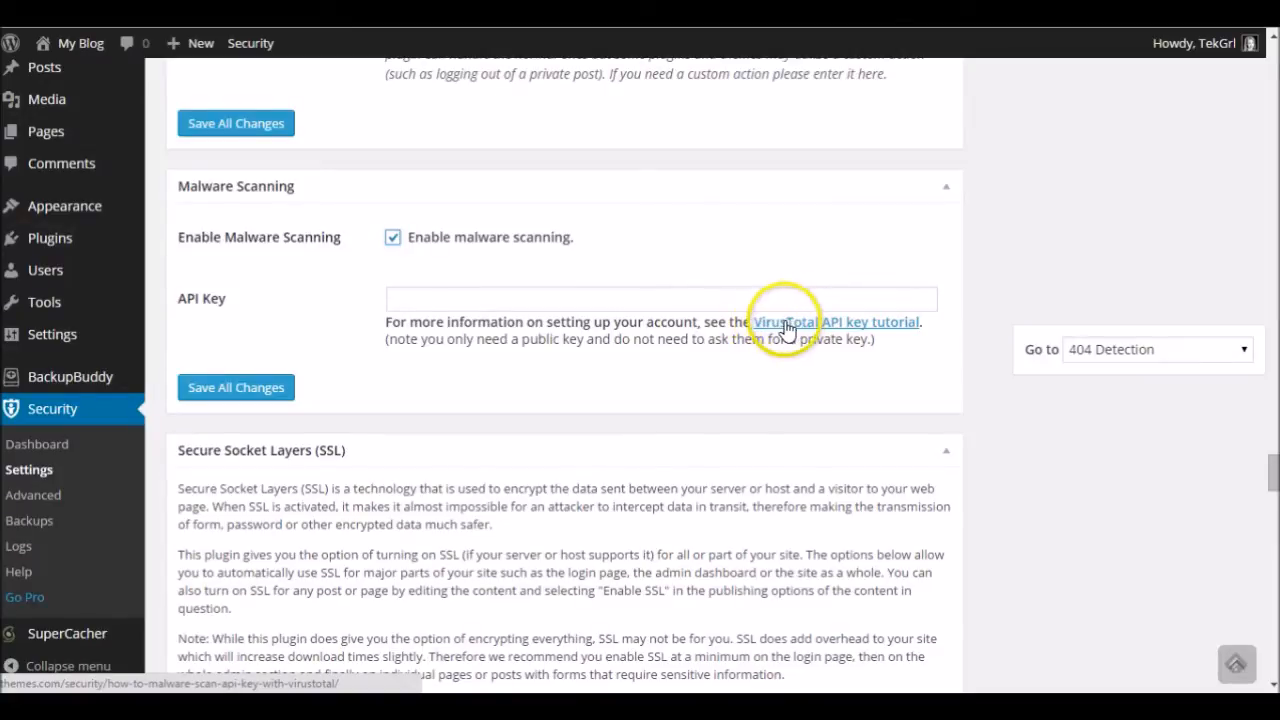
right_click(786, 326)
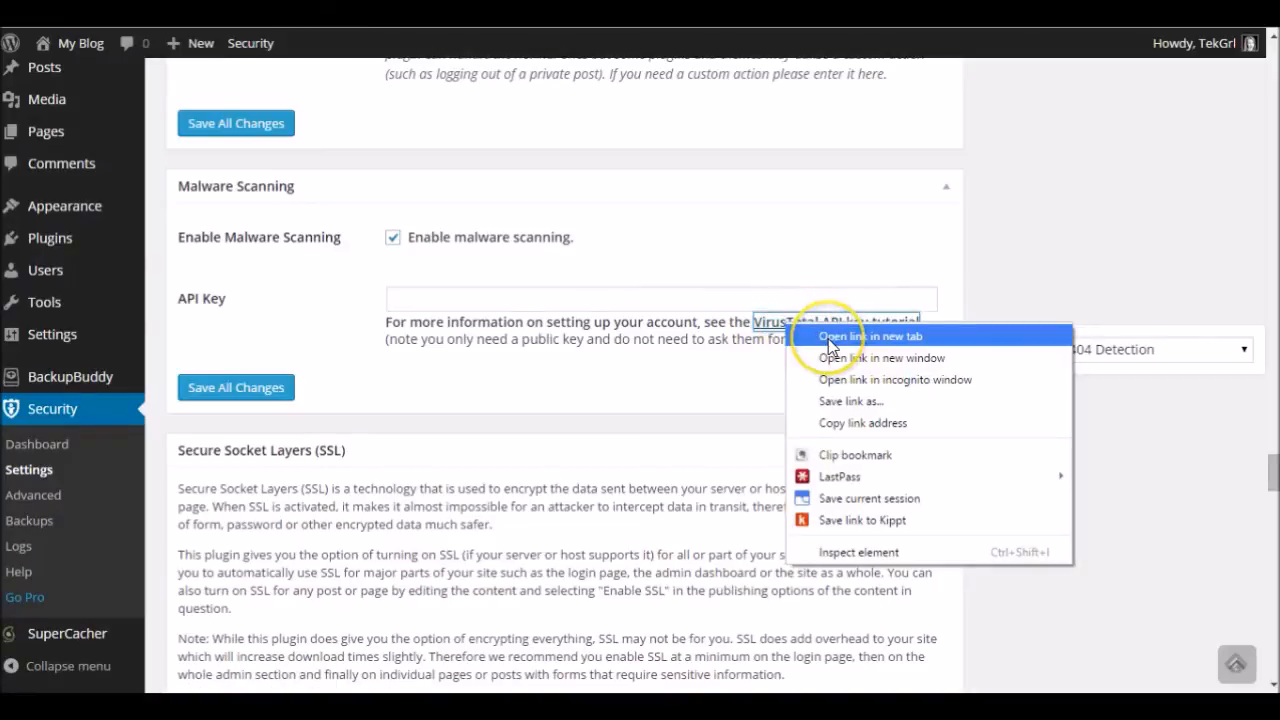
left_click(829, 338)
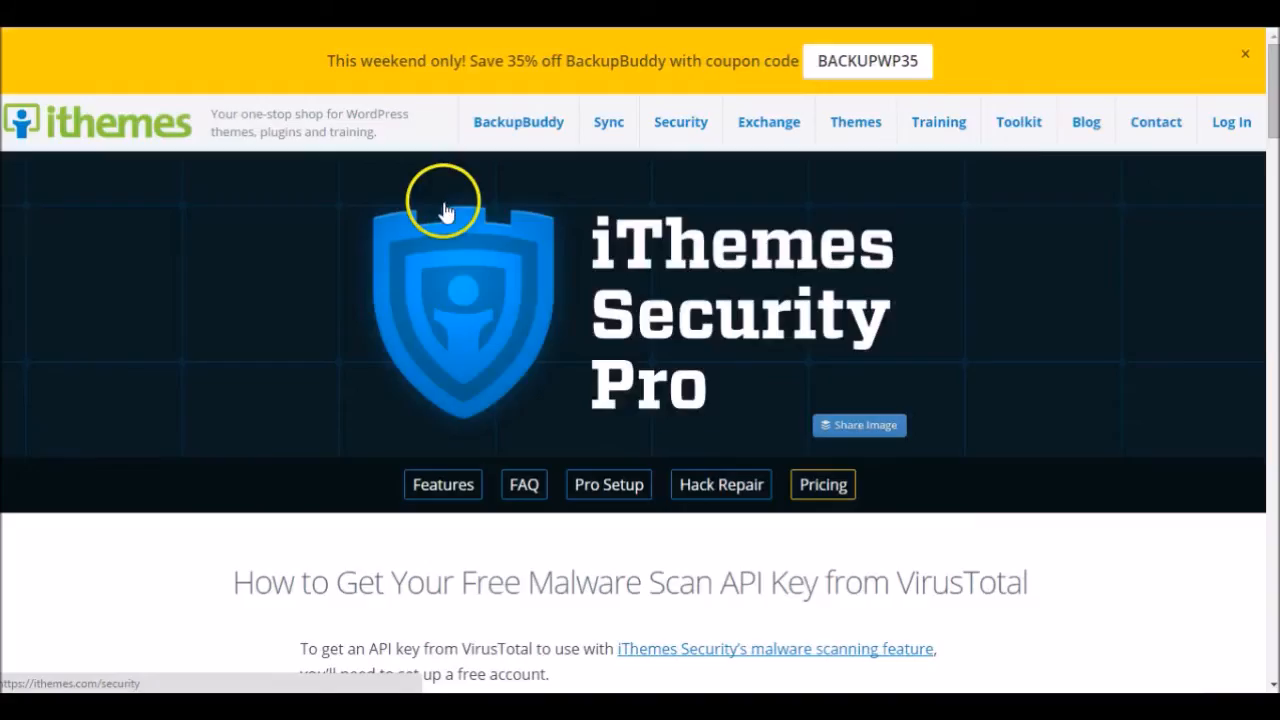
Step: Read through the tutorial's steps for creating a free VirusTotal account and finding its API key
scroll(657, 323, "down", 3)
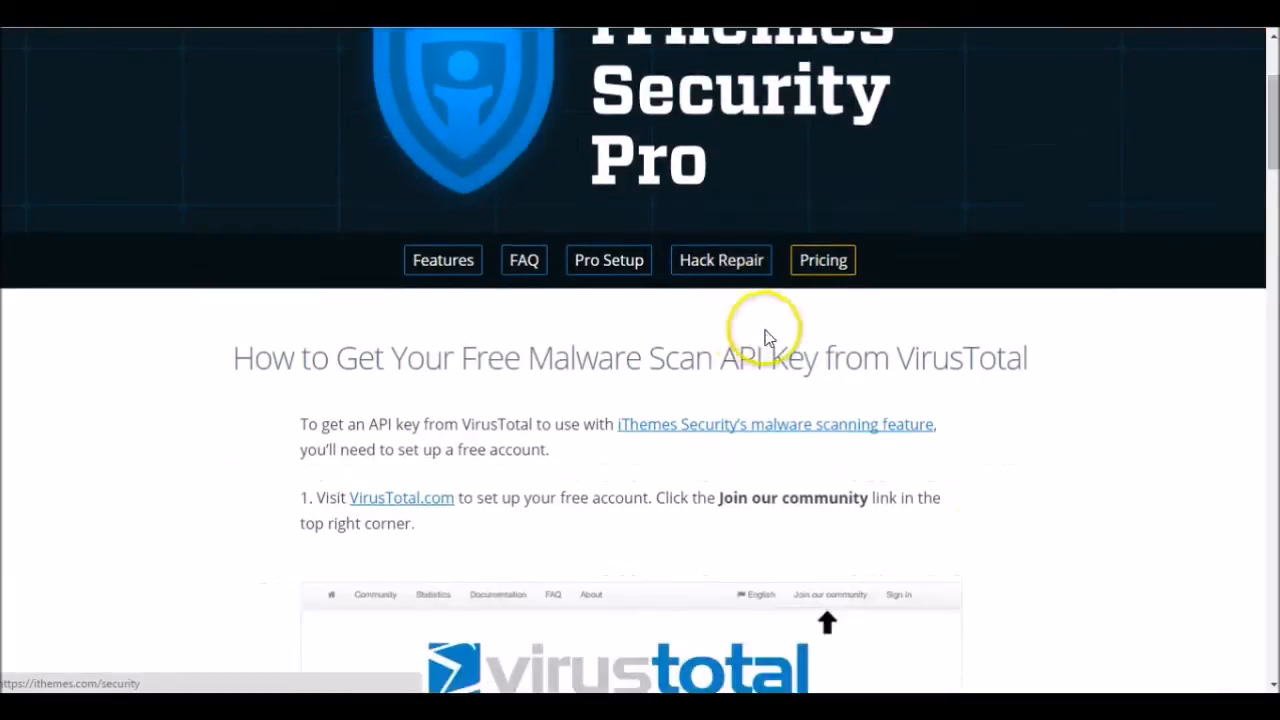
scroll(765, 338, "down", 2)
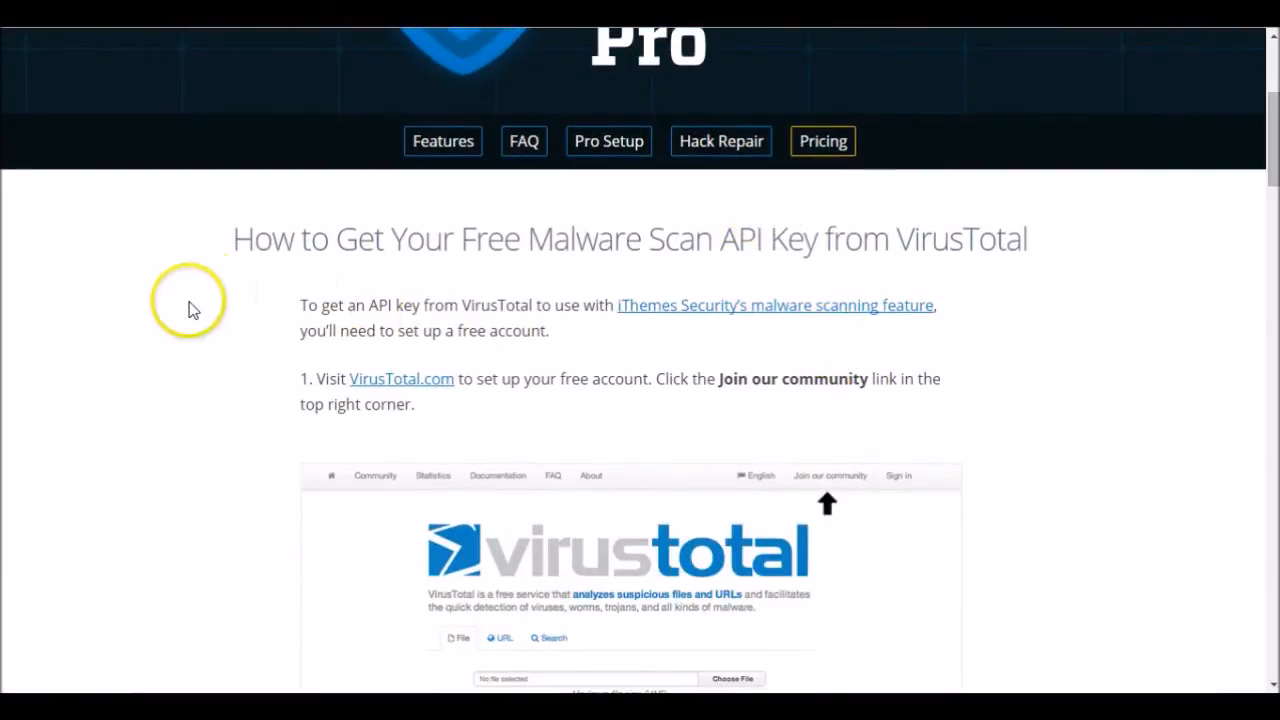
scroll(515, 340, "down", 2)
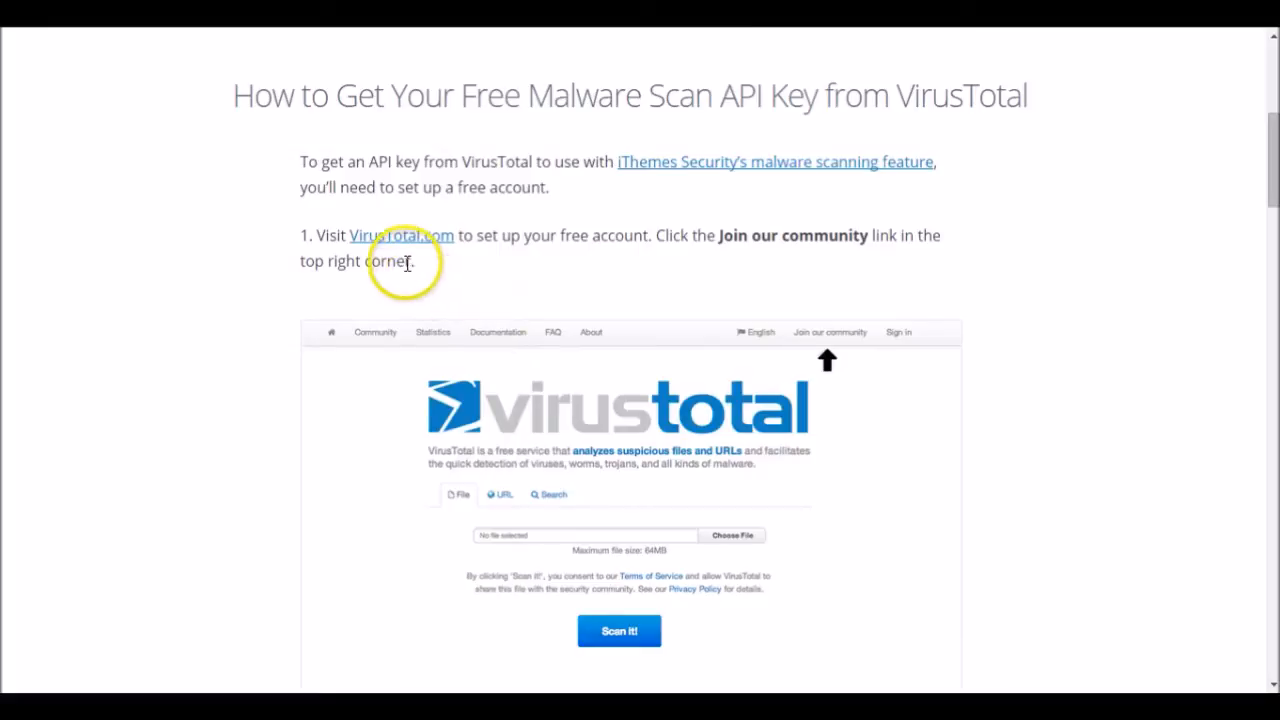
scroll(581, 290, "down", 6)
scroll(600, 405, "down", 3)
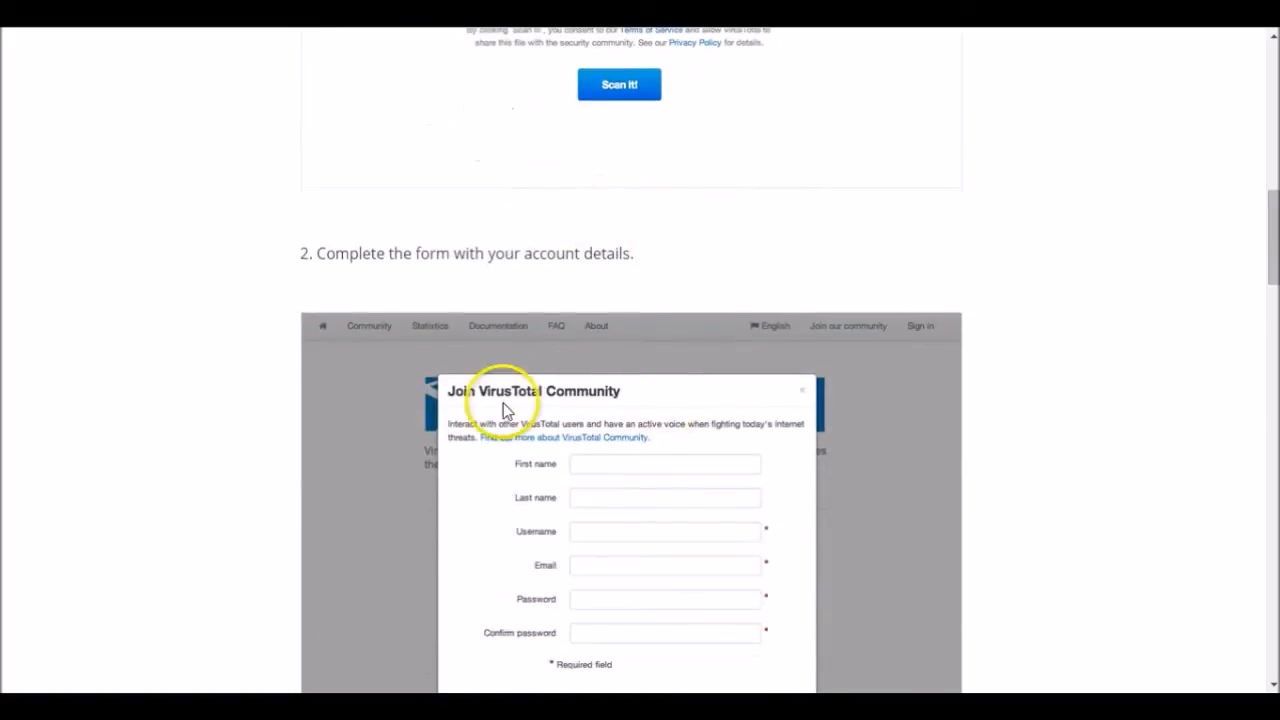
scroll(705, 513, "down", 5)
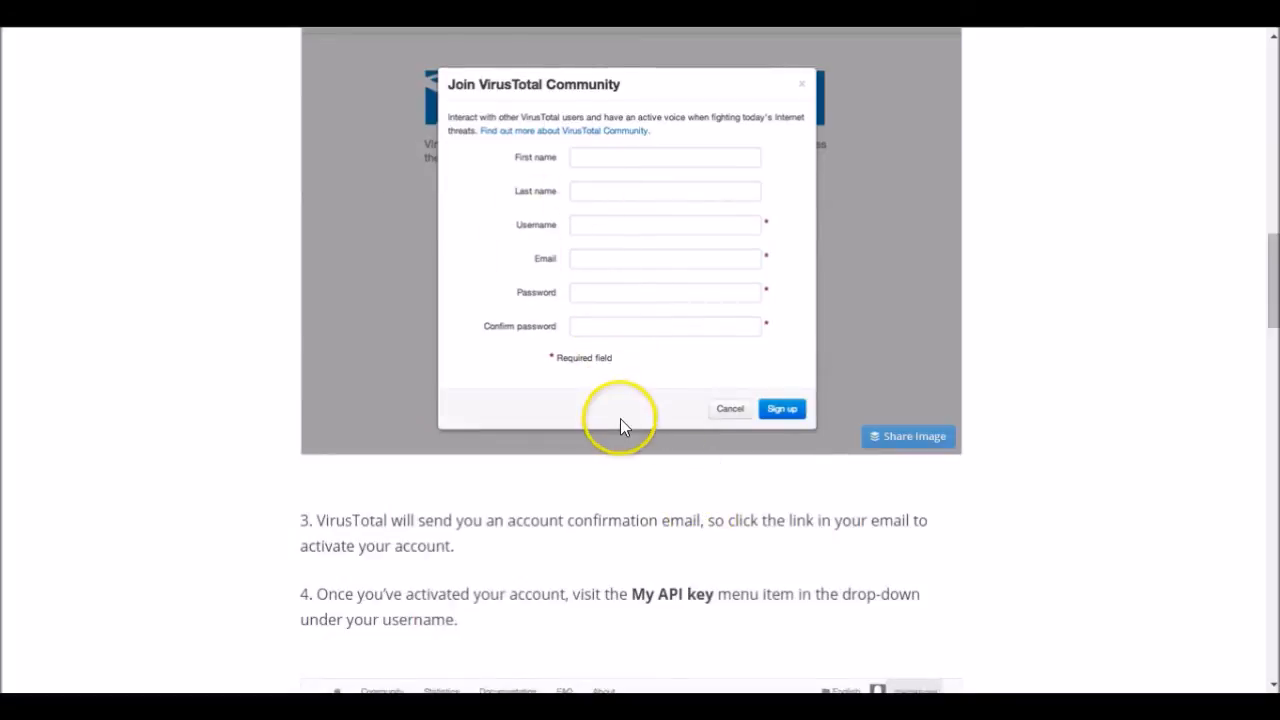
scroll(619, 420, "down", 2)
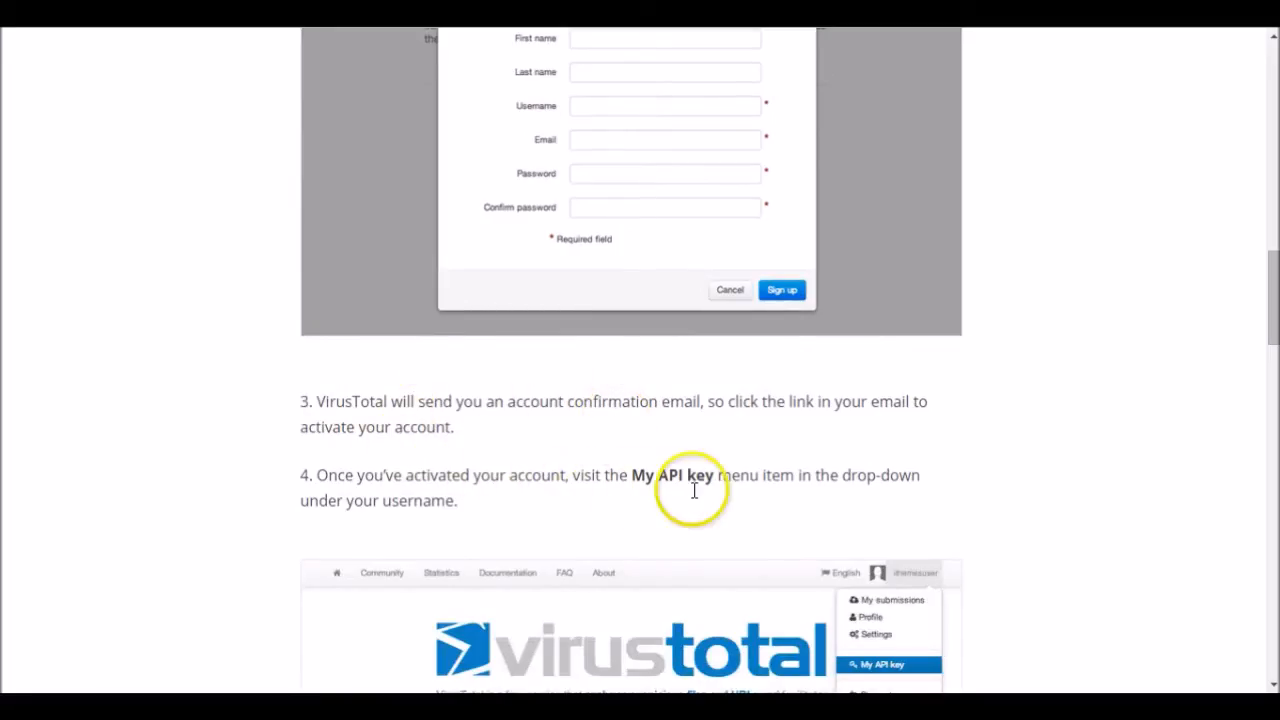
scroll(729, 500, "down", 2)
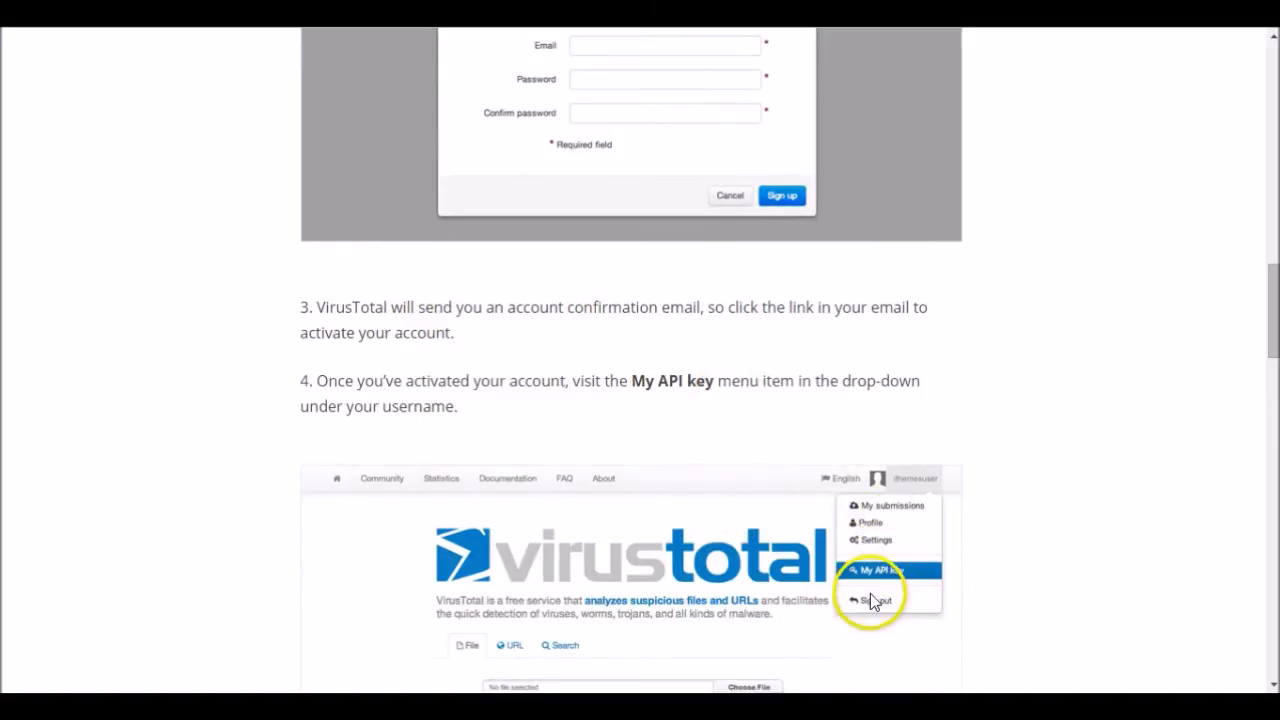
scroll(831, 551, "down", 4)
scroll(770, 595, "down", 2)
scroll(766, 585, "up", 15)
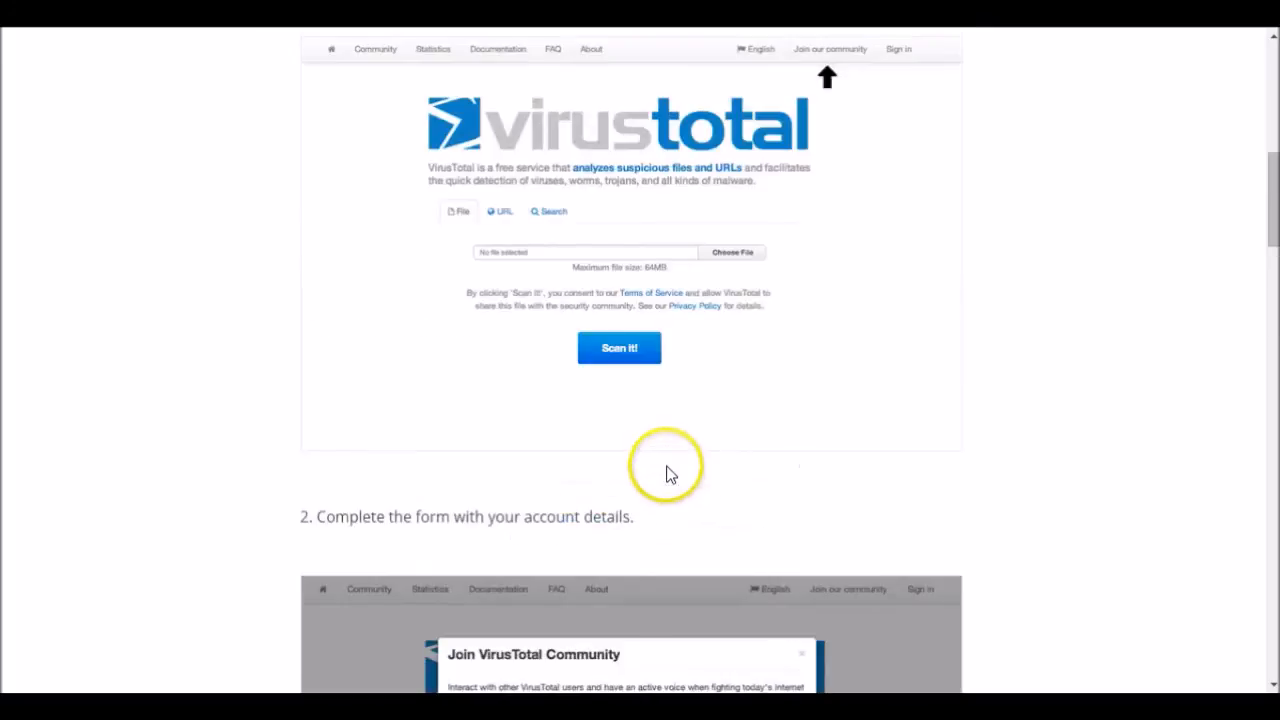
Step: Review the tutorial's instructions for joining the VirusTotal community and completing the account form
scroll(670, 474, "up", 2)
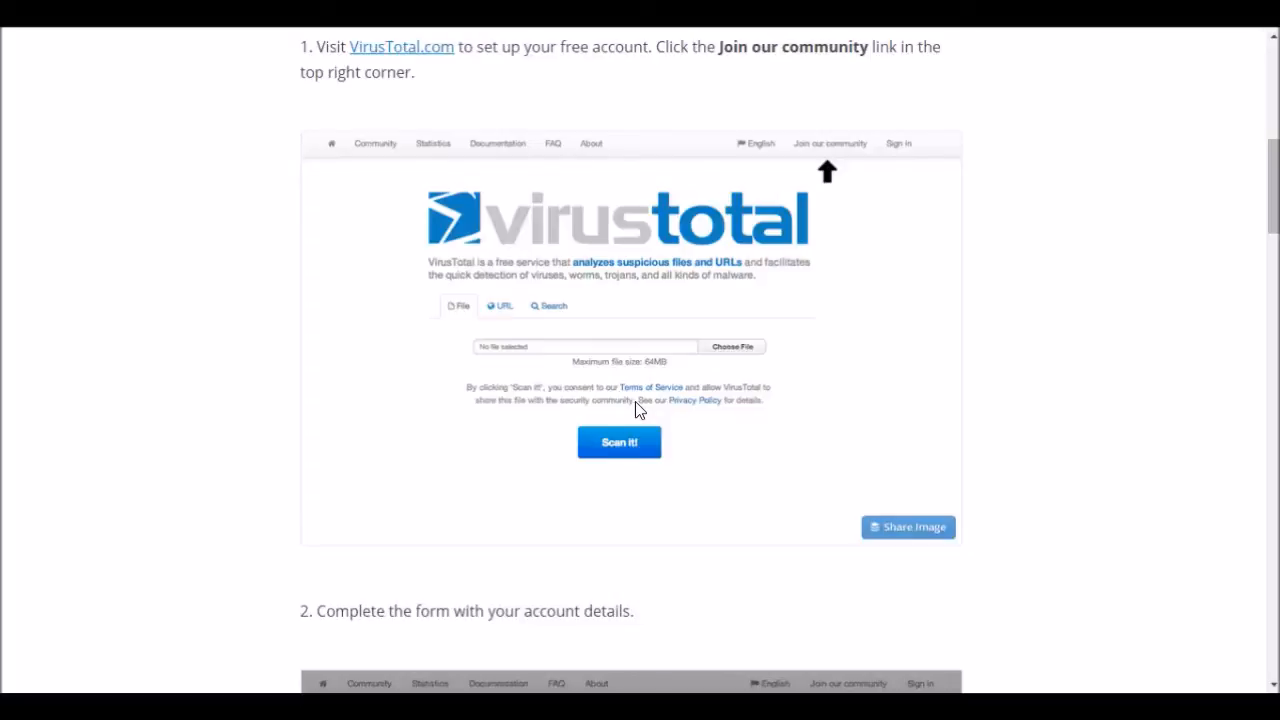
scroll(635, 410, "up", 2)
scroll(650, 450, "up", 3)
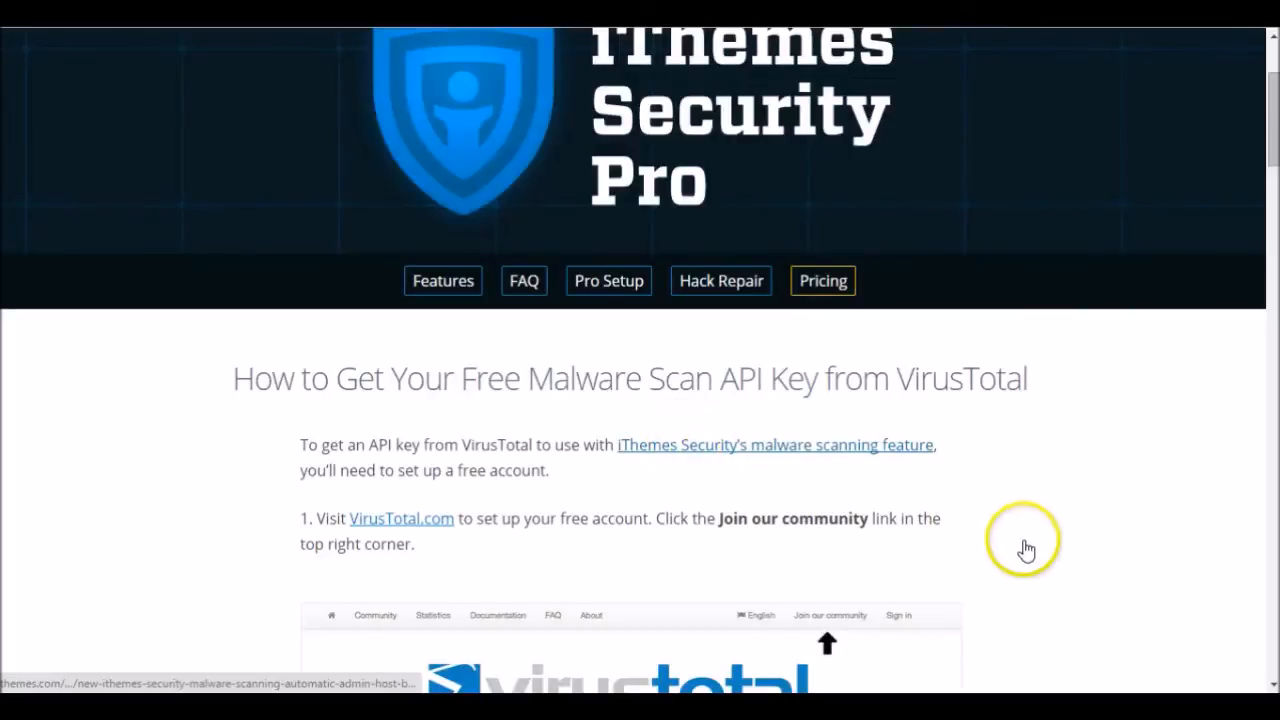
scroll(1025, 535, "down", 4)
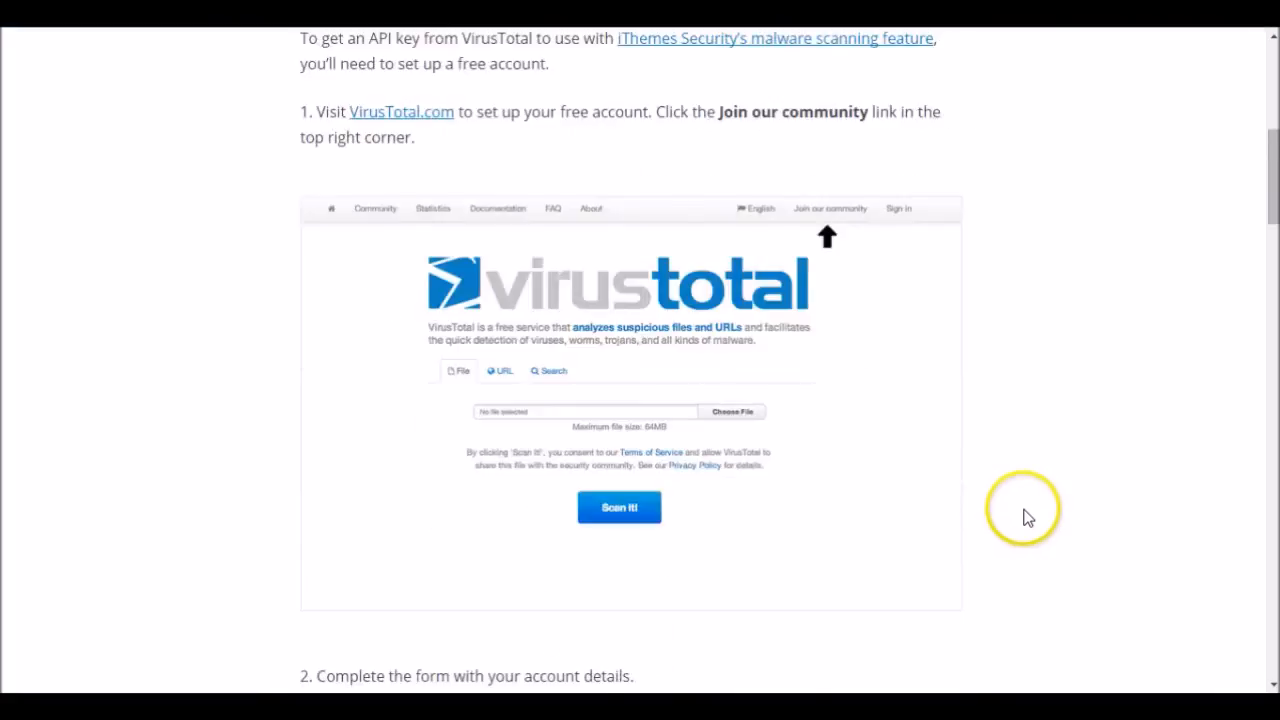
scroll(1025, 518, "down", 4)
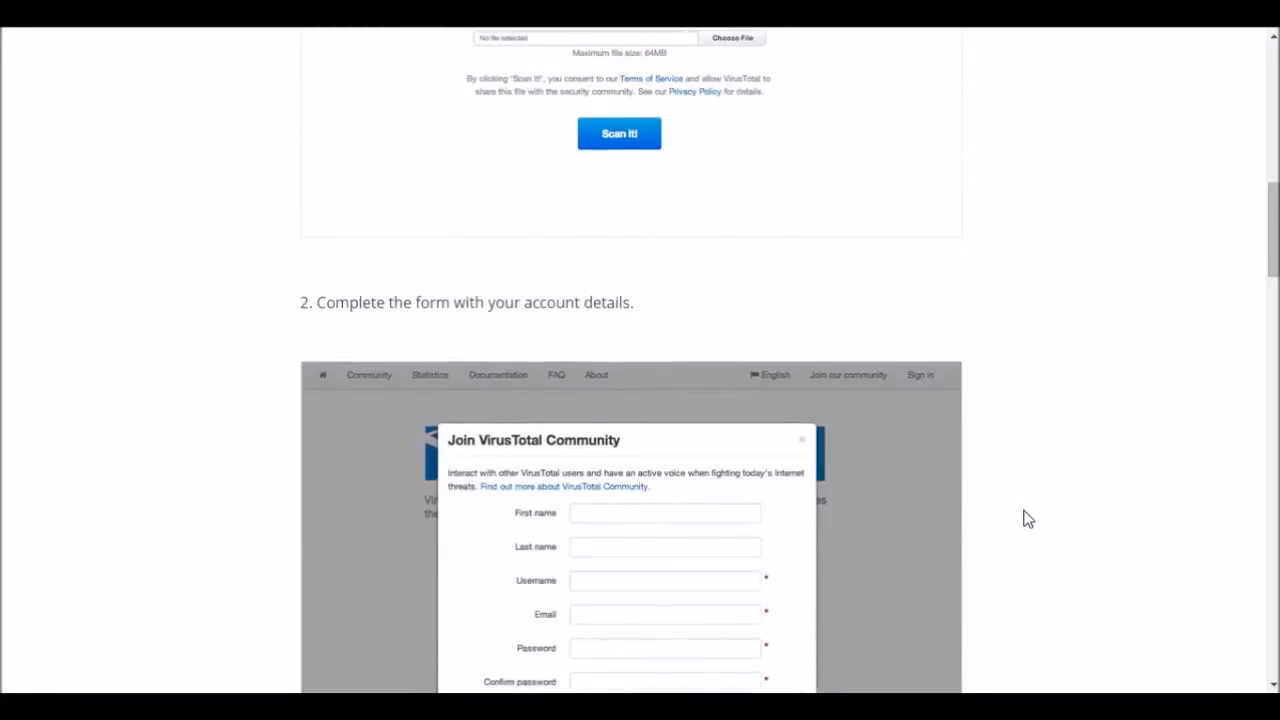
scroll(1028, 519, "down", 2)
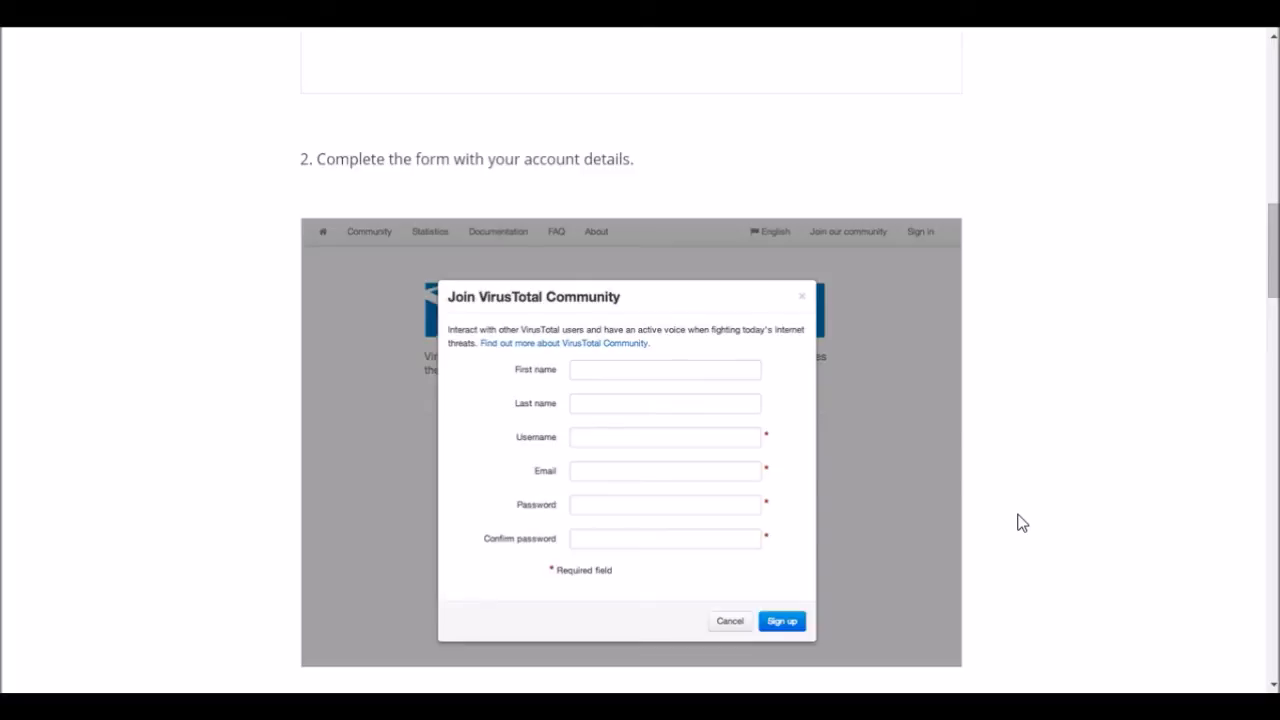
scroll(1000, 451, "up", 5)
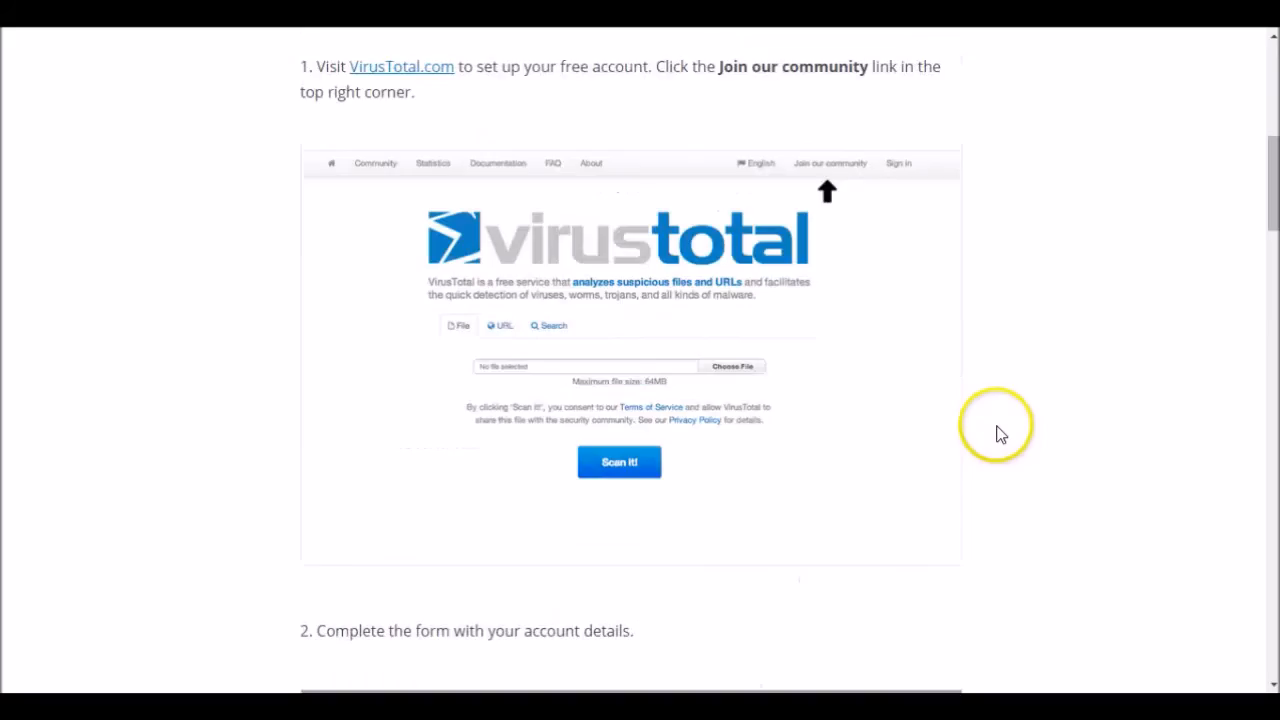
scroll(996, 430, "up", 3)
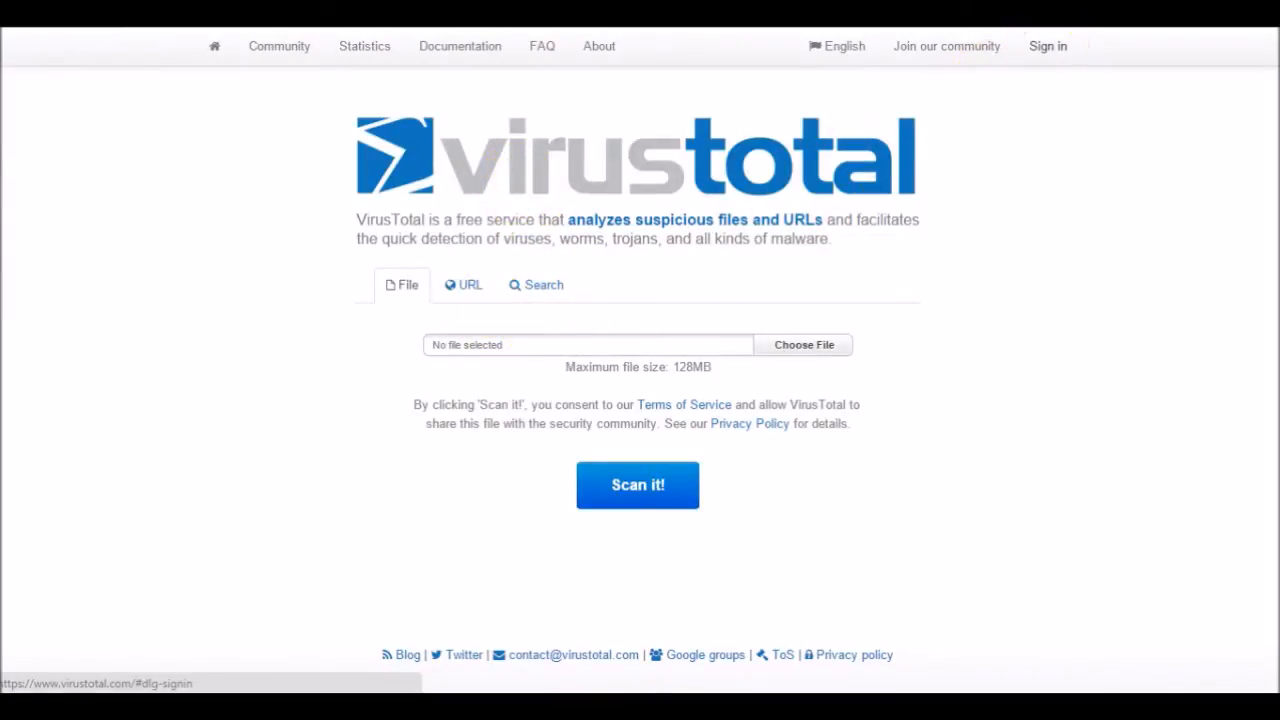
left_click(280, 5)
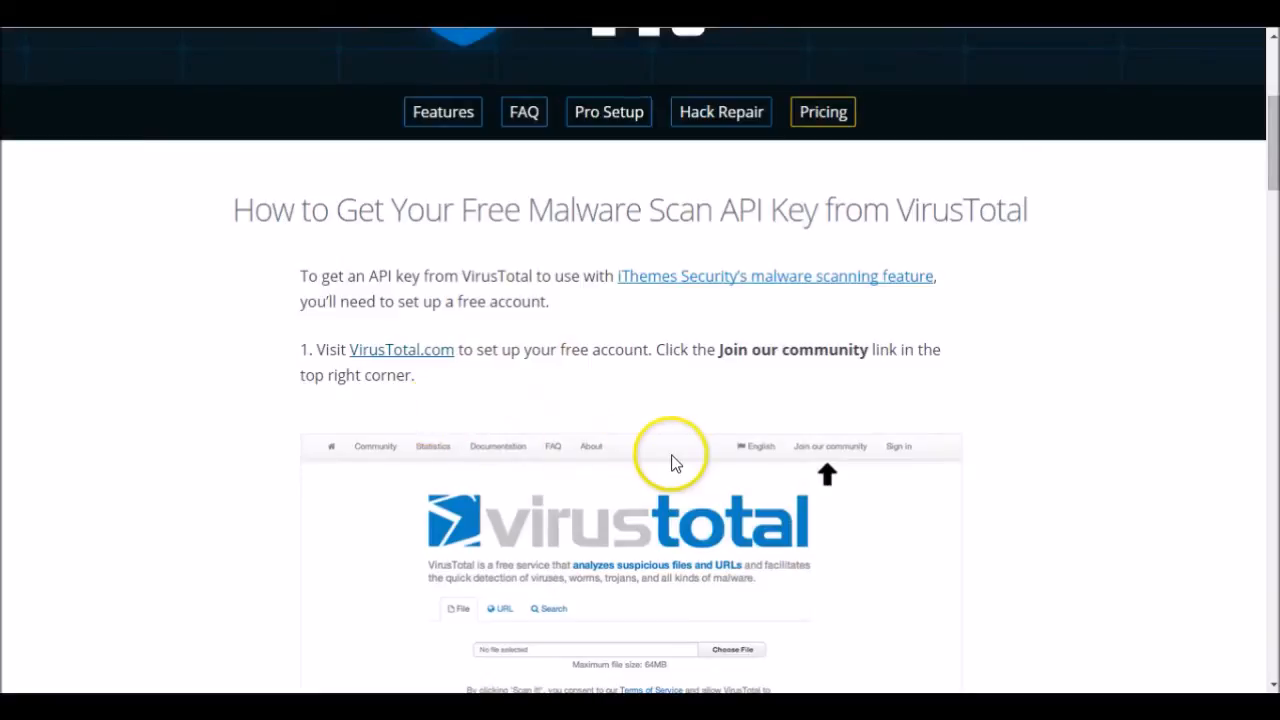
scroll(677, 457, "down", 2)
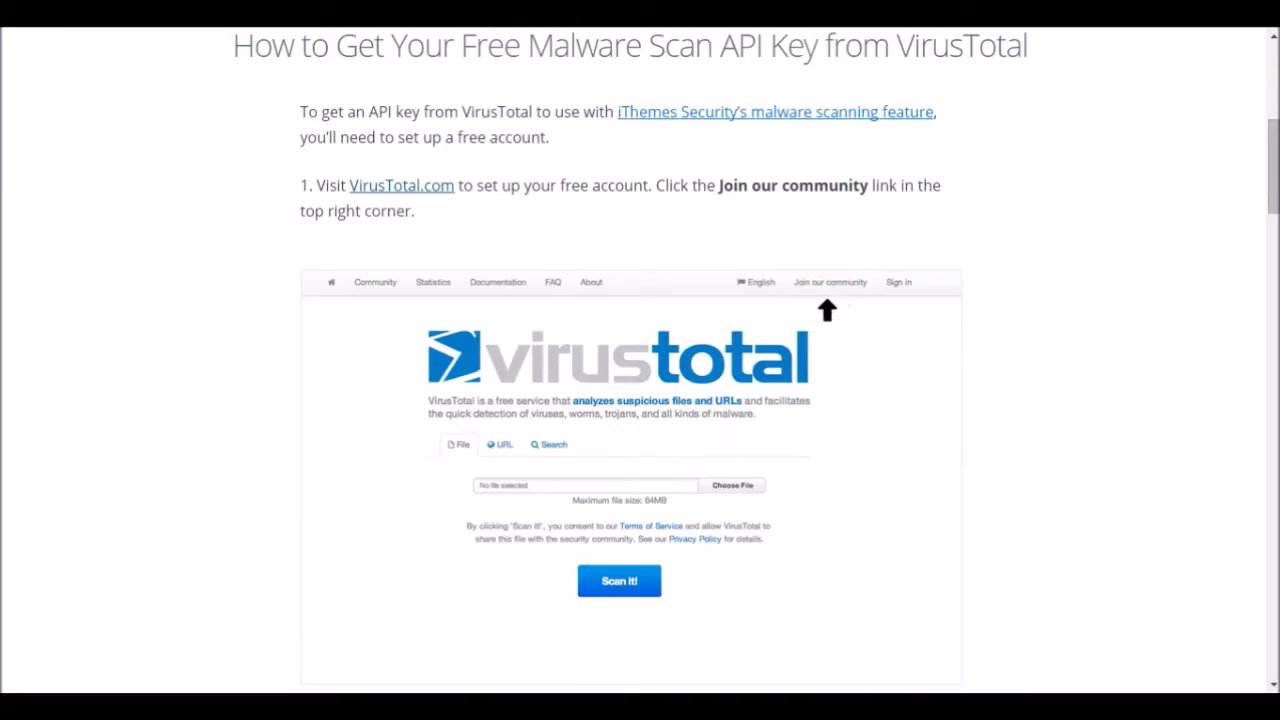
Step: Open the community sign-up form on the VirusTotal site, look over its required fields and close it without submitting
left_click(560, 5)
left_click(938, 50)
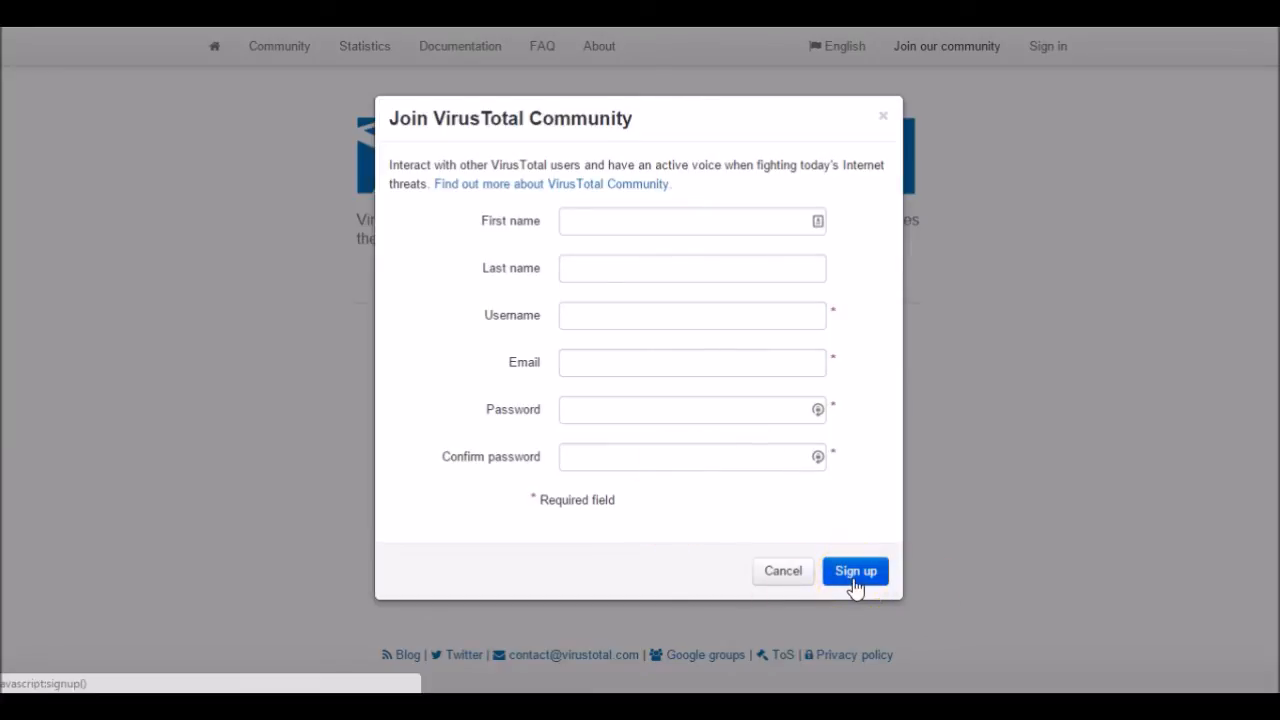
left_click(787, 574)
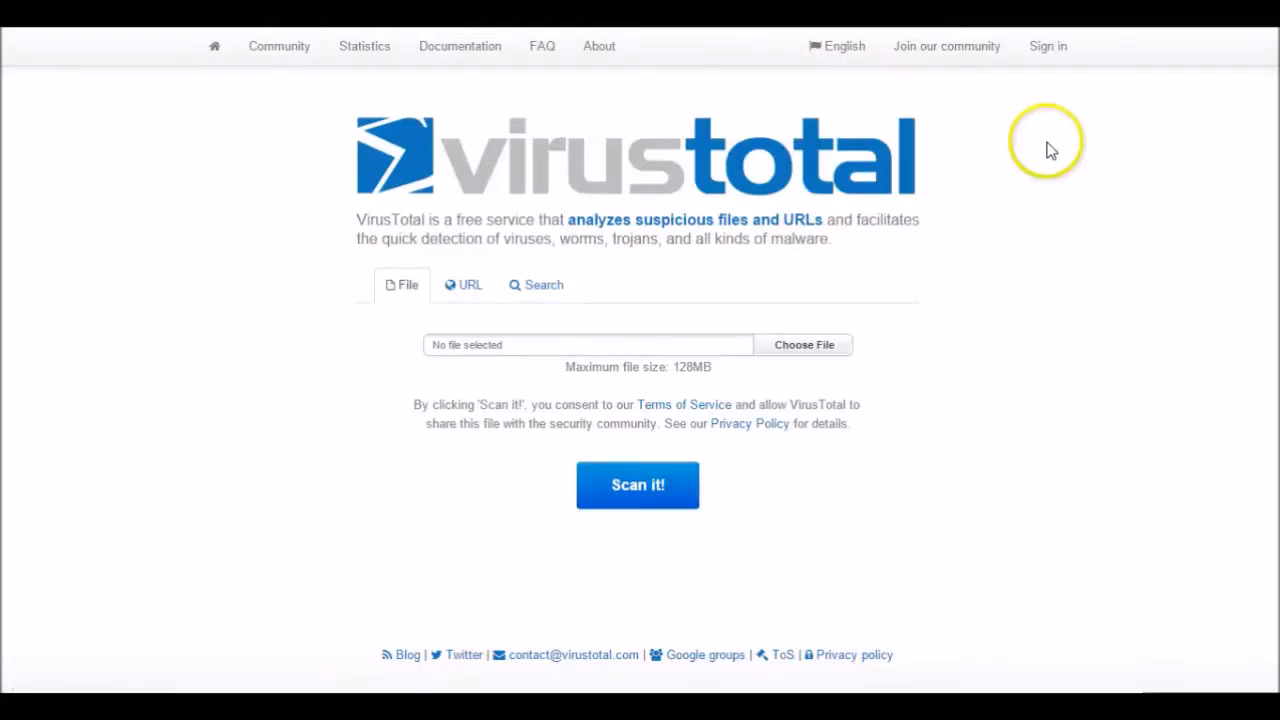
Step: Sign in to the existing VirusTotal account and open its My API Key page
left_click(1050, 52)
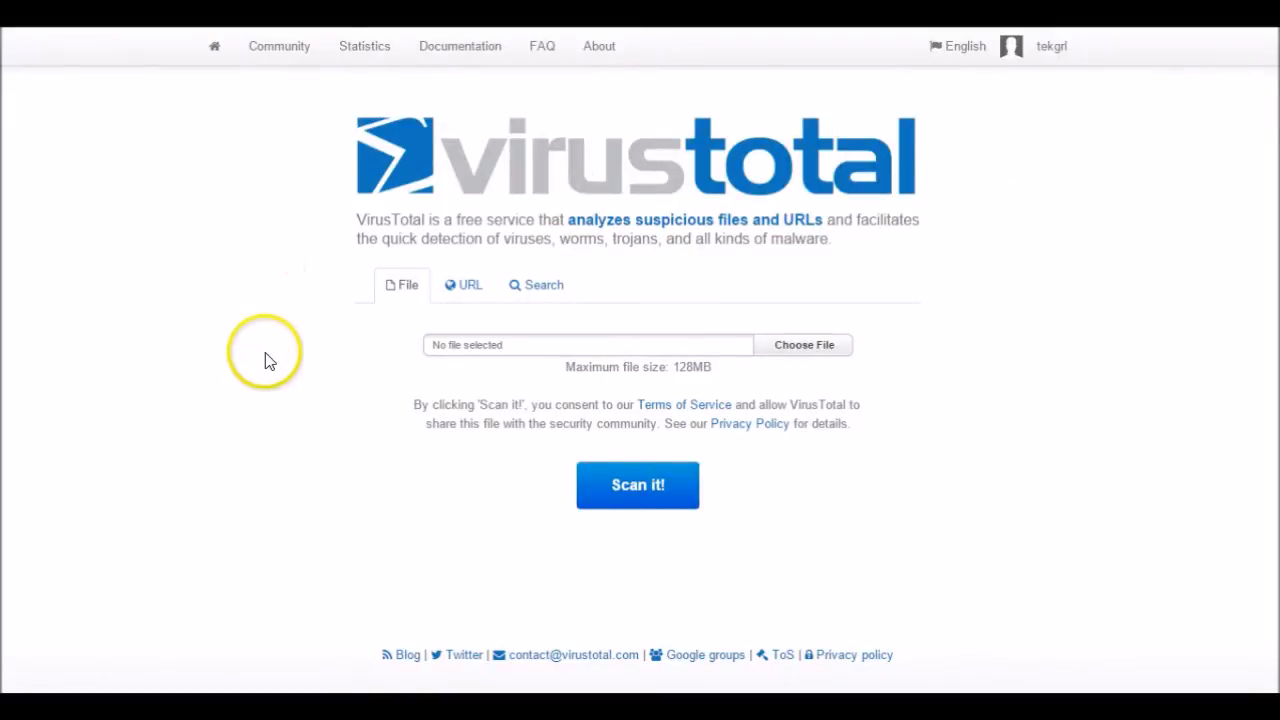
left_click(1050, 52)
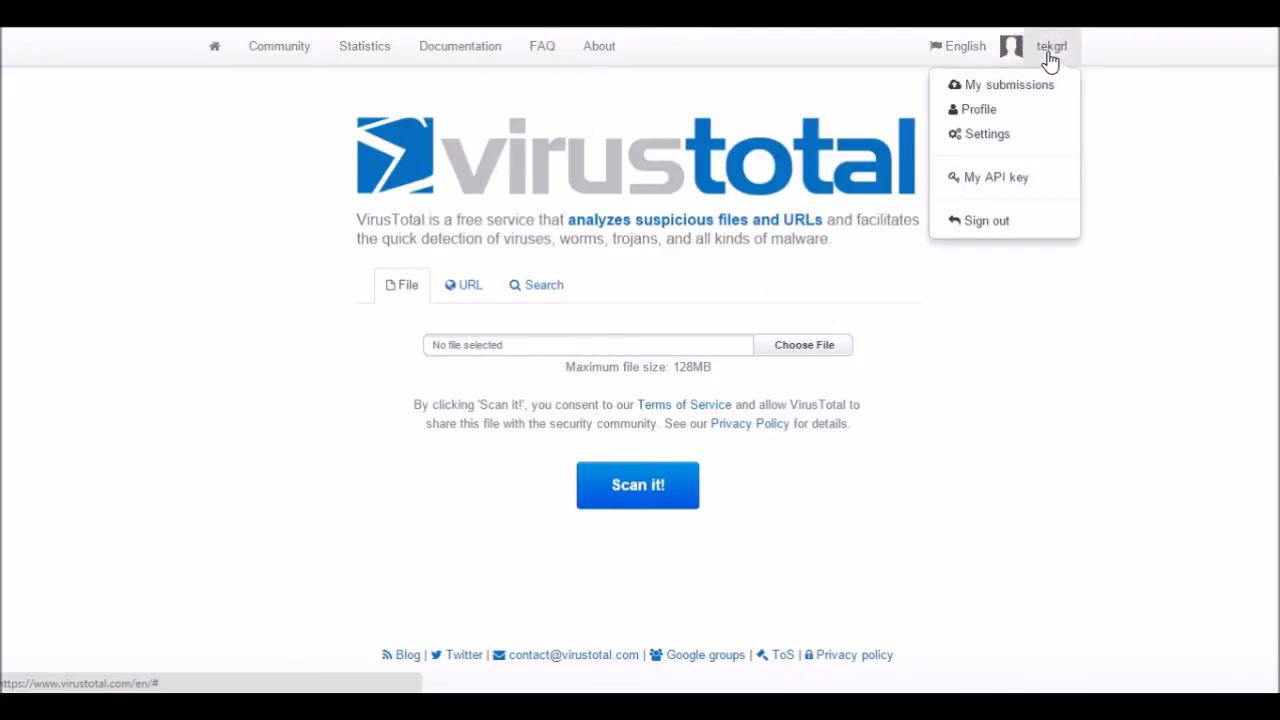
left_click(1015, 185)
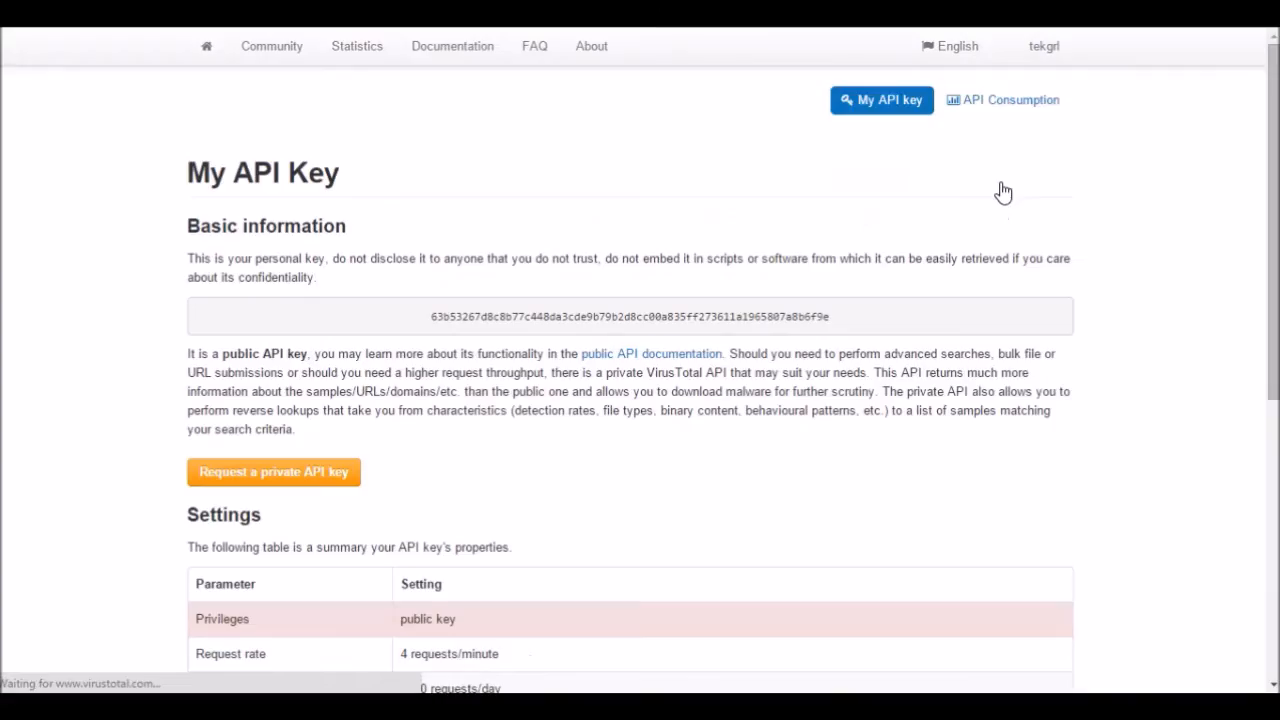
Step: Copy the VirusTotal public API key and paste it into the API Key field of the Malware Scanning settings
double_click(572, 317)
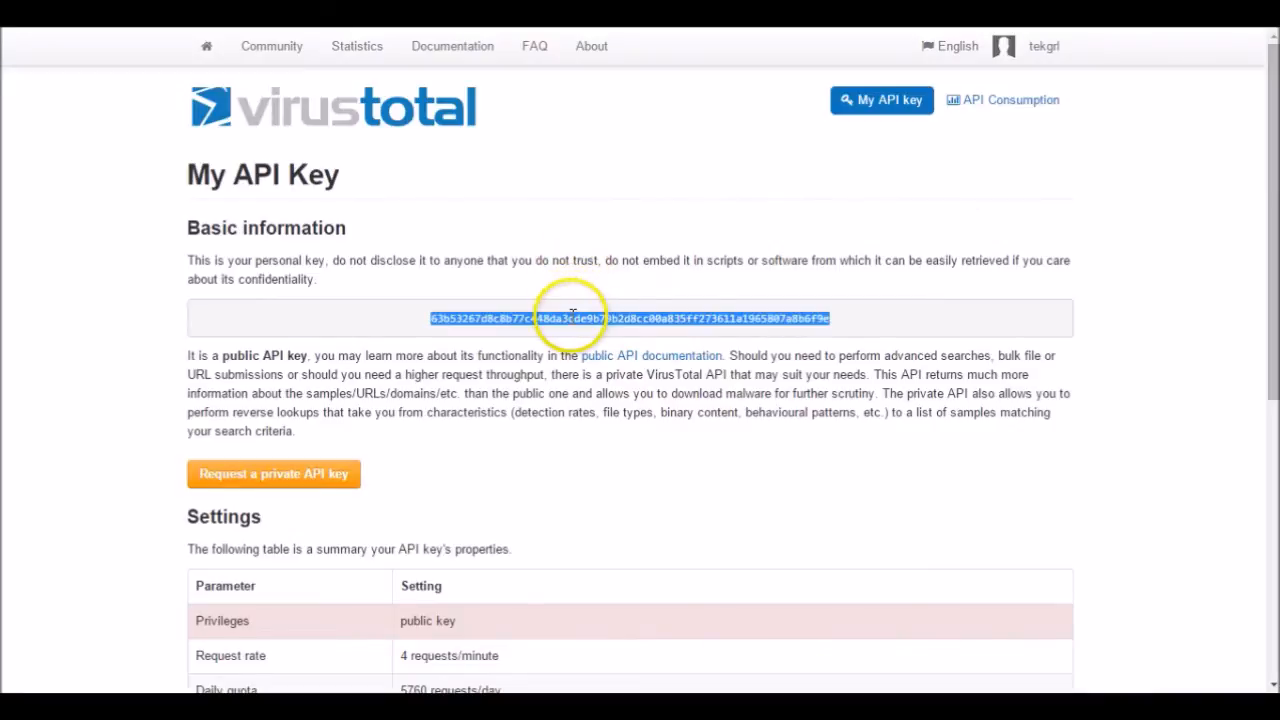
right_click(574, 315)
left_click(629, 333)
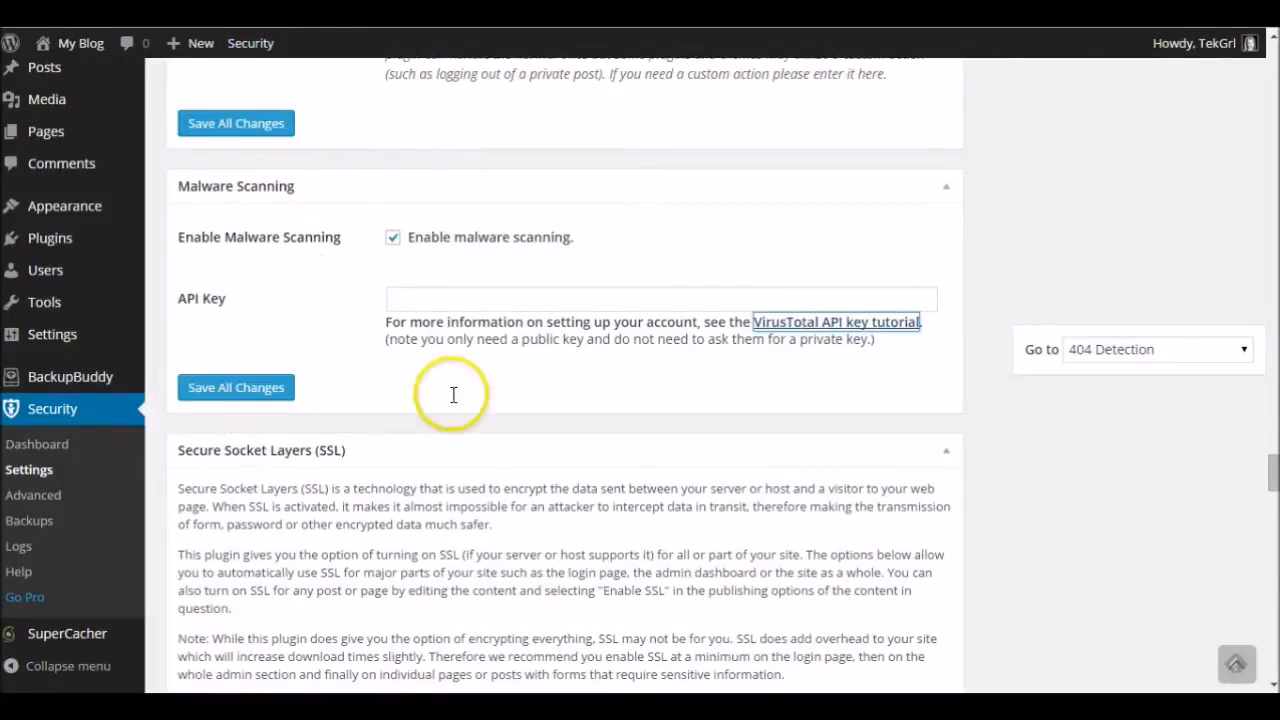
left_click(436, 296)
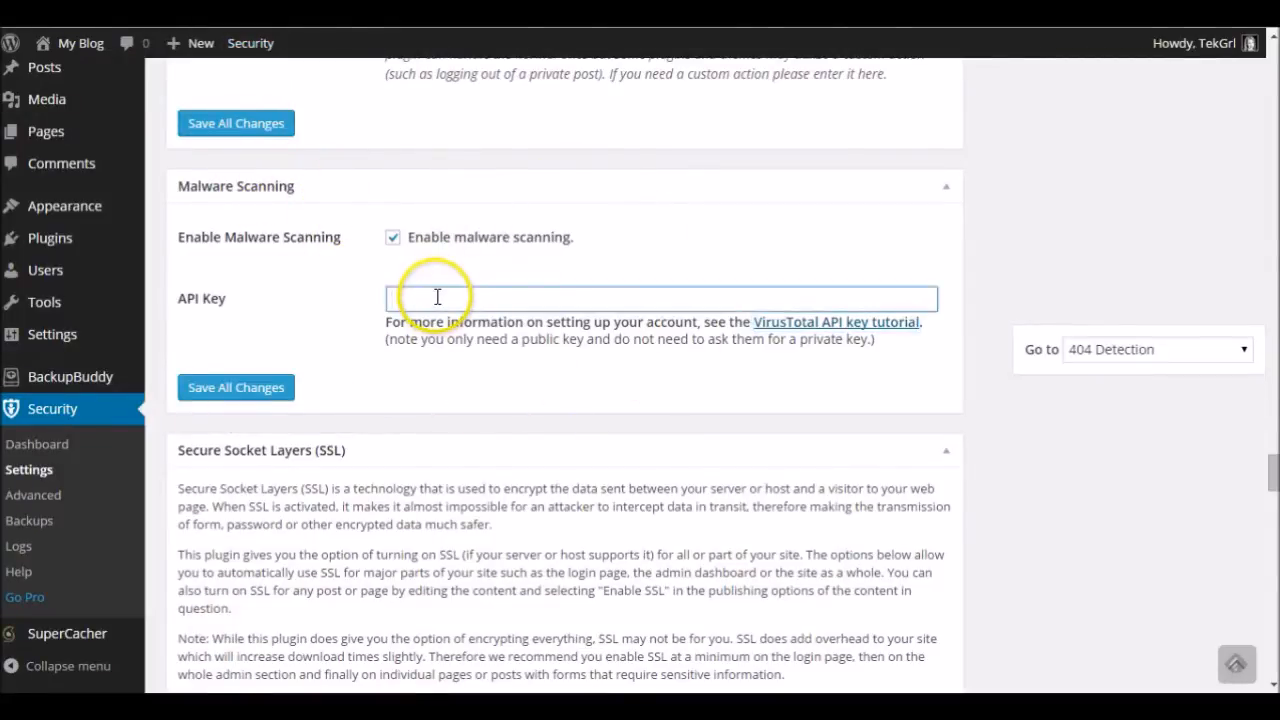
key("ctrl+v")
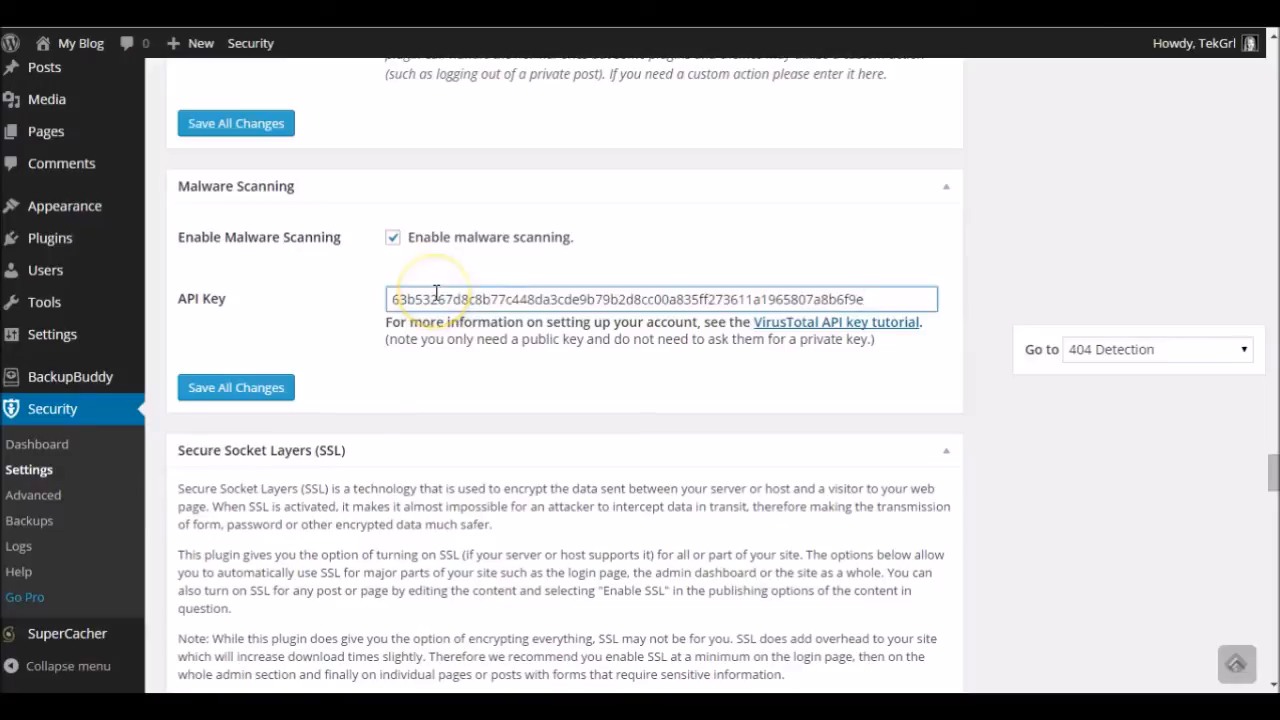
Step: Return to the VirusTotal site and check where the account options lead to the API key
left_click(435, 304)
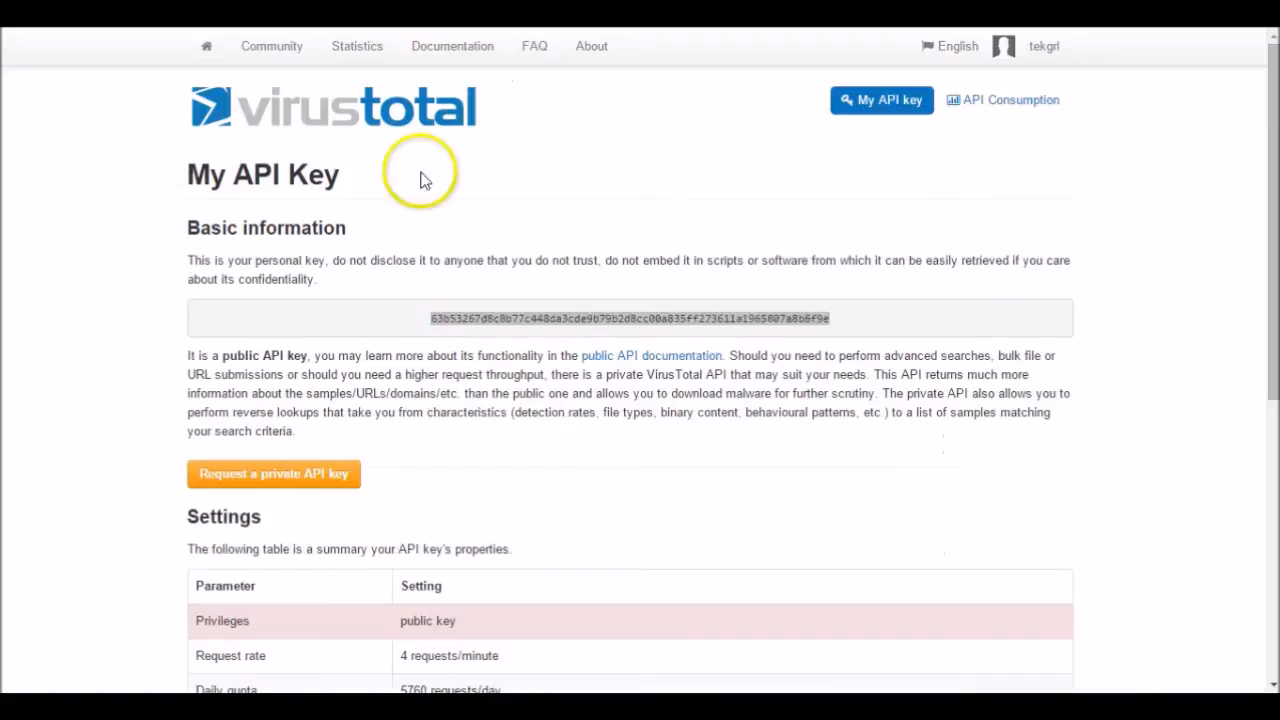
left_click(1042, 55)
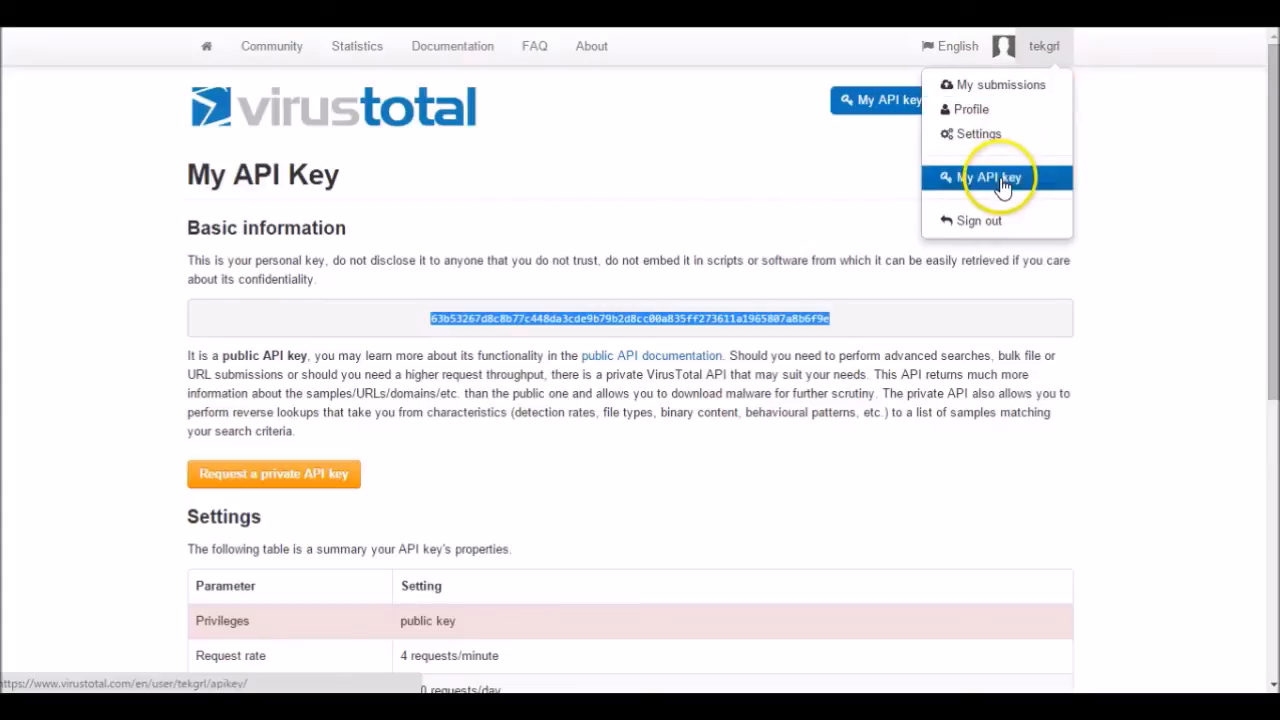
left_click(710, 205)
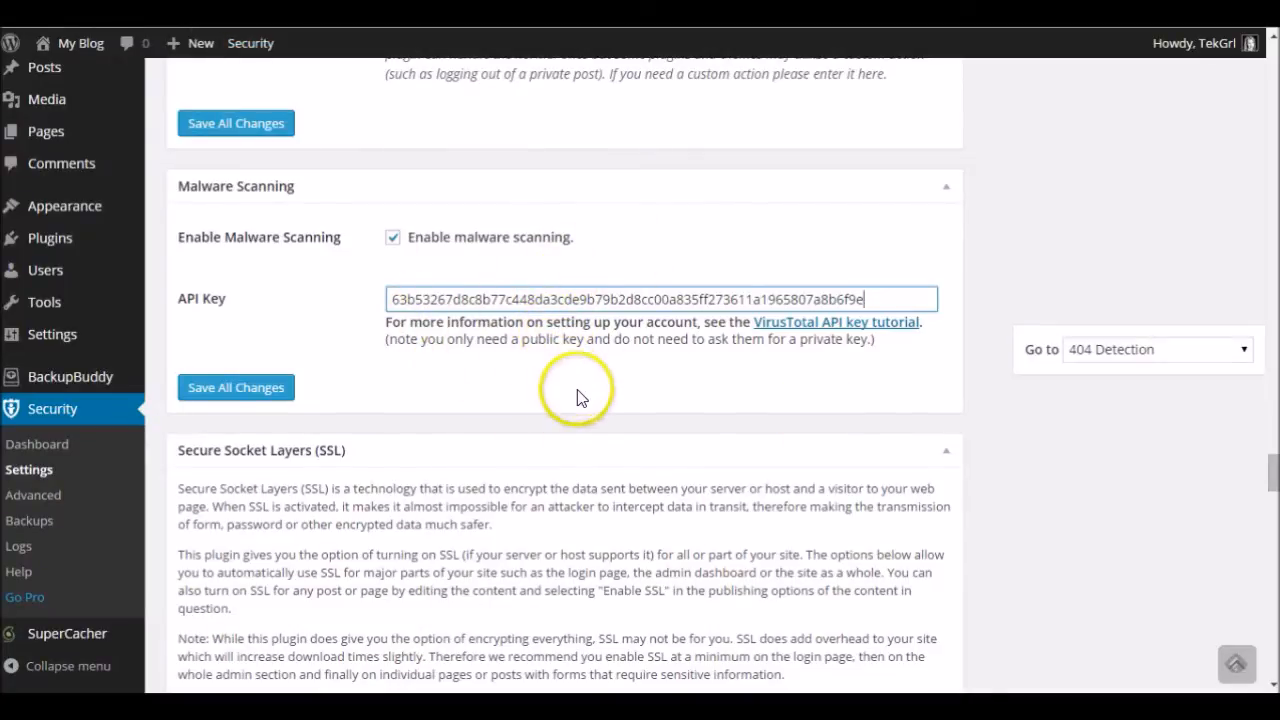
Step: Read the Secure Socket Layers section, including the server support warning and the front-end, login and dashboard SSL options
scroll(520, 320, "down", 2)
scroll(540, 300, "up", 1)
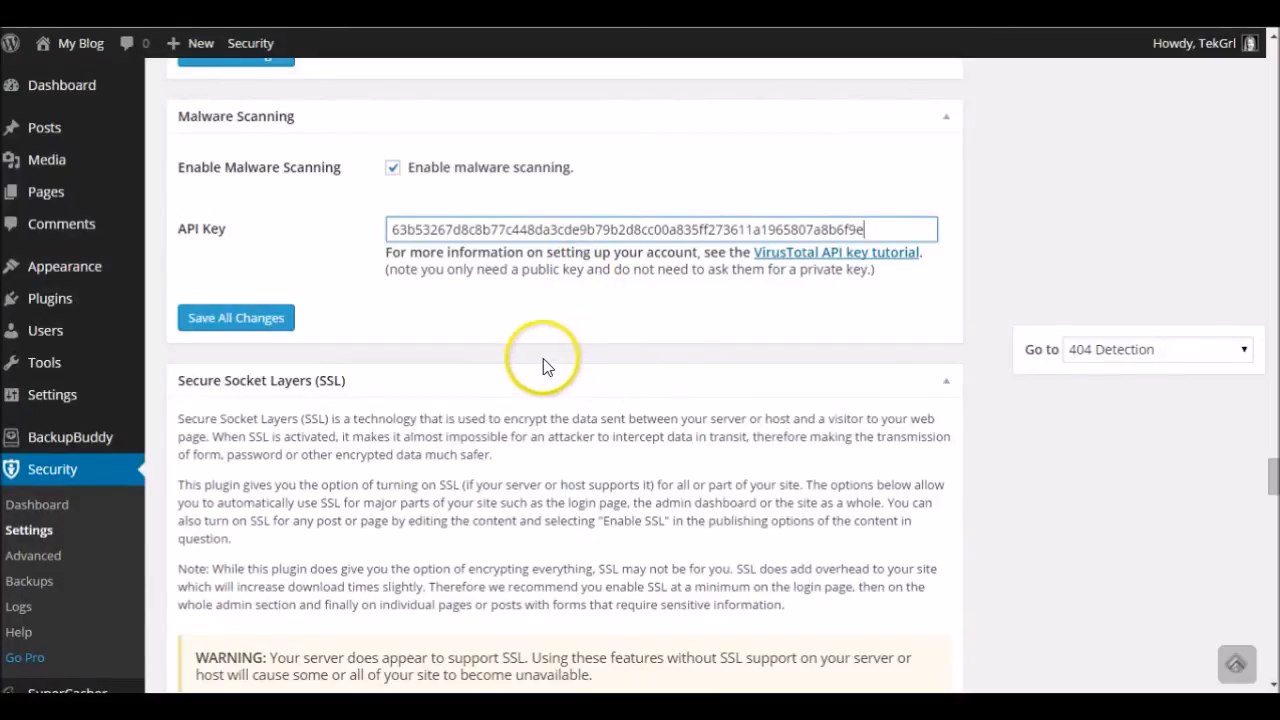
scroll(543, 358, "down", 2)
scroll(543, 358, "down", 1)
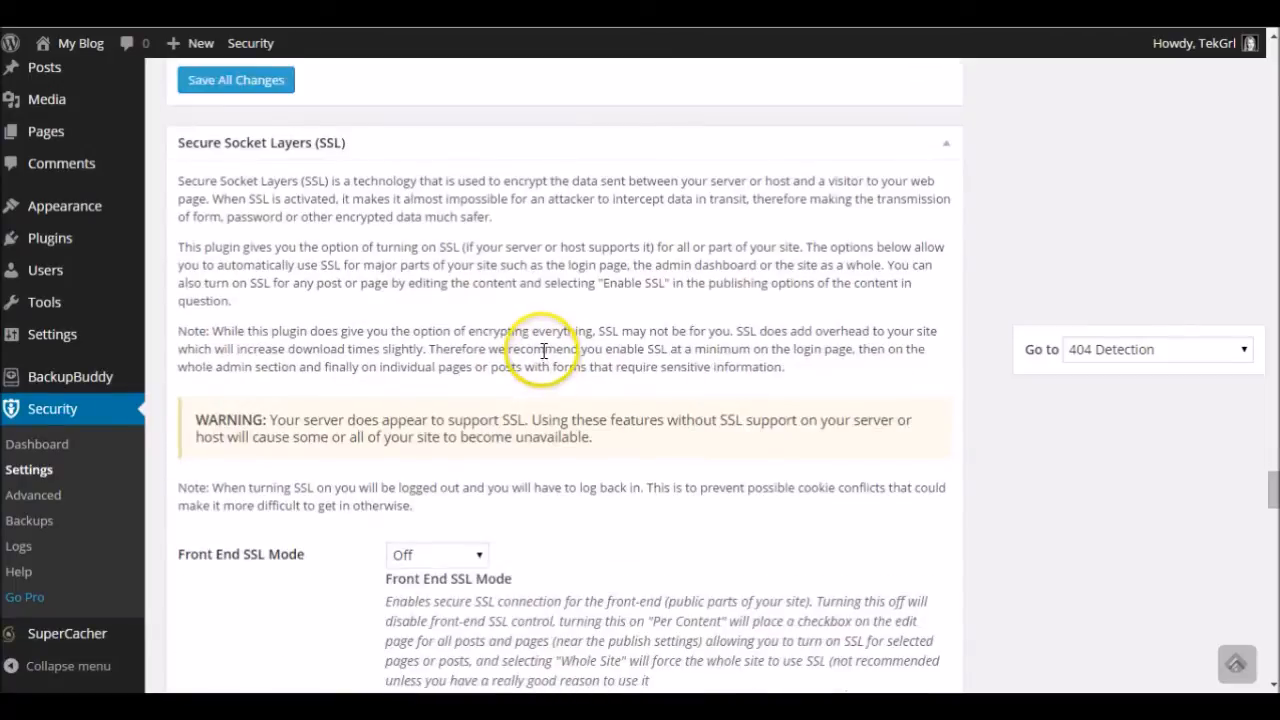
scroll(543, 340, "down", 1)
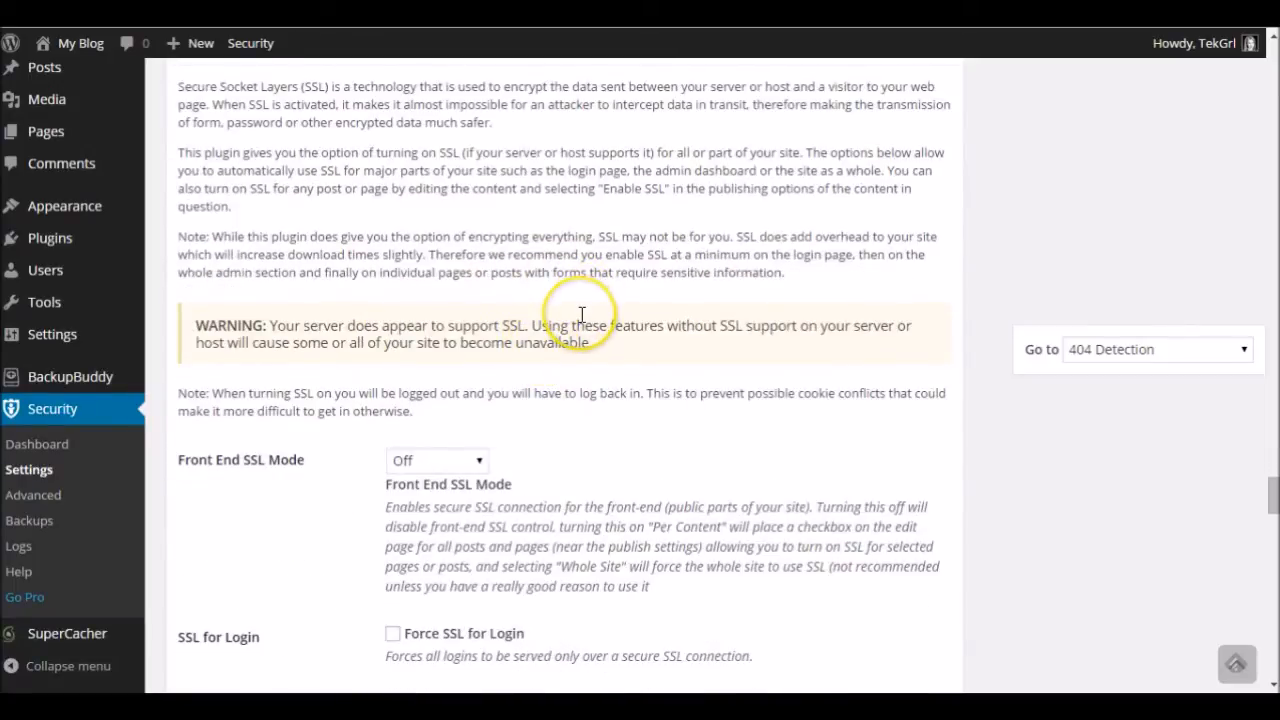
scroll(581, 314, "up", 1)
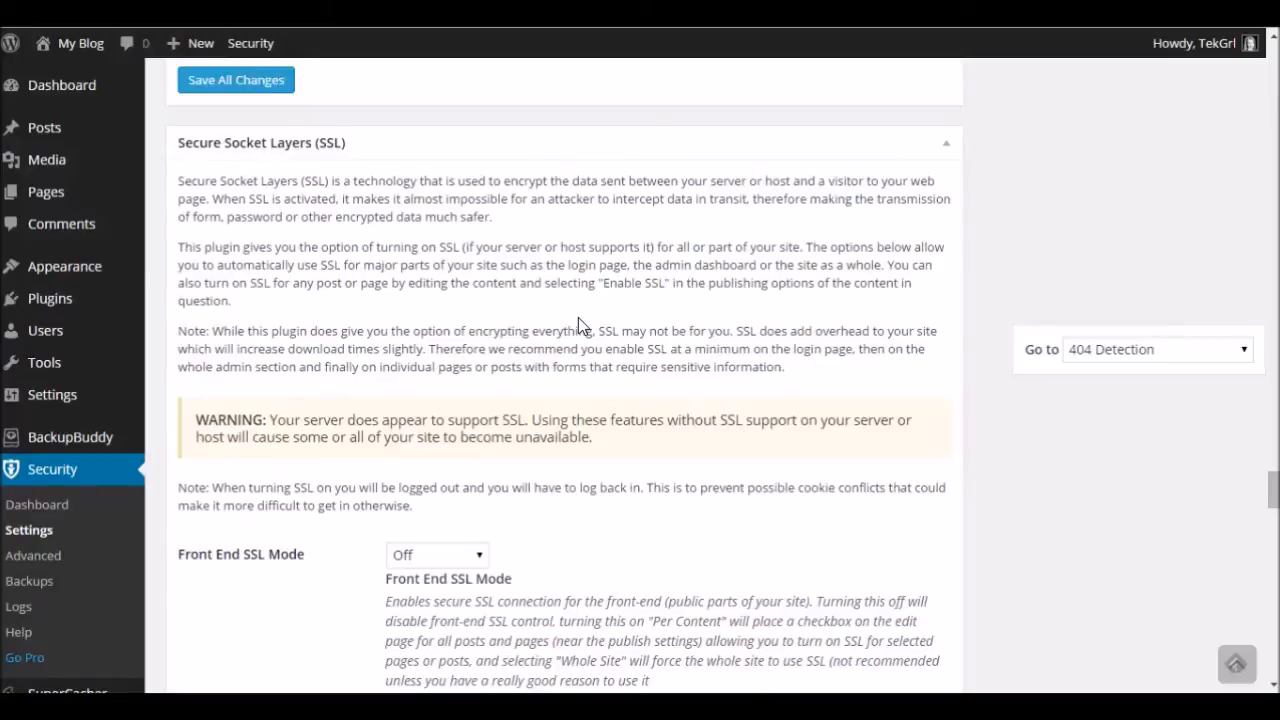
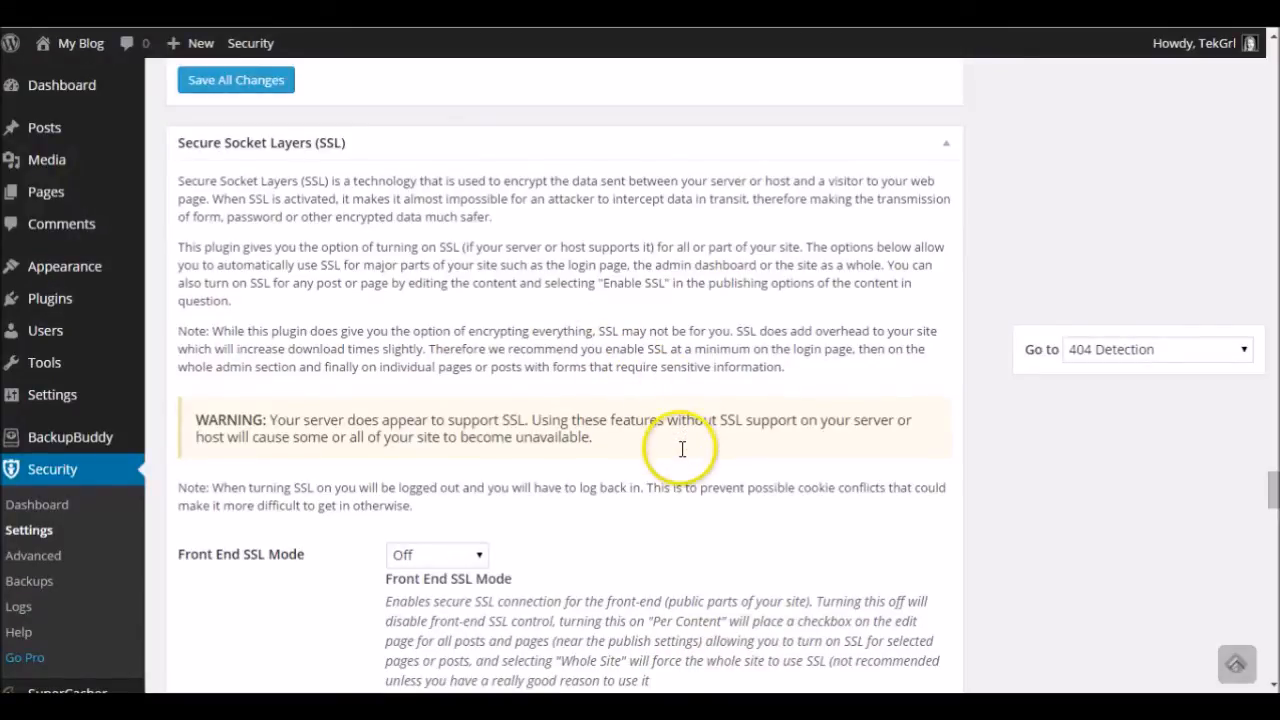
triple_click(568, 433)
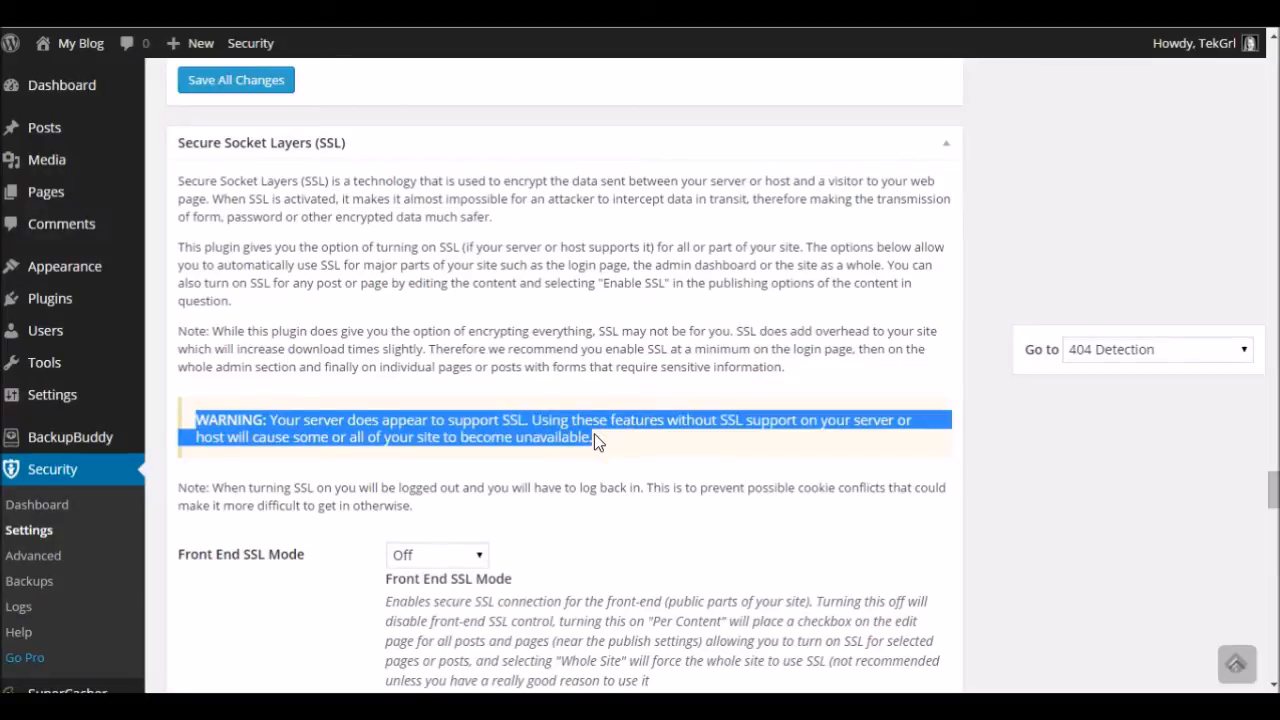
left_click(748, 393)
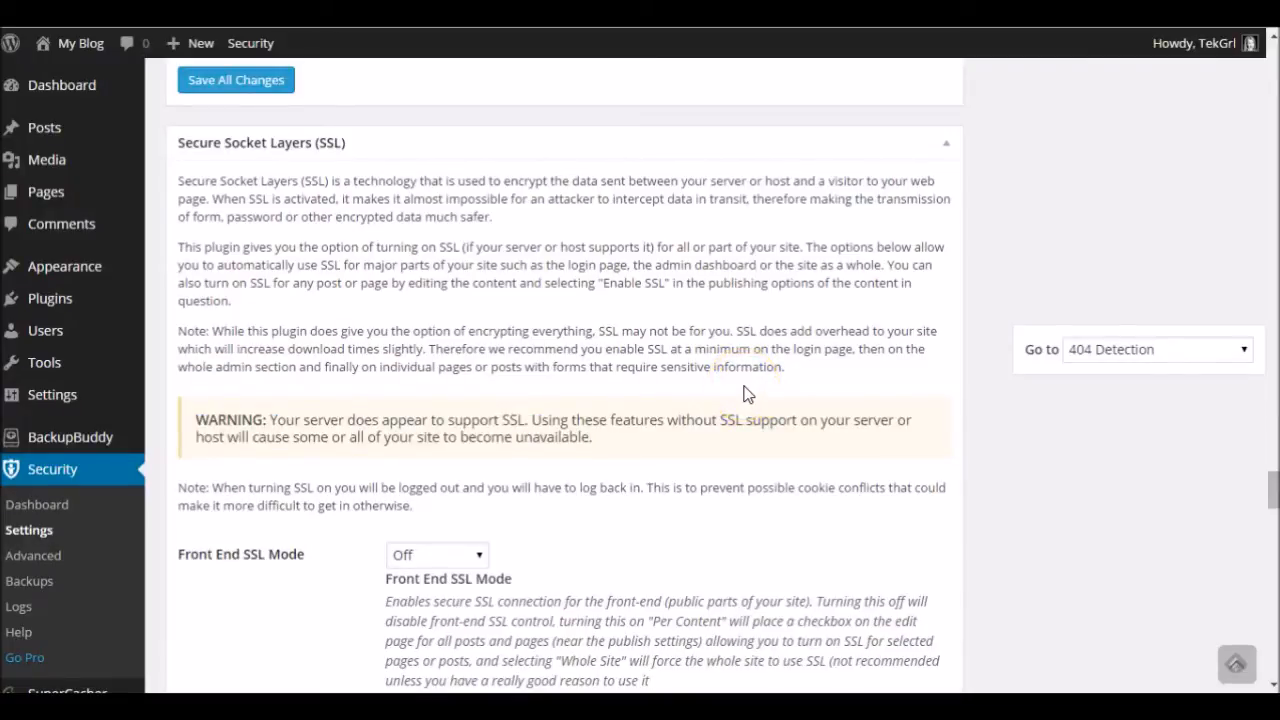
scroll(766, 370, "down", 2)
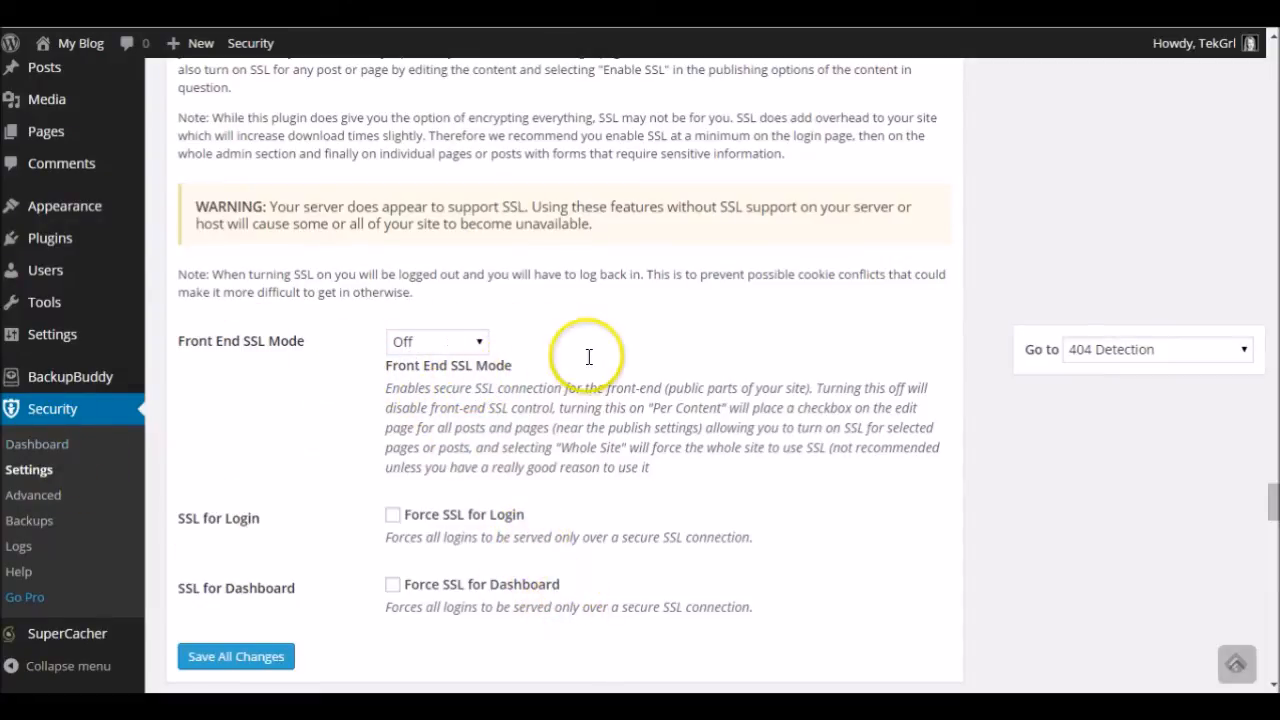
scroll(590, 356, "down", 5)
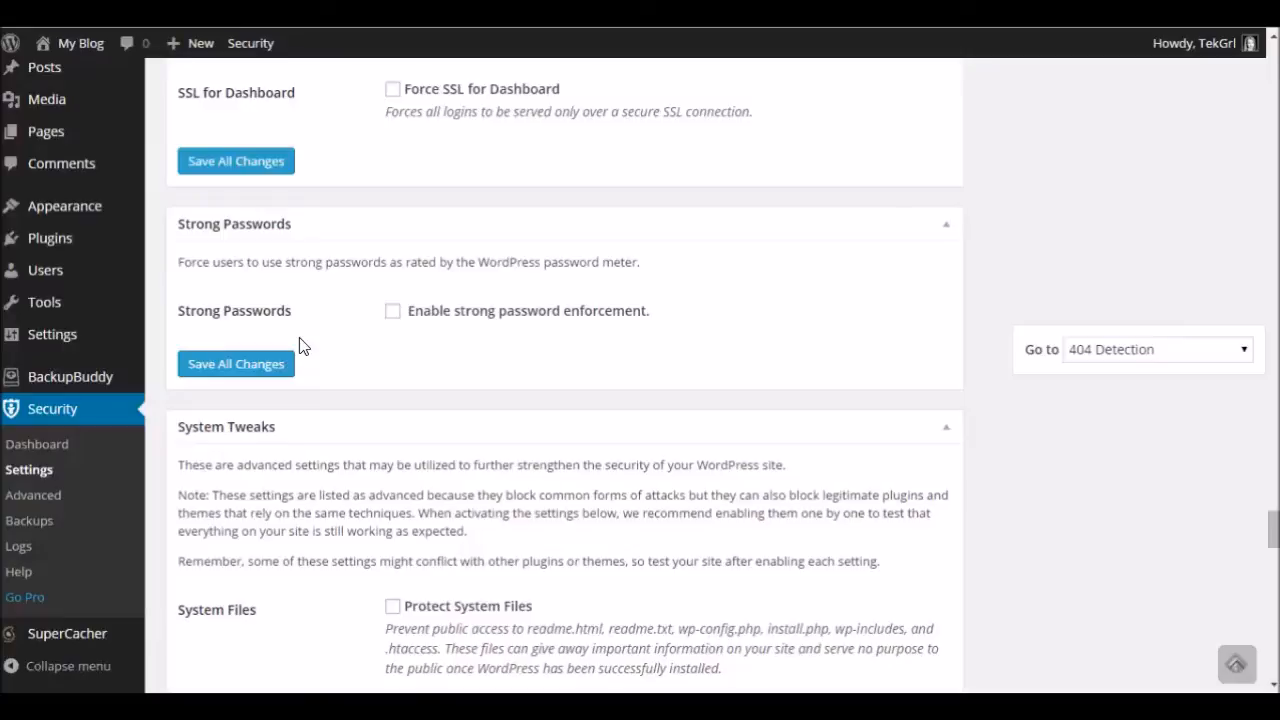
Step: Enable strong password enforcement and set the minimum role for strong passwords to Contributor
left_click(393, 313)
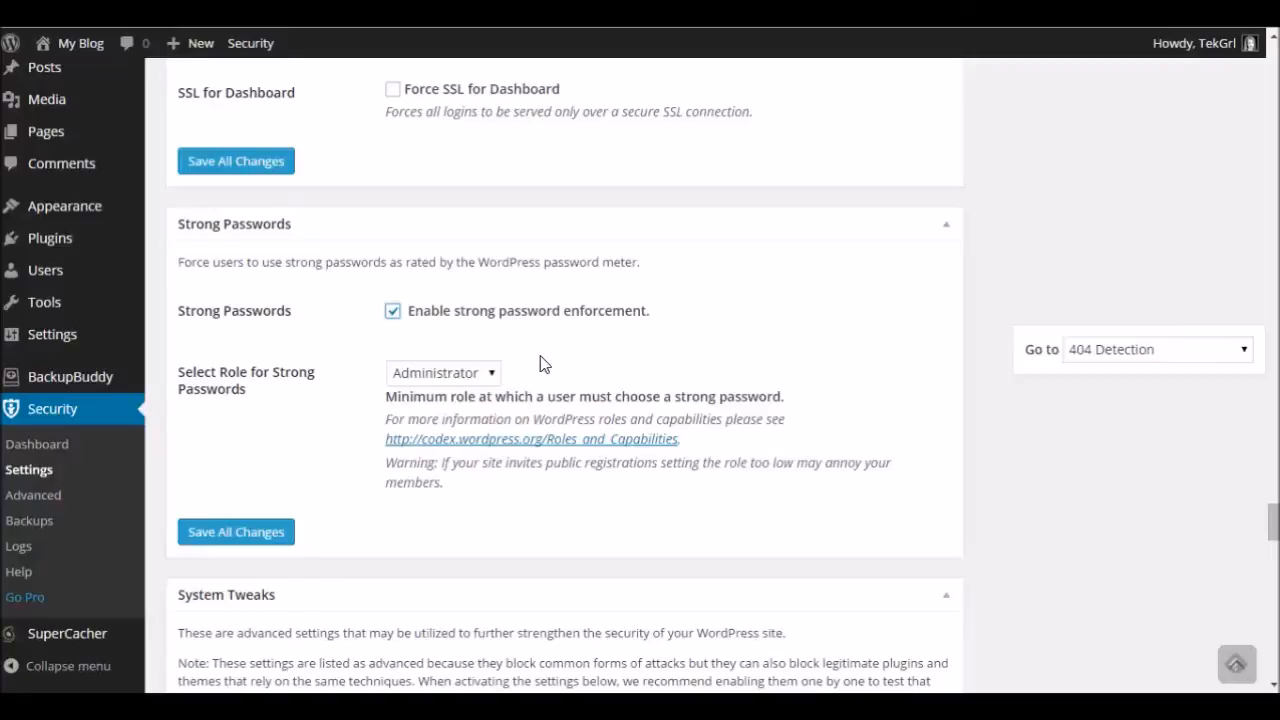
left_click(471, 376)
left_click(473, 374)
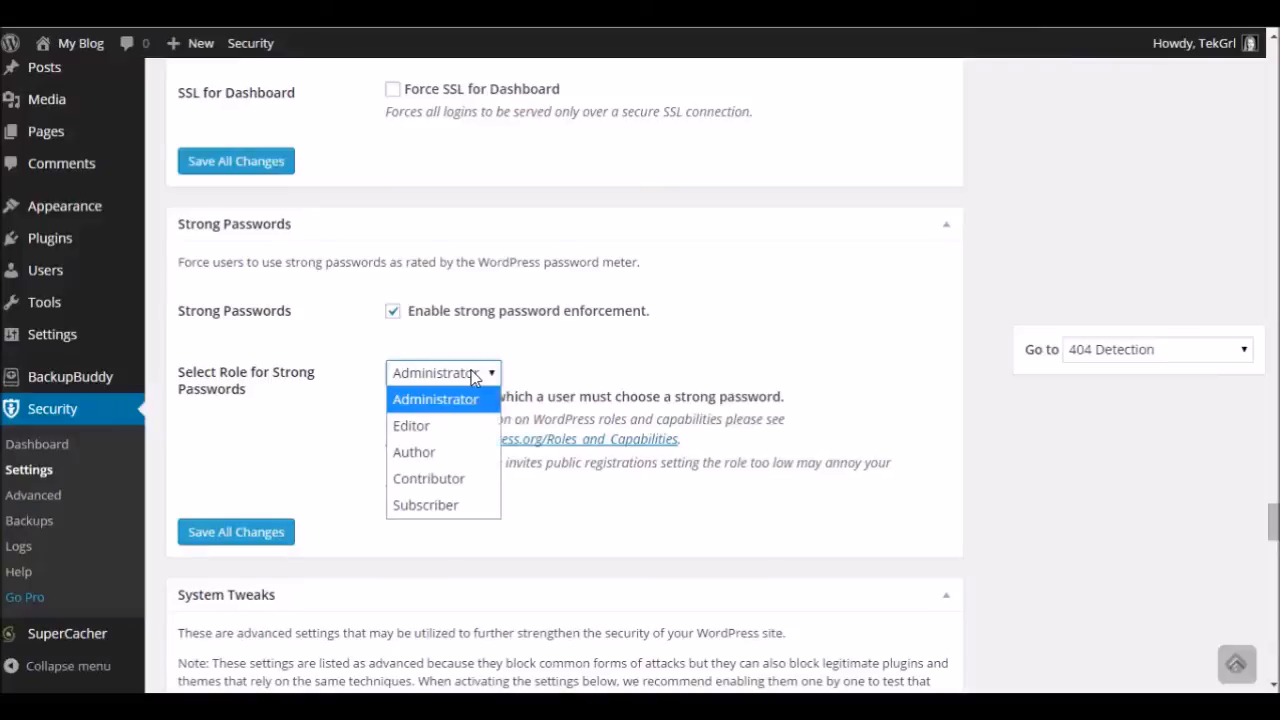
left_click(456, 481)
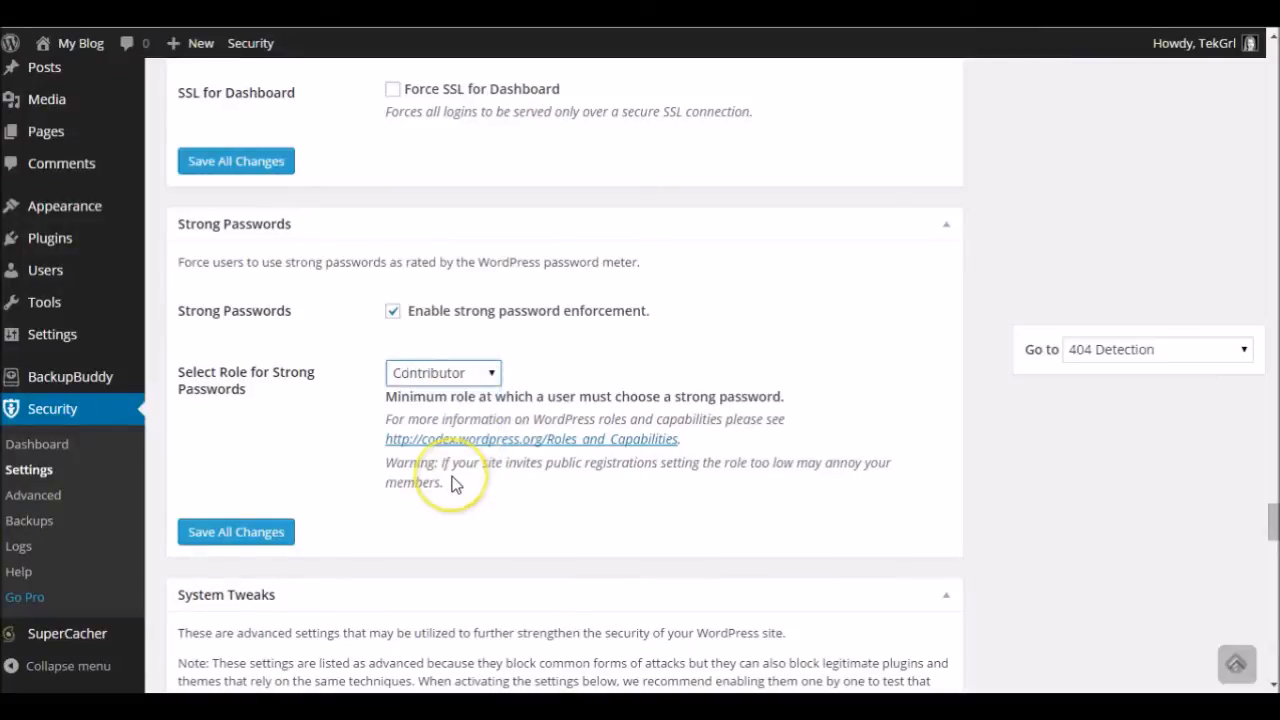
left_click(487, 375)
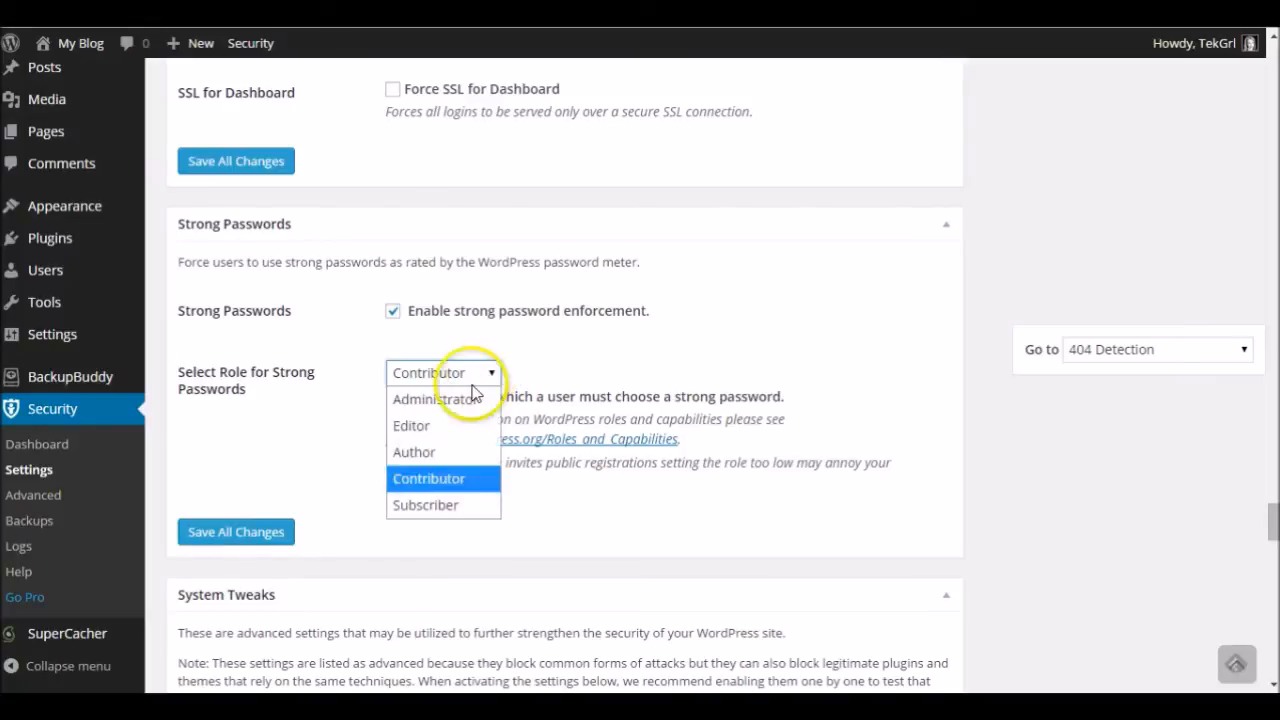
left_click(451, 479)
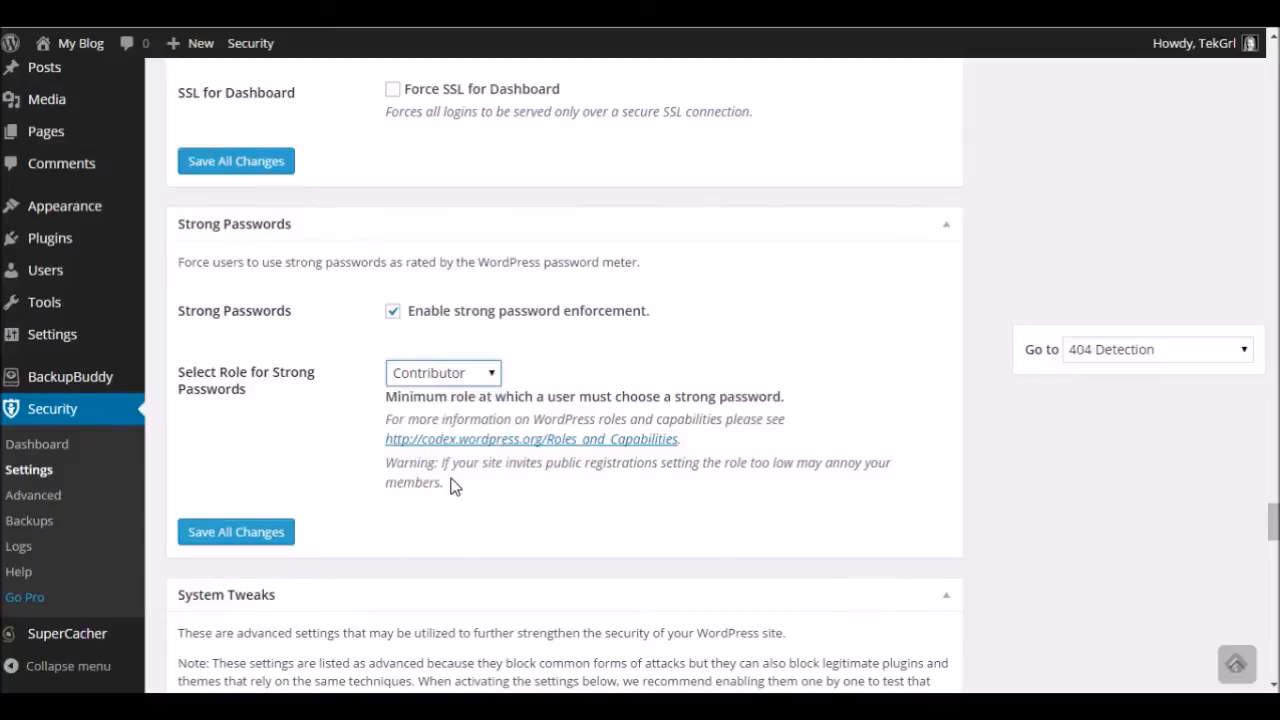
Step: In the System Tweaks section, enable Protect System Files and Disable Directory Browsing
scroll(513, 530, "down", 4)
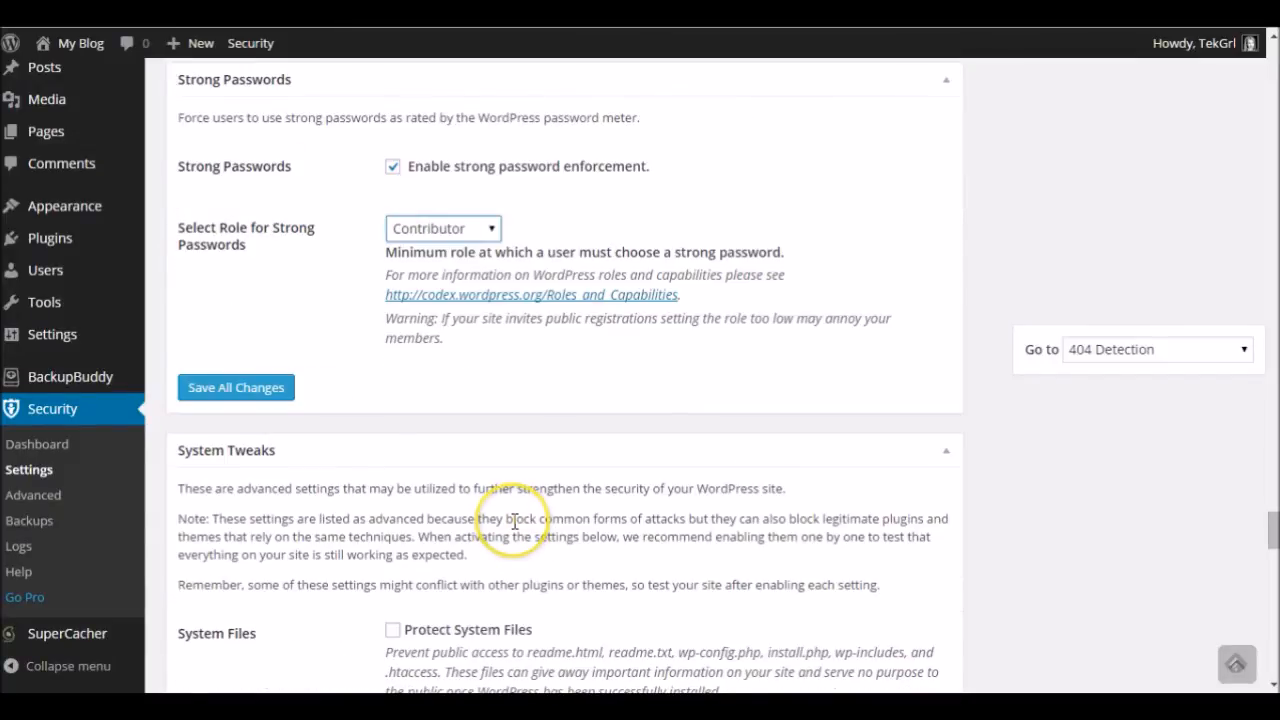
scroll(515, 521, "down", 1)
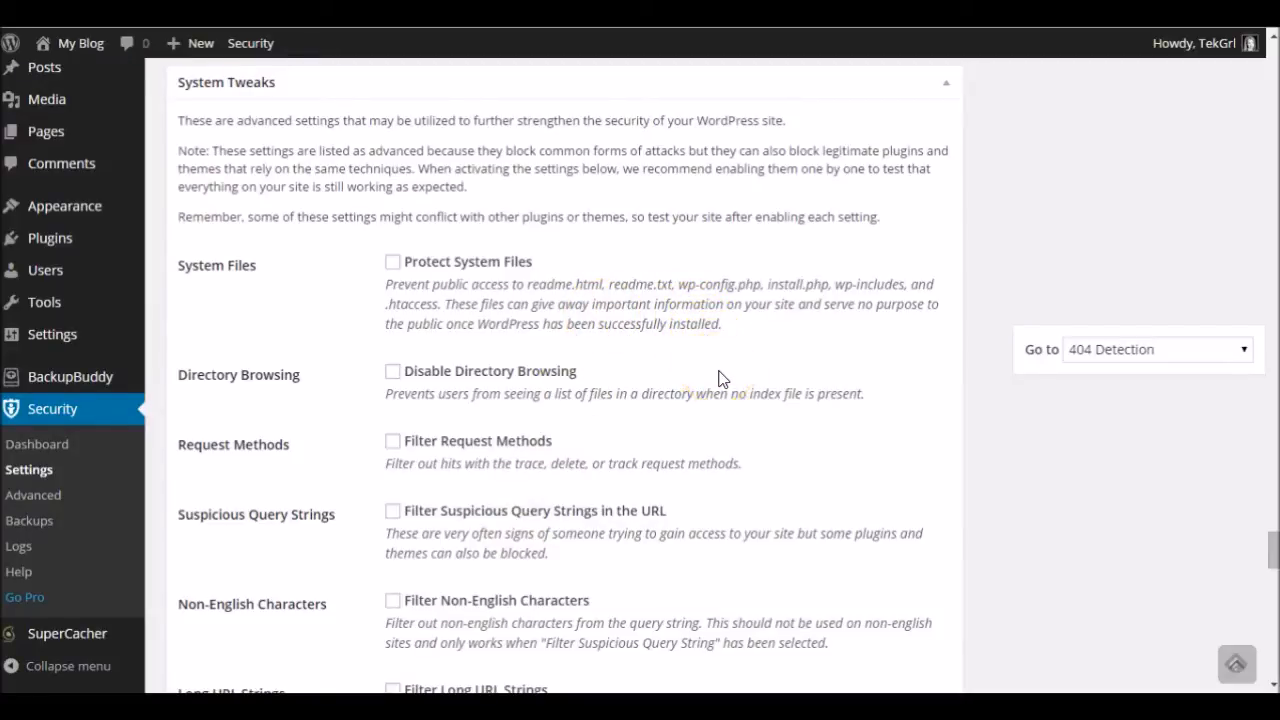
scroll(722, 378, "down", 3)
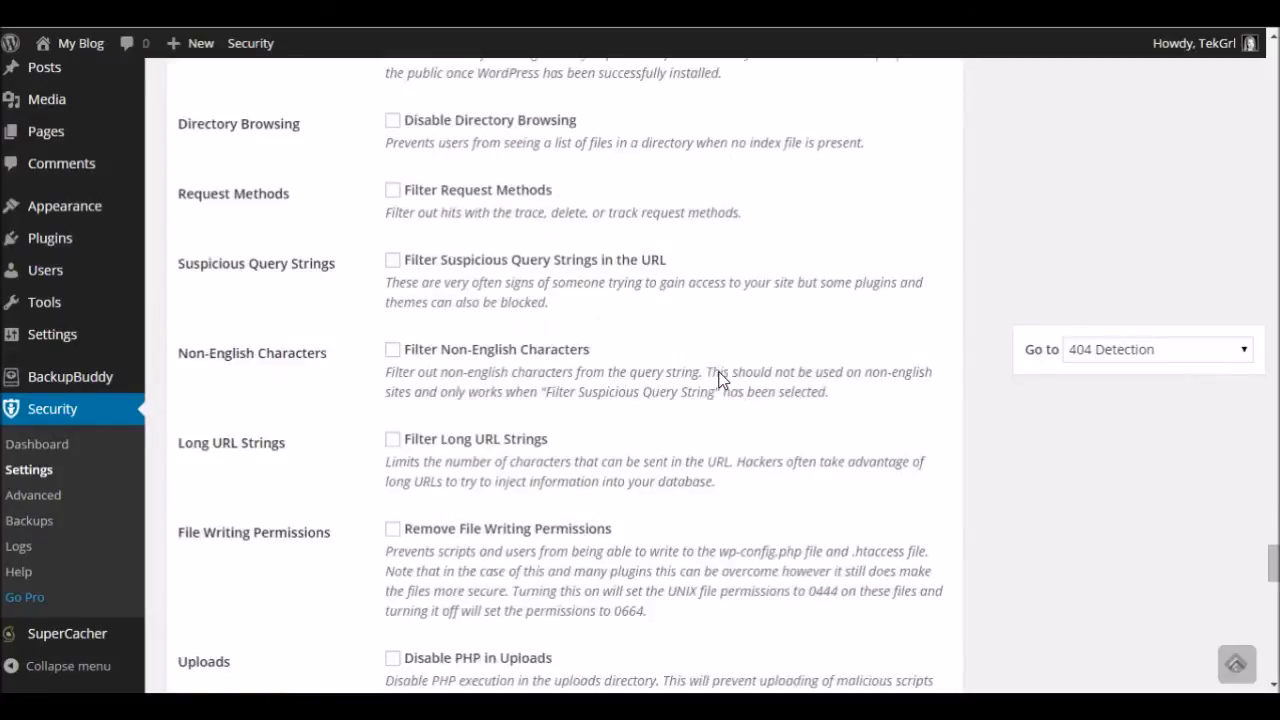
scroll(722, 378, "down", 1)
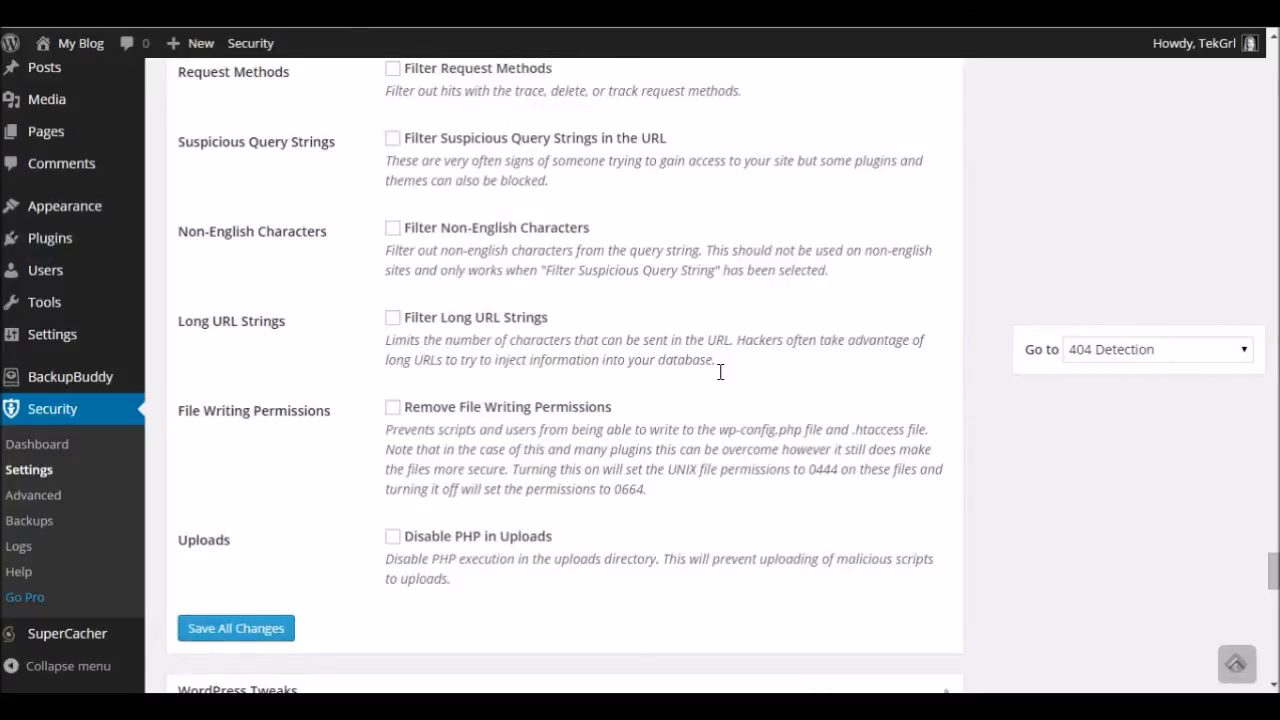
scroll(720, 372, "up", 3)
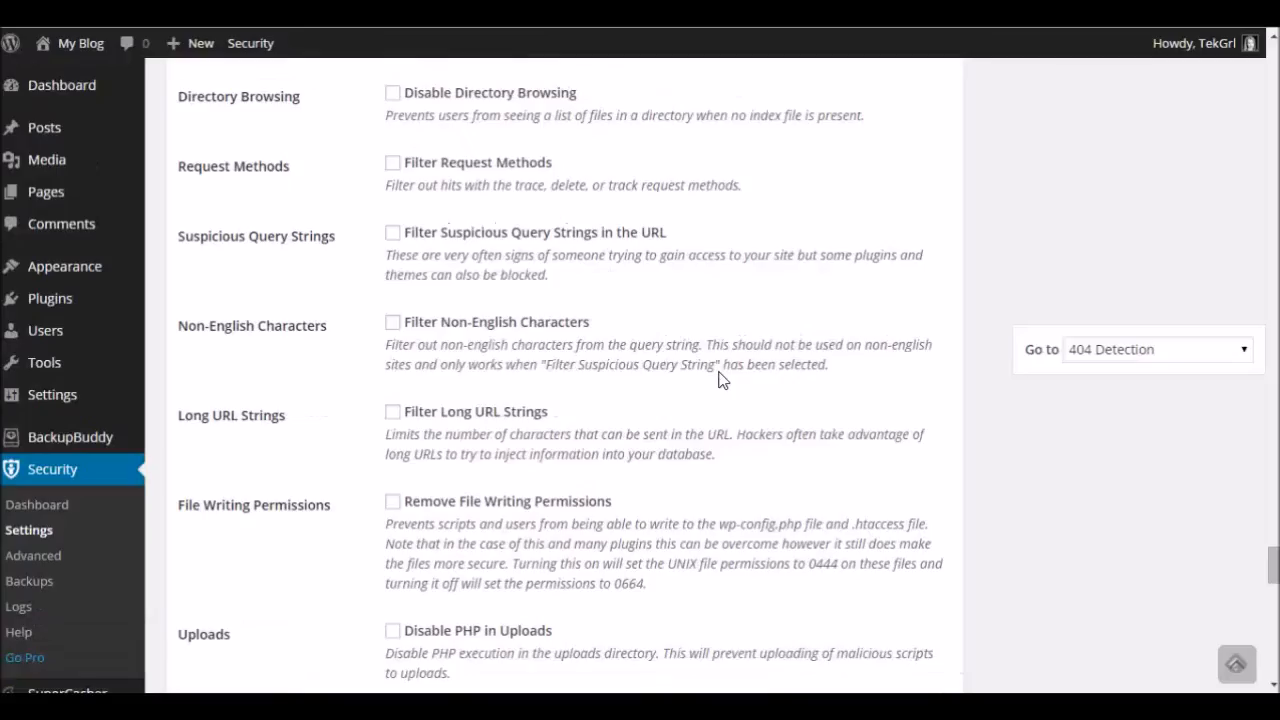
scroll(720, 372, "up", 2)
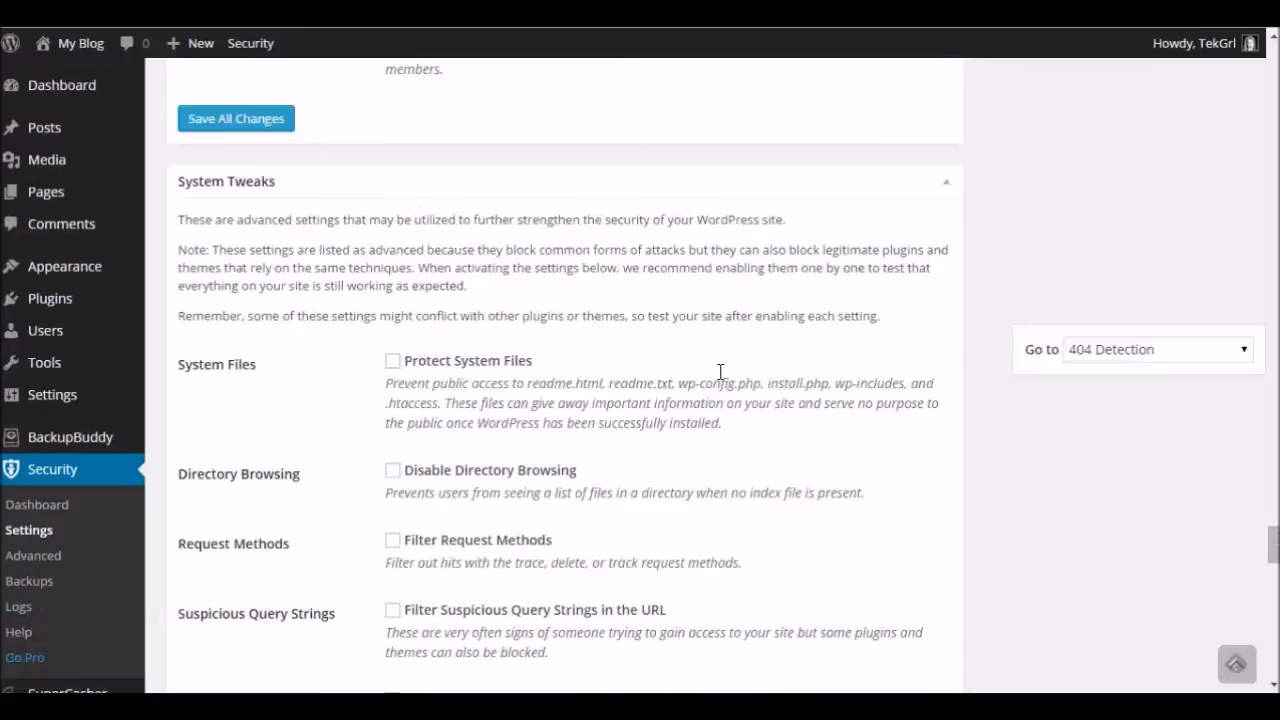
scroll(722, 380, "down", 1)
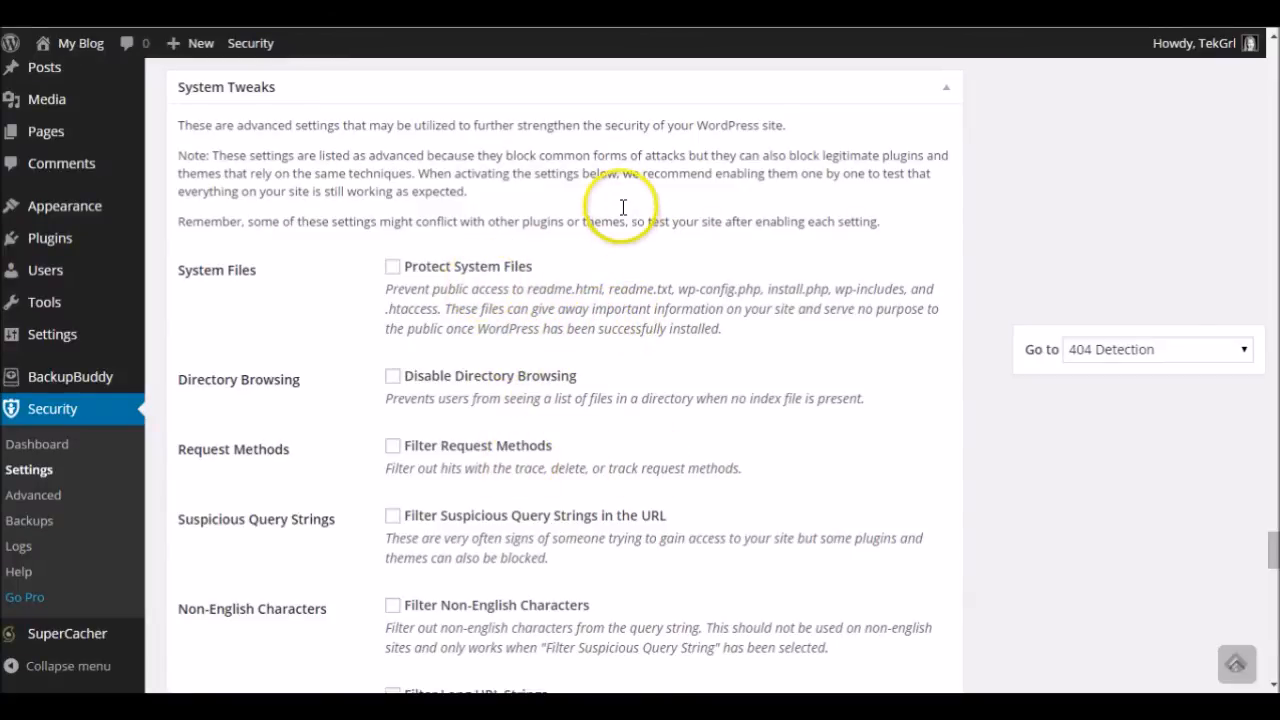
left_click(392, 267)
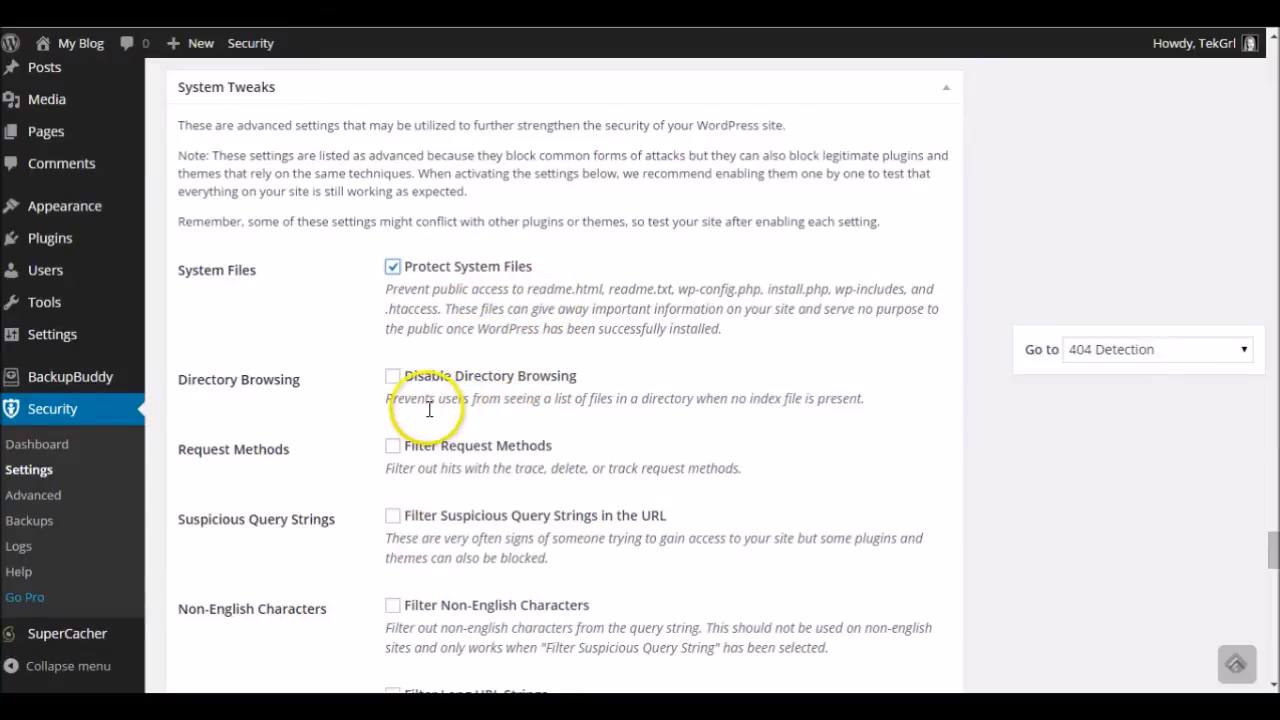
scroll(430, 410, "down", 1)
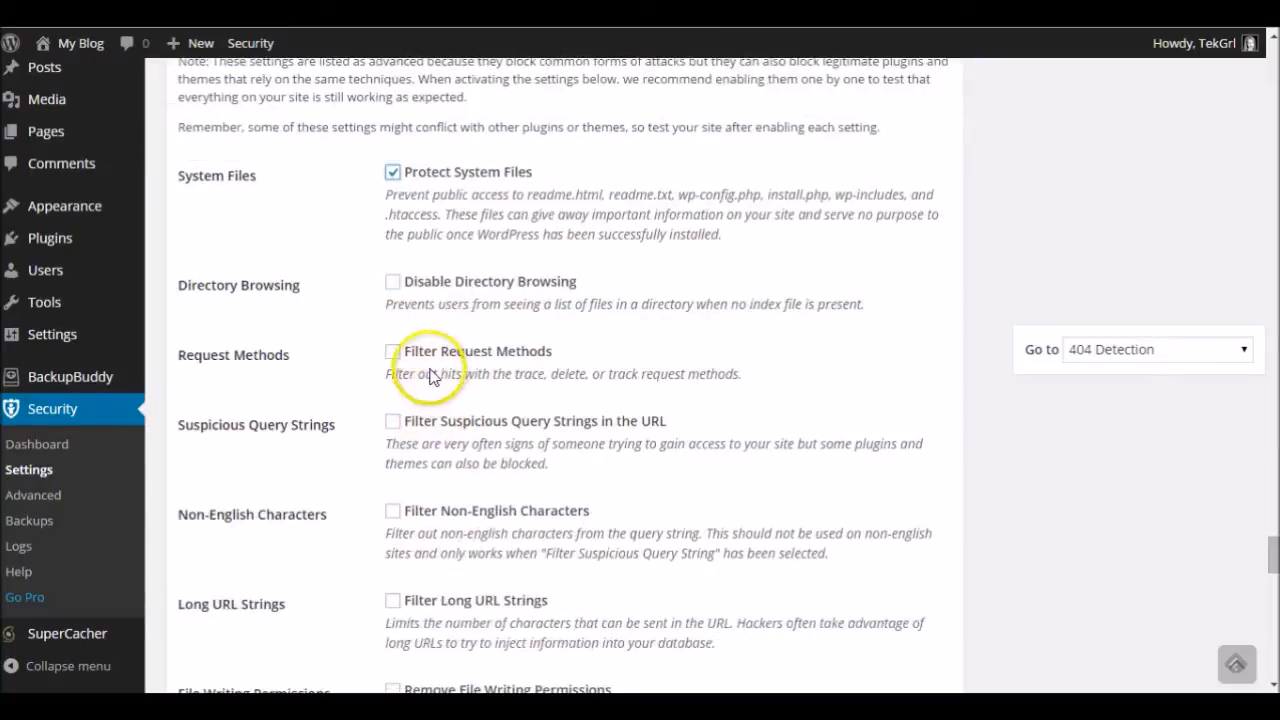
left_click(392, 284)
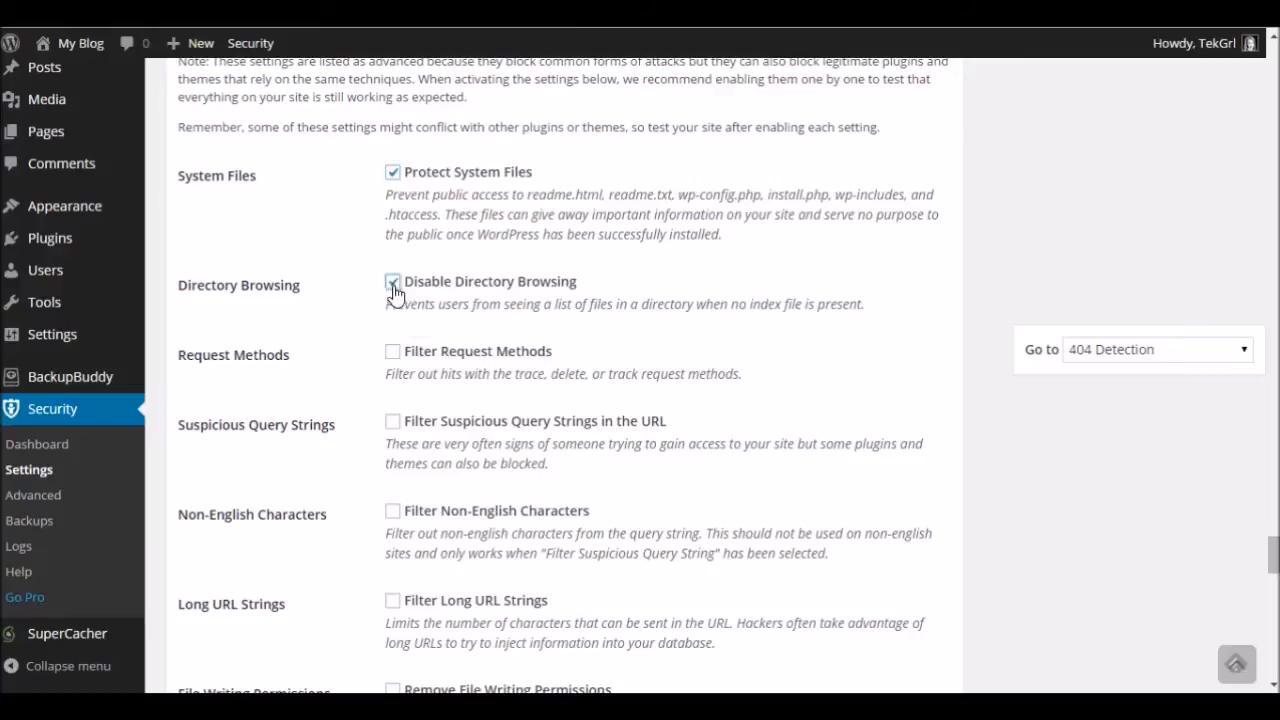
Step: Enable the System Tweaks filters for request methods, suspicious query strings in the URL and non-English characters
scroll(606, 365, "down", 1)
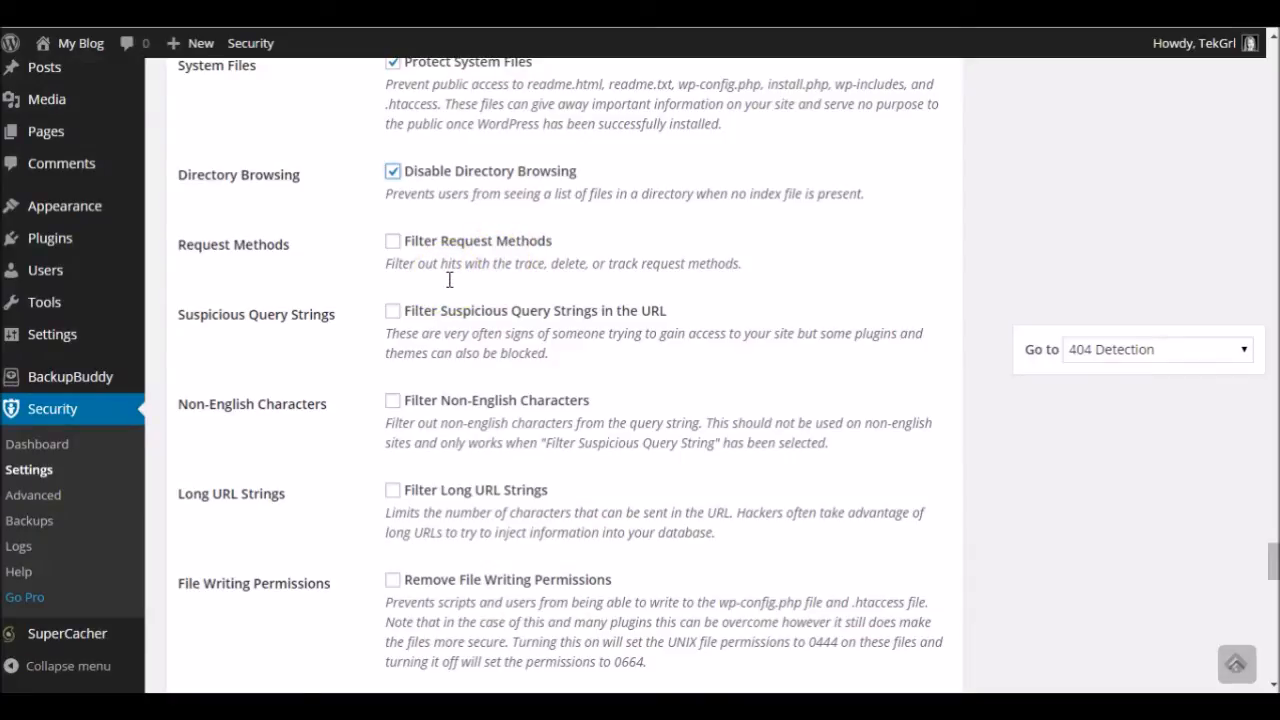
left_click(392, 245)
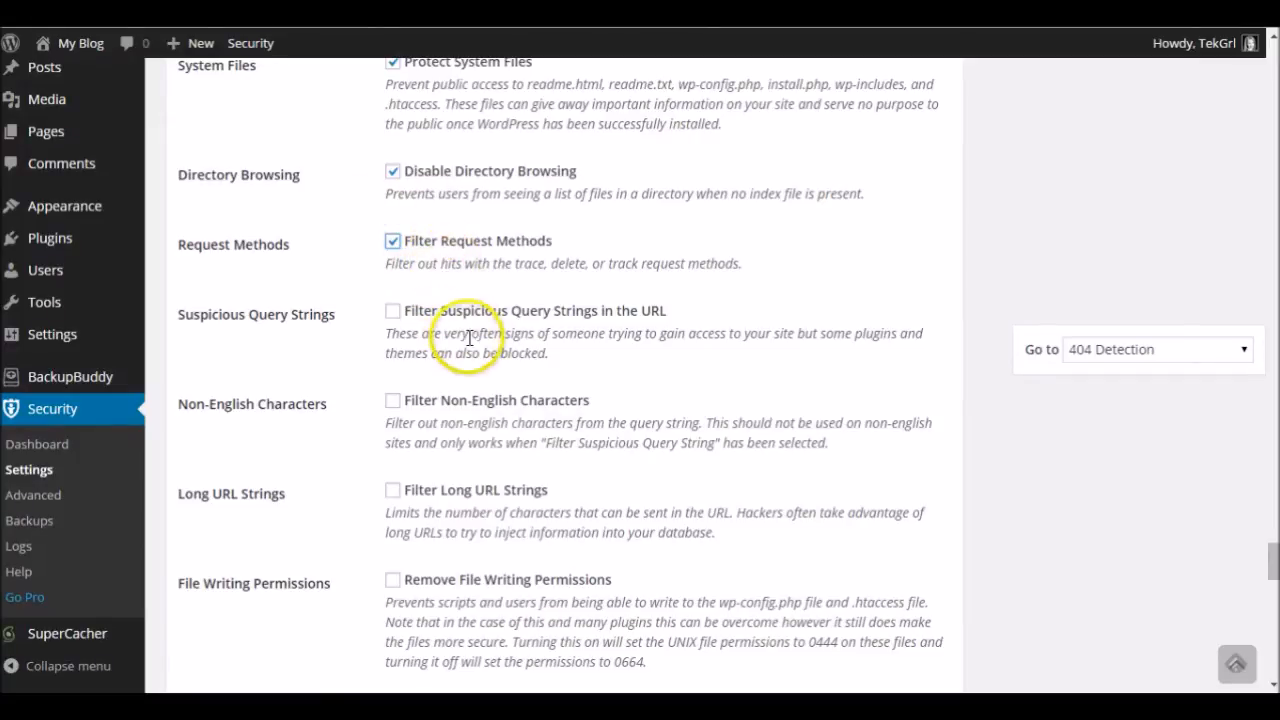
left_click(392, 311)
scroll(563, 366, "down", 1)
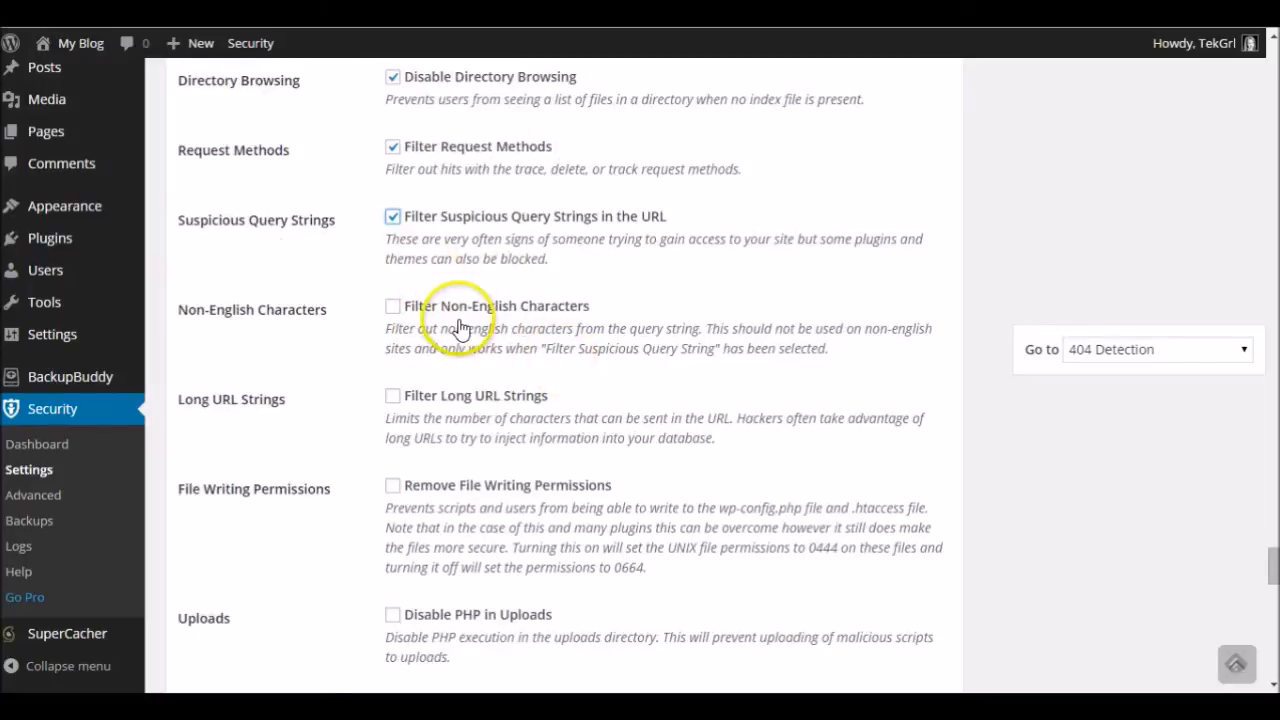
left_click(393, 307)
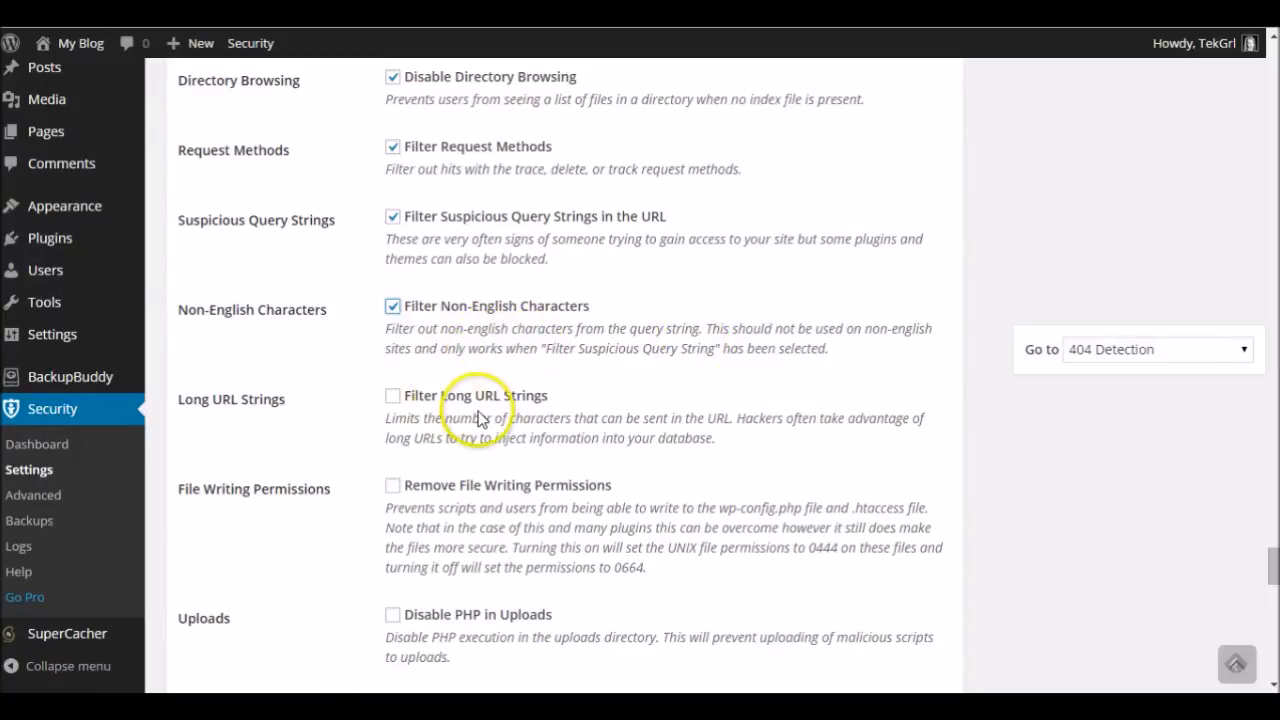
Step: Enable Filter Long URL Strings and Disable PHP in Uploads in the System Tweaks section
scroll(478, 410, "down", 2)
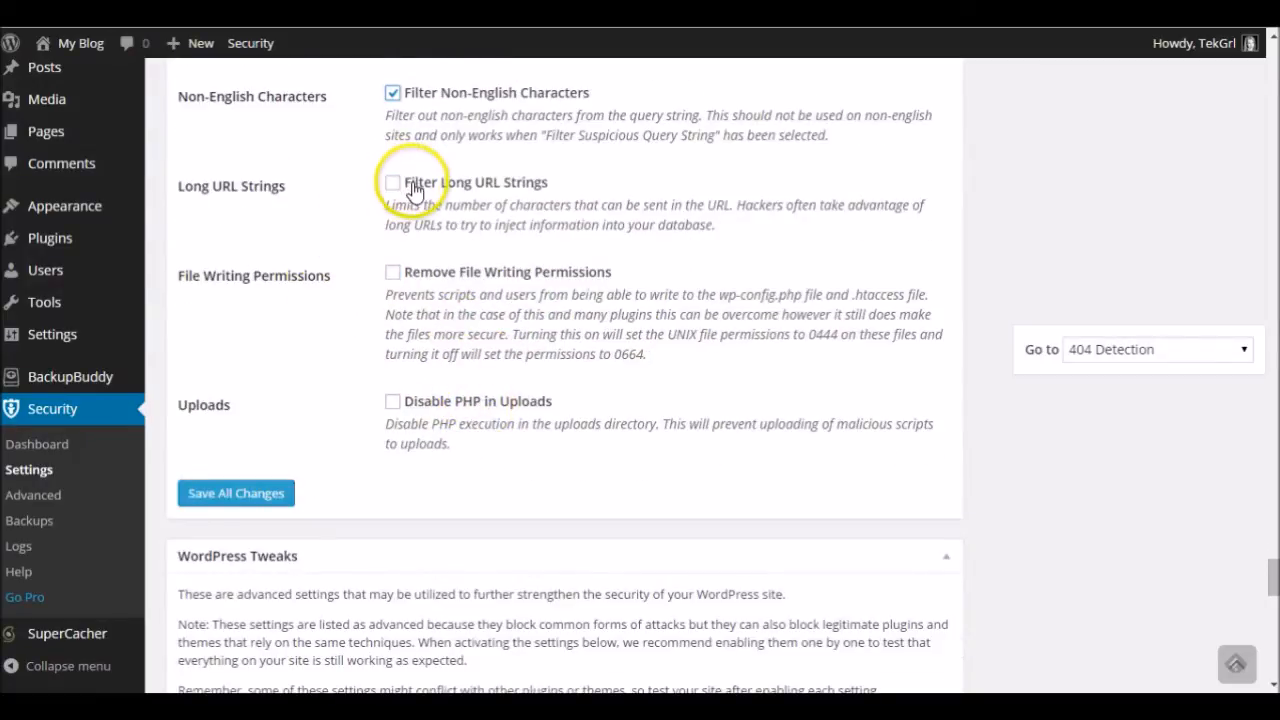
scroll(417, 189, "up", 1)
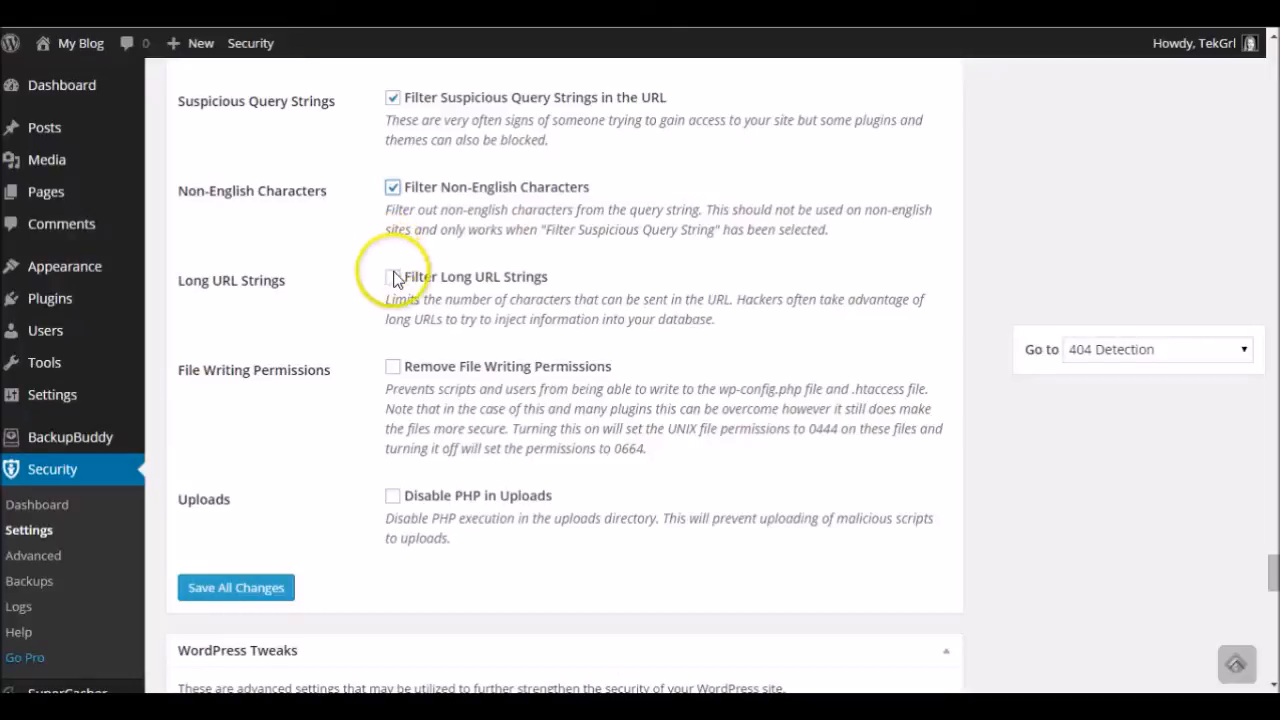
left_click(394, 279)
scroll(314, 360, "up", 1)
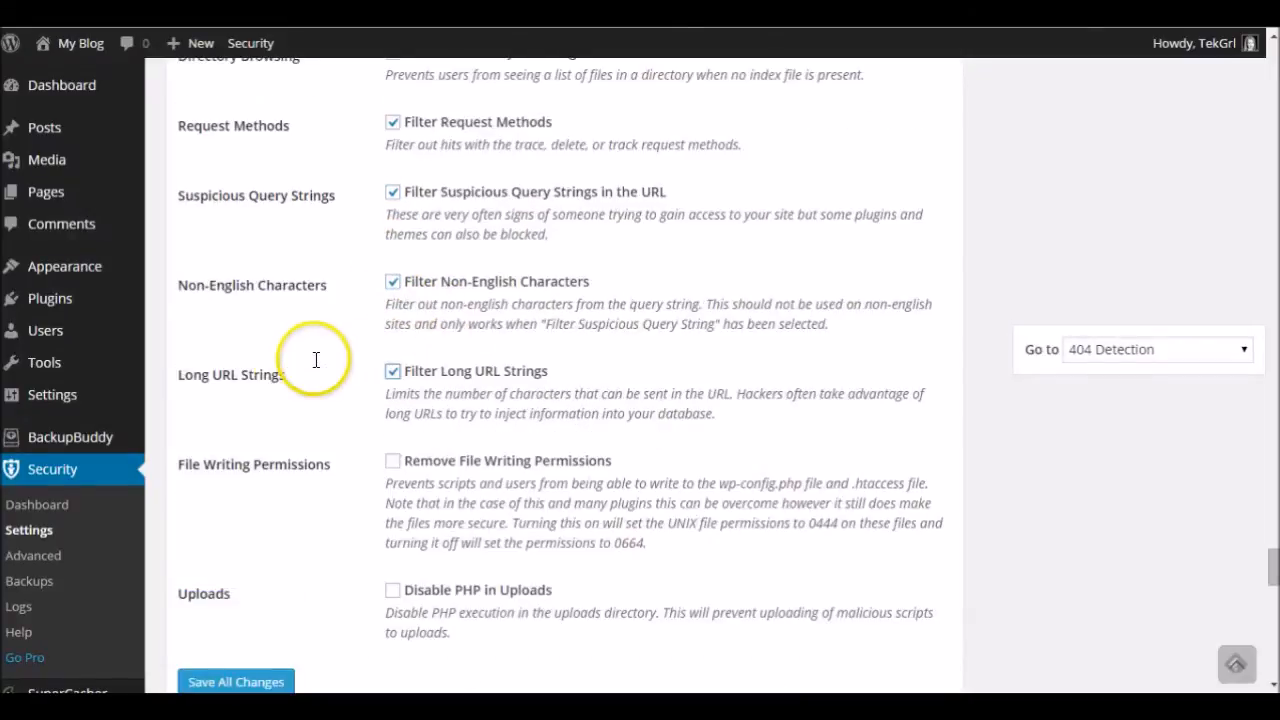
scroll(347, 308, "down", 2)
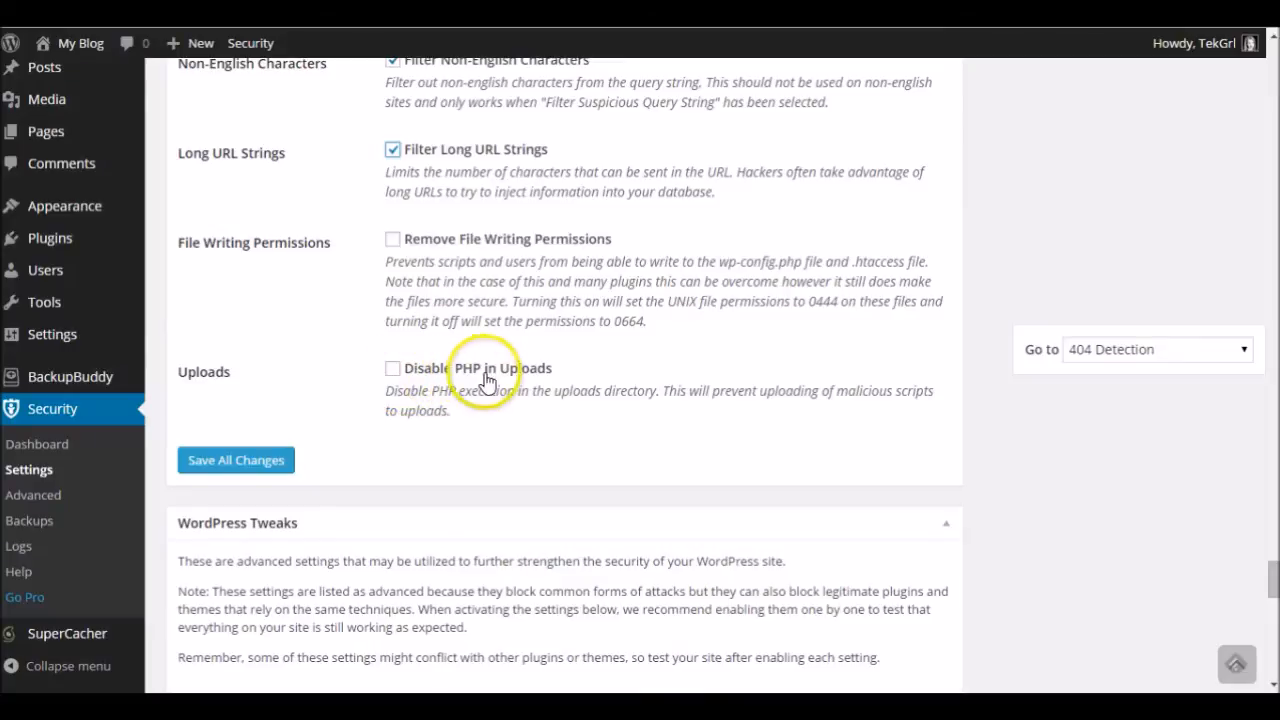
left_click(394, 370)
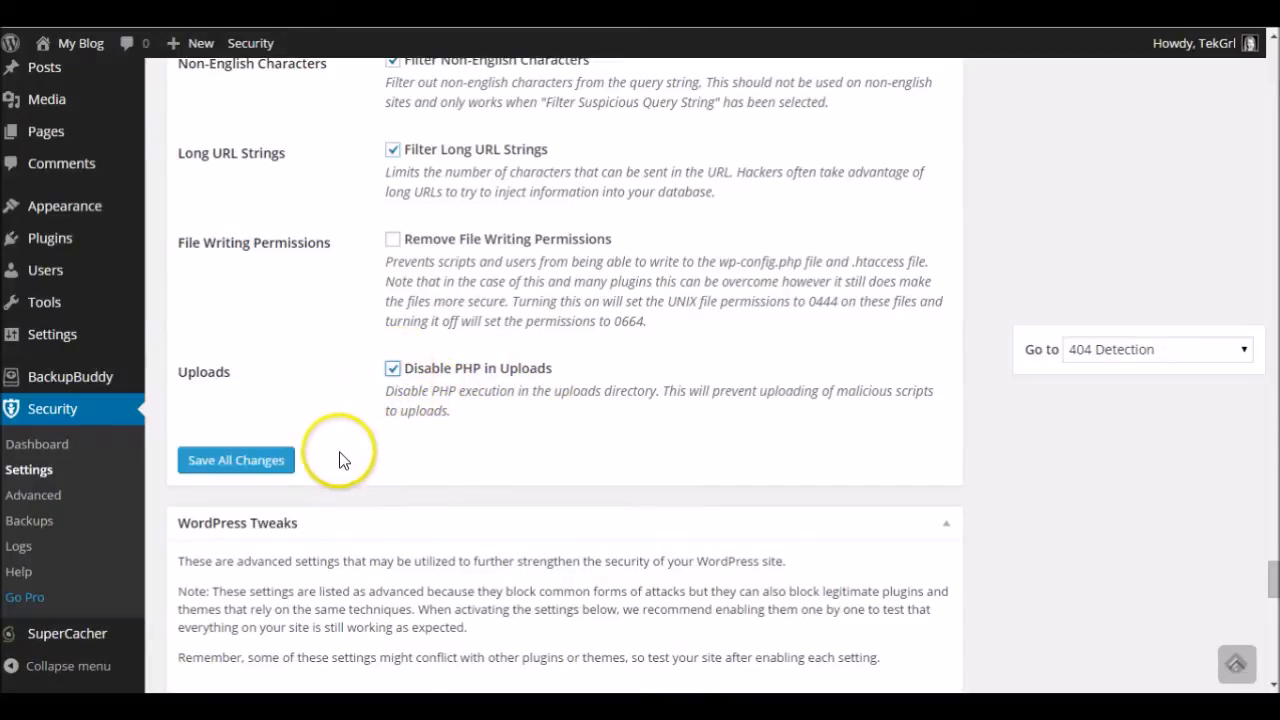
Step: In the WordPress Tweaks section, enable removal of the WordPress generator meta tag
scroll(527, 424, "down", 2)
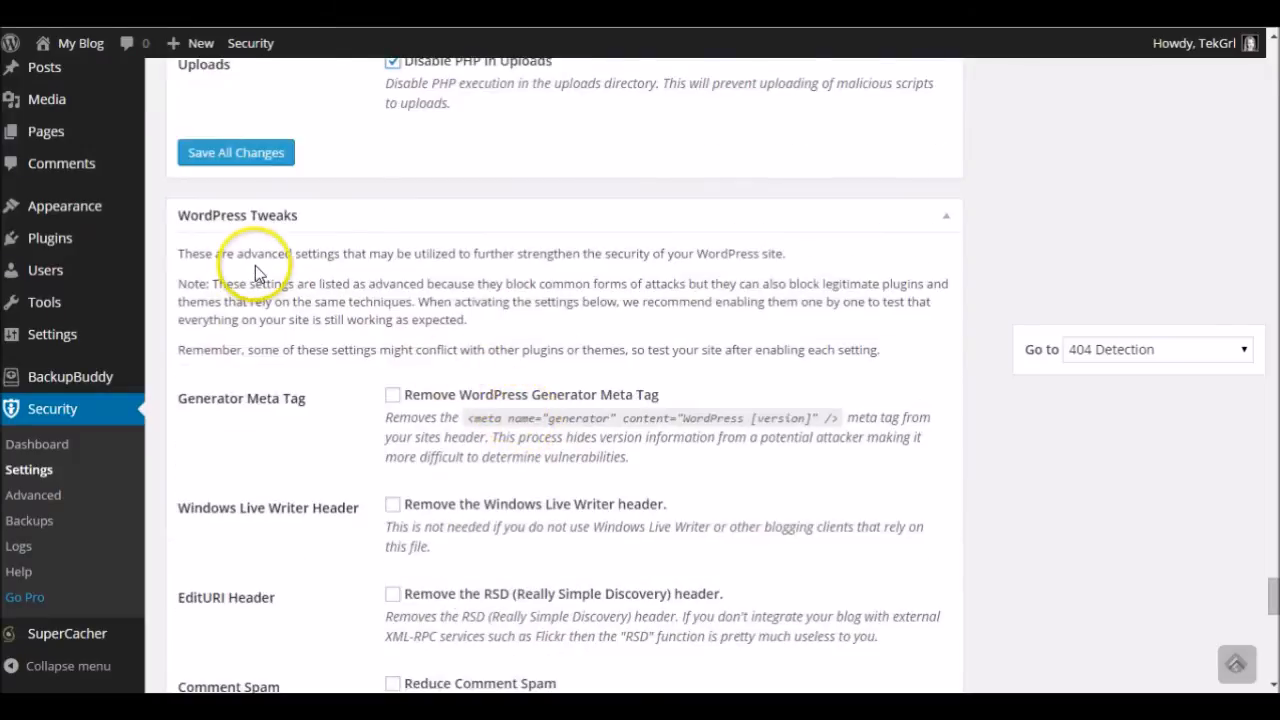
scroll(257, 265, "down", 2)
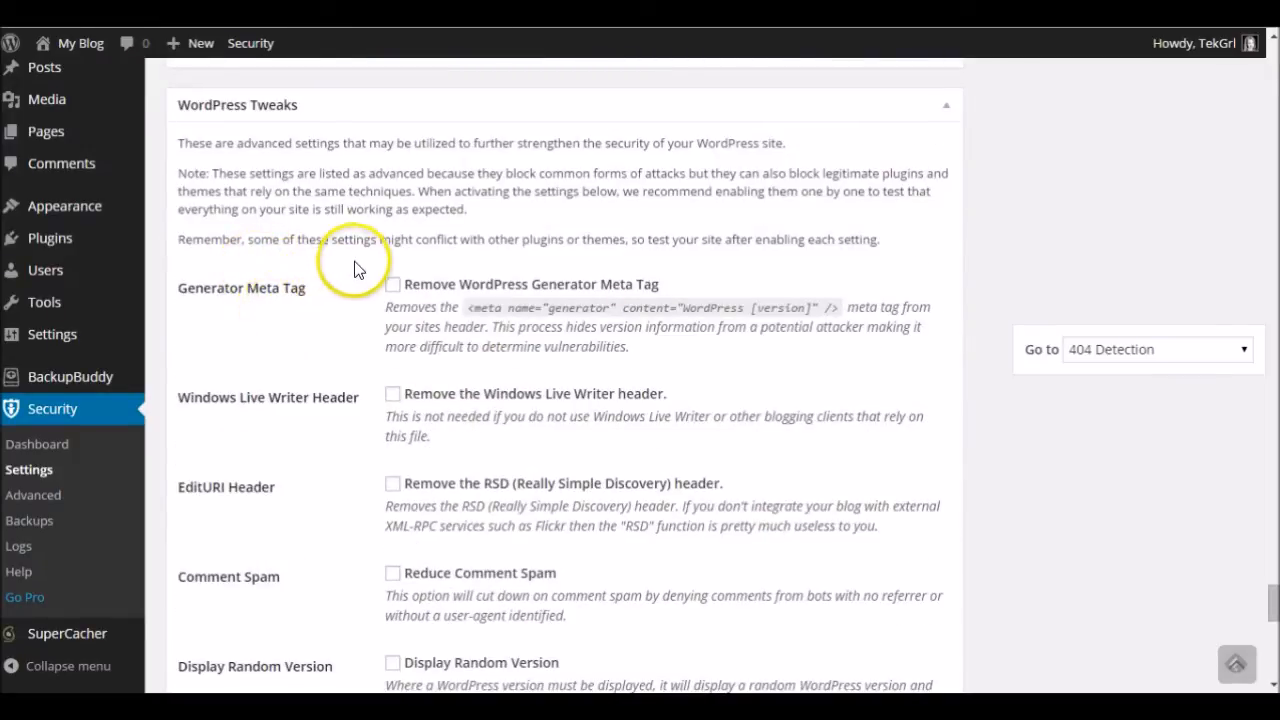
left_click(391, 289)
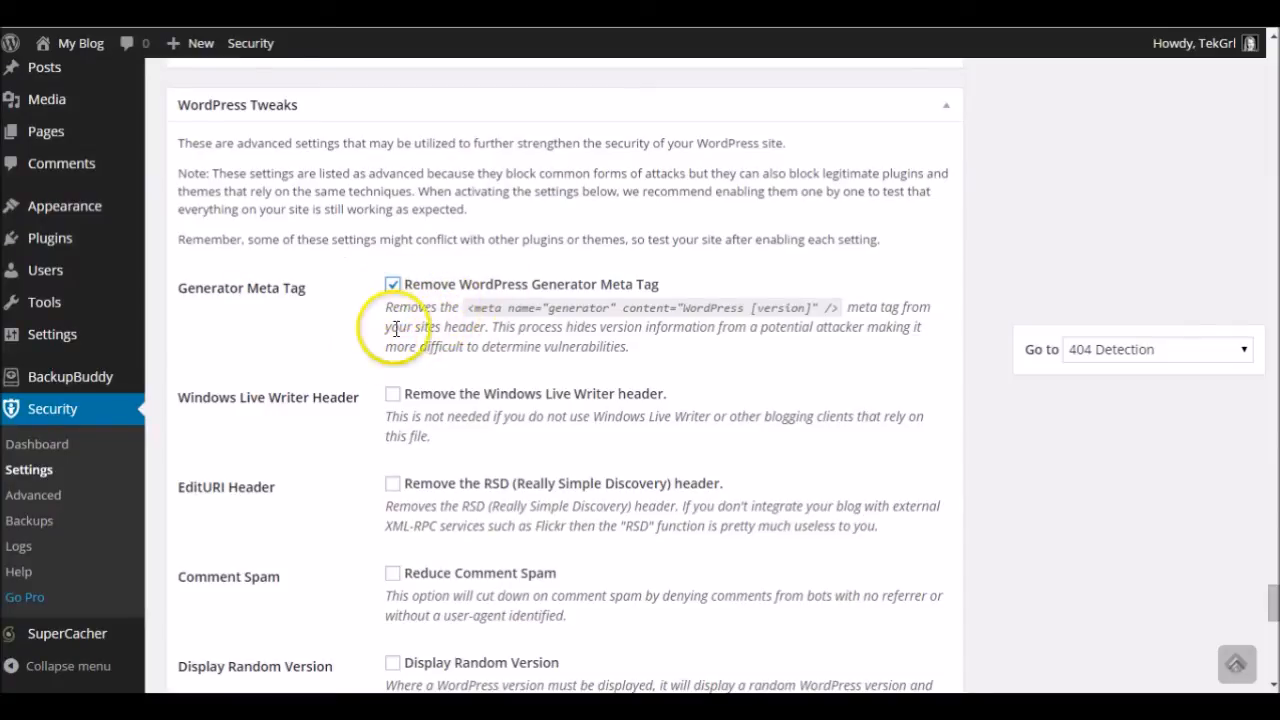
Step: Enable removal of the RSD (Really Simple Discovery) header and Reduce Comment Spam in WordPress Tweaks
scroll(320, 371, "down", 2)
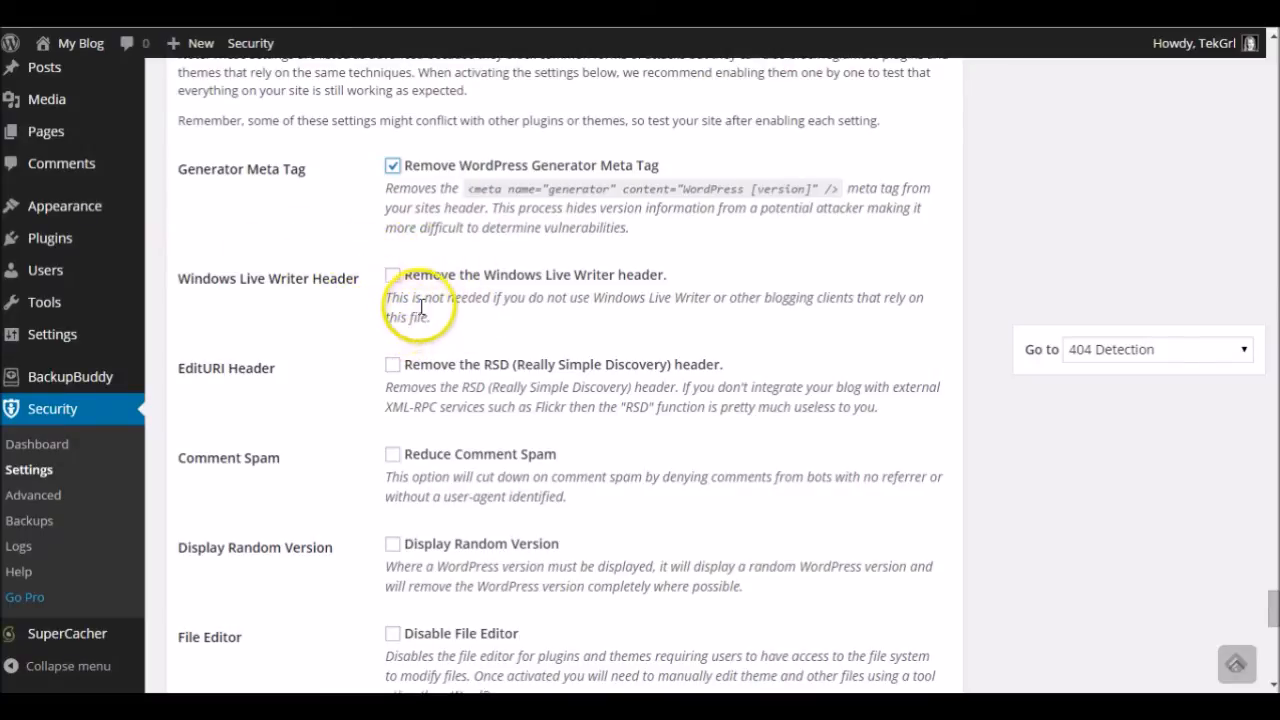
scroll(327, 383, "down", 1)
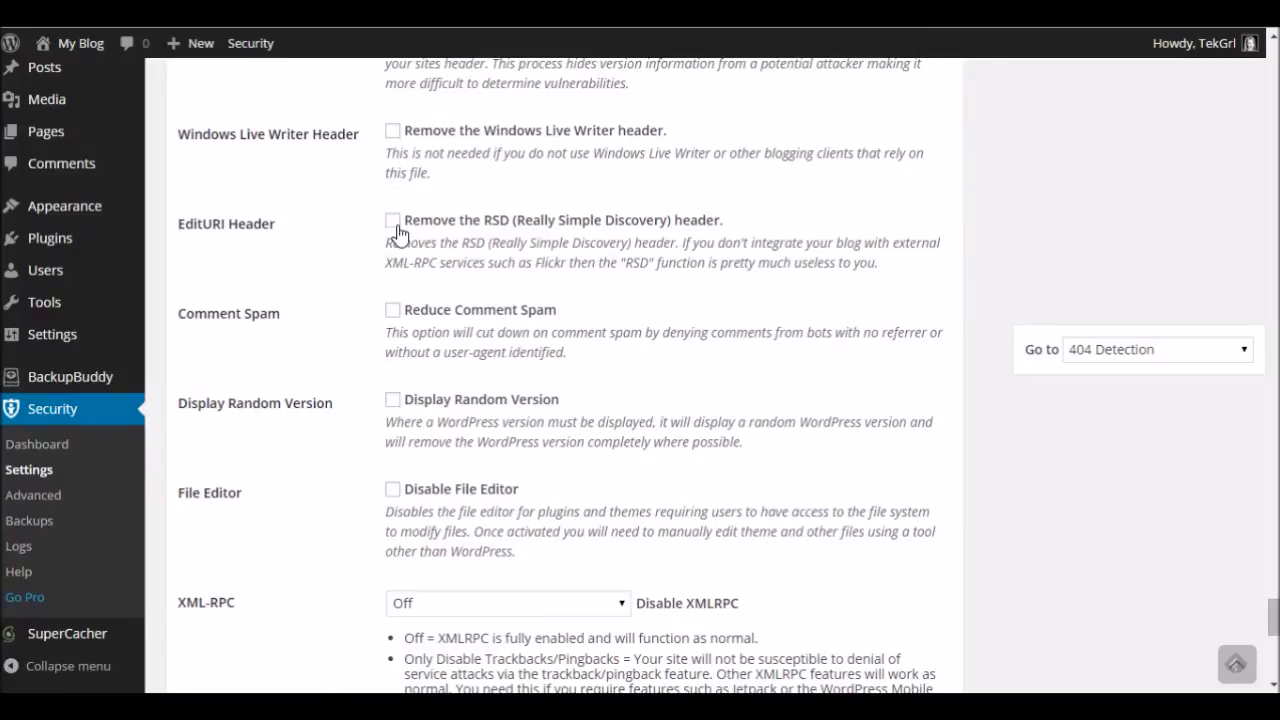
left_click_drag(386, 263, 442, 265)
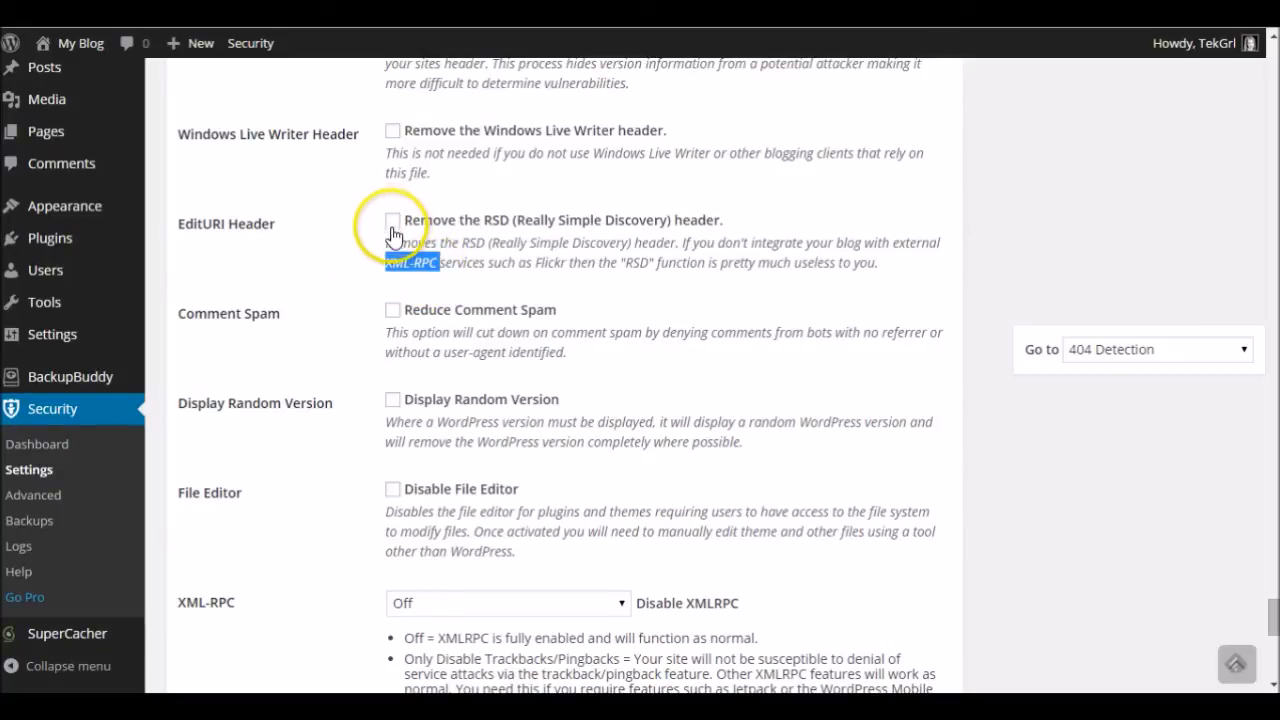
left_click(490, 278)
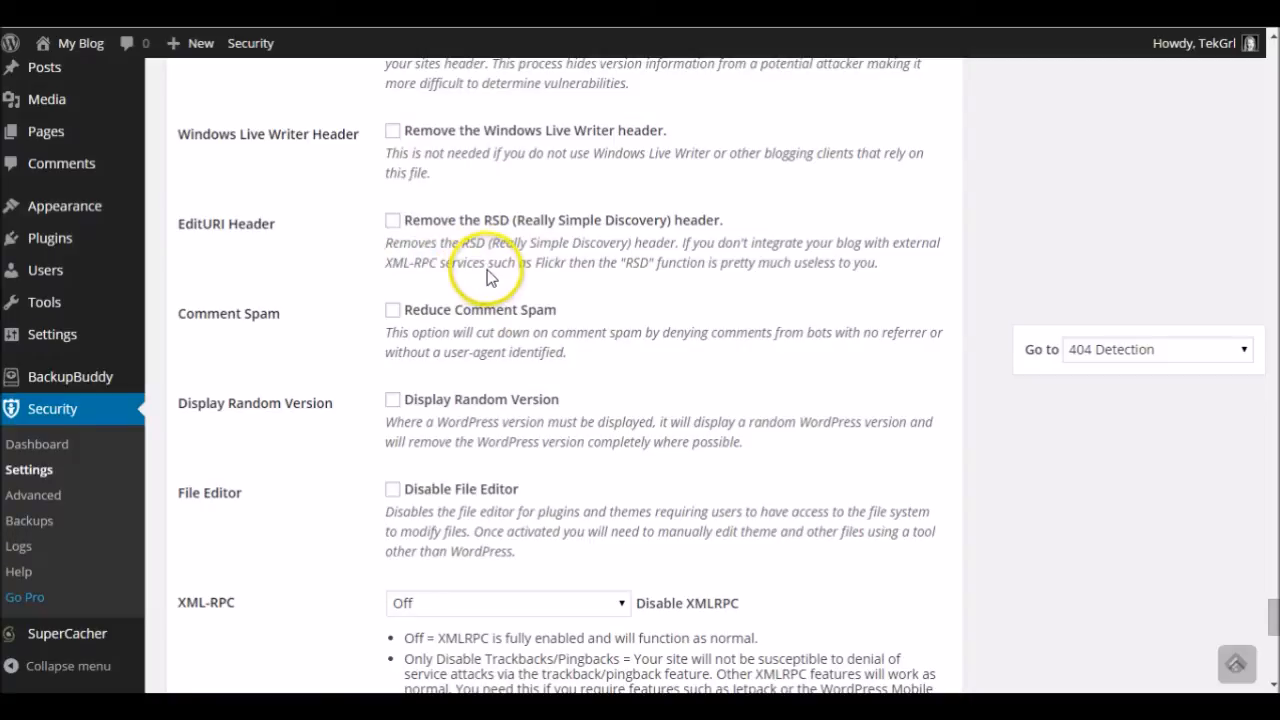
left_click(394, 225)
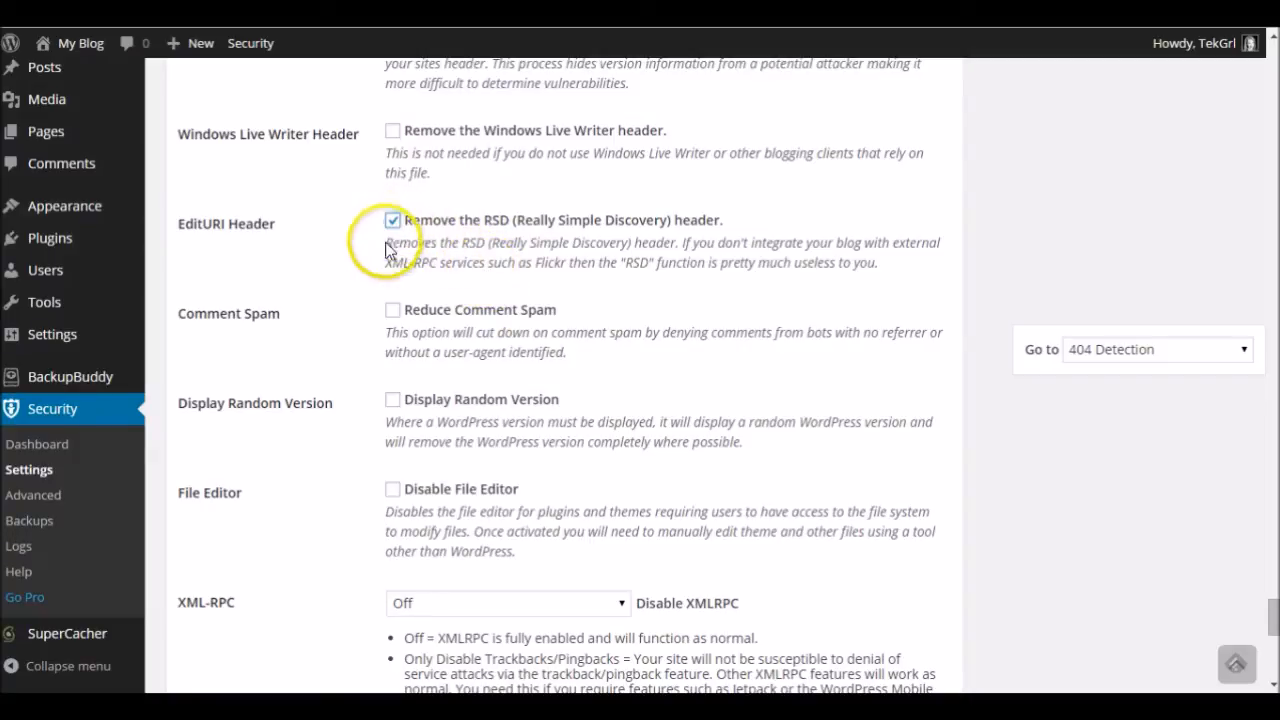
left_click(394, 313)
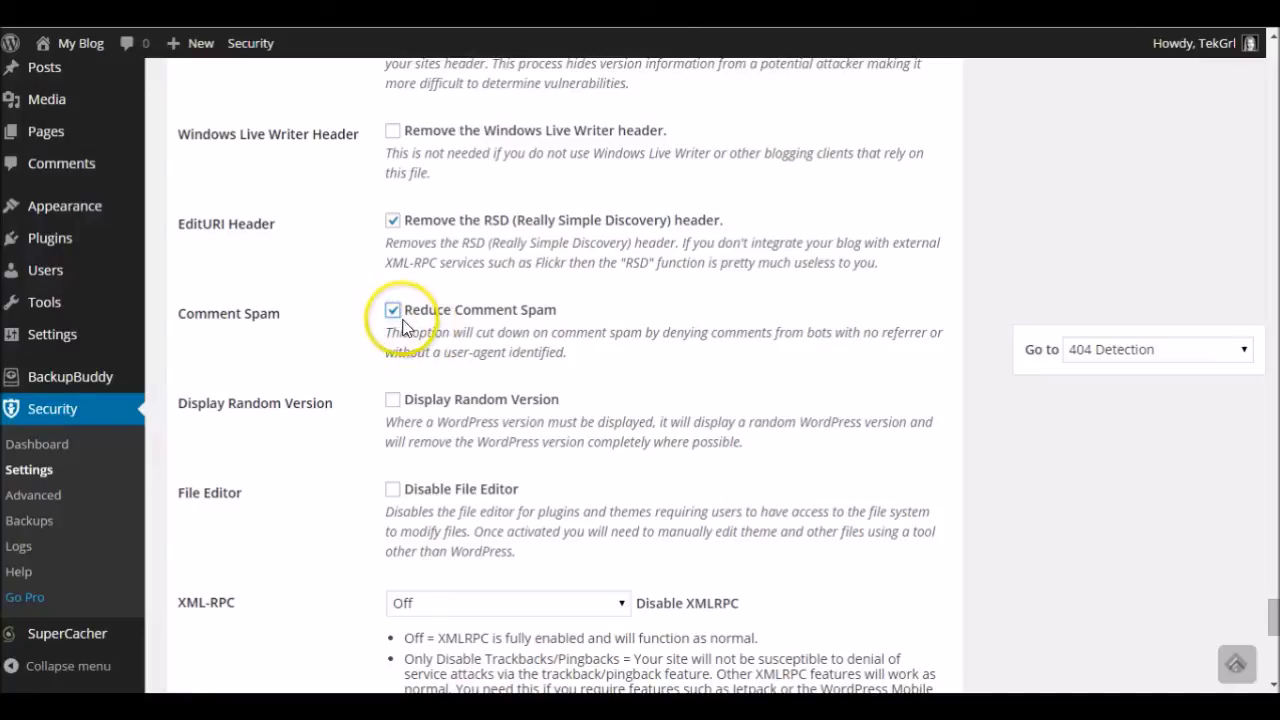
Step: Set the XML-RPC option in WordPress Tweaks to Only Disable Trackbacks/Pingbacks
scroll(337, 360, "down", 3)
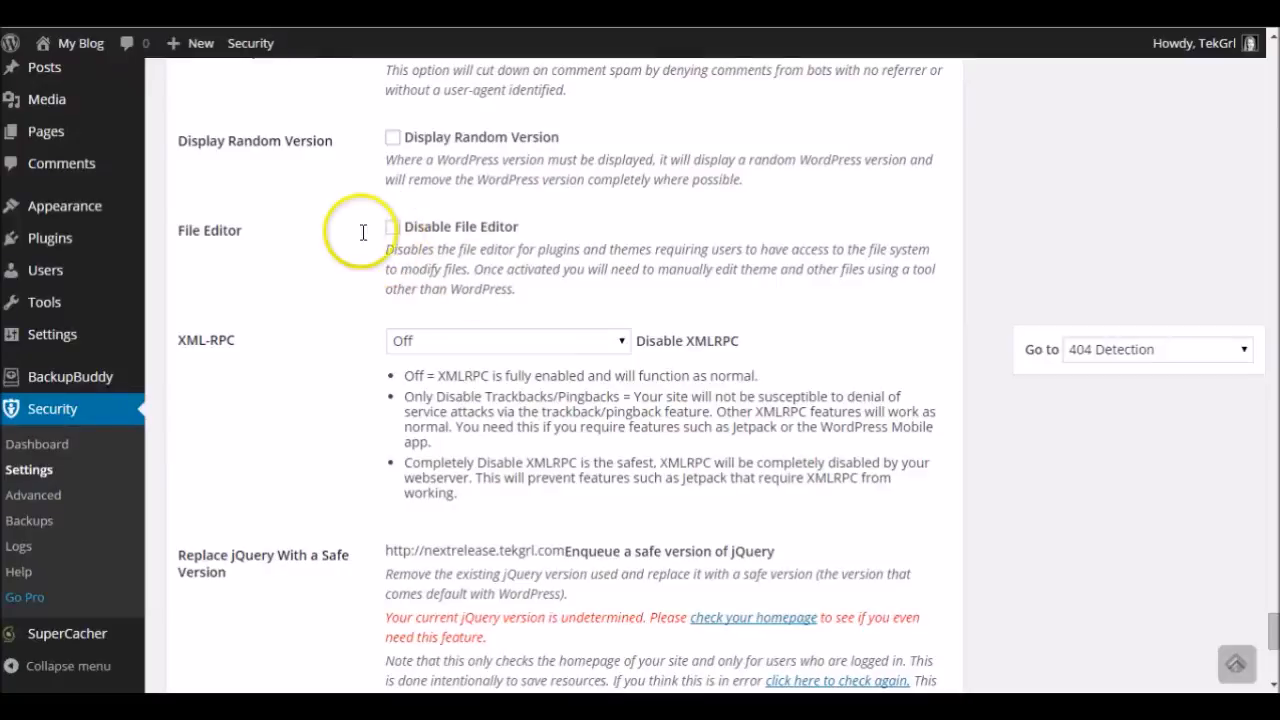
scroll(320, 280, "down", 1)
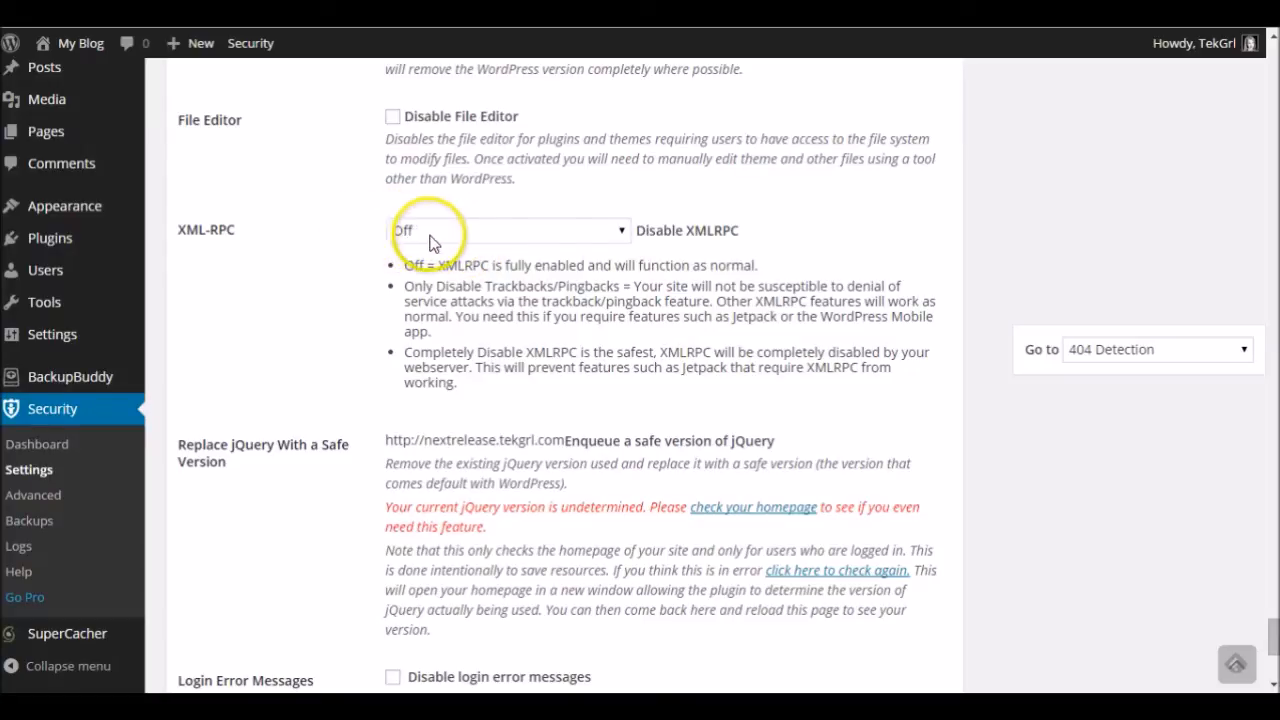
left_click(619, 232)
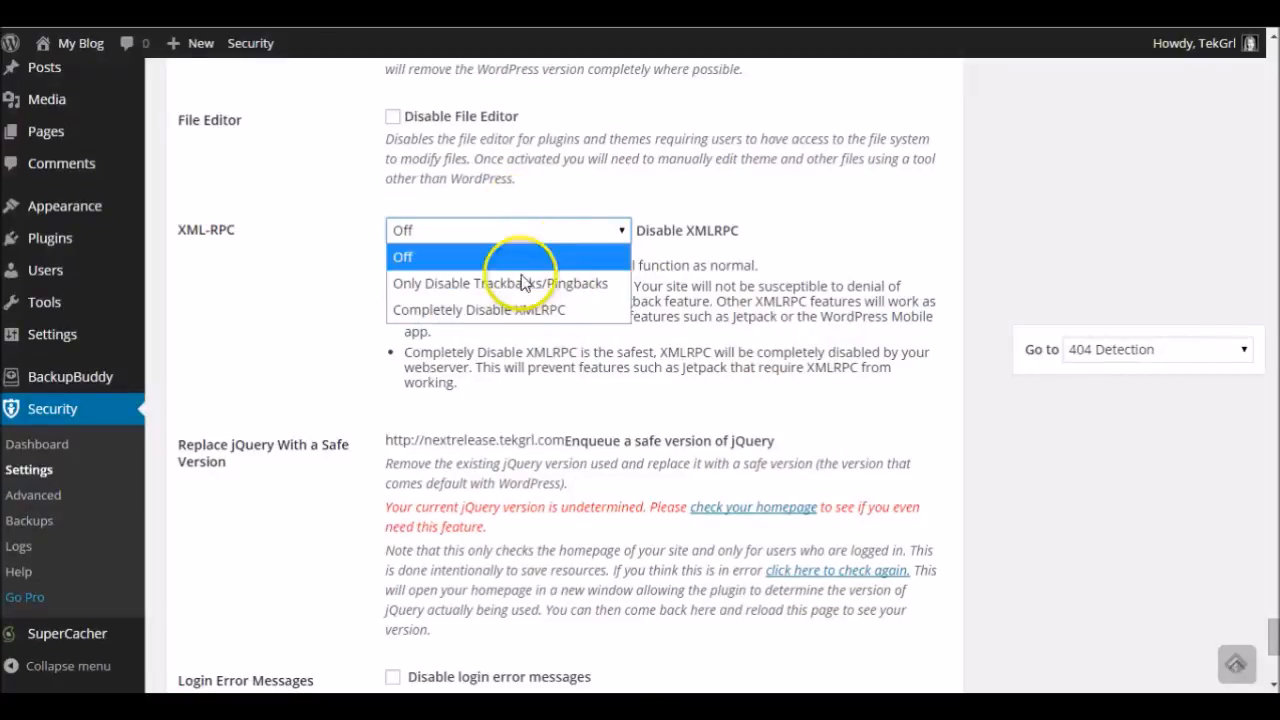
left_click(545, 287)
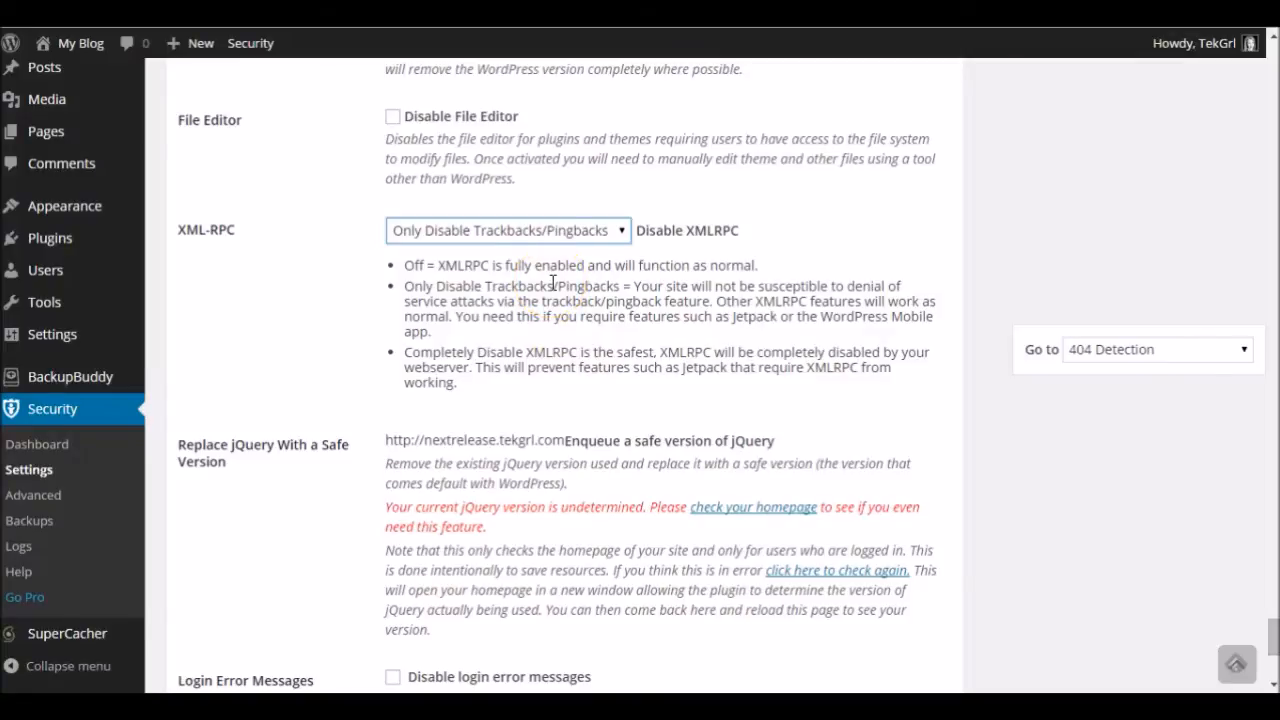
left_click(552, 289)
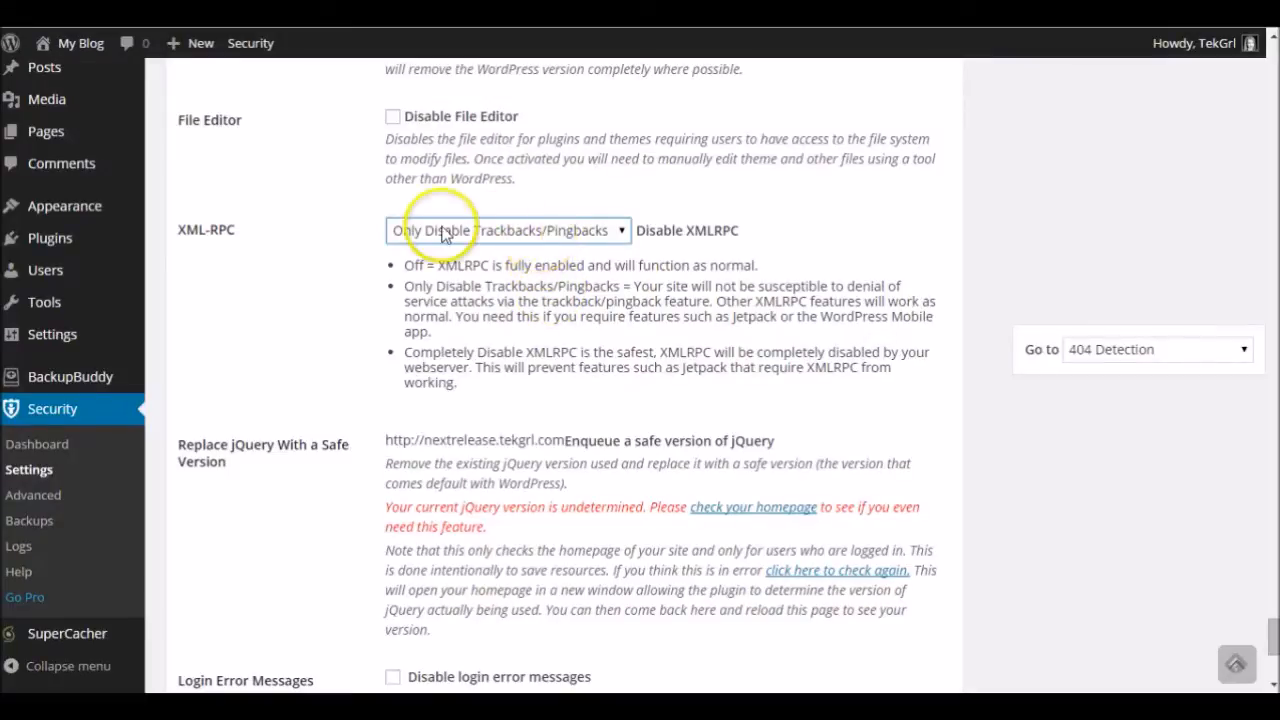
left_click(528, 239)
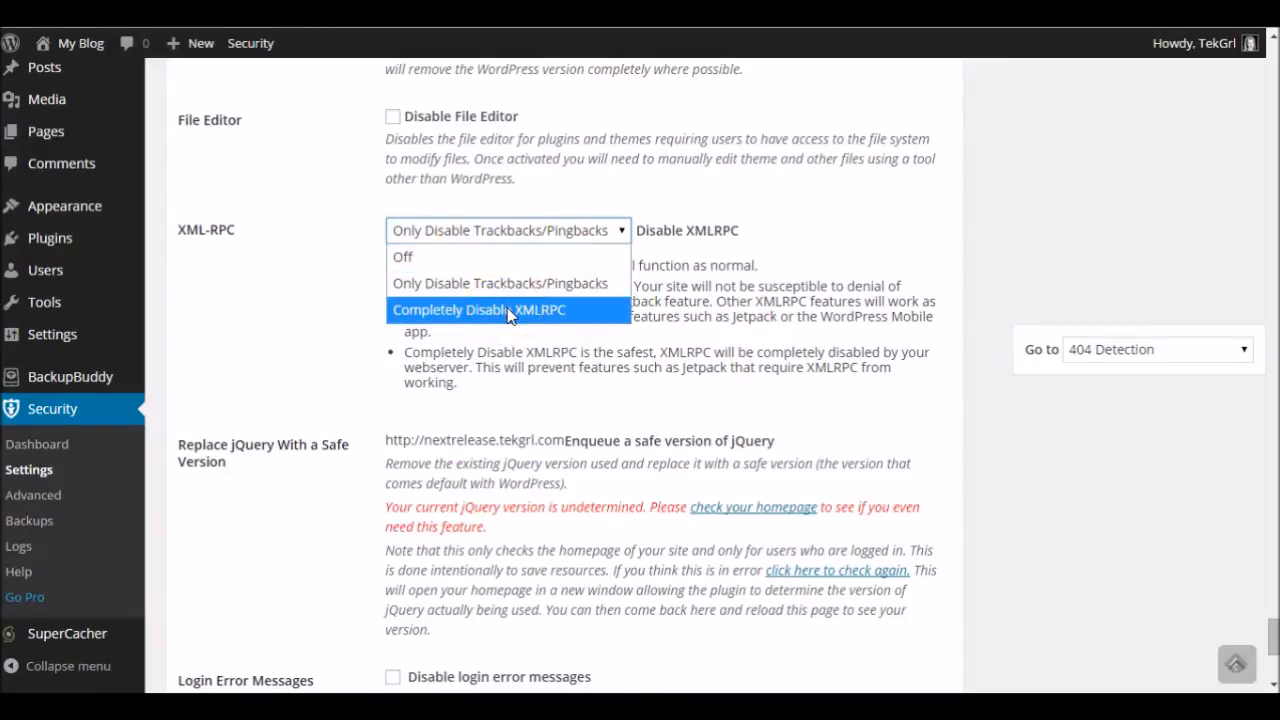
left_click(419, 292)
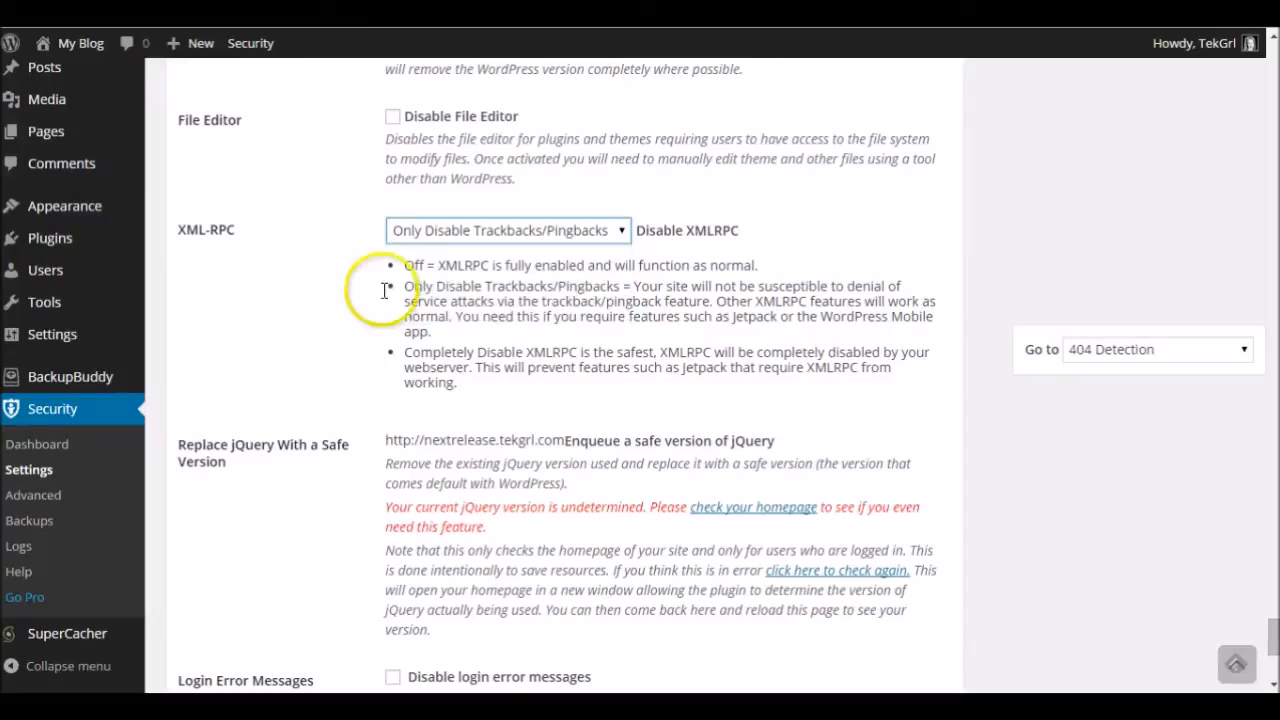
Step: Enable Force Unique Nickname and Disable Extra User Archives in WordPress Tweaks, and save all changes
scroll(278, 320, "down", 3)
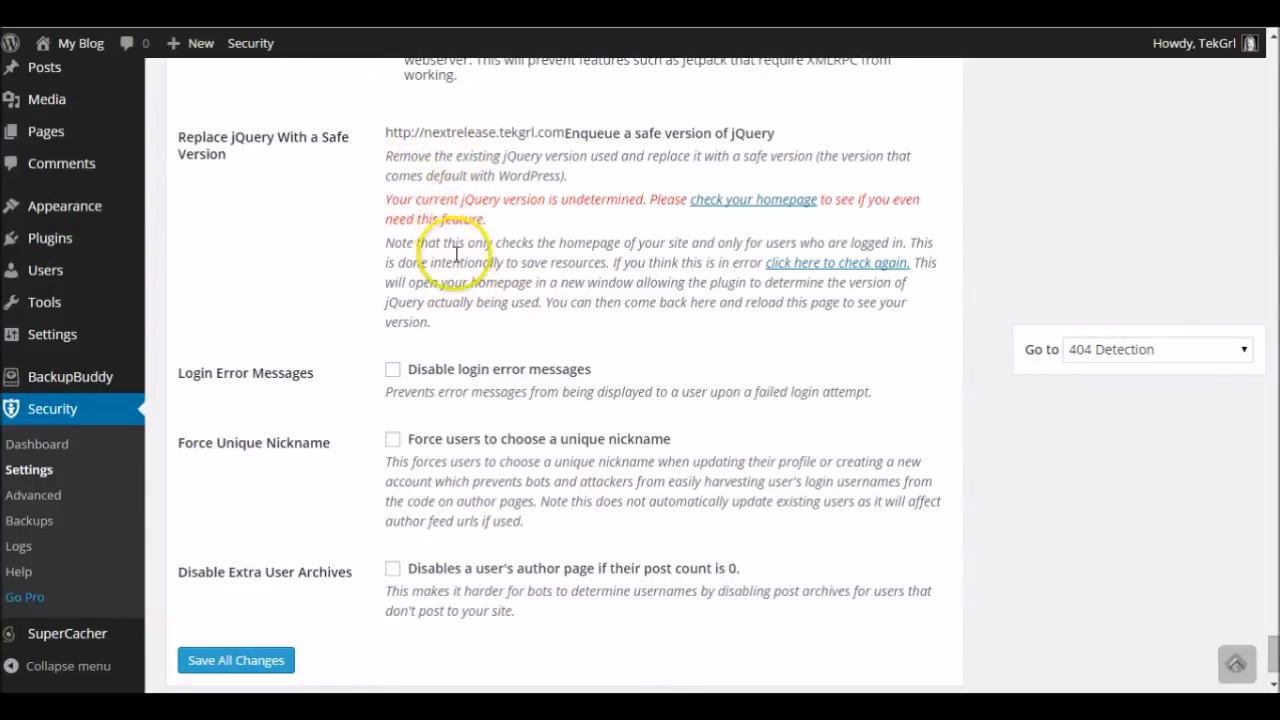
scroll(474, 305, "down", 1)
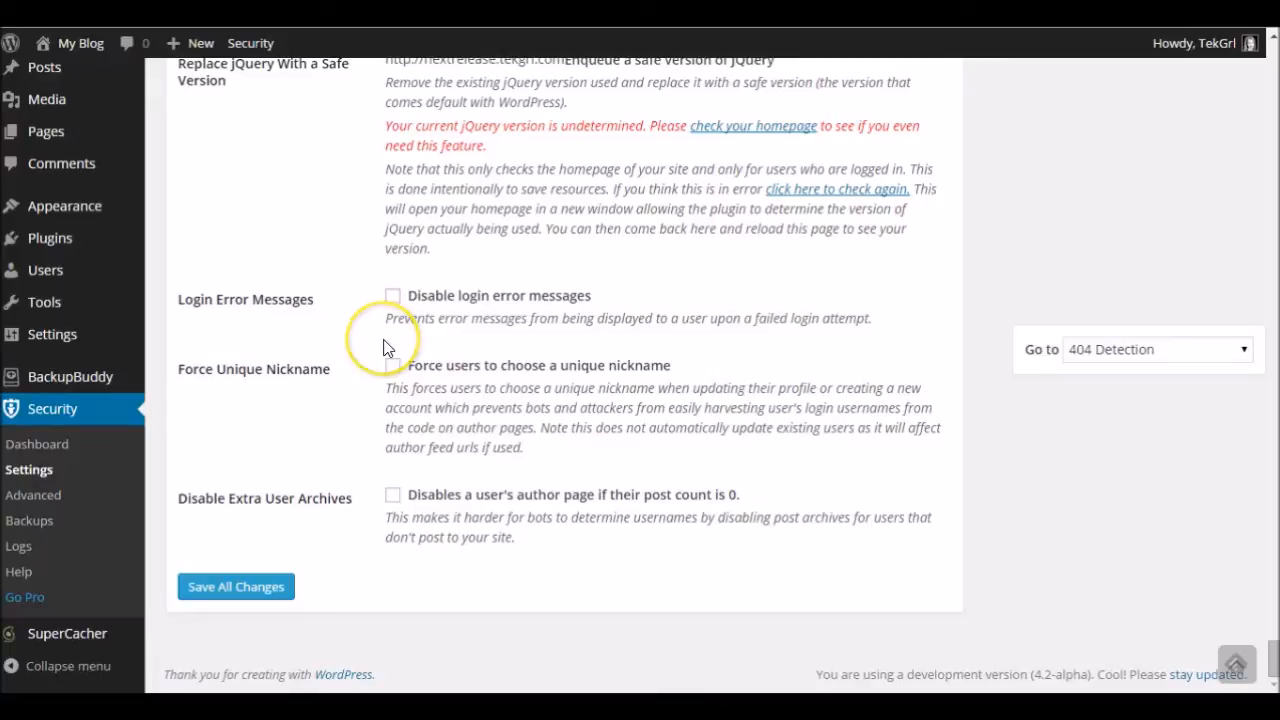
left_click(393, 367)
left_click(392, 498)
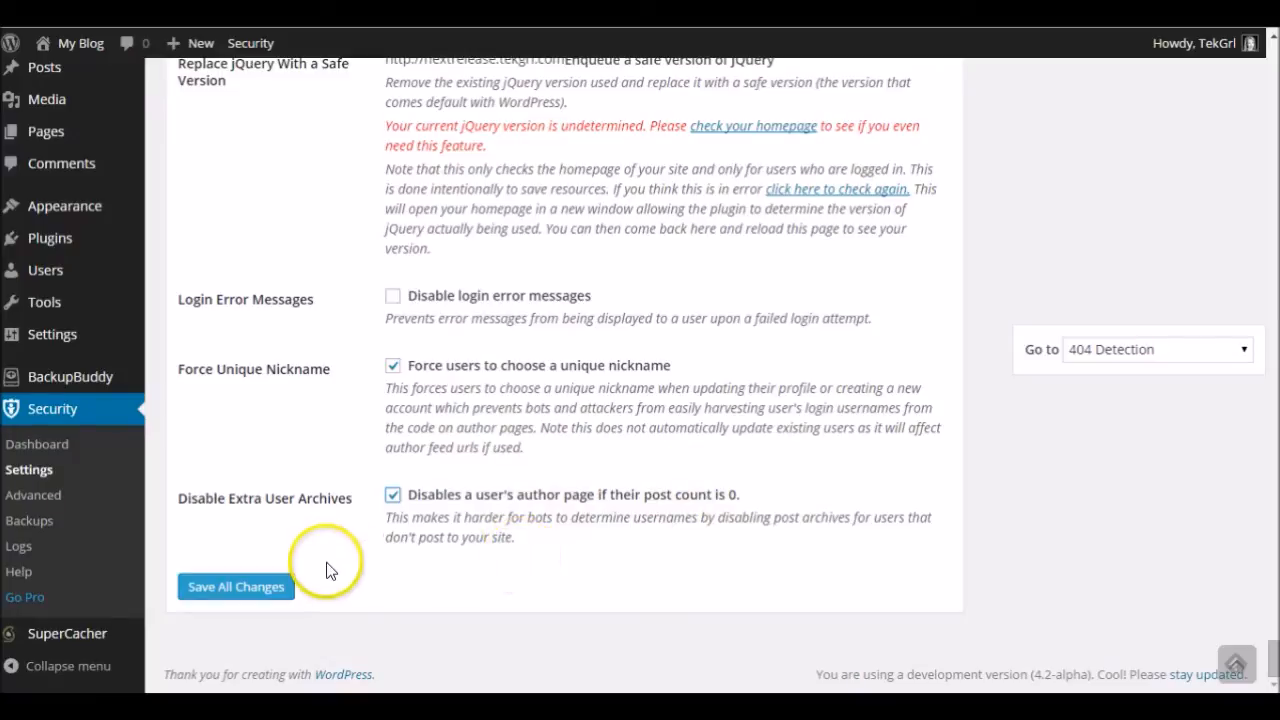
left_click(229, 597)
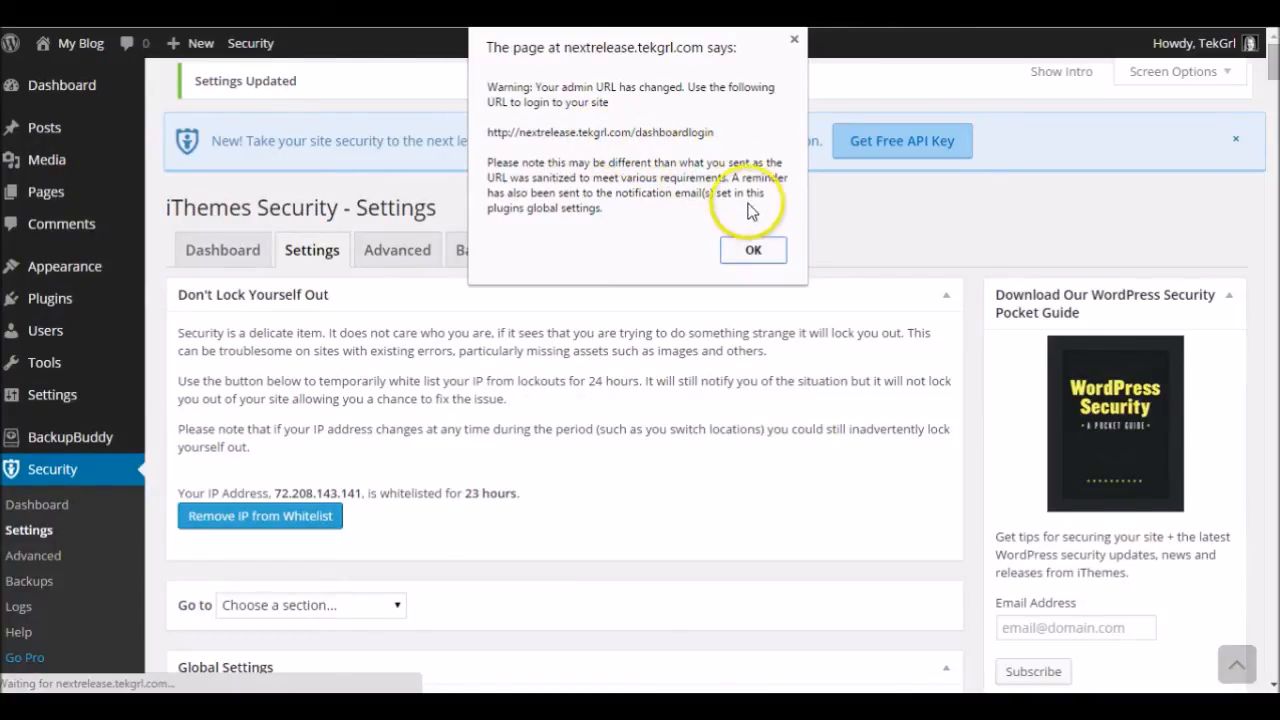
left_click(753, 250)
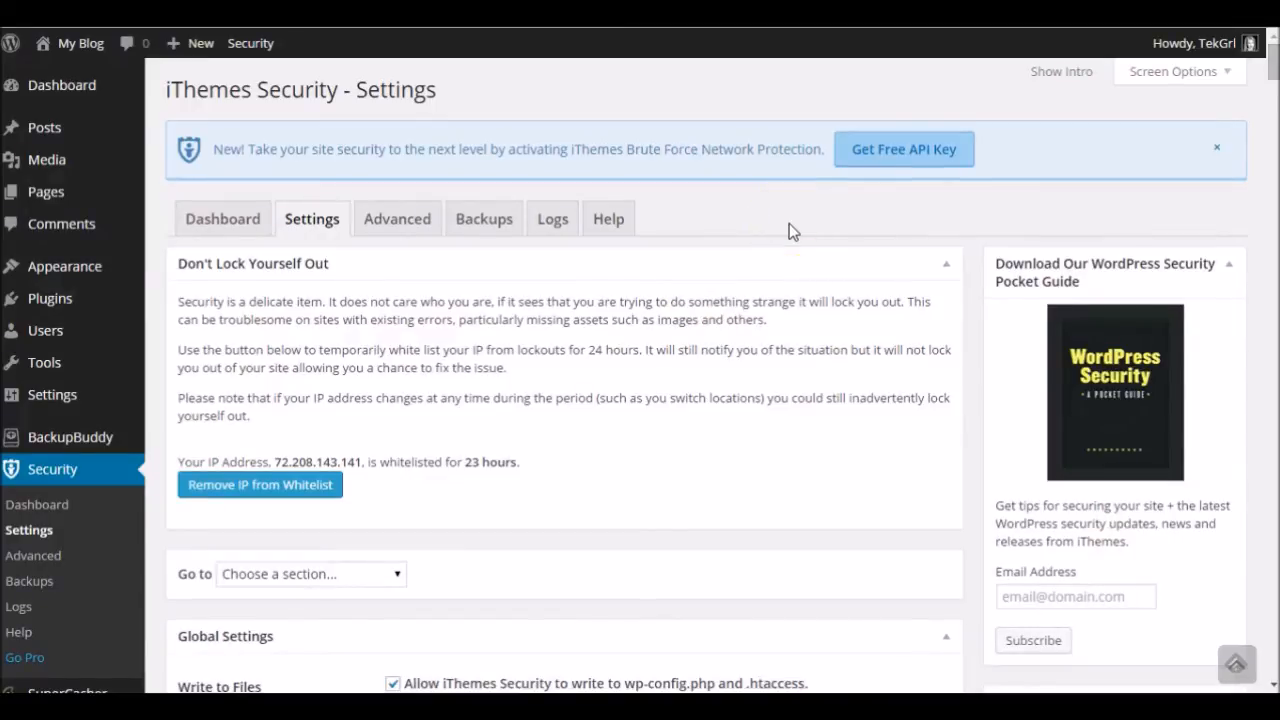
Step: In the Advanced security settings, enable Change Admin User and Change User ID 1, and save the admin user
left_click(410, 228)
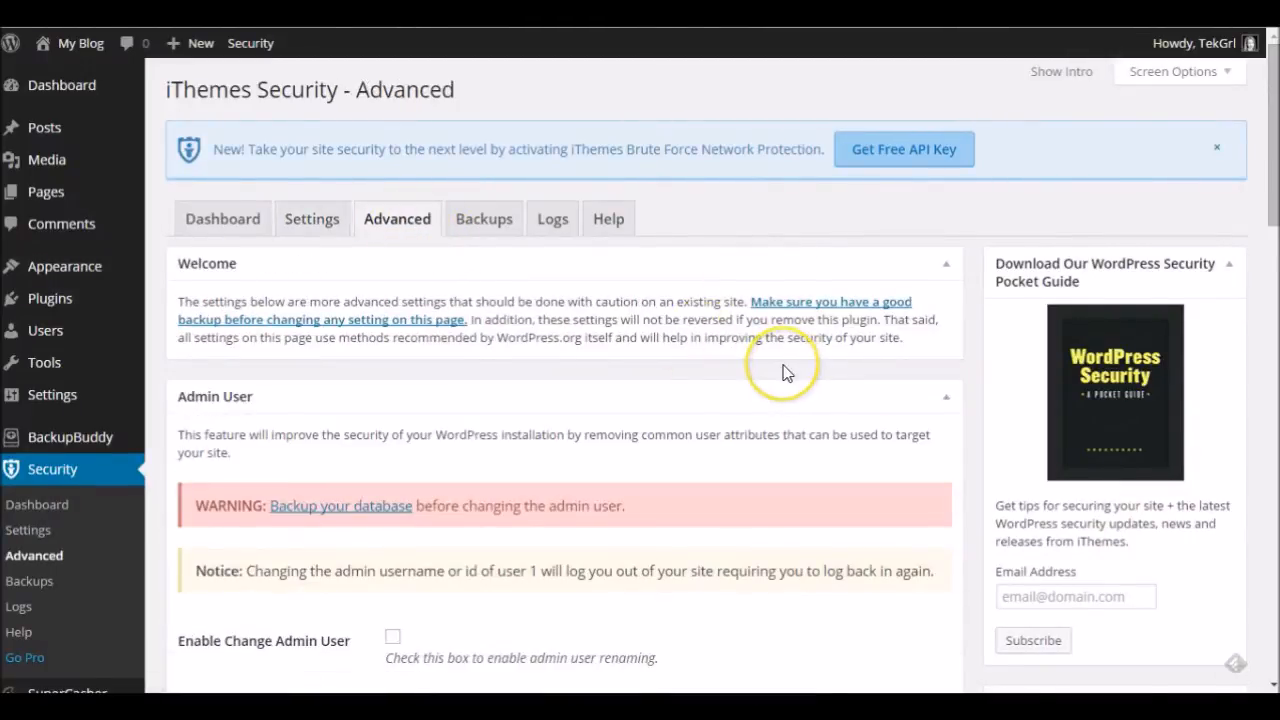
scroll(781, 365, "down", 1)
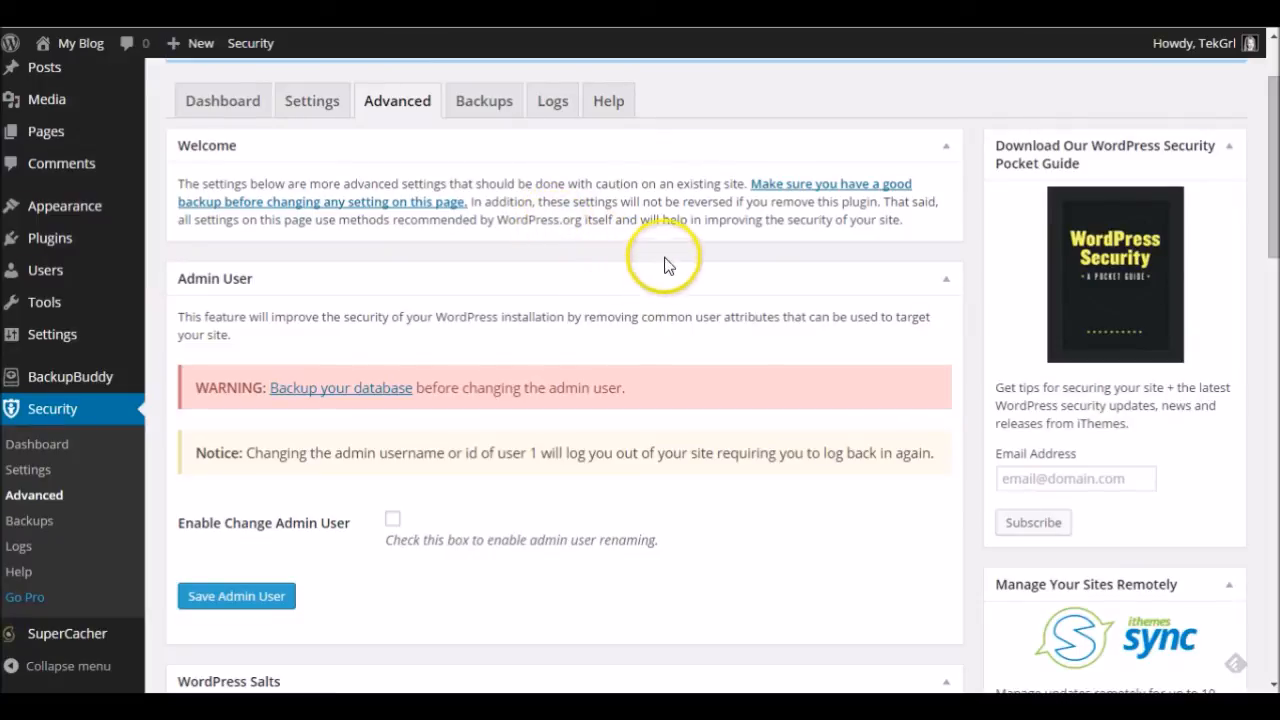
scroll(668, 265, "down", 1)
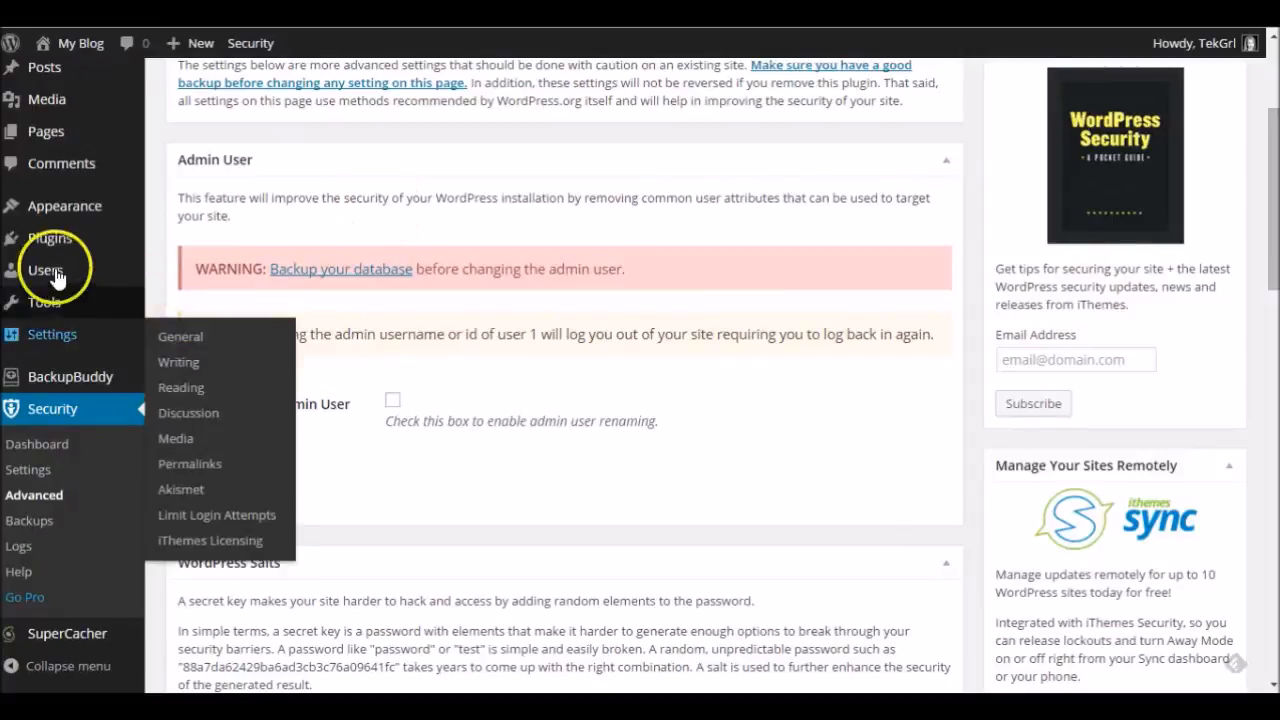
mouse_move(47, 270)
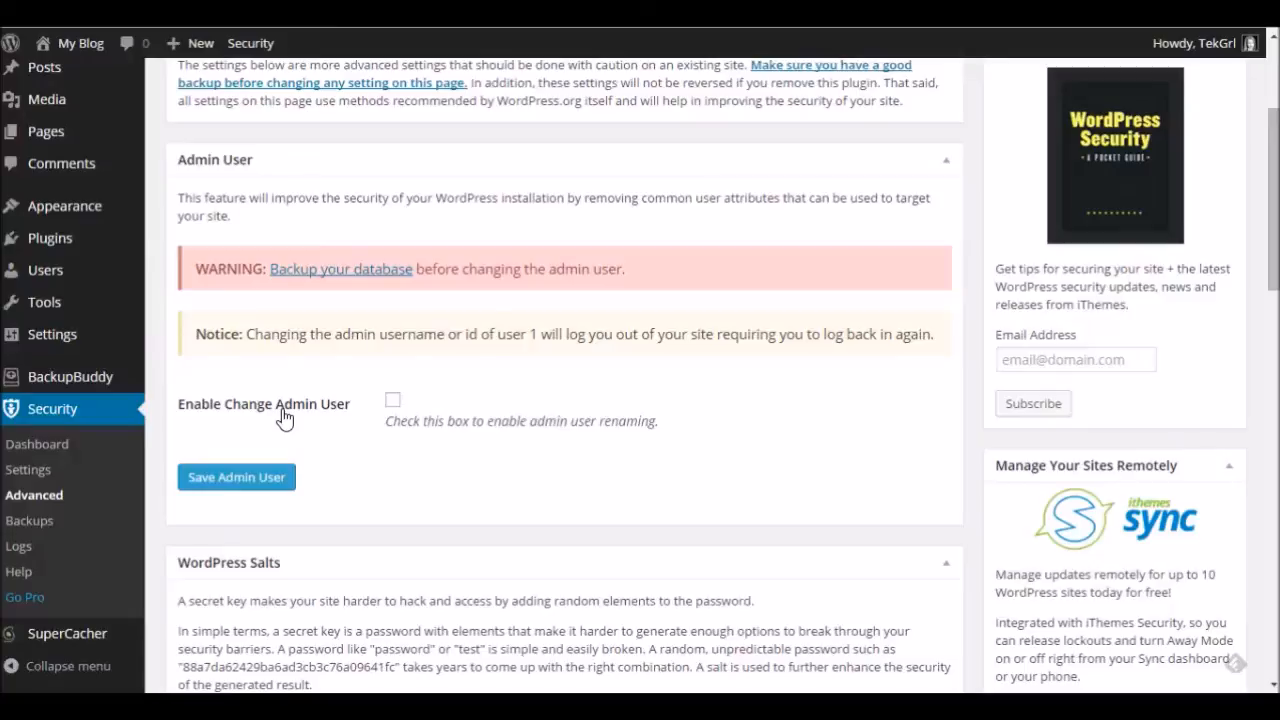
left_click(392, 402)
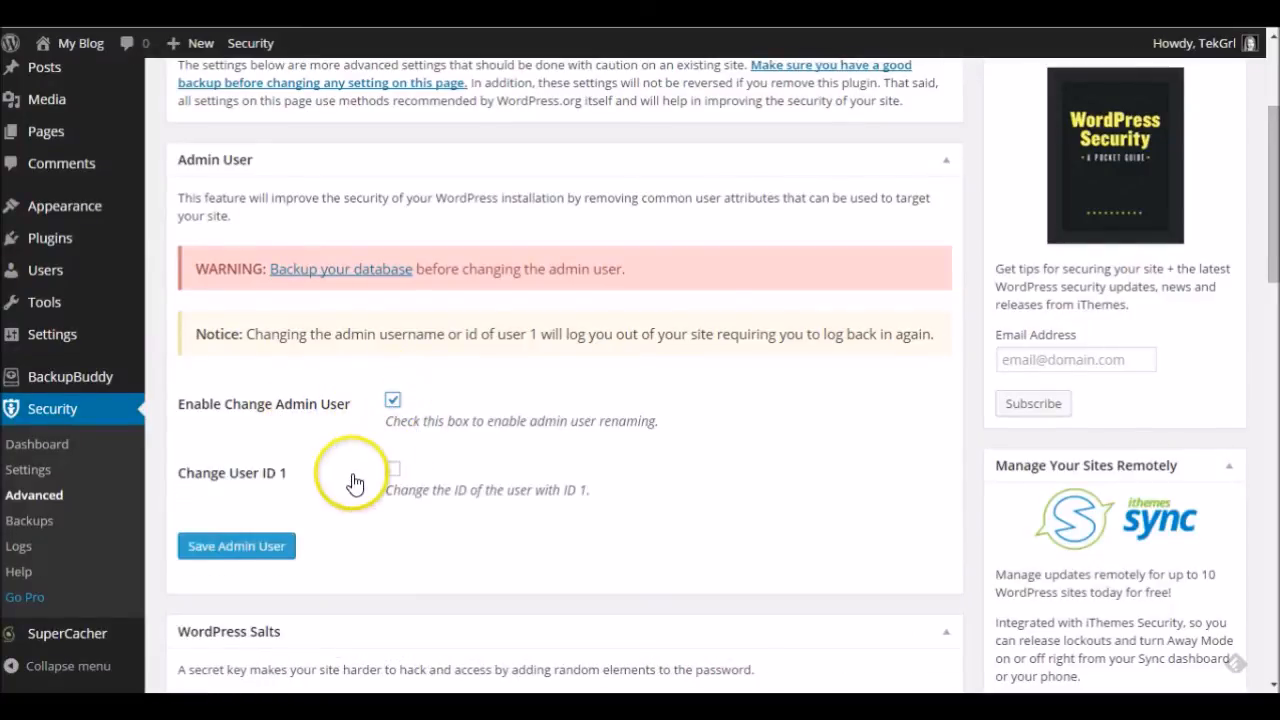
left_click(397, 475)
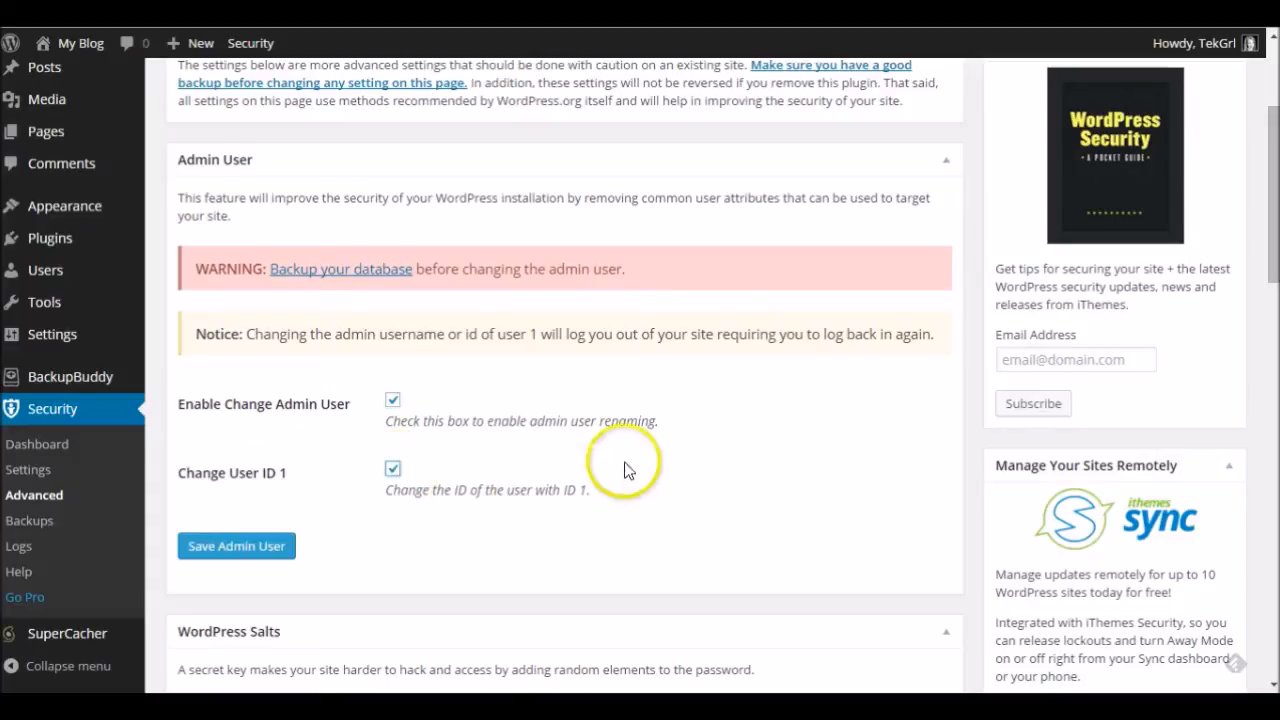
left_click(768, 481)
scroll(762, 457, "down", 2)
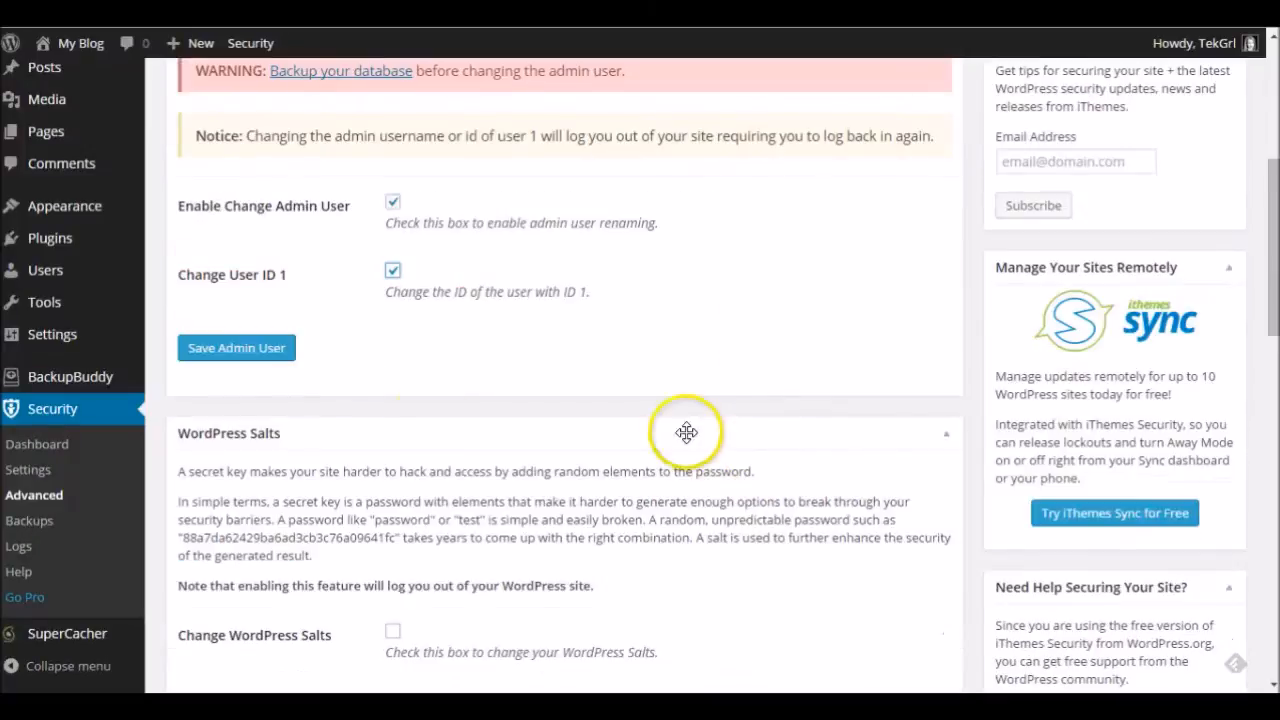
left_click(262, 358)
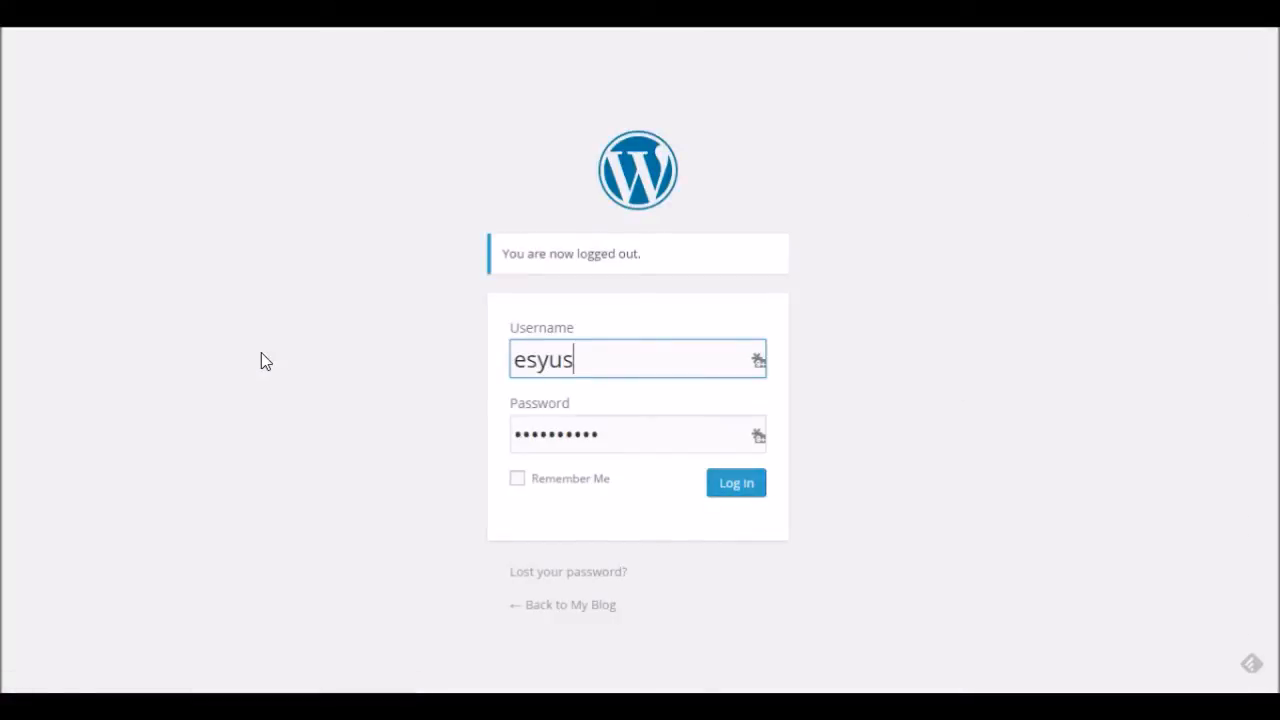
Step: Log back in to WordPress with the prefilled credentials and reopen the Advanced security settings
left_click(529, 350)
left_click(758, 490)
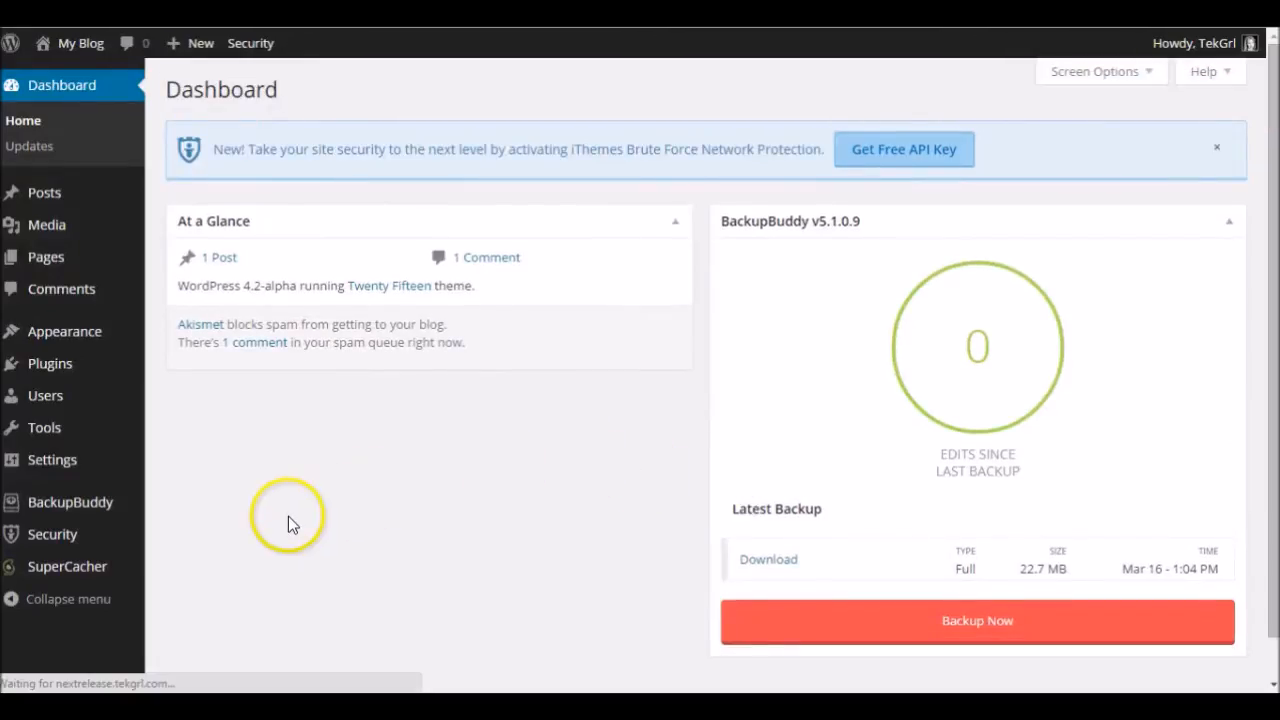
mouse_move(55, 534)
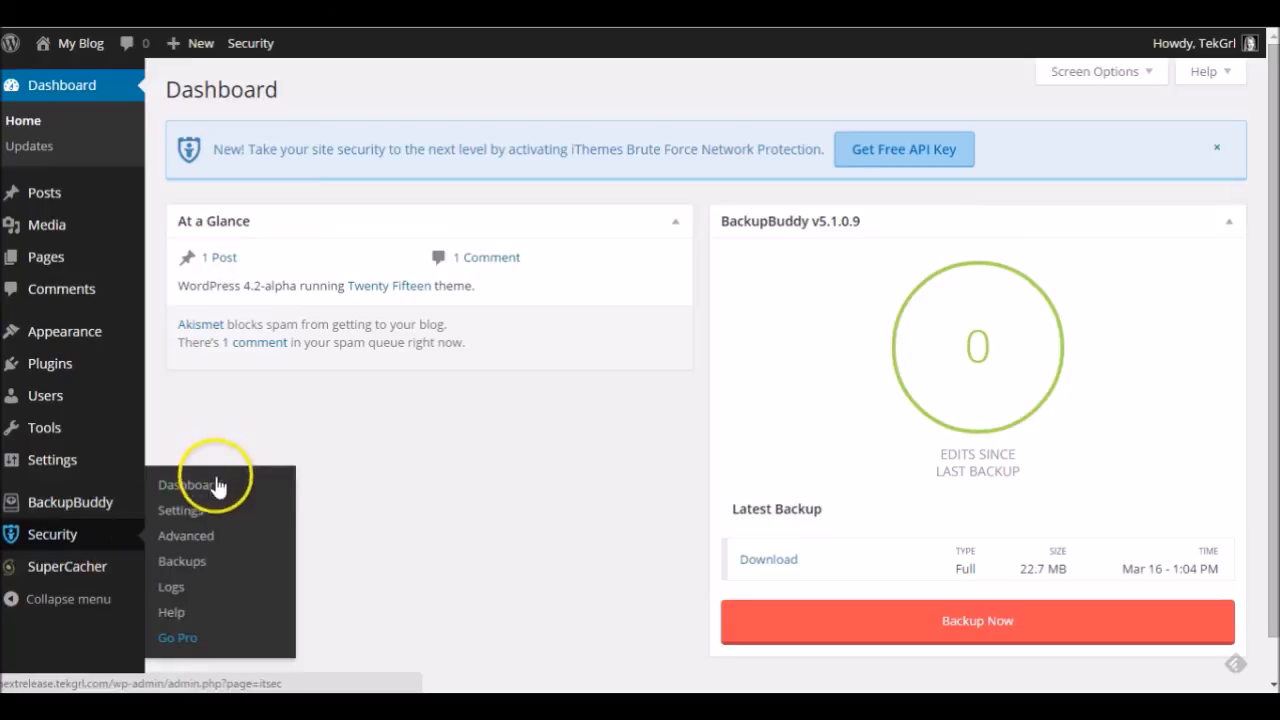
left_click(207, 537)
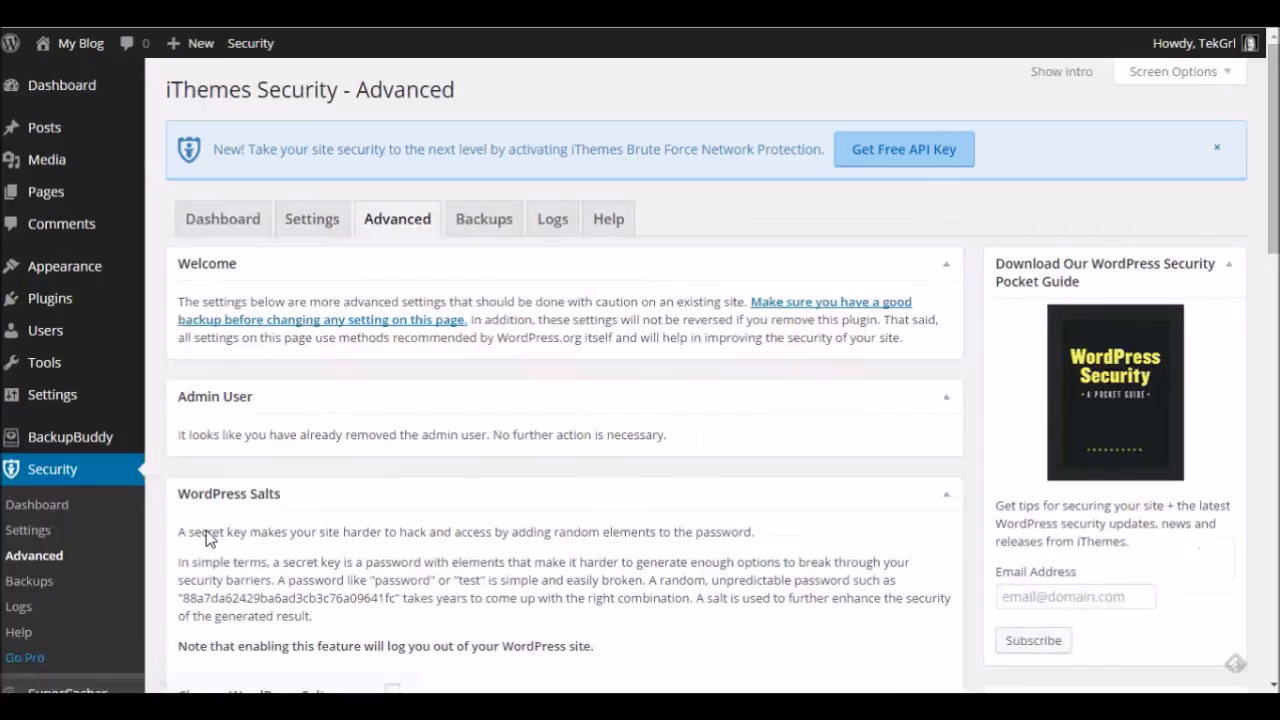
Step: Review the Admin User, WordPress Salts, Change Content Directory and Change Database Prefix sections of the Advanced settings
left_click(591, 404)
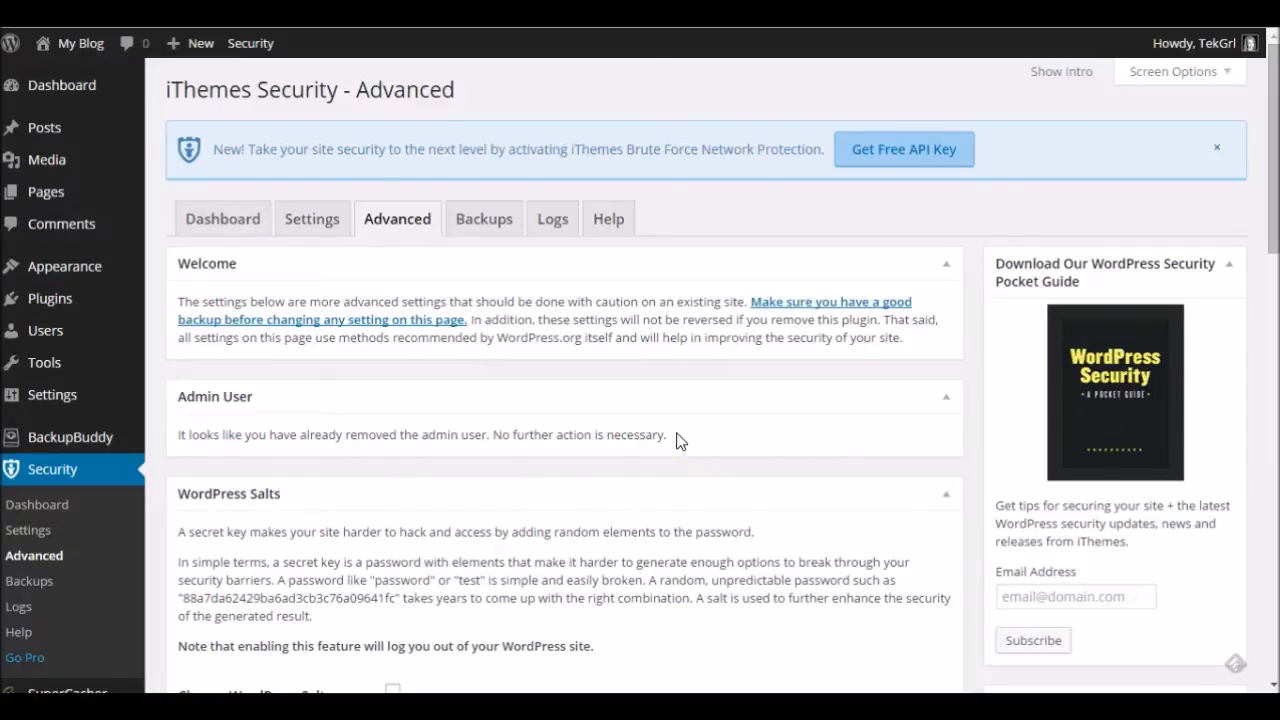
triple_click(180, 434)
left_click(520, 457)
scroll(522, 457, "down", 3)
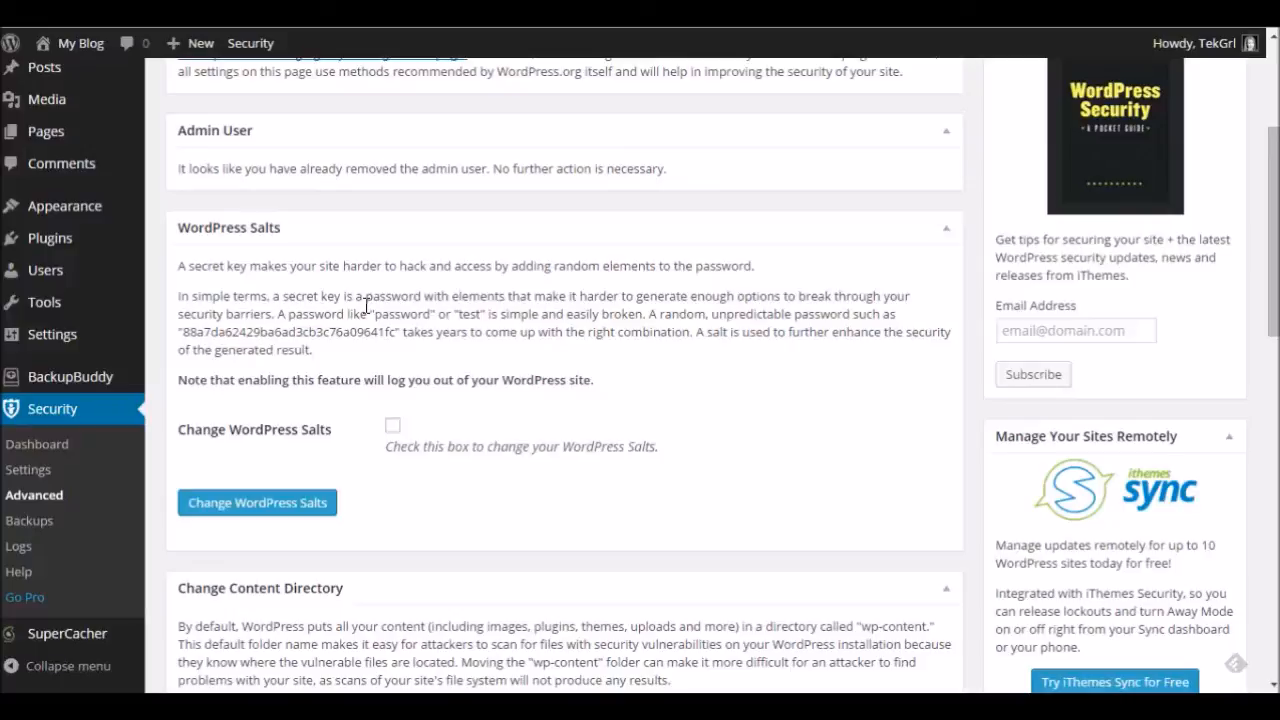
scroll(462, 441, "down", 3)
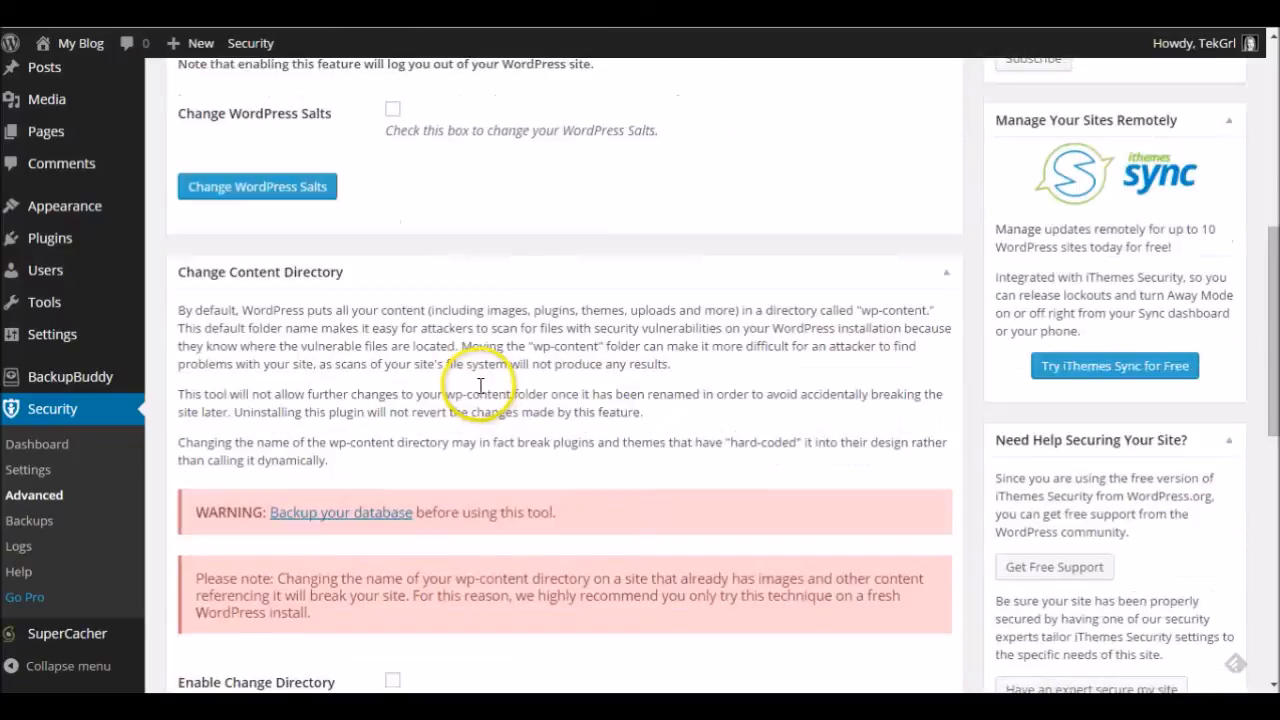
scroll(480, 385, "down", 1)
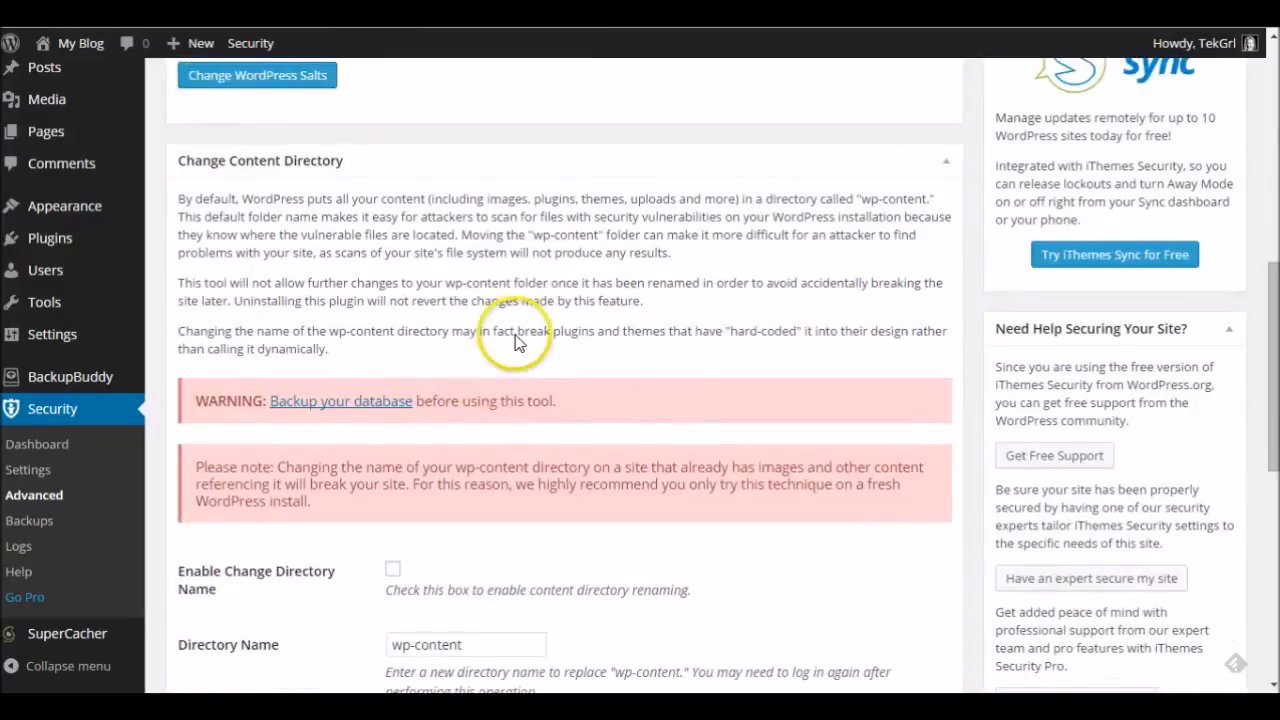
scroll(565, 315, "down", 1)
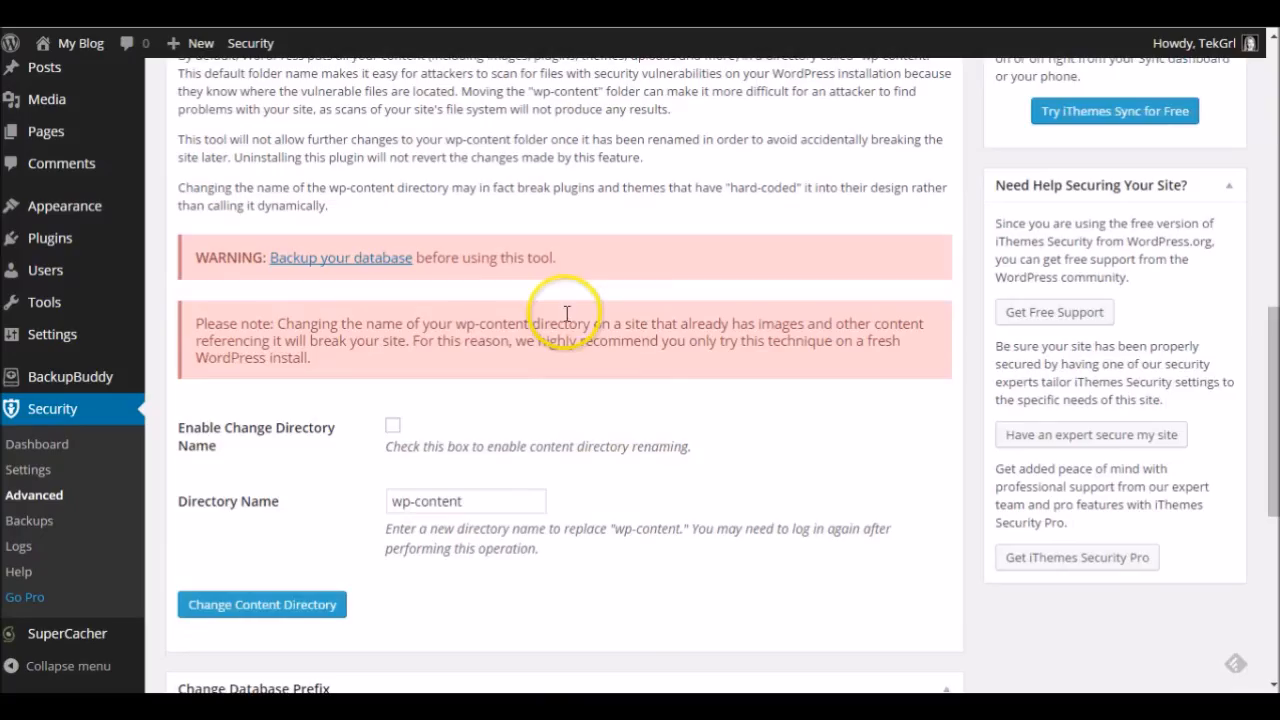
scroll(566, 314, "up", 1)
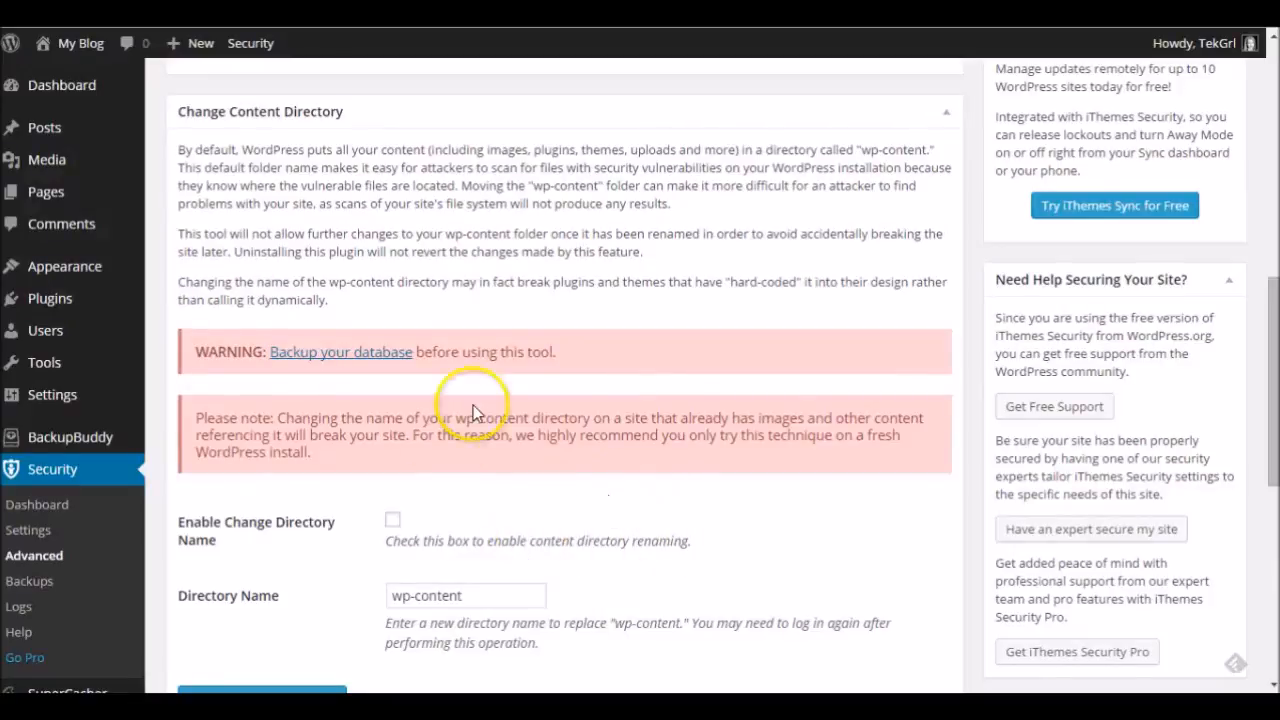
scroll(595, 414, "up", 1)
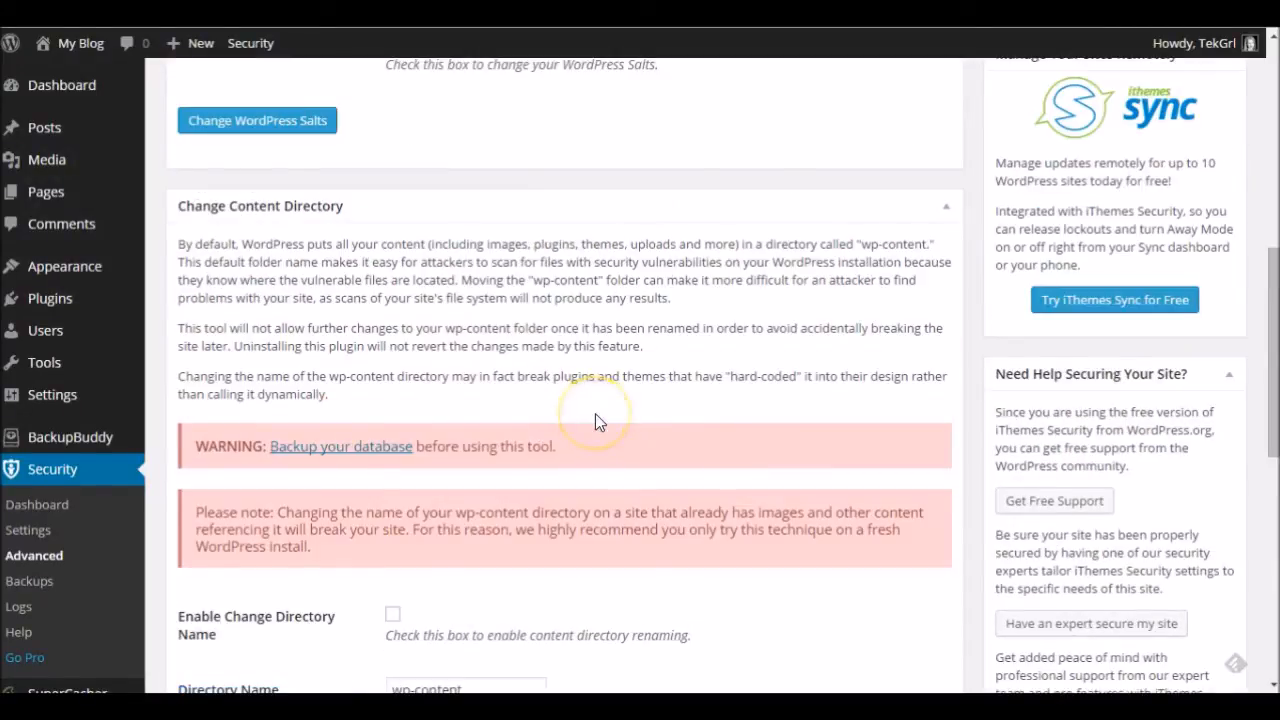
scroll(595, 420, "down", 1)
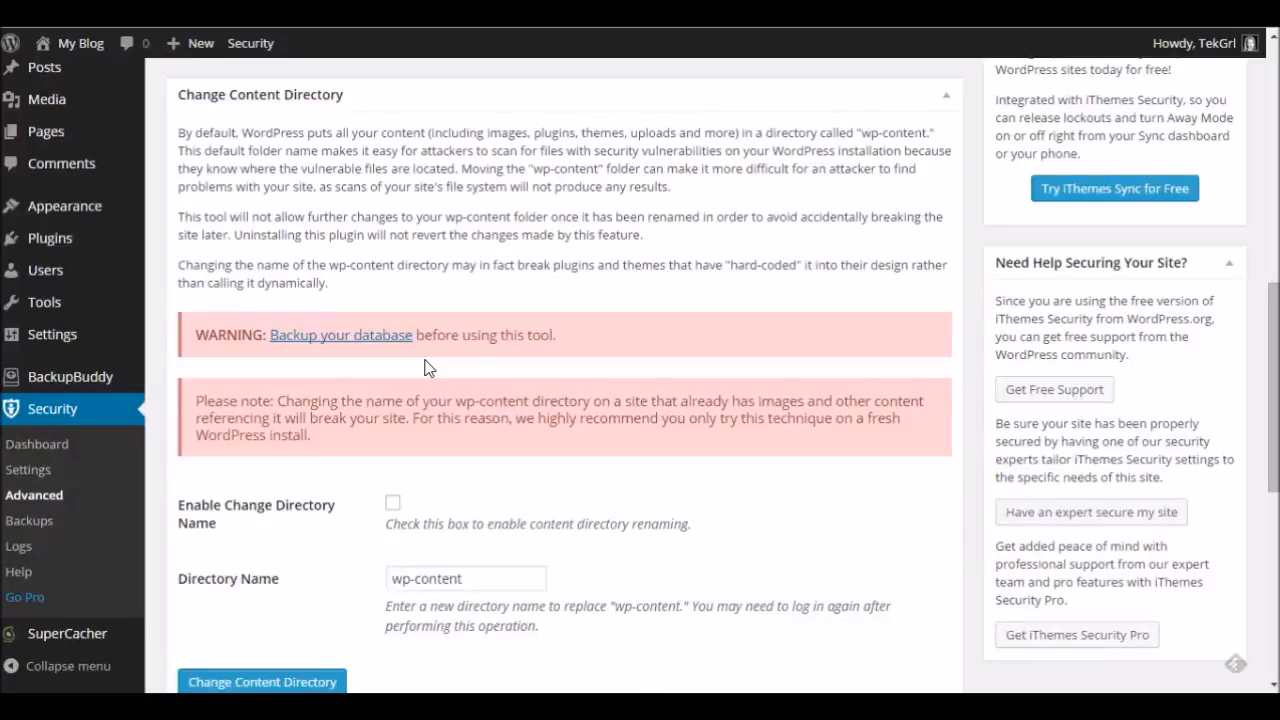
scroll(560, 410, "down", 3)
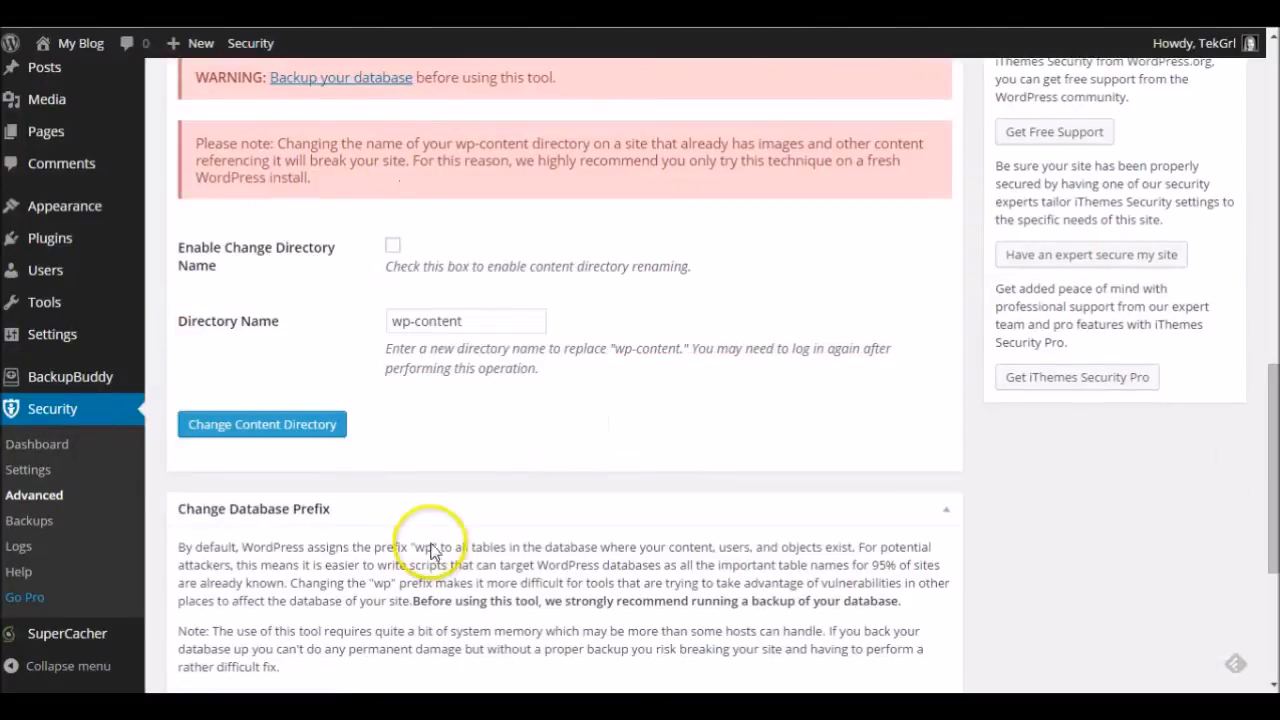
scroll(488, 507, "down", 4)
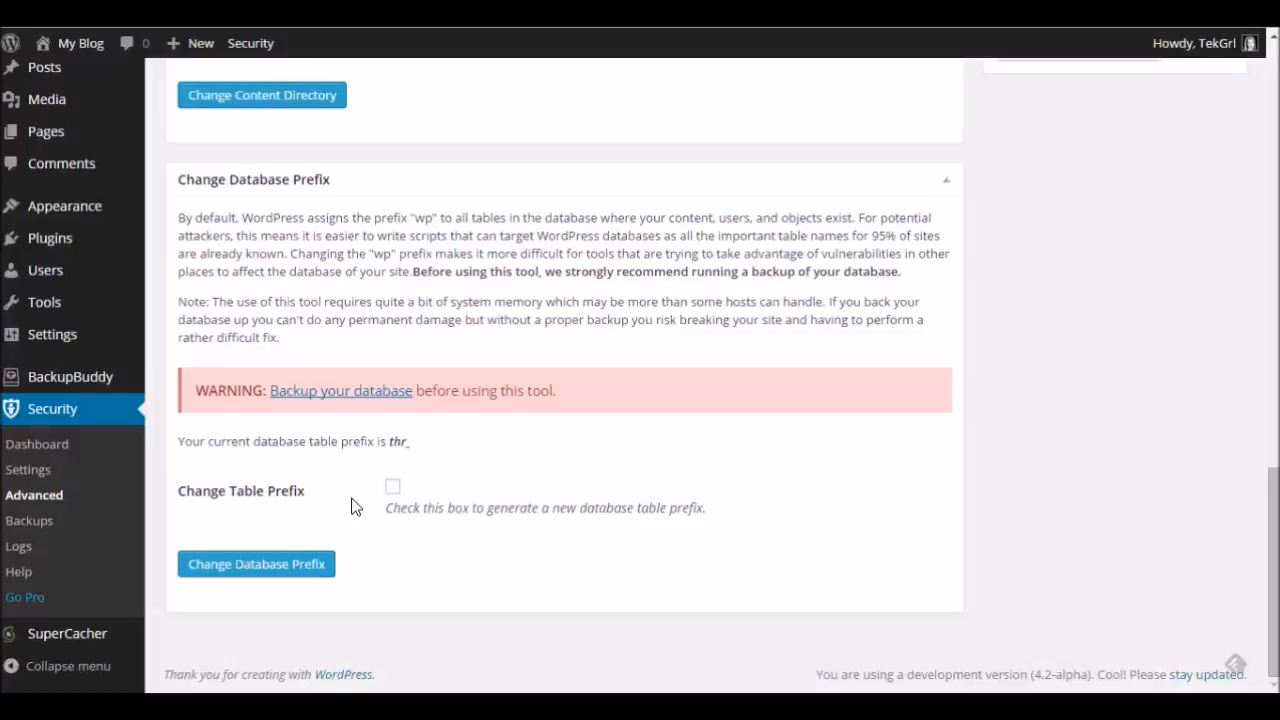
left_click_drag(253, 441, 447, 462)
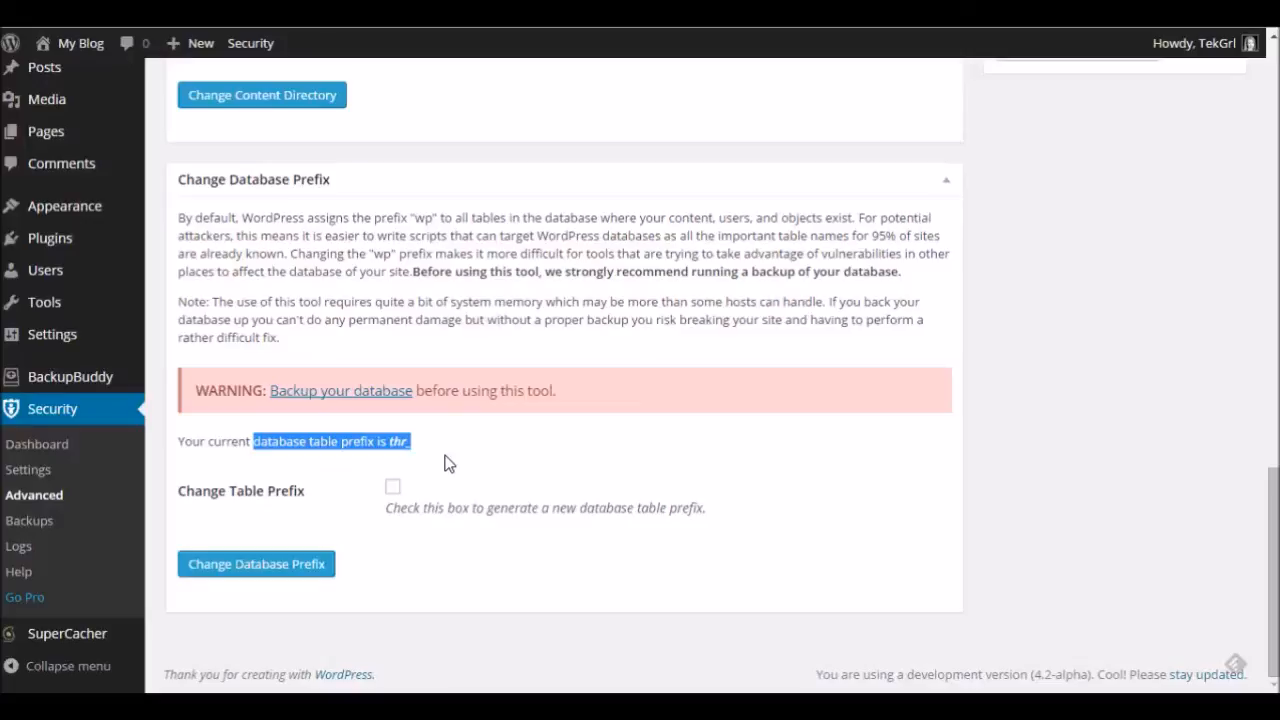
left_click(392, 487)
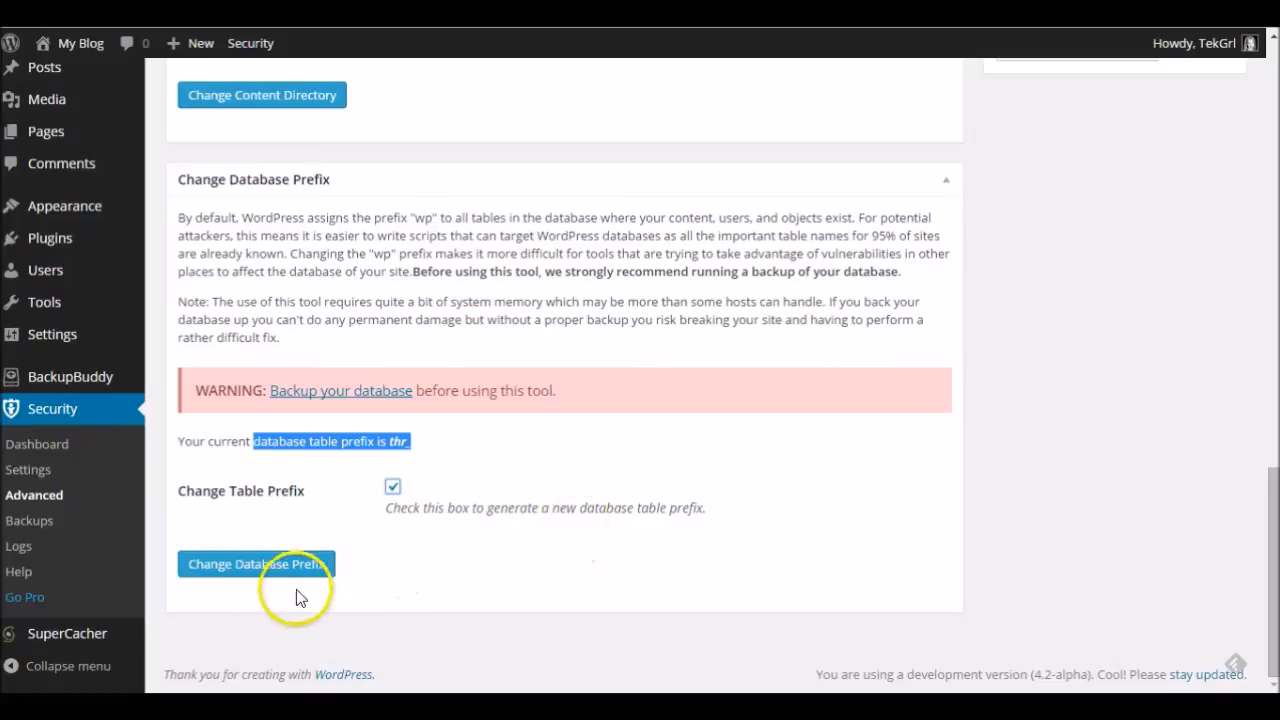
left_click(393, 488)
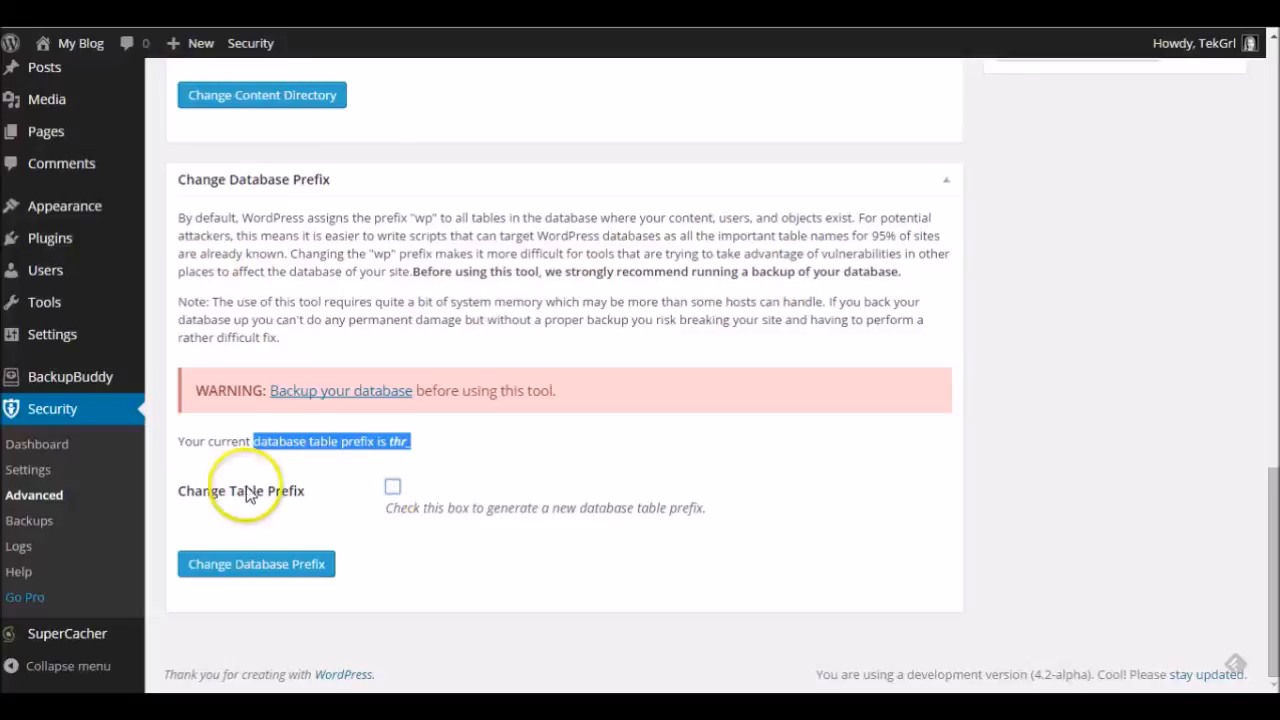
left_click(423, 445)
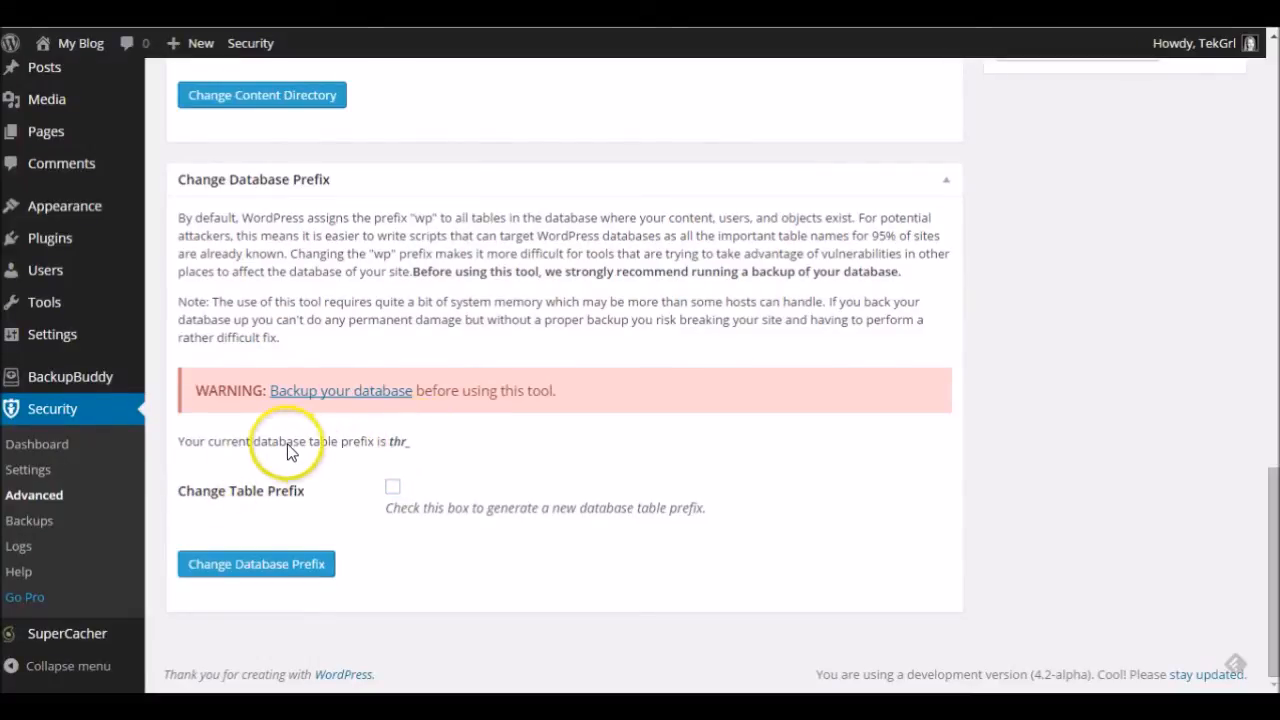
left_click_drag(253, 441, 416, 443)
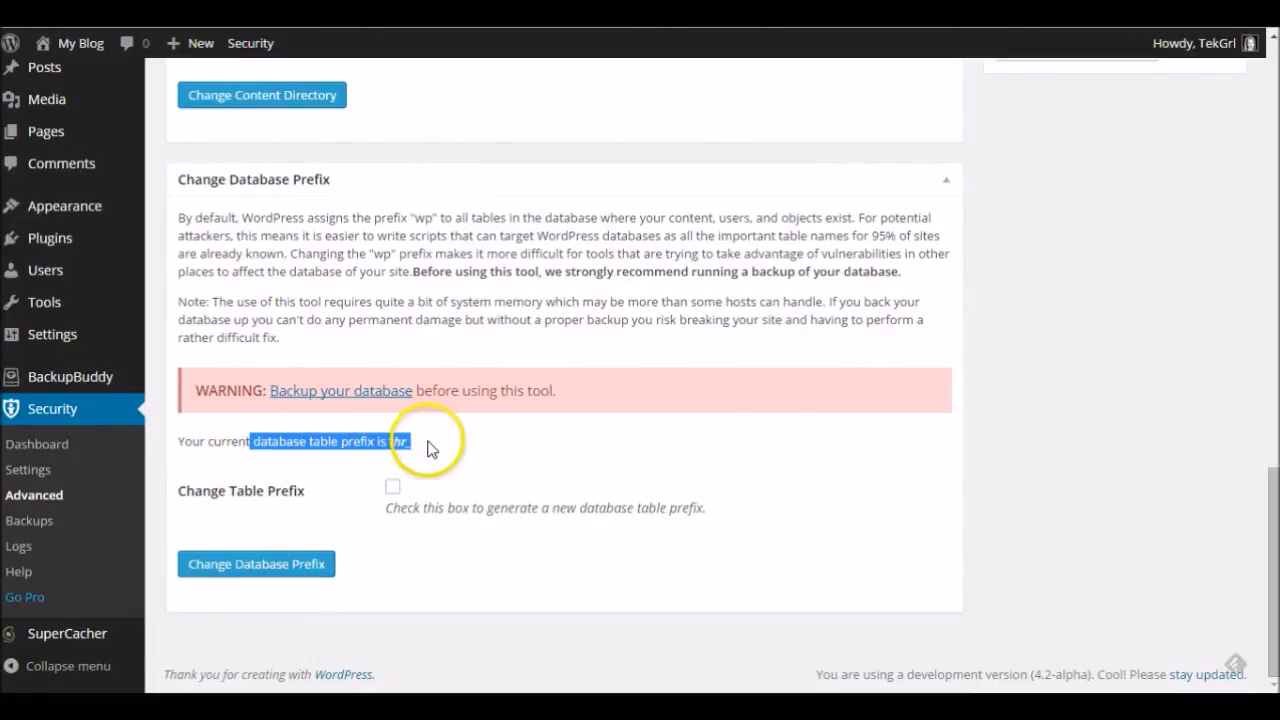
left_click(432, 450)
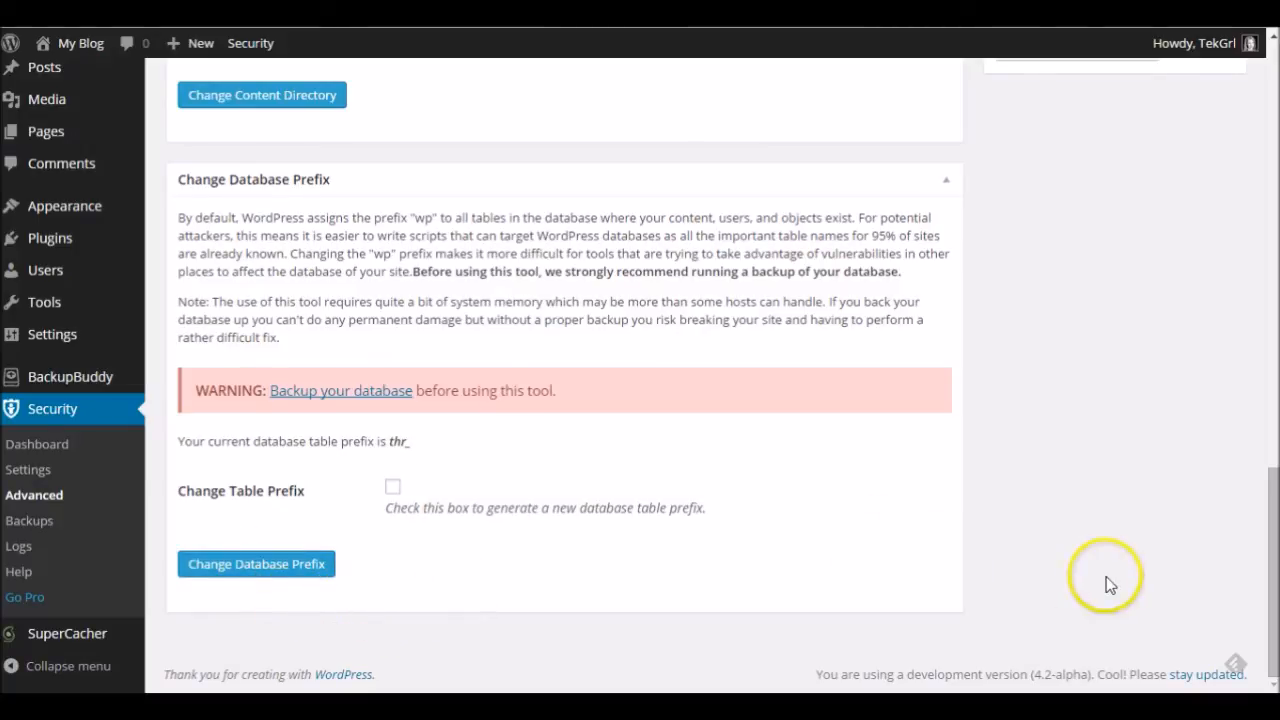
Step: Open the iThemes Security dashboard and review the remaining Security Status items by priority
left_click_drag(1273, 525, 1270, 58)
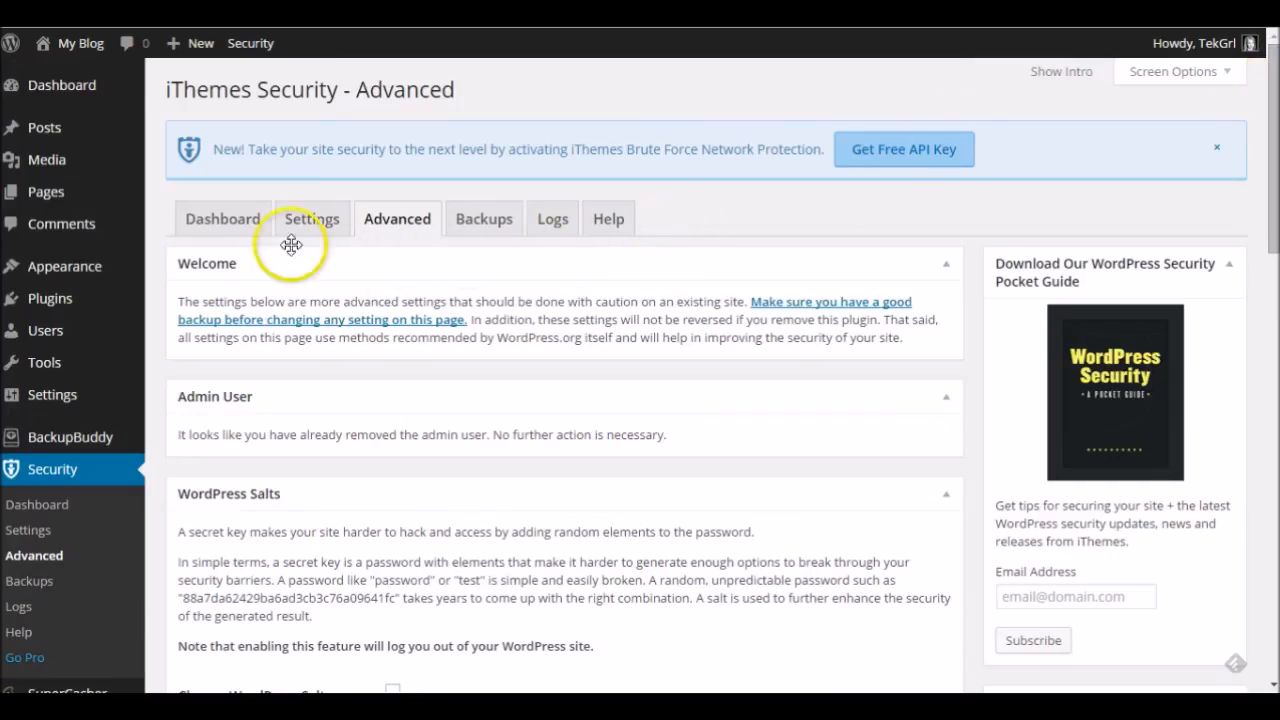
left_click(232, 224)
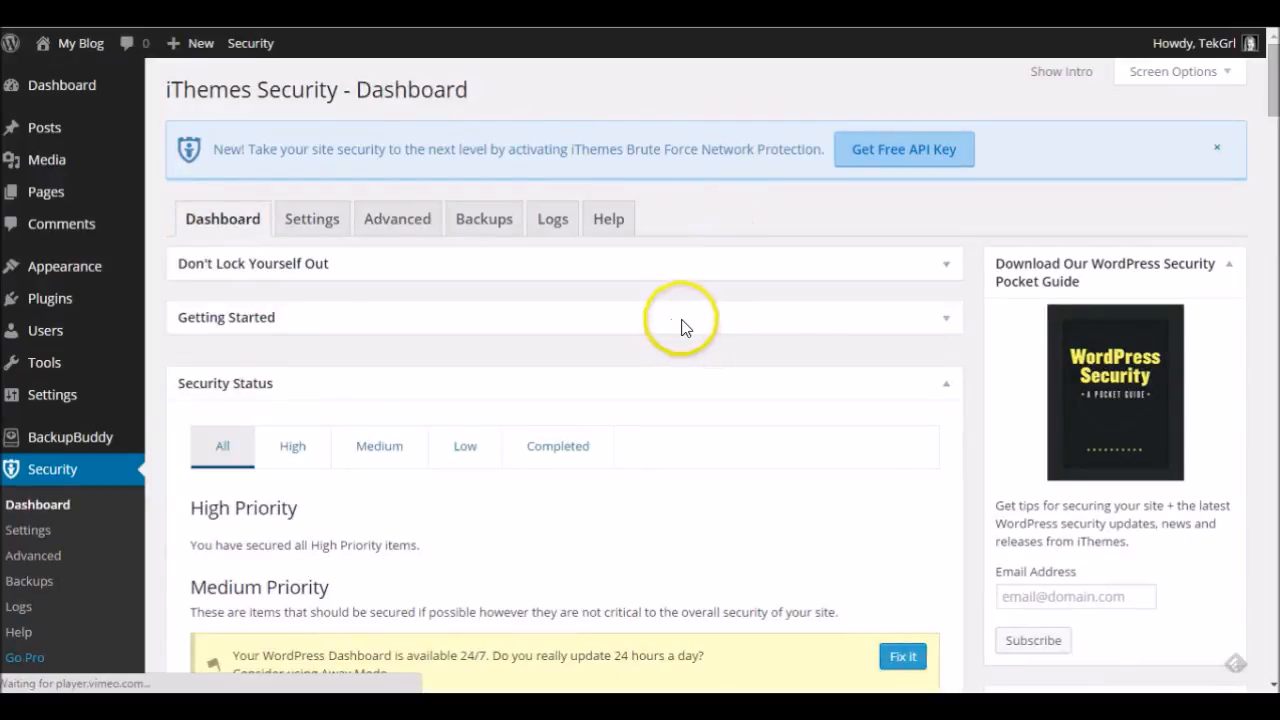
scroll(680, 327, "down", 3)
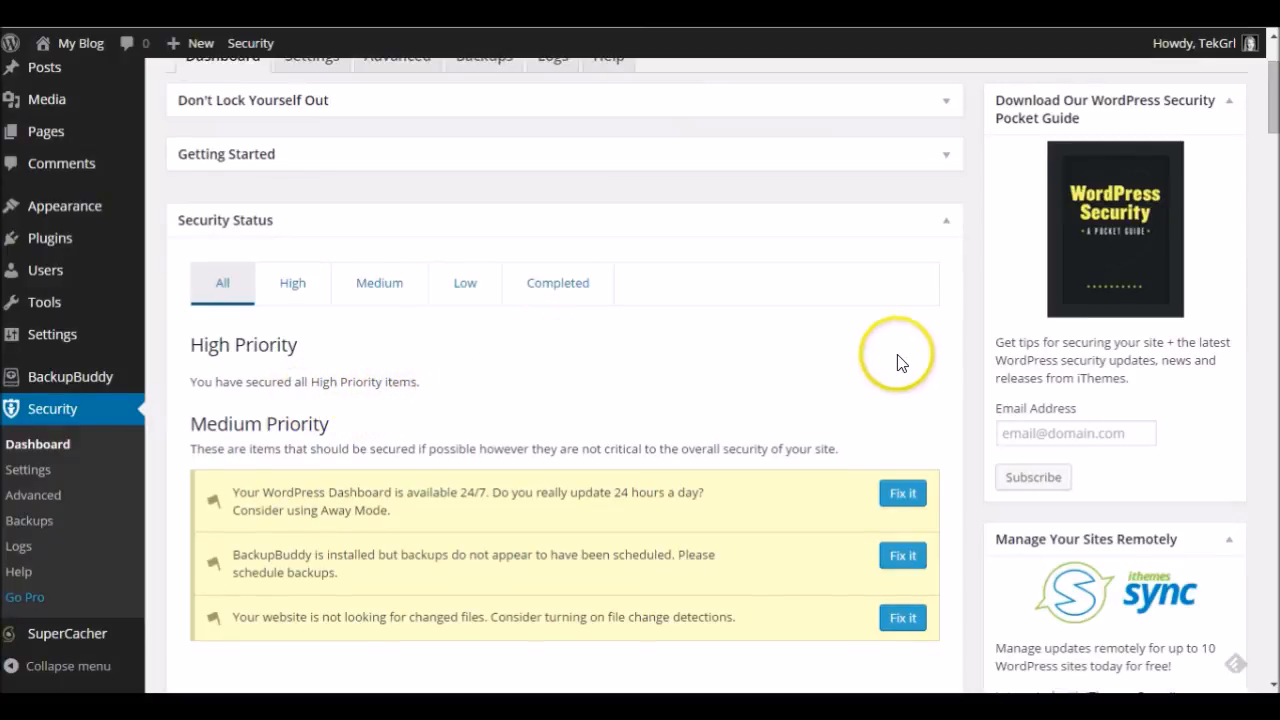
Step: Examine the Medium Priority items in Security Status, including the Away Mode recommendation, and read through the Low Priority items
scroll(766, 314, "down", 2)
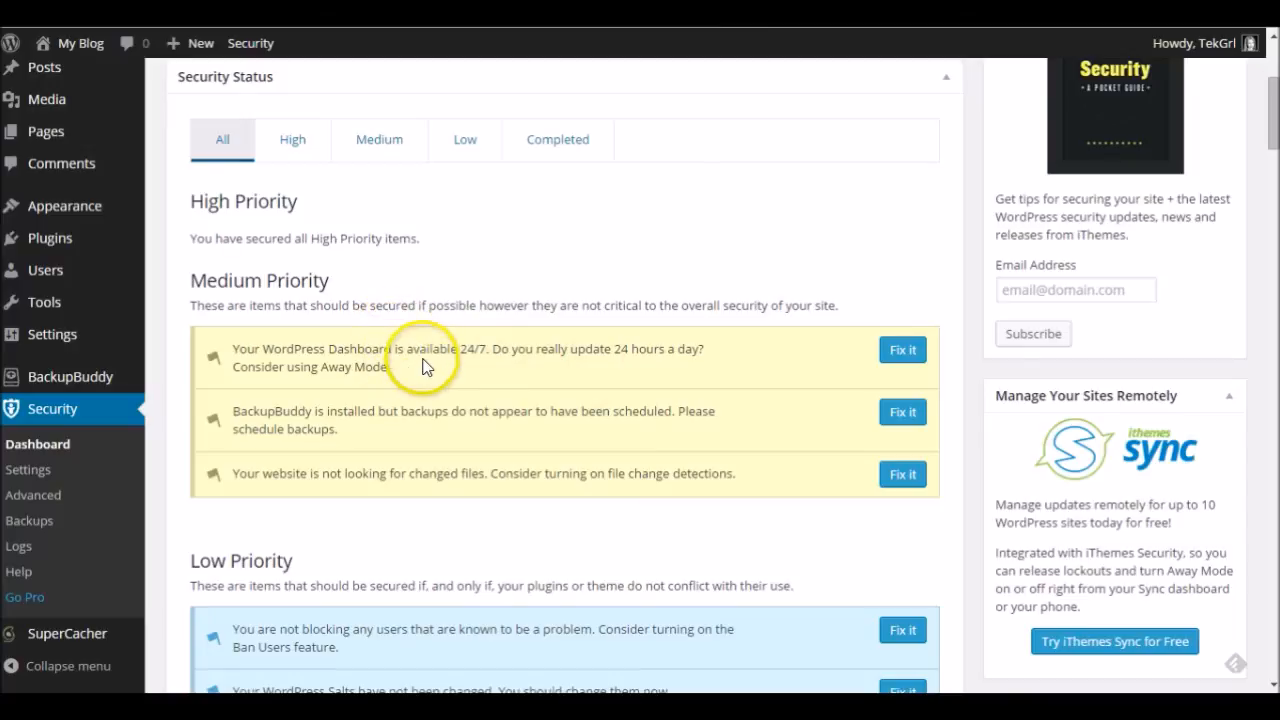
left_click_drag(265, 348, 382, 365)
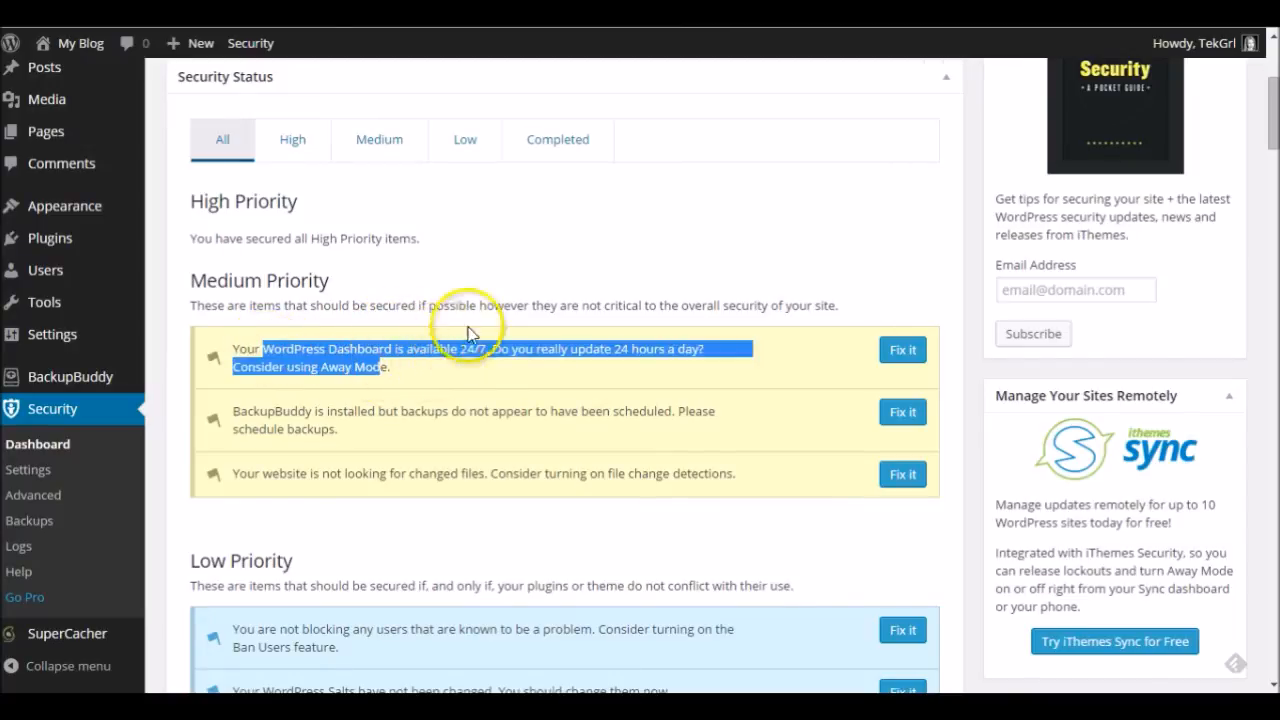
left_click(490, 280)
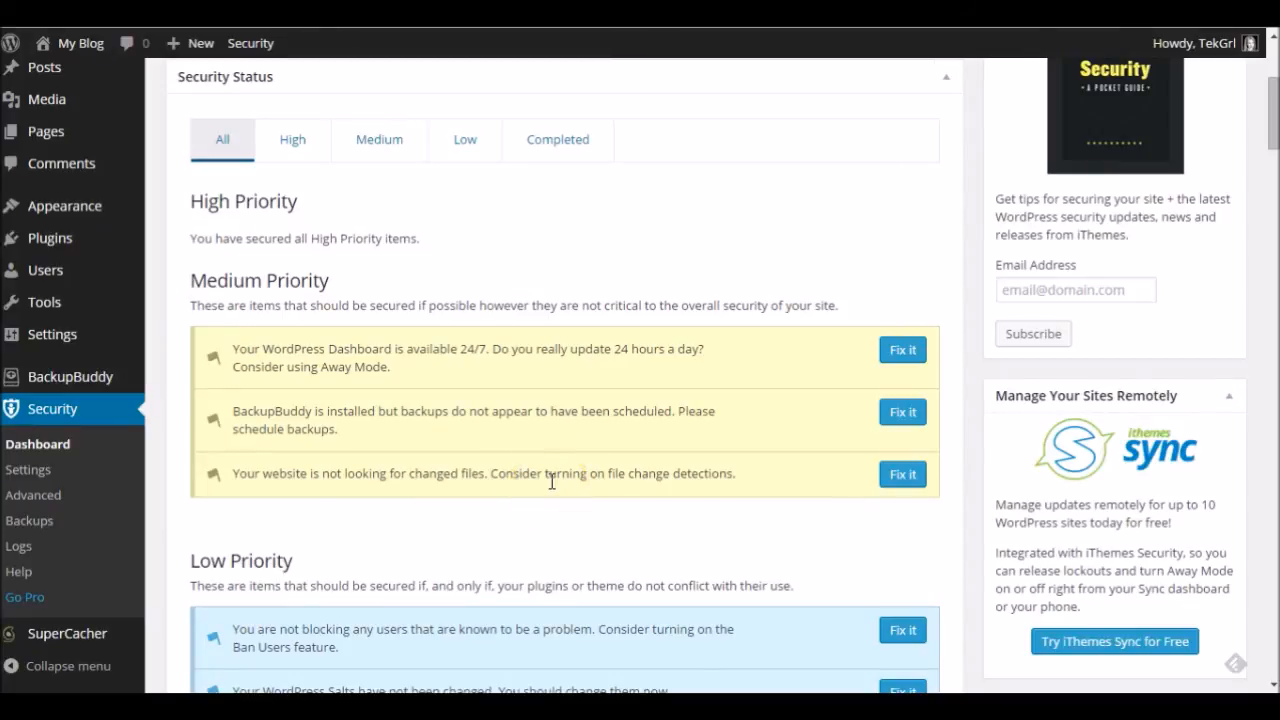
scroll(423, 455, "down", 4)
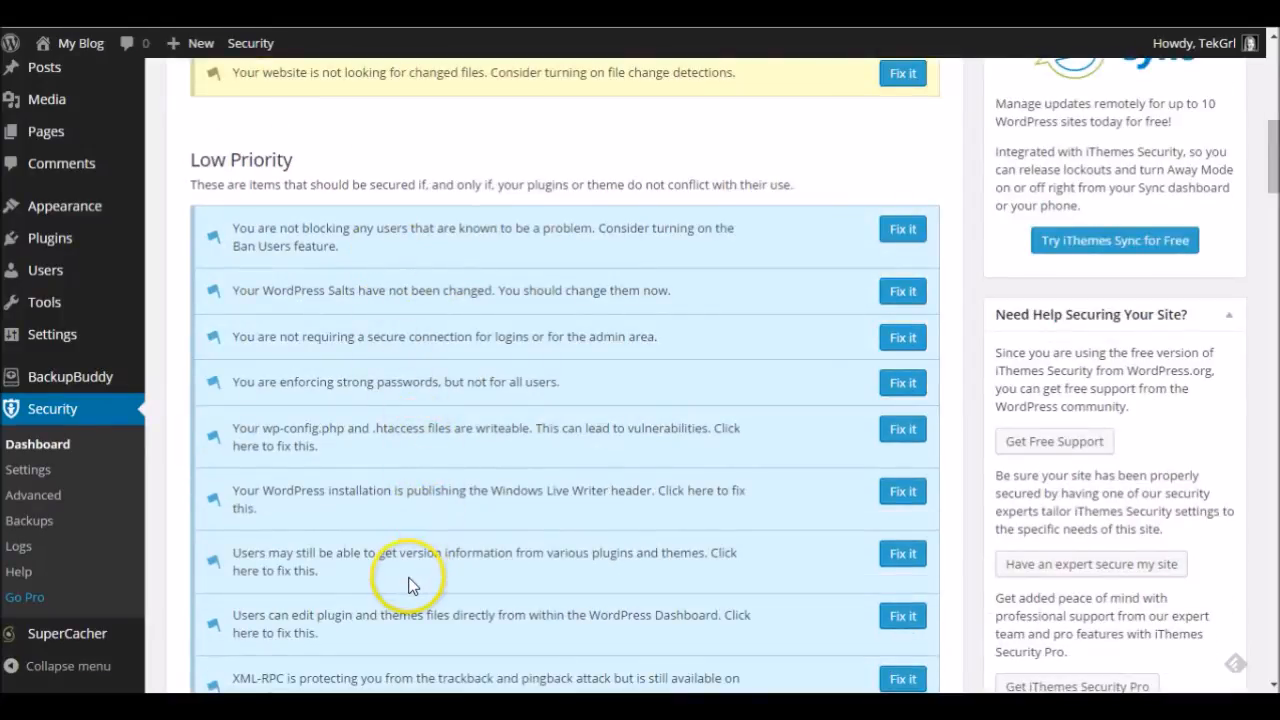
scroll(412, 585, "down", 1)
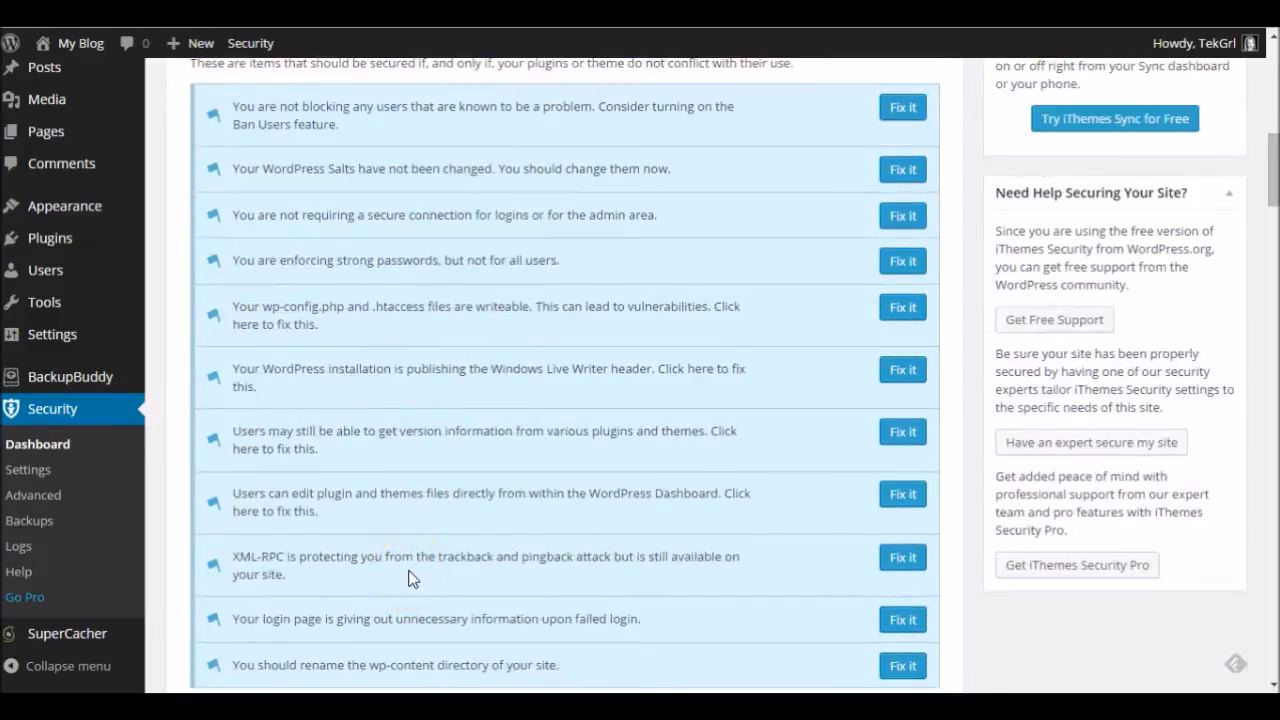
scroll(412, 579, "down", 1)
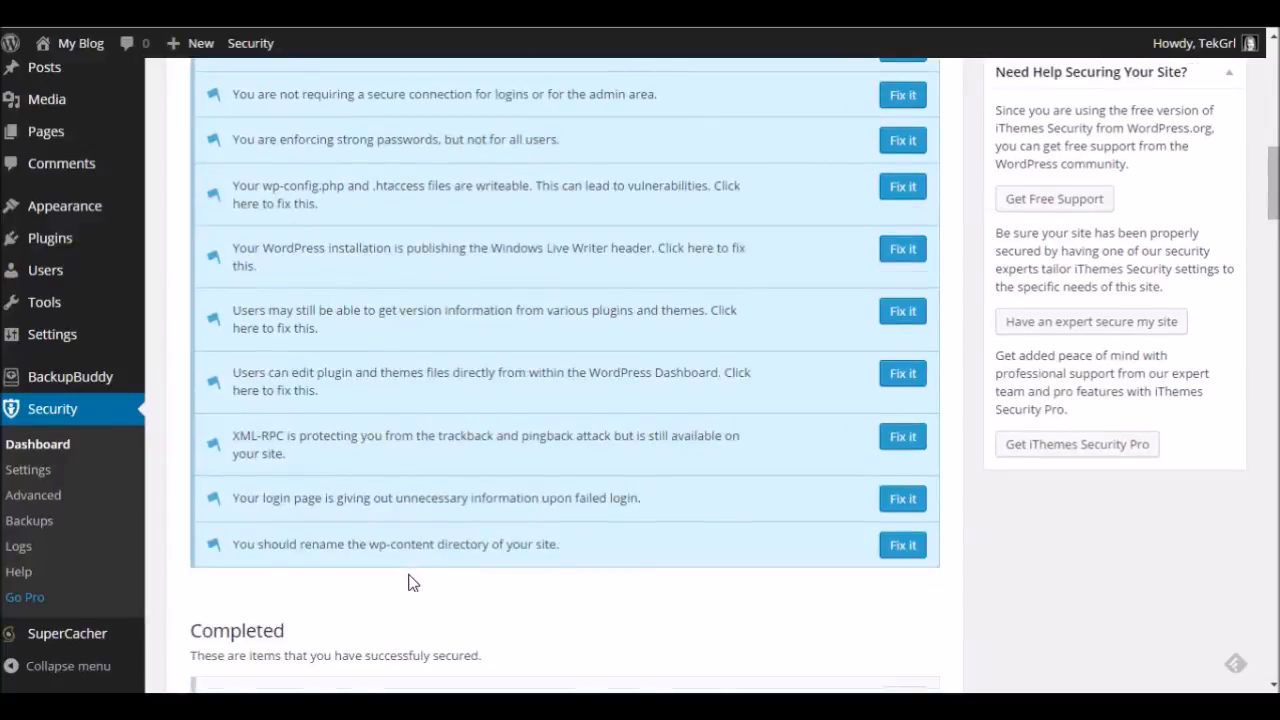
left_click(411, 582)
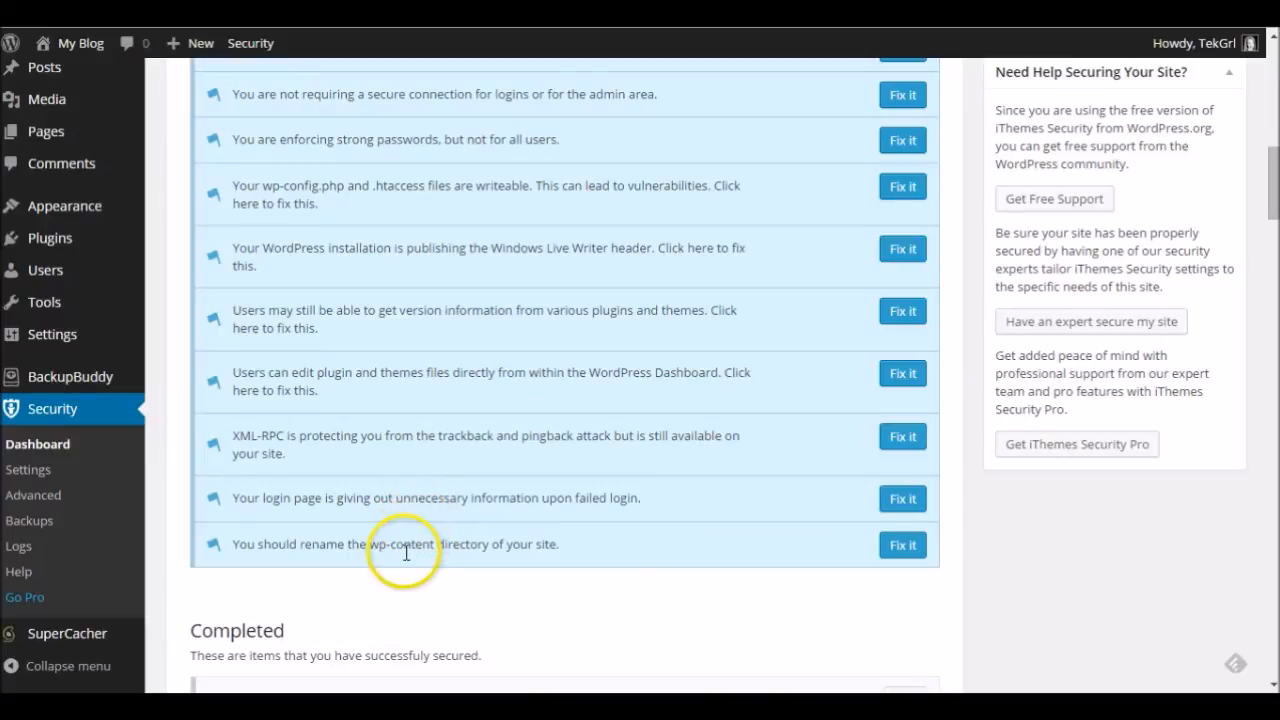
Step: Recheck the Low Priority items, examine the Completed items, and return to the start of the Security Status overview
scroll(406, 553, "up", 3)
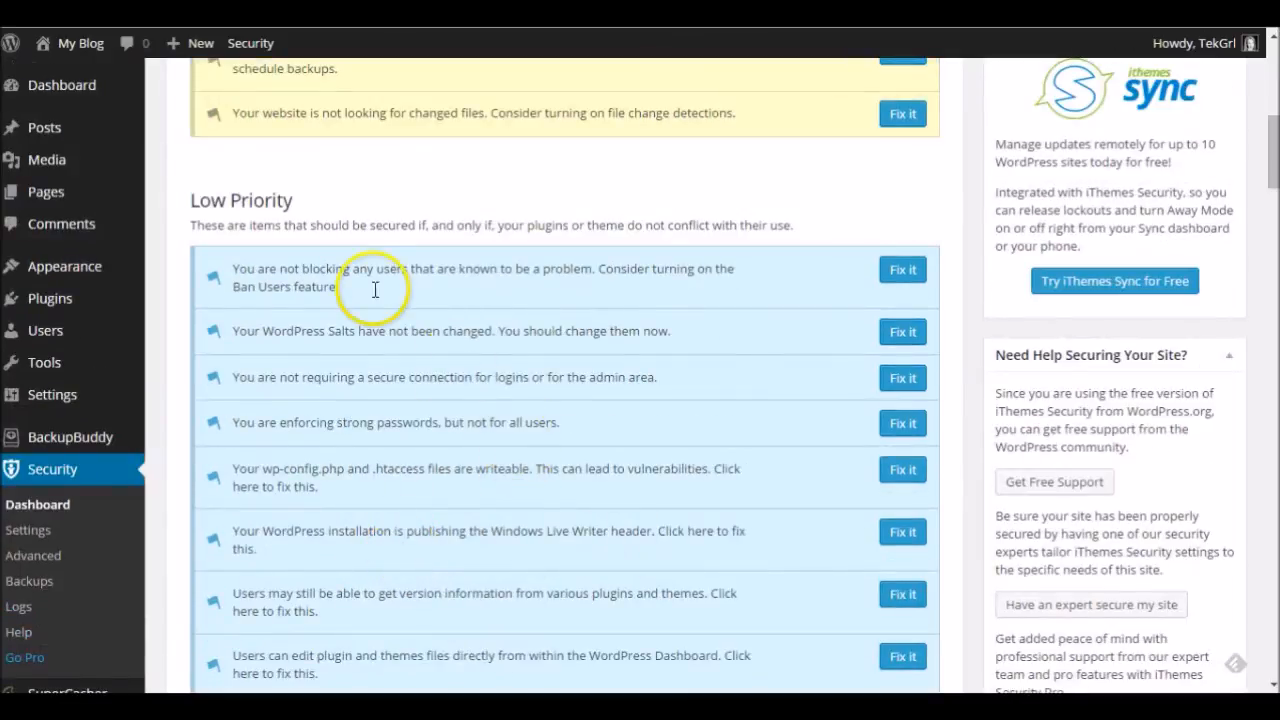
scroll(484, 477, "down", 3)
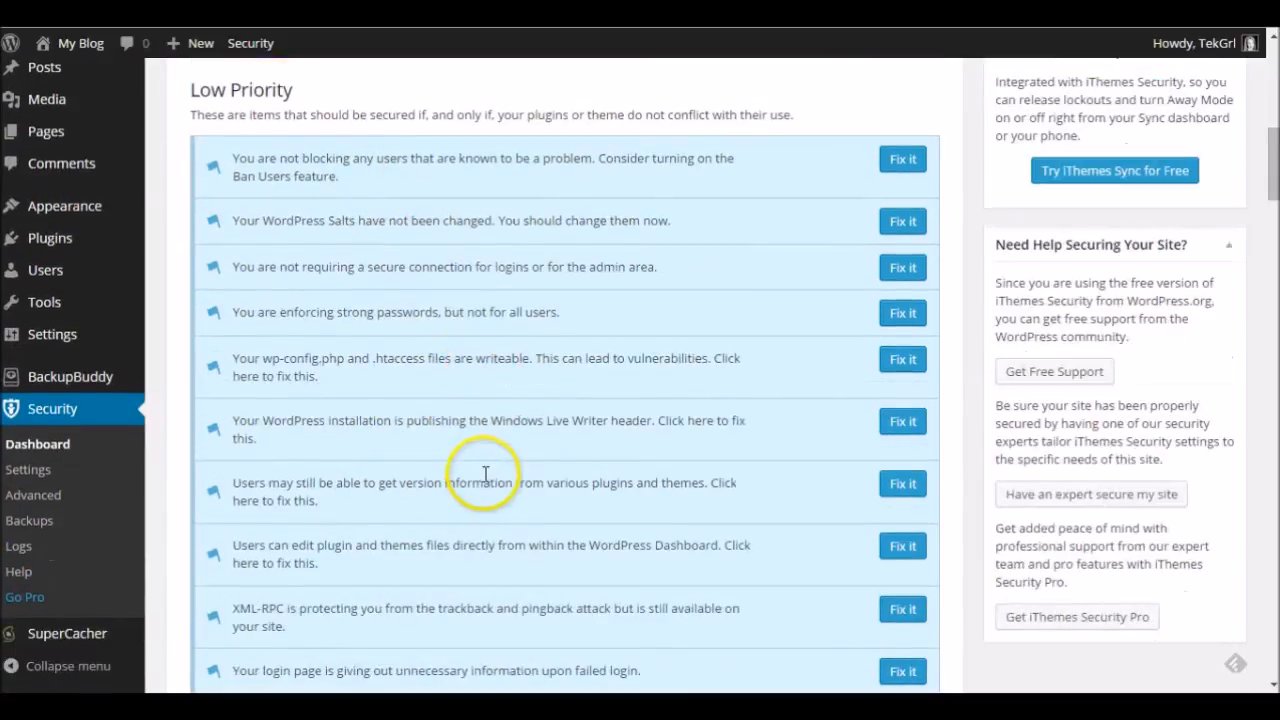
scroll(484, 476, "down", 1)
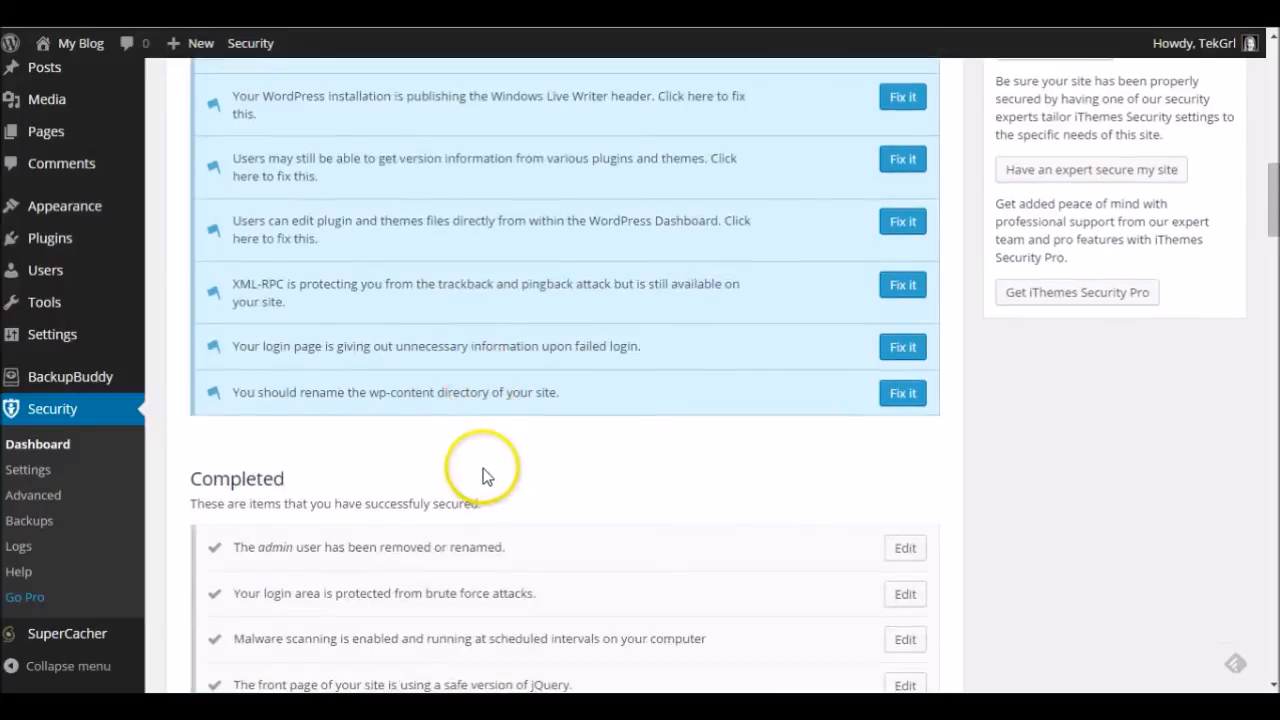
scroll(484, 476, "down", 1)
scroll(482, 476, "down", 6)
scroll(480, 478, "up", 4)
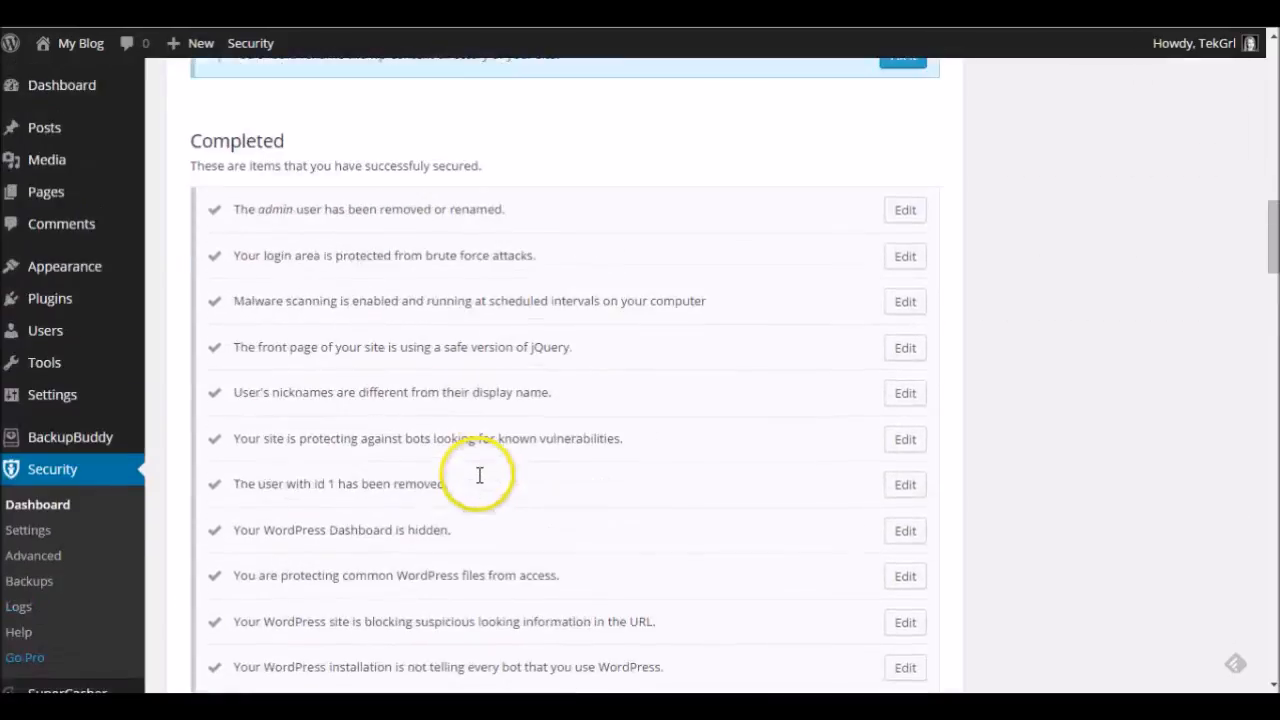
scroll(478, 478, "up", 10)
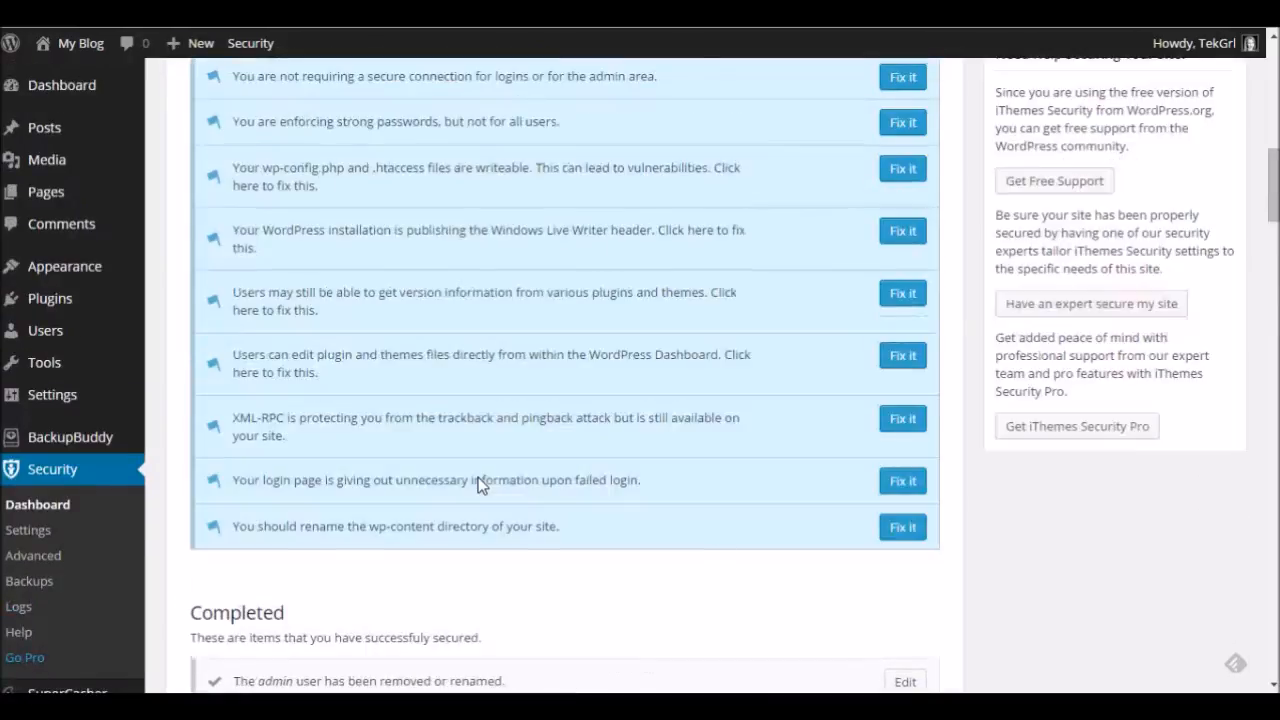
scroll(476, 477, "up", 3)
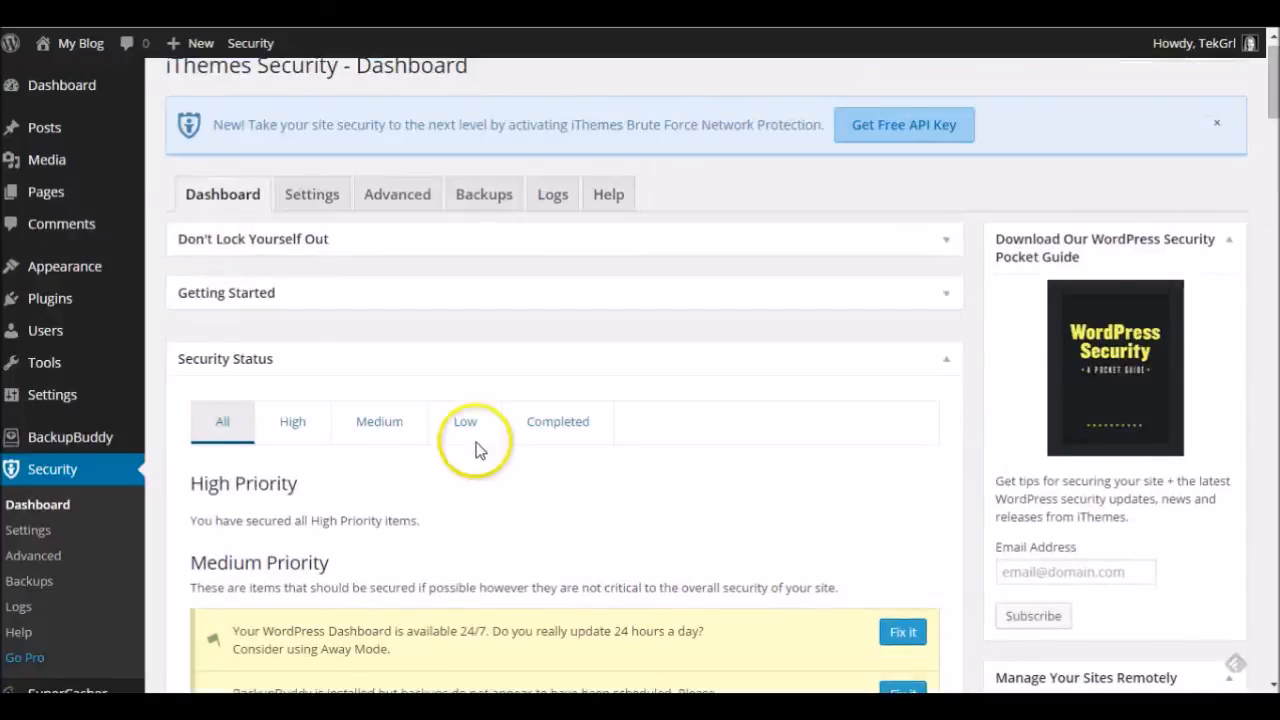